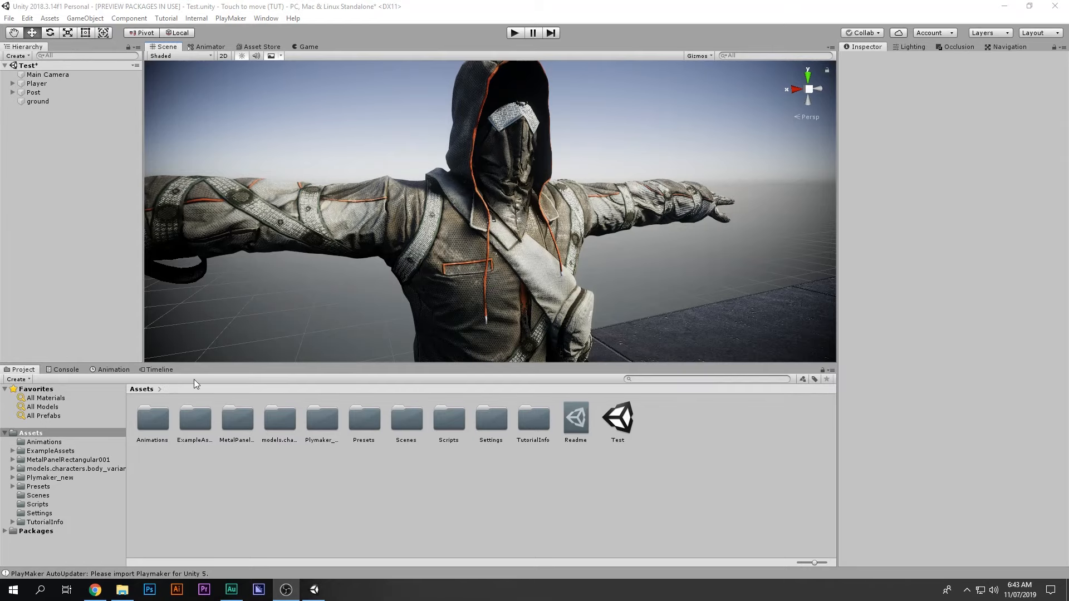
Step: Pan past the hooded character, then preview the camera's top-down render in the Game view
middle_drag(203, 221, 299, 228)
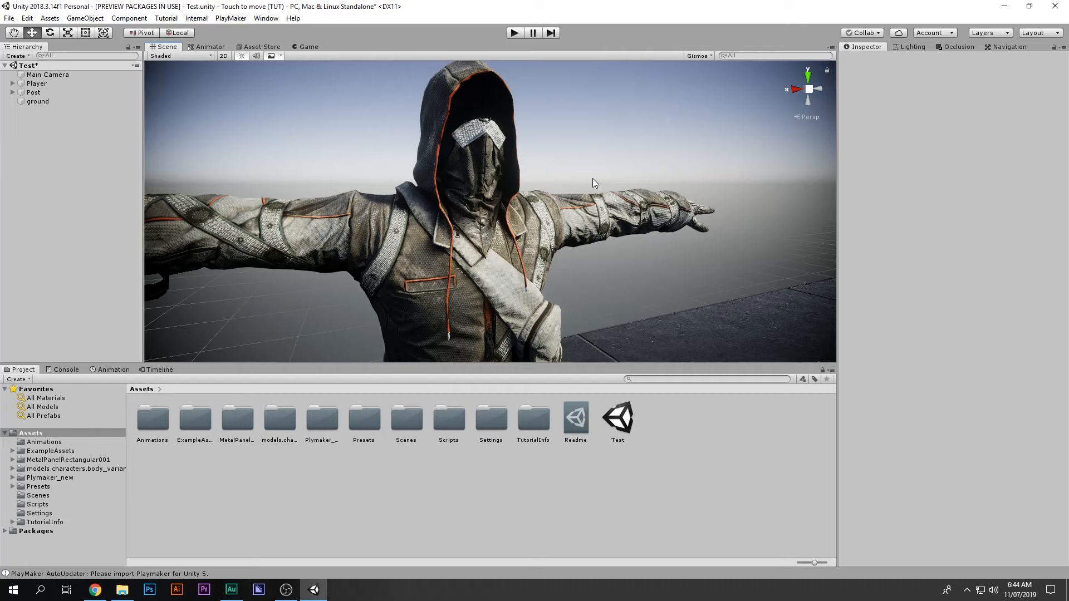
click(301, 48)
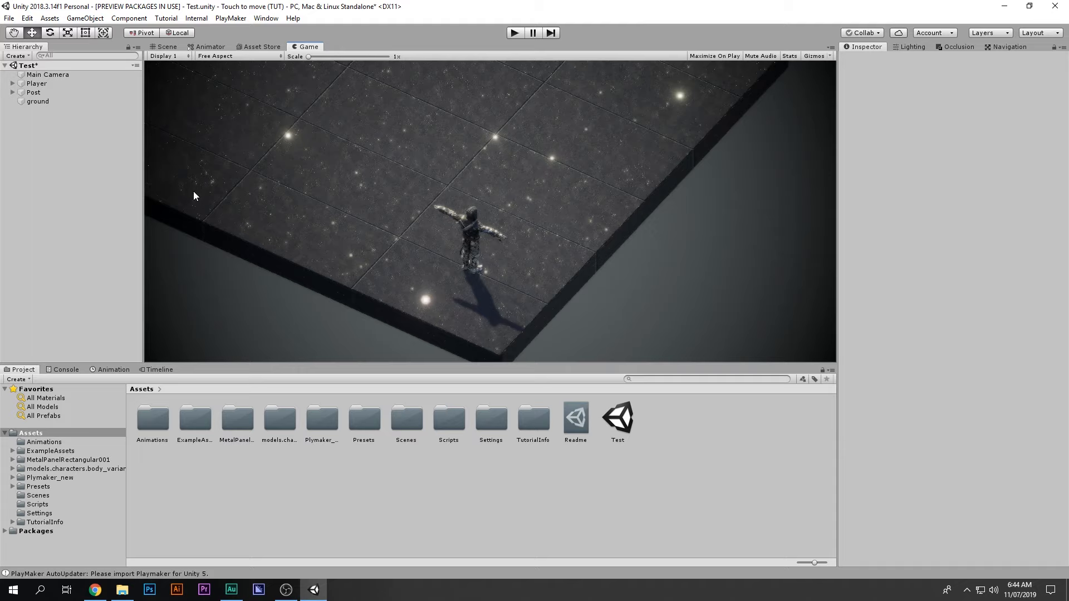
Step: Return to the Scene view and zoom in toward the character's legs
click(165, 47)
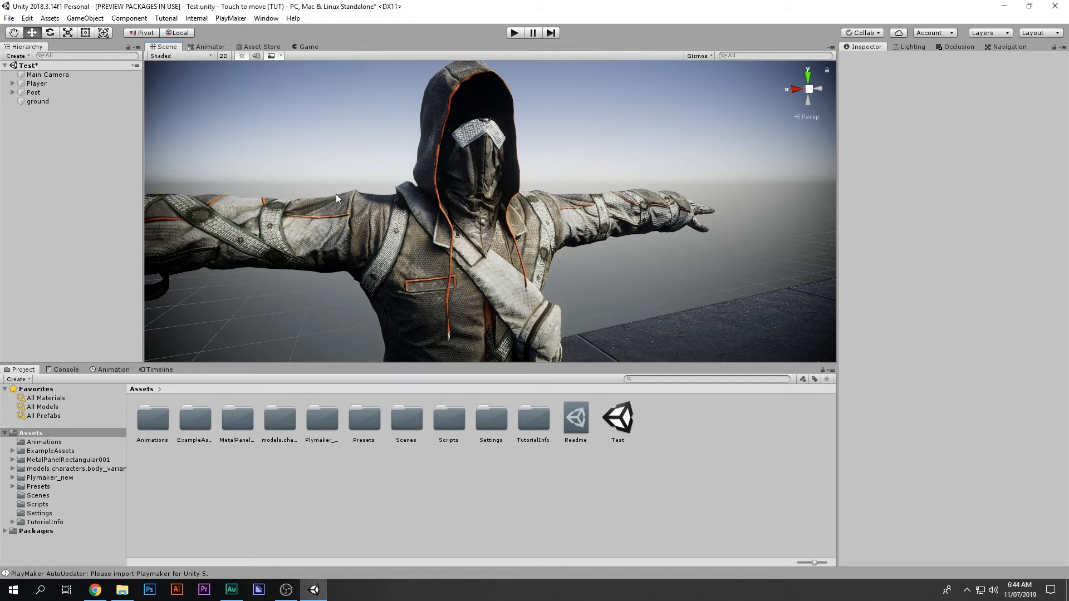
middle_drag(431, 221, 508, 217)
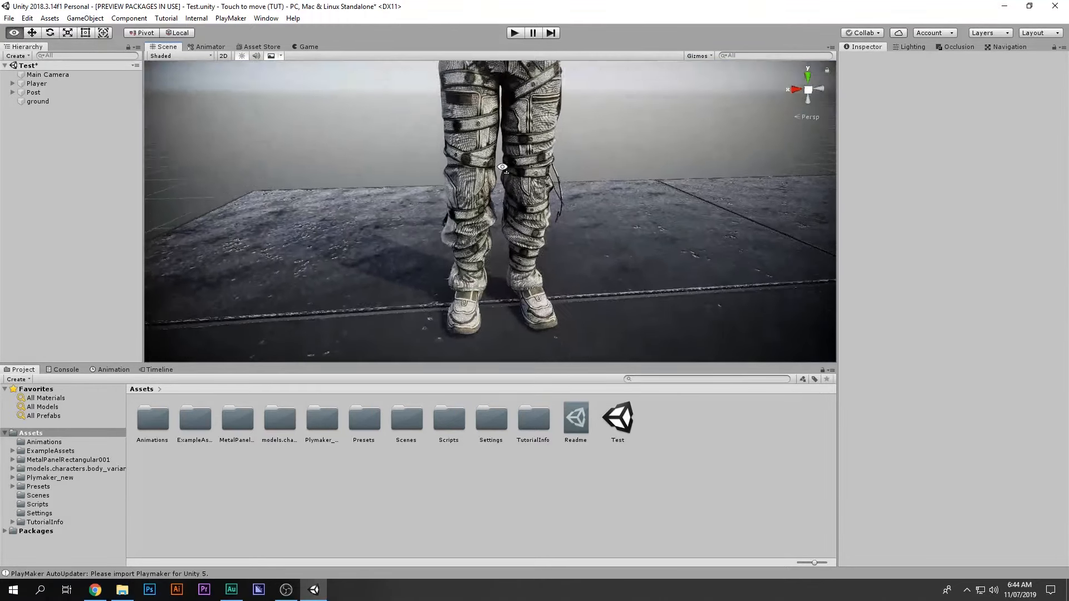
right_drag(509, 217, 499, 148)
scroll(499, 148, up, 2)
middle_drag(499, 148, 504, 297)
scroll(505, 150, up, 2)
scroll(506, 150, up, 3)
scroll(506, 164, down, 3)
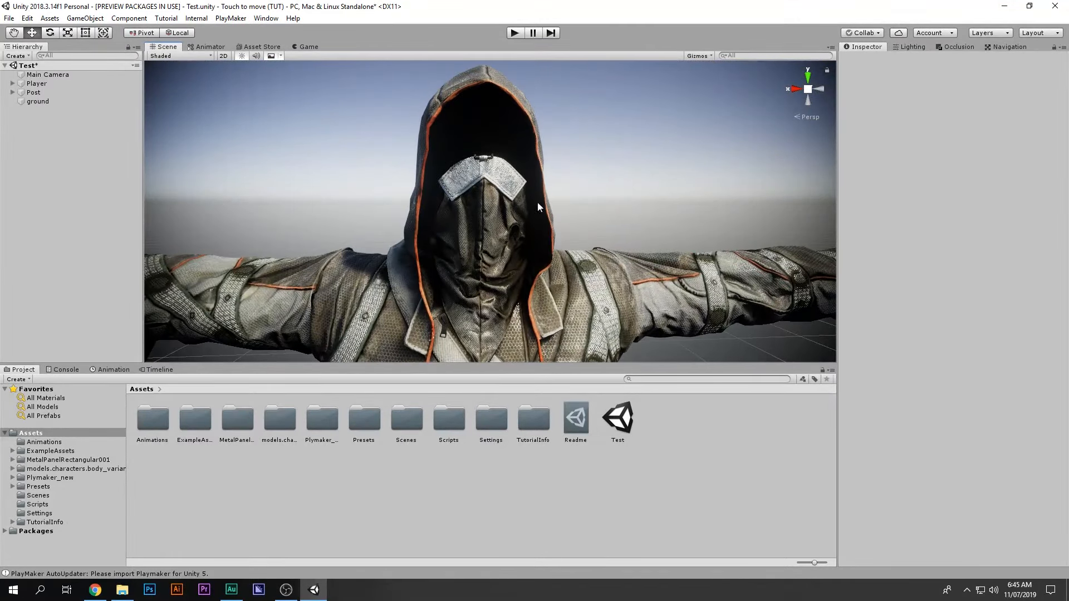
Step: Orbit around the character and frame the floor with character, light and camera gizmos
right_drag(706, 195, 576, 231)
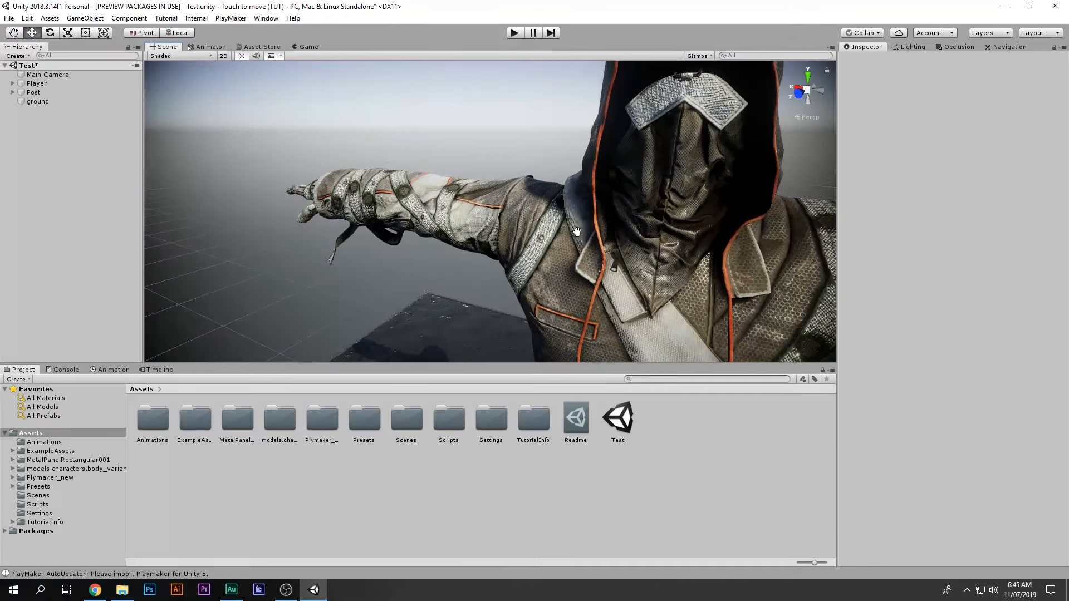
middle_drag(577, 231, 567, 236)
alt+drag(567, 237, 275, 205)
scroll(275, 205, down, 3)
middle_drag(431, 261, 416, 213)
scroll(438, 188, down, 3)
scroll(417, 213, up, 4)
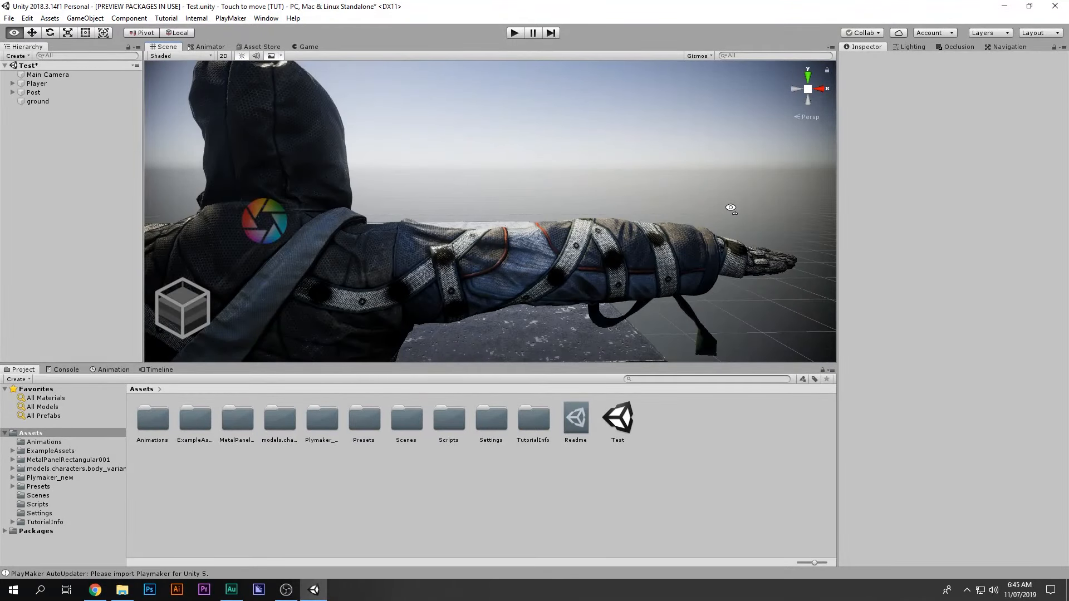
alt+drag(729, 206, 579, 229)
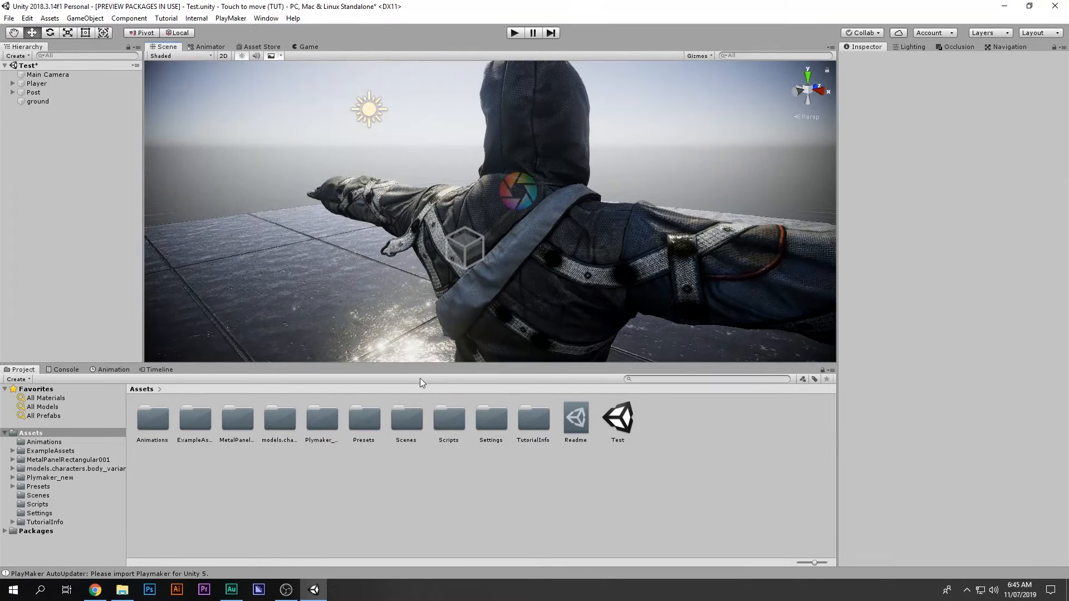
middle_drag(423, 334, 505, 269)
alt+drag(505, 269, 575, 247)
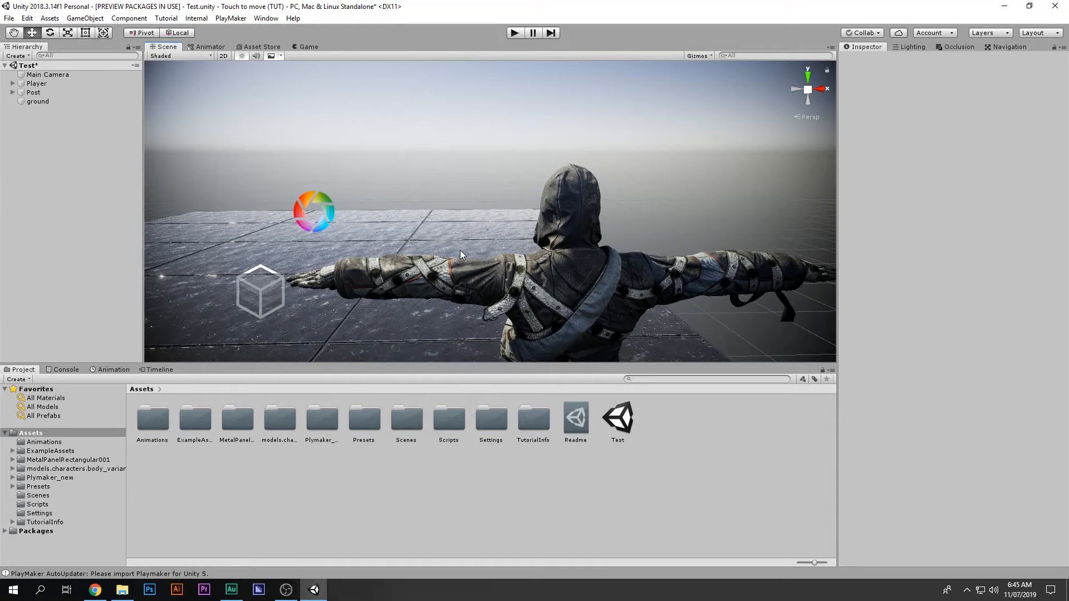
scroll(609, 232, down, 6)
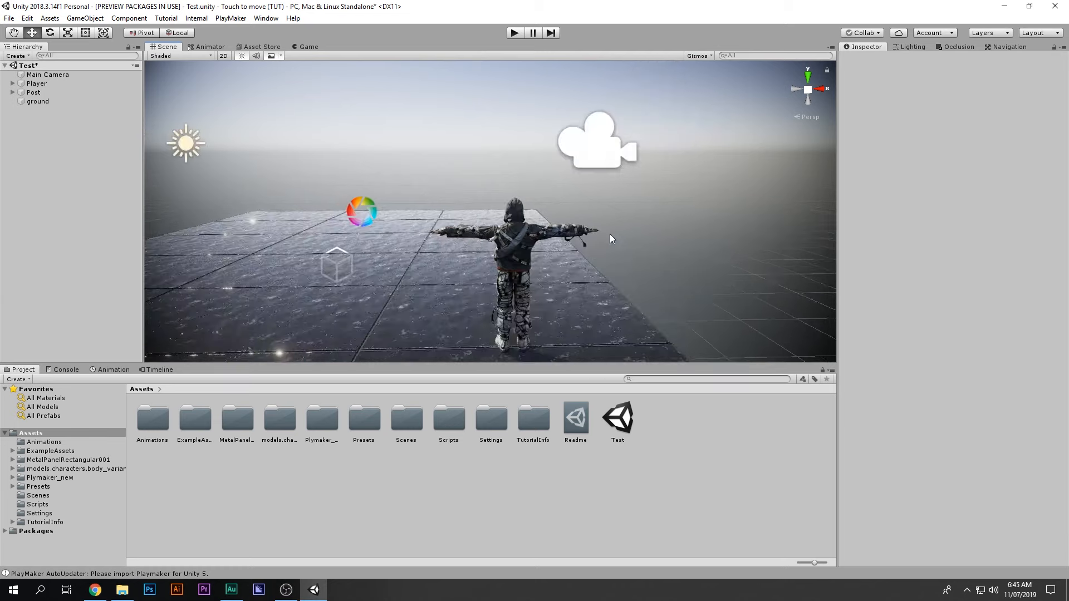
middle_drag(610, 238, 632, 248)
Step: Try Perspective projection on Main Camera in the Game view, then undo back to Orthographic
click(59, 77)
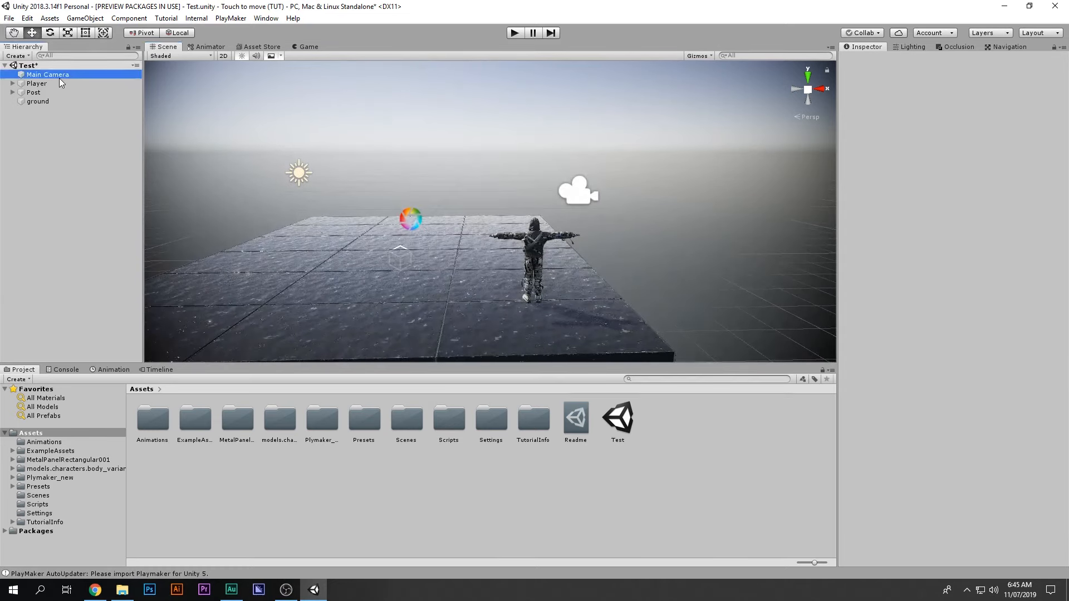
right_drag(640, 185, 566, 213)
middle_drag(565, 214, 354, 234)
click(304, 47)
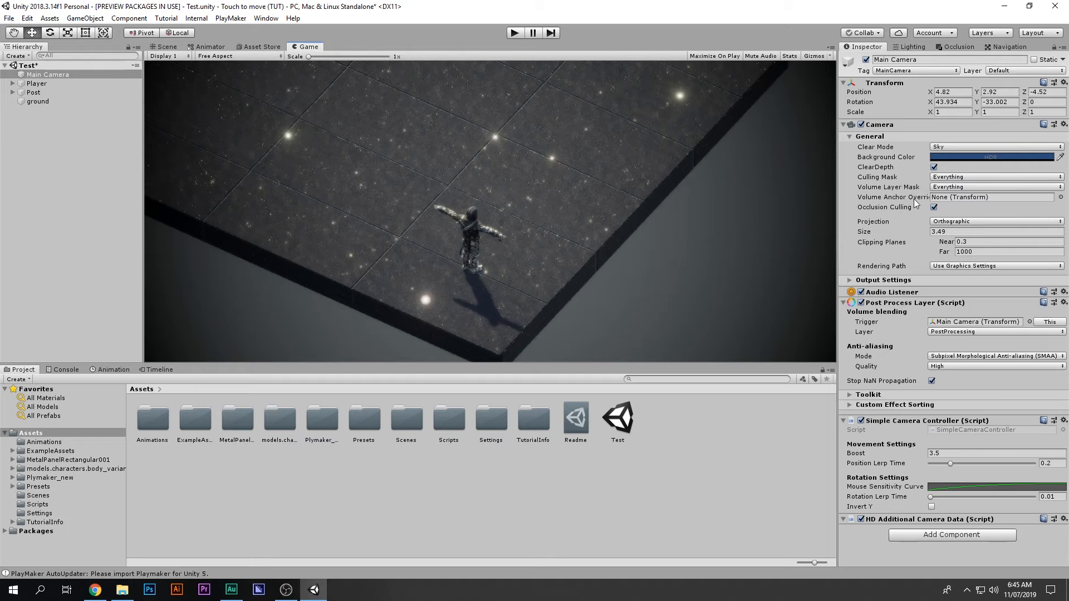
click(952, 223)
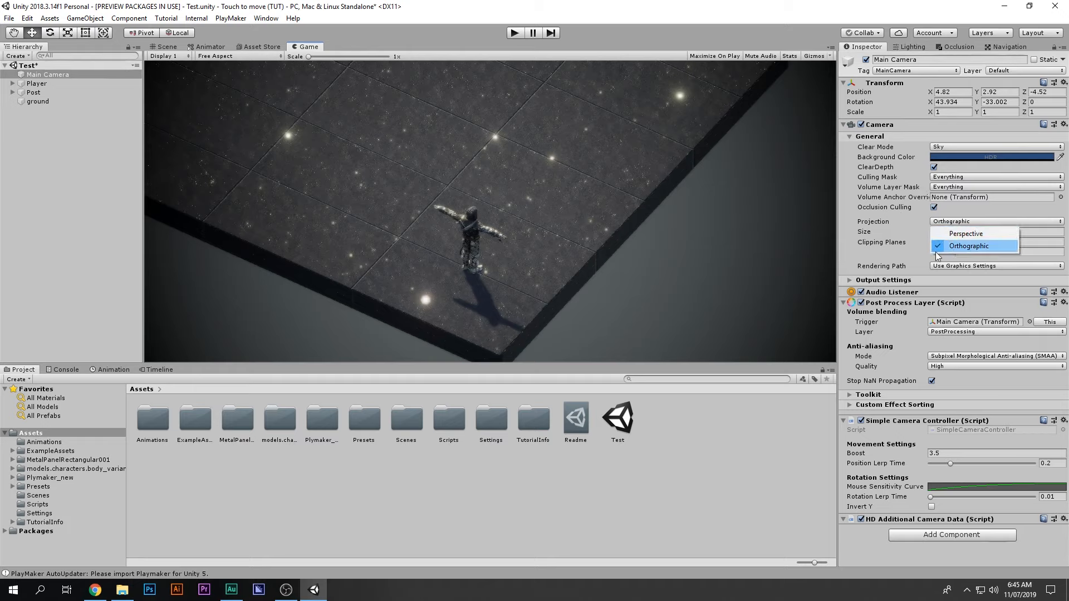
click(402, 246)
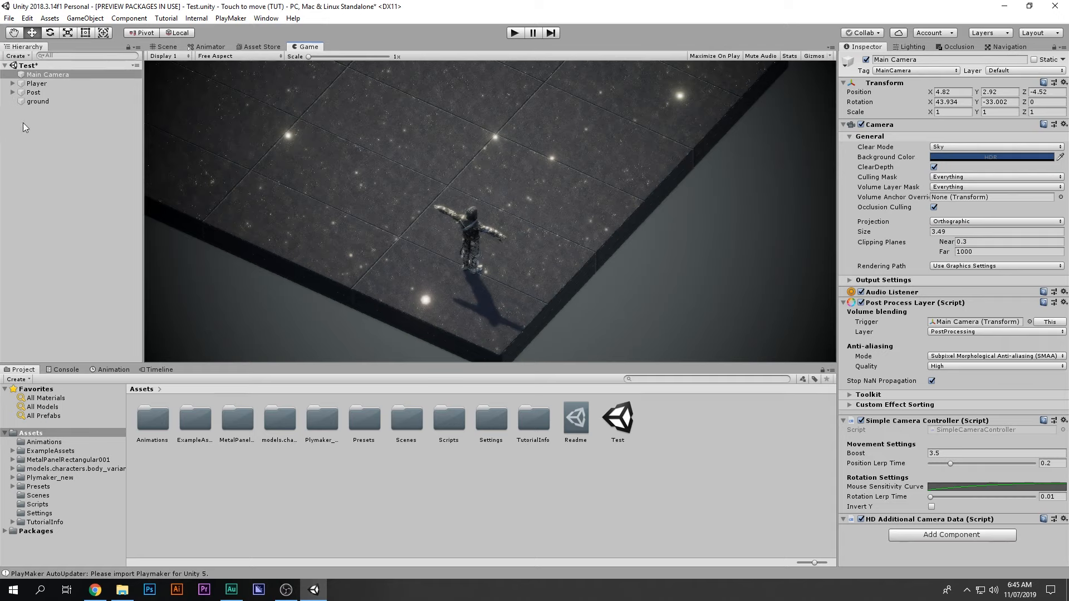
click(961, 225)
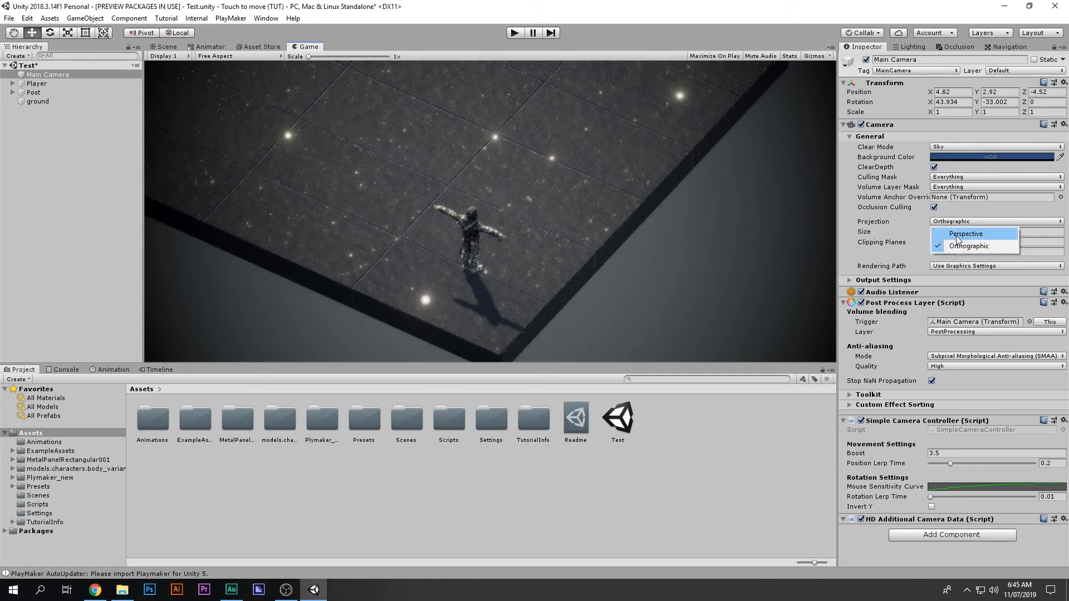
click(958, 232)
key(ctrl+z)
Step: Duplicate the Main Camera and deactivate the original
click(102, 75)
key(ctrl+d)
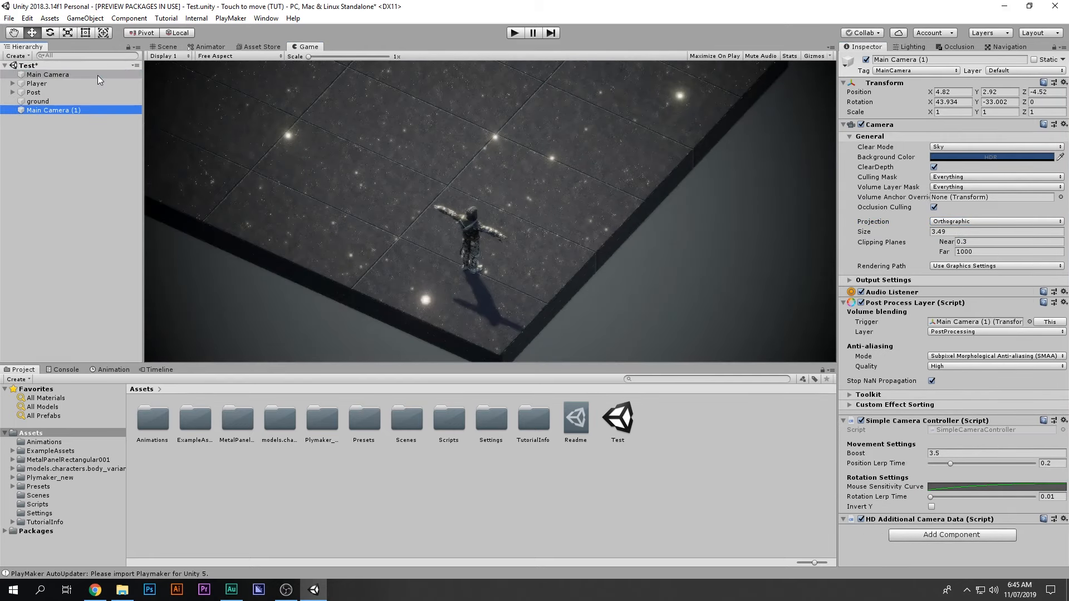
click(48, 74)
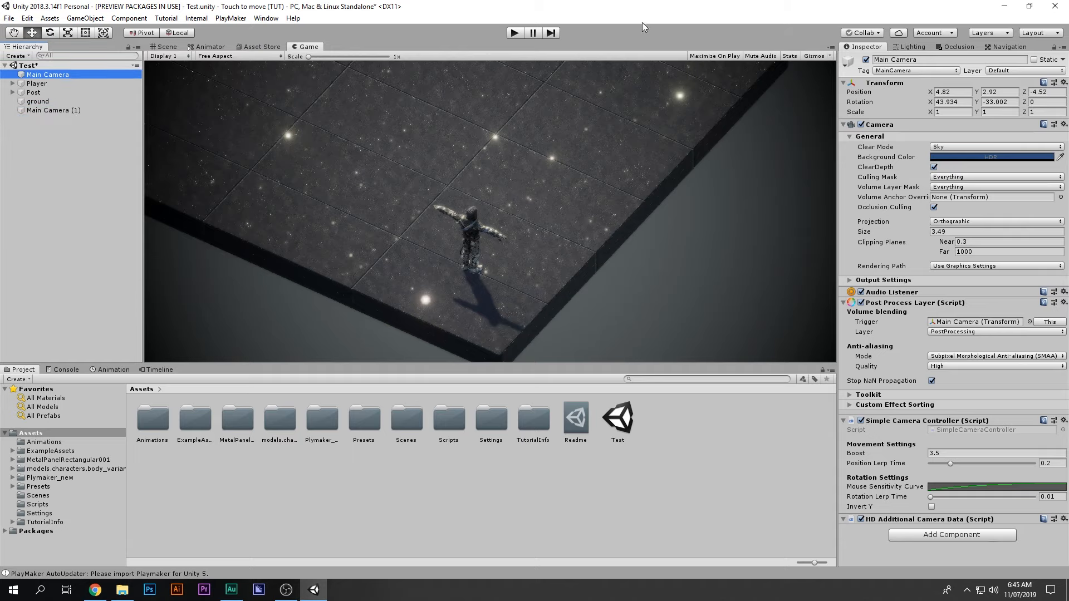
click(867, 60)
Step: Set the Main Camera (1) copy to Perspective projection and return to the Scene view
click(105, 111)
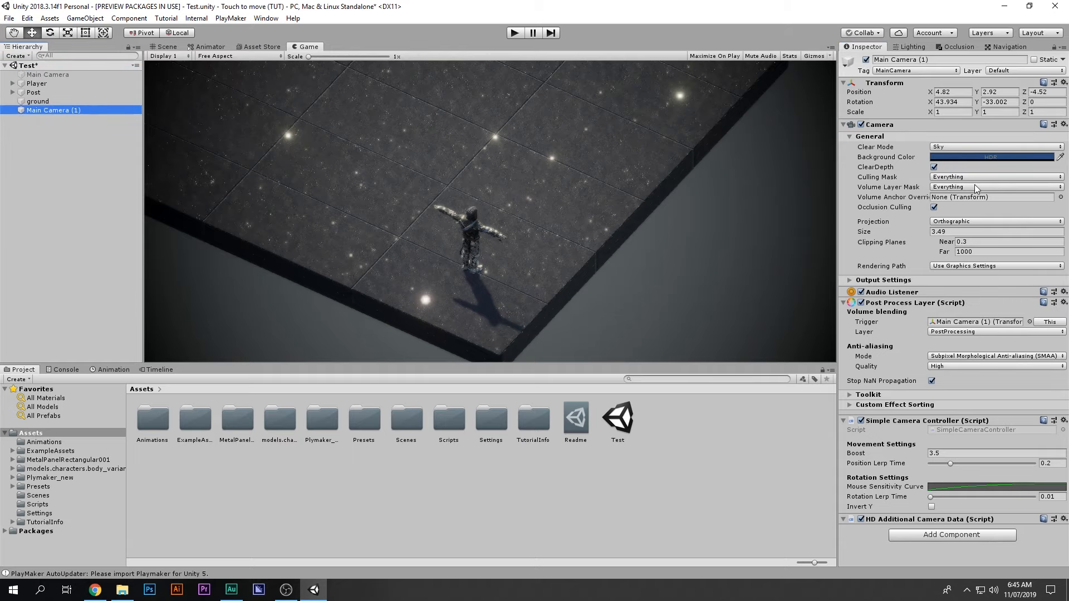
click(959, 221)
click(951, 233)
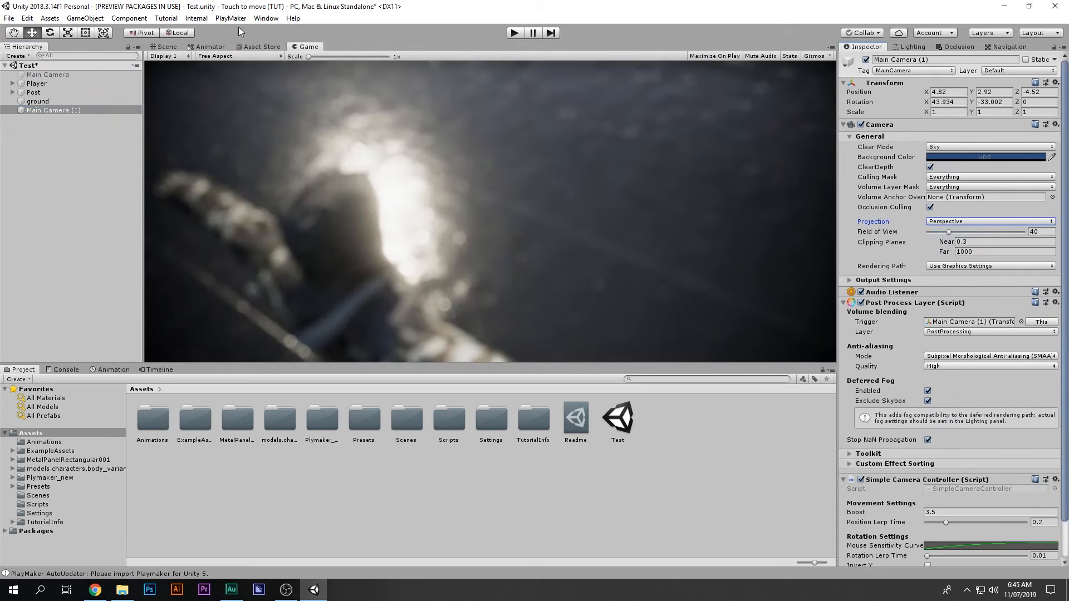
click(166, 47)
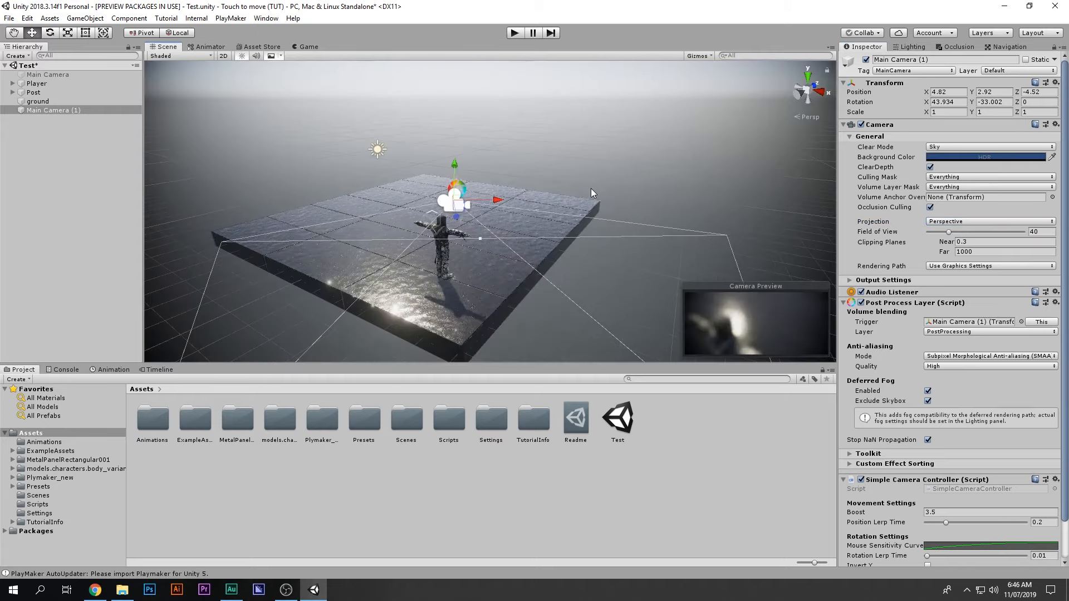
Step: Move the Main Camera (1) copy, turn off its post-processing, and check the Game view
click(798, 98)
drag(585, 189, 629, 149)
click(861, 303)
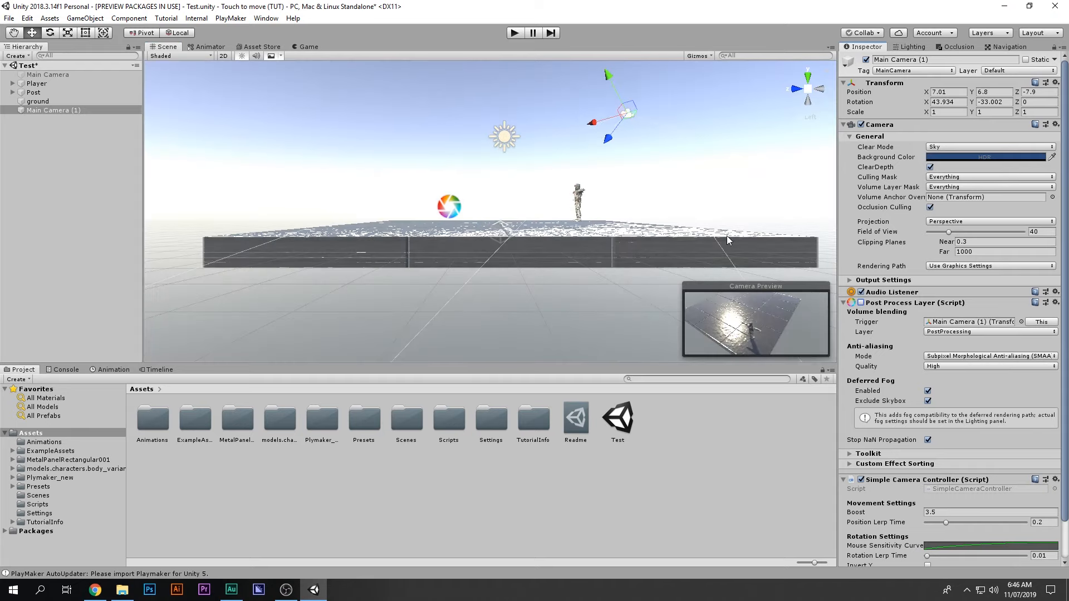
click(312, 47)
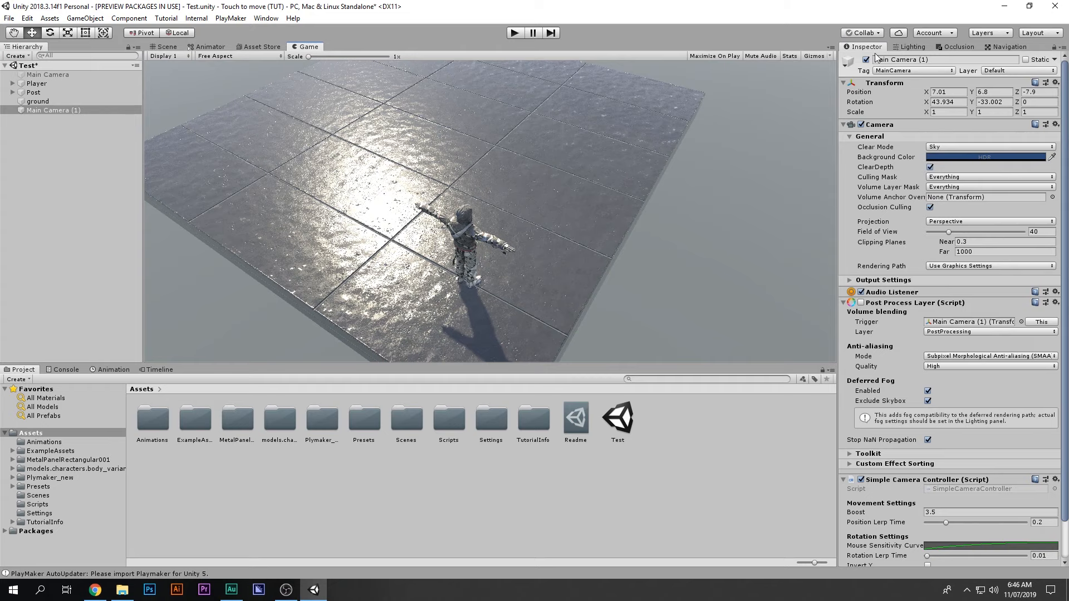
Step: Toggle the original Main Camera on and off to compare renders, leaving it active
click(47, 74)
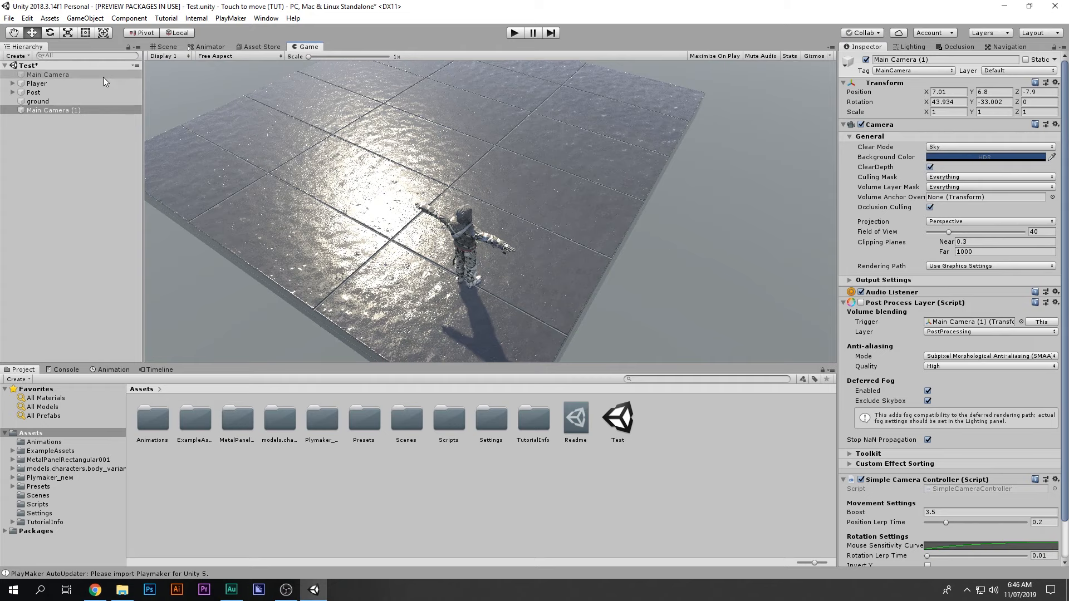
click(865, 60)
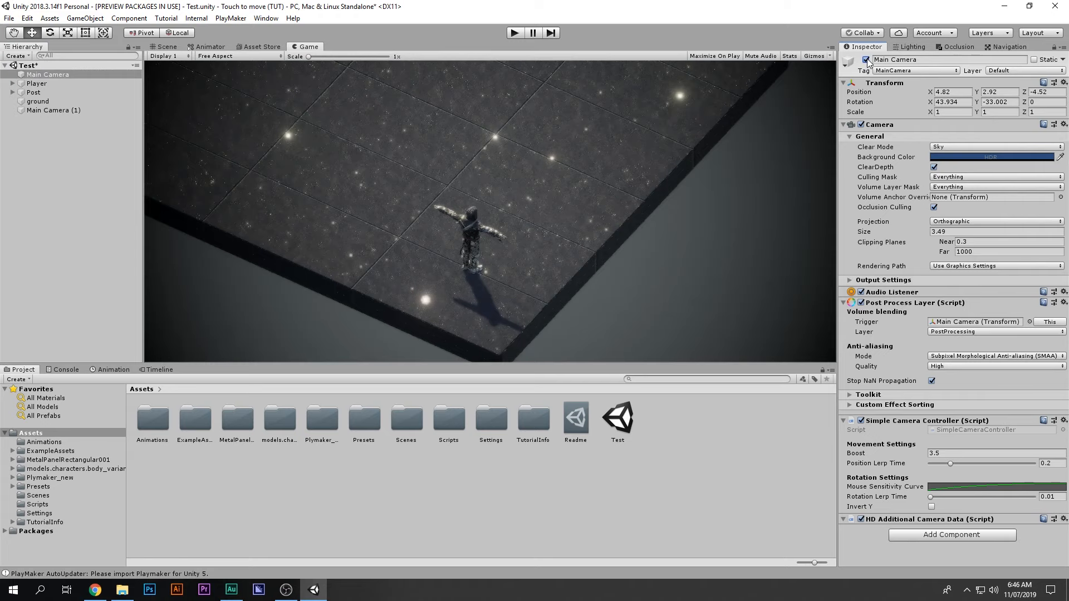
click(865, 60)
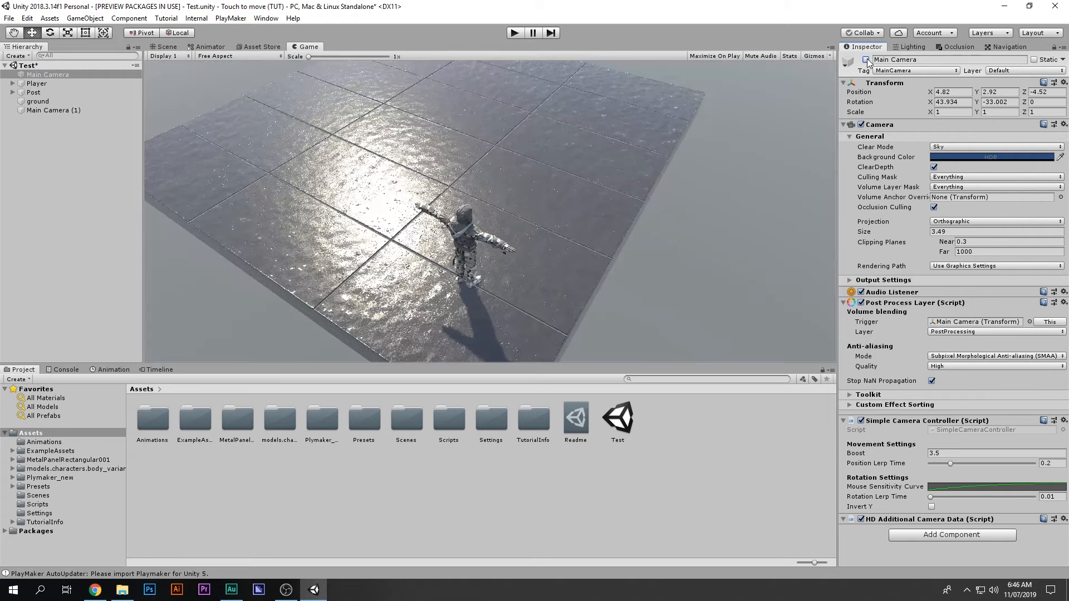
click(866, 60)
click(865, 60)
click(866, 59)
click(866, 59)
click(865, 59)
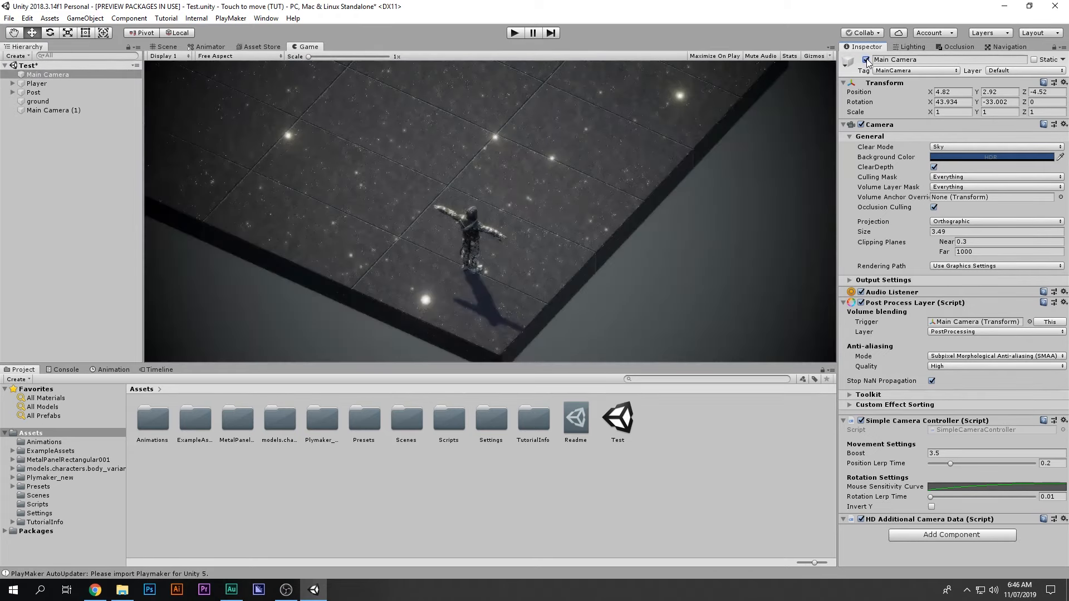
click(866, 60)
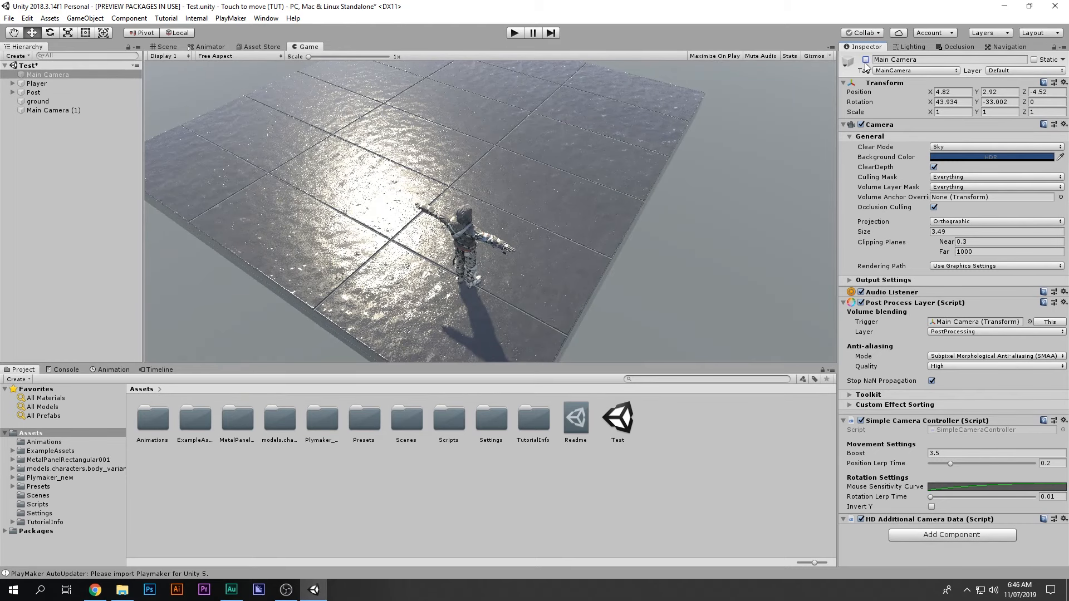
click(865, 60)
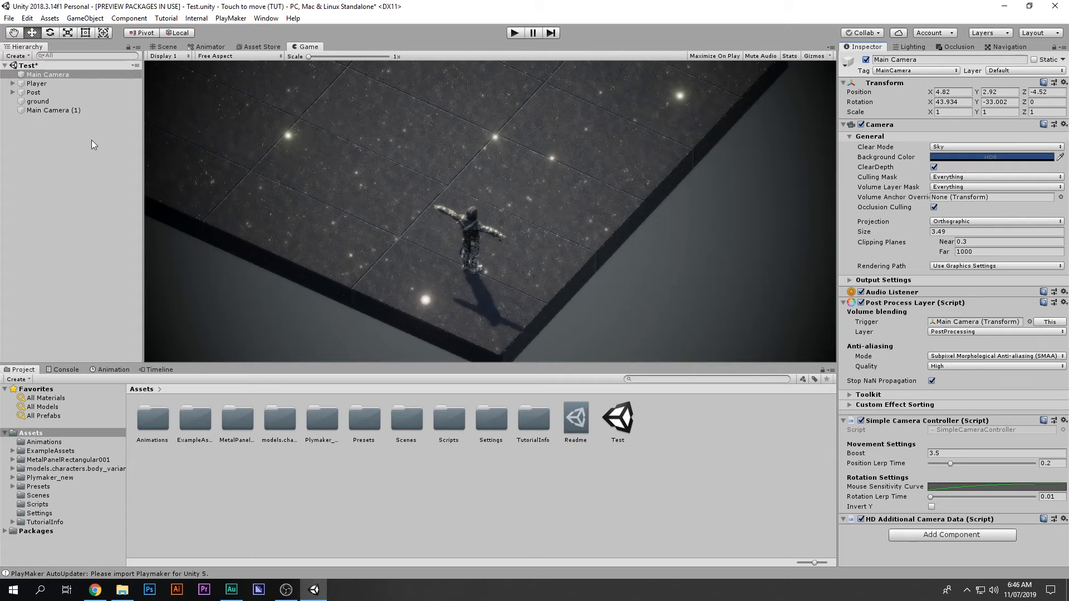
Step: Delete Main Camera (1) and save the Test scene
click(76, 111)
key(Delete)
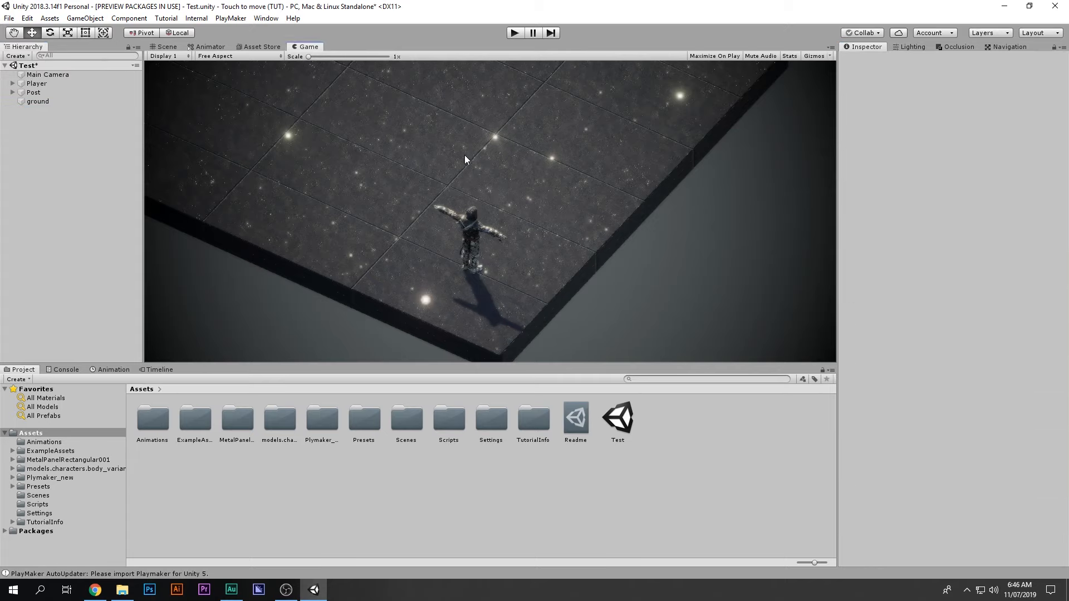
key(ctrl+s)
Step: Return to the Scene view and look down on the platform
click(155, 47)
scroll(503, 152, down, 3)
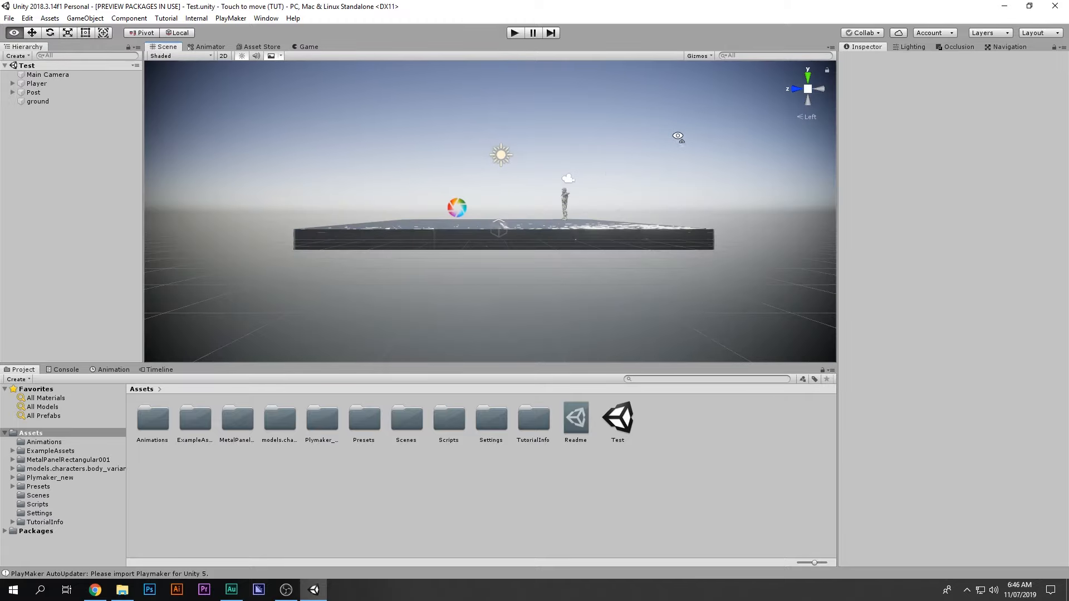
alt+drag(503, 152, 483, 292)
scroll(618, 177, down, 5)
scroll(484, 292, down, 8)
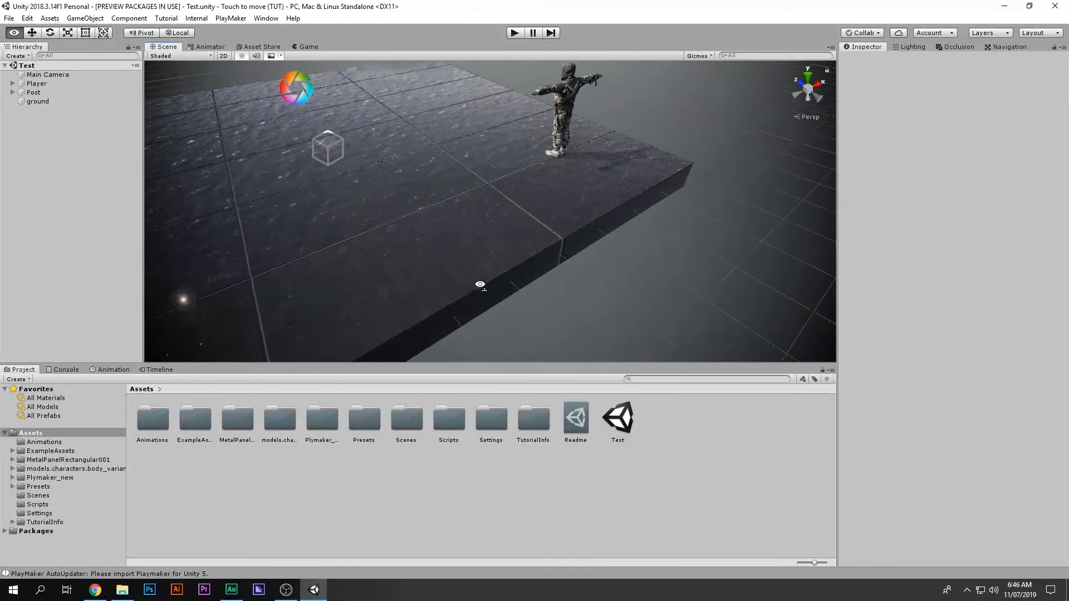
middle_drag(590, 164, 582, 172)
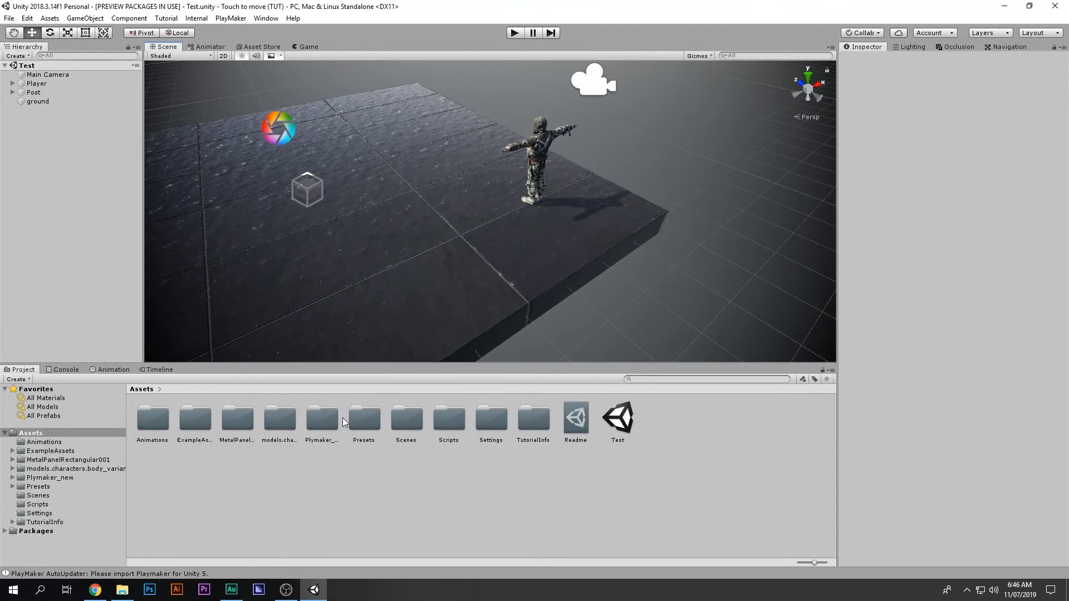
Step: Check the Console, browse the Plymaker_new folder, then go back to the top-level Assets folder
click(67, 369)
click(20, 370)
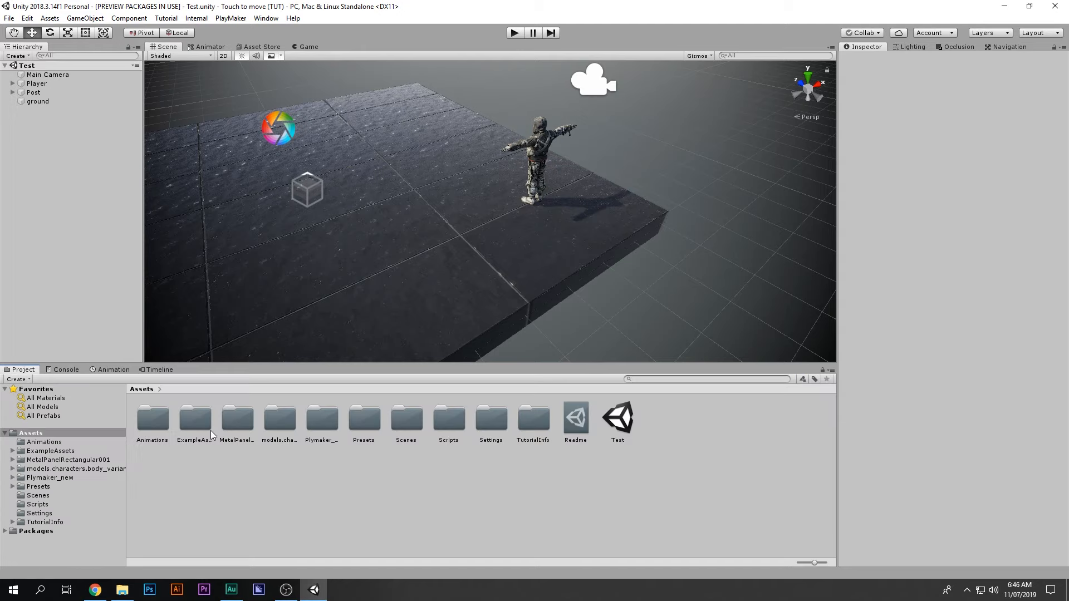
double_click(336, 426)
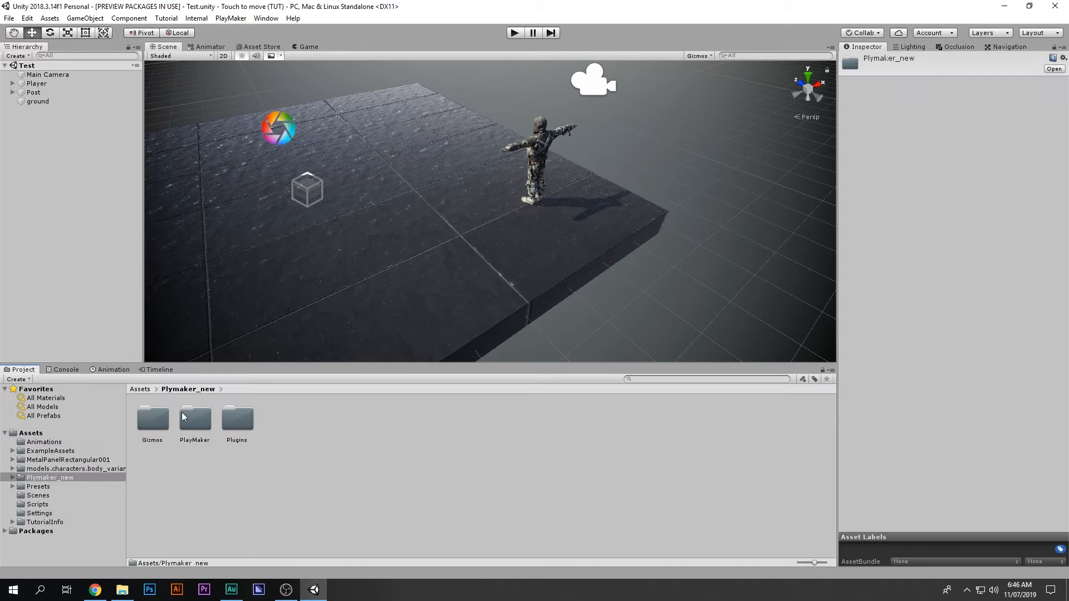
click(153, 419)
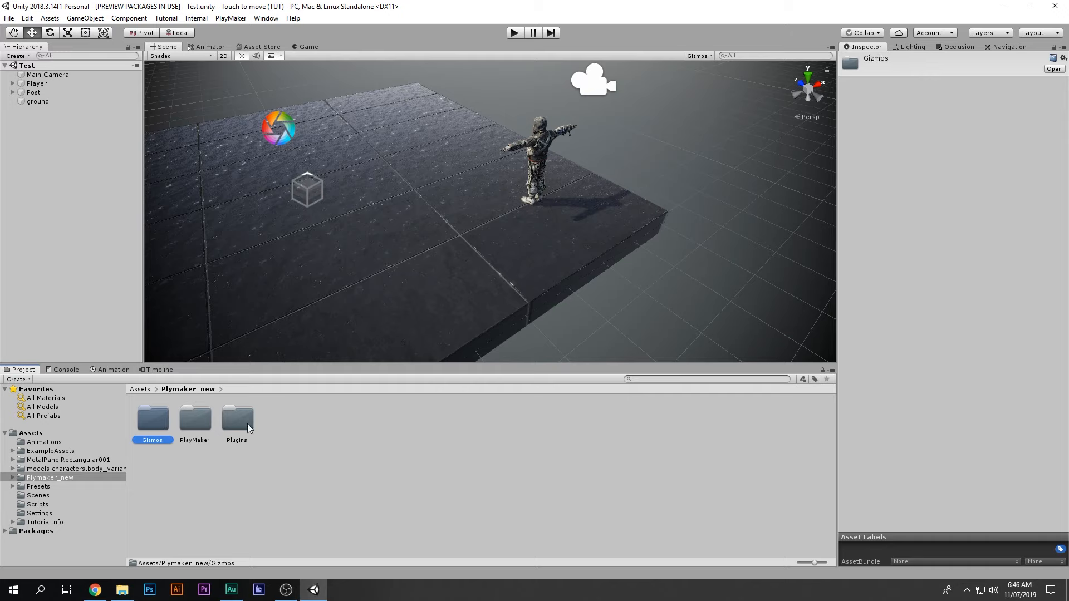
shift+click(247, 423)
click(132, 426)
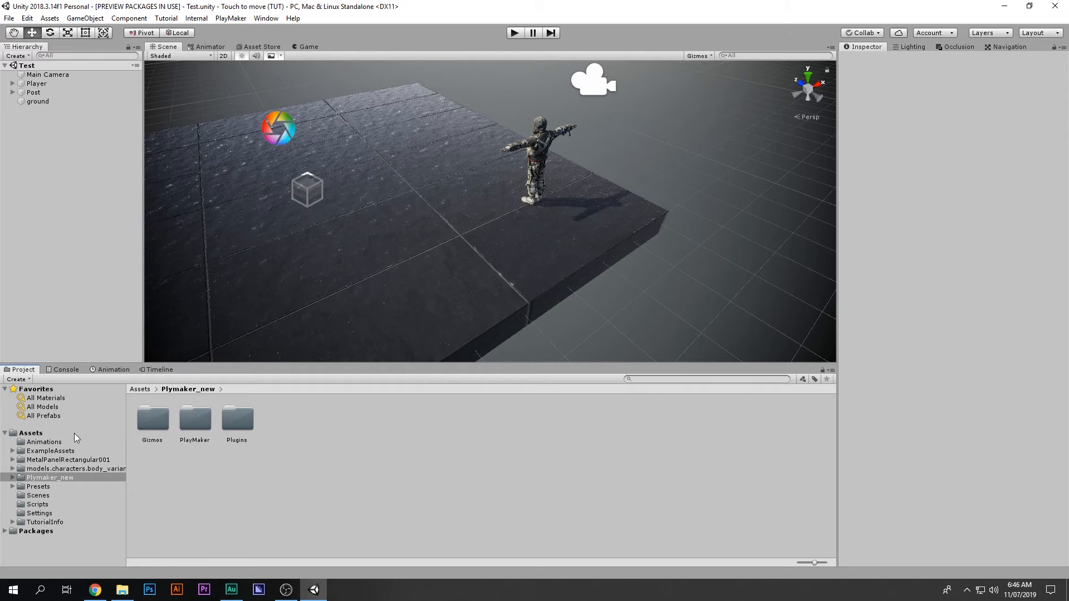
click(31, 433)
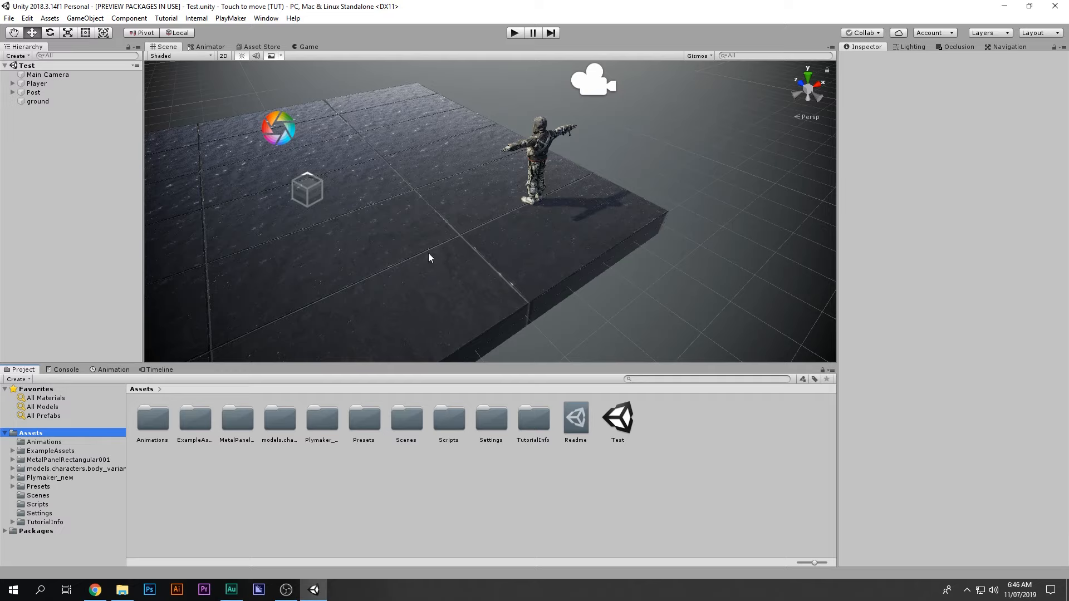
Step: Pan and orbit the Scene view around the platform
click(55, 128)
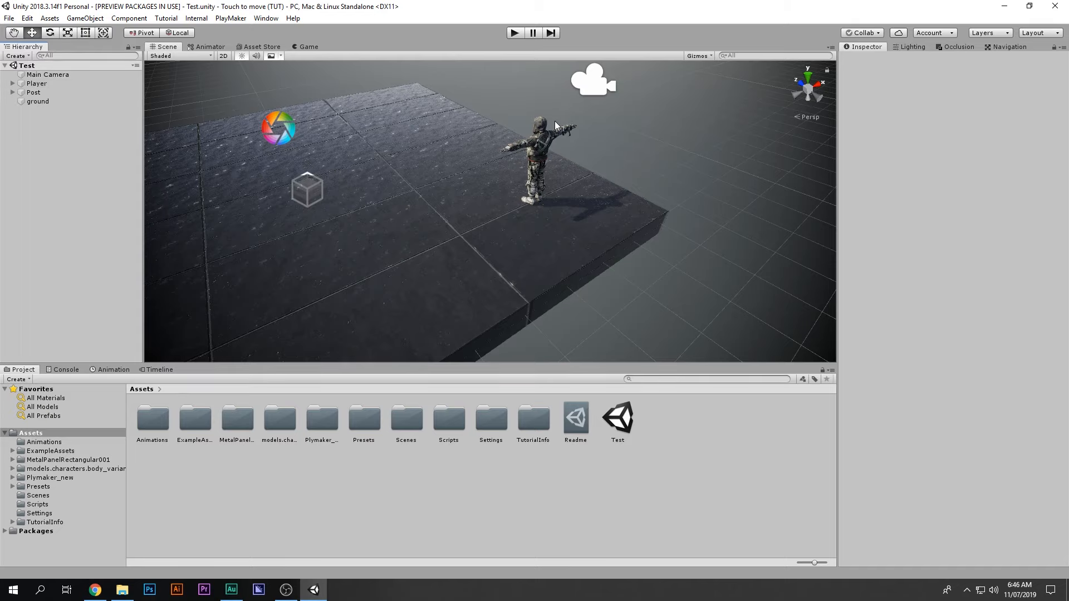
middle_drag(524, 159, 498, 172)
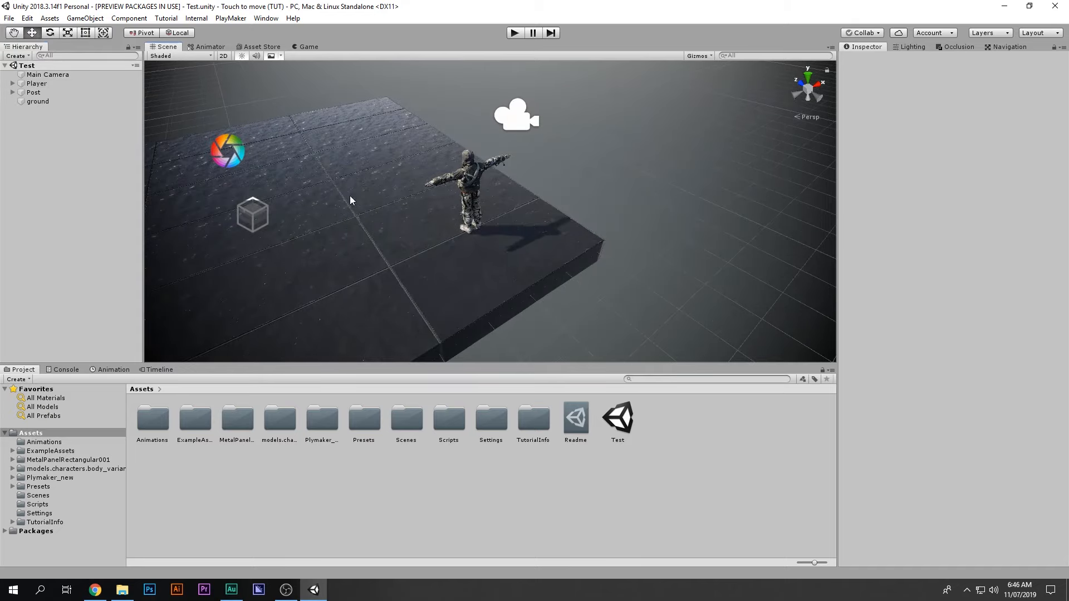
alt+drag(469, 195, 536, 201)
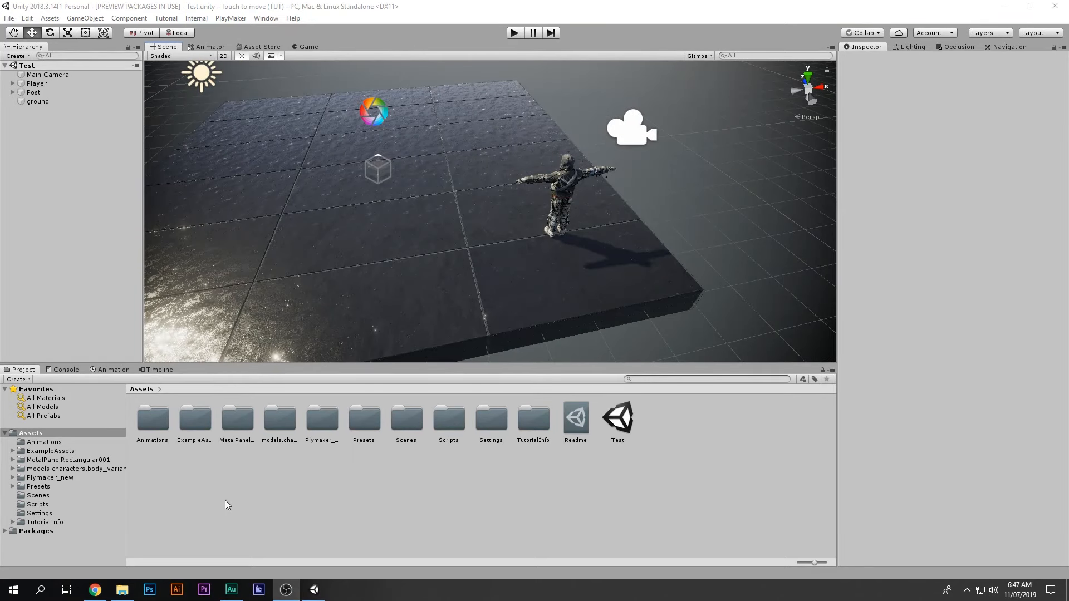
Step: Drag the PlayMaker PathFinding folder from Explorer's Unity package folder into the Unity project
click(122, 590)
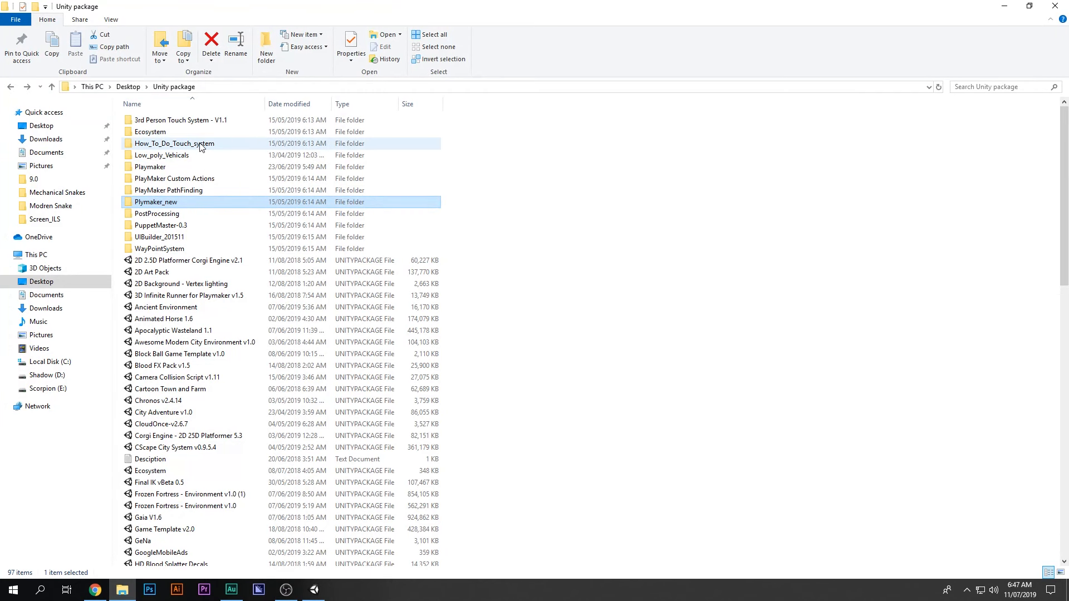
double_click(190, 191)
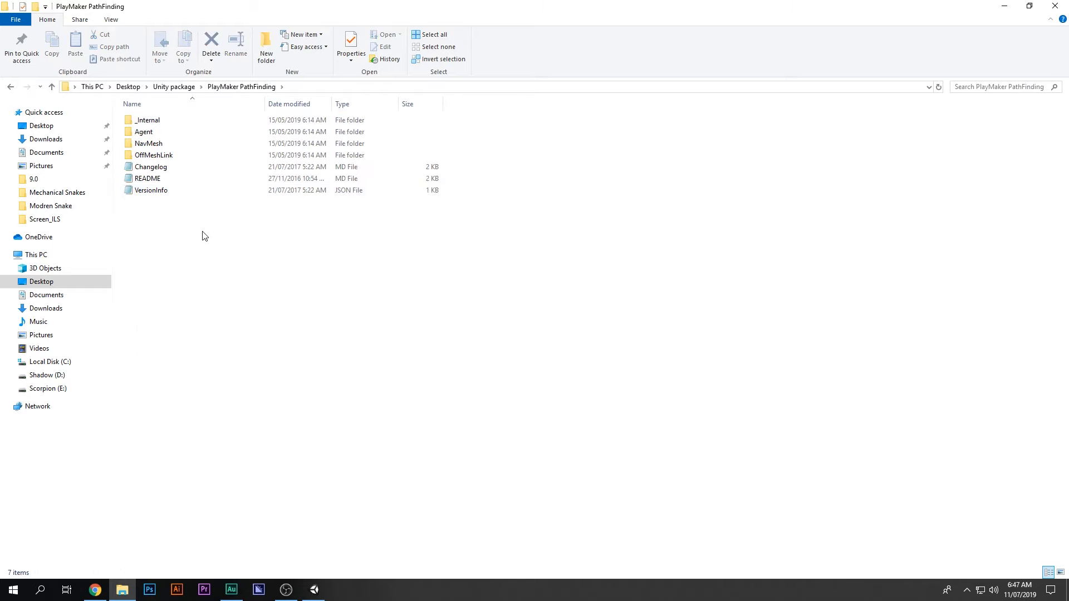
key(alt+Left)
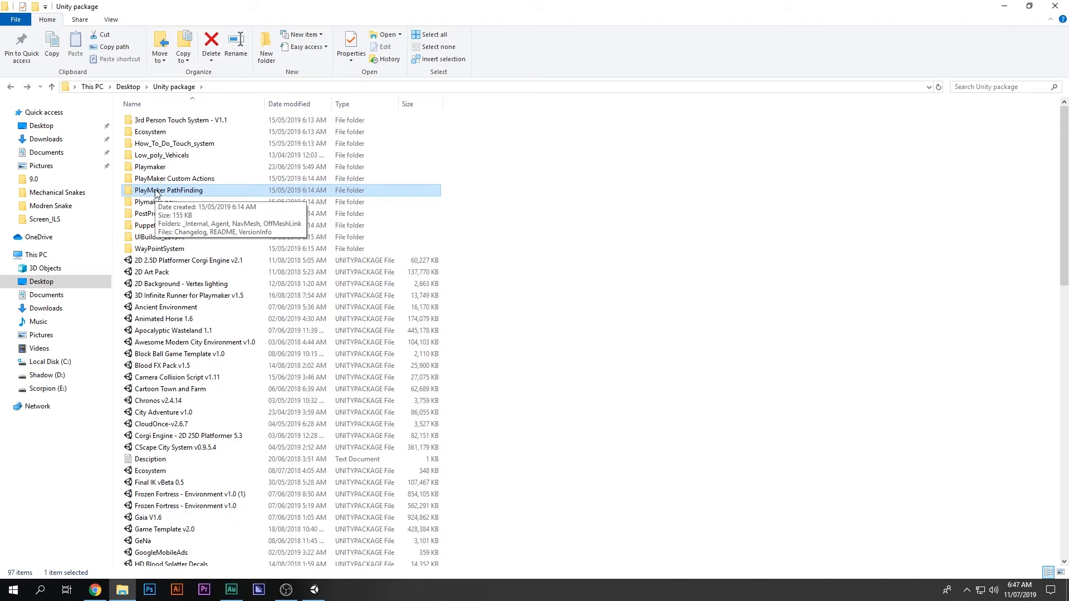
drag(156, 193, 396, 513)
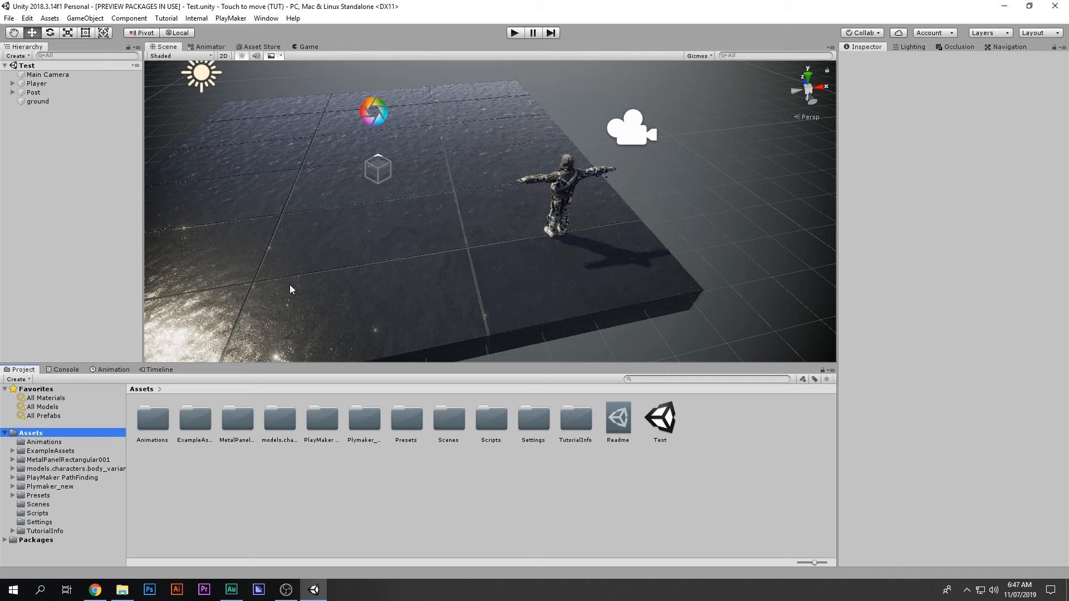
scroll(295, 286, down, 3)
middle_drag(317, 286, 301, 297)
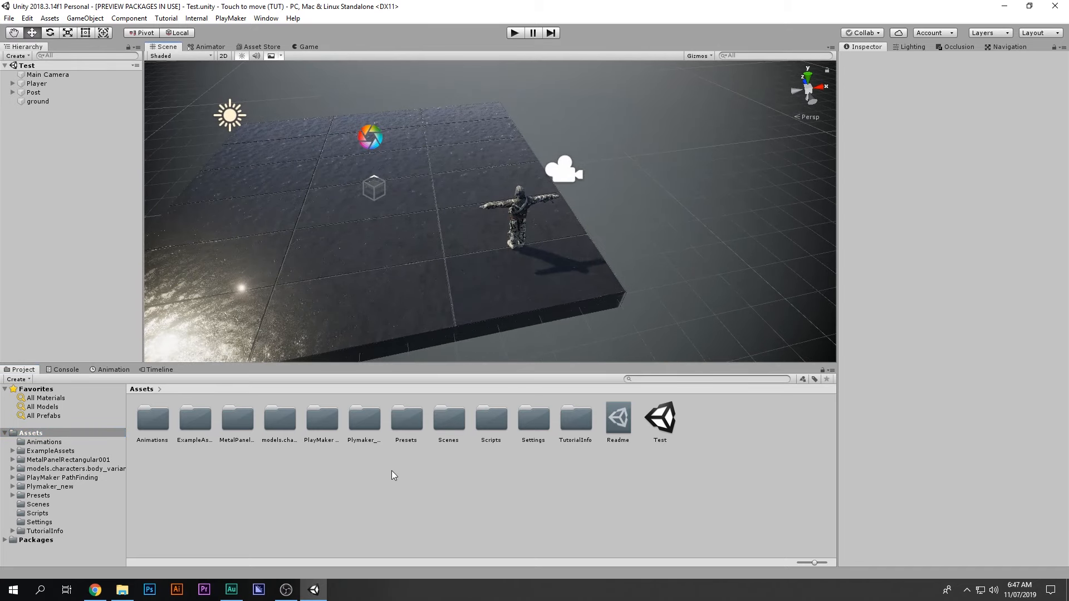
Step: Mark the ground platform Static and open Window > AI > Navigation to view its settings
middle_drag(441, 286, 445, 299)
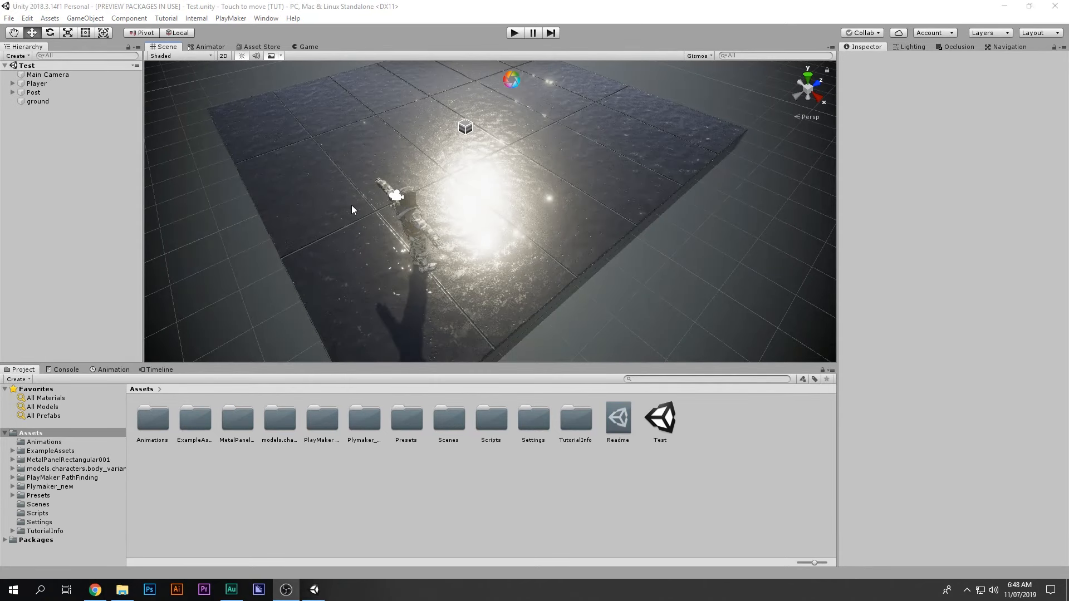
click(352, 209)
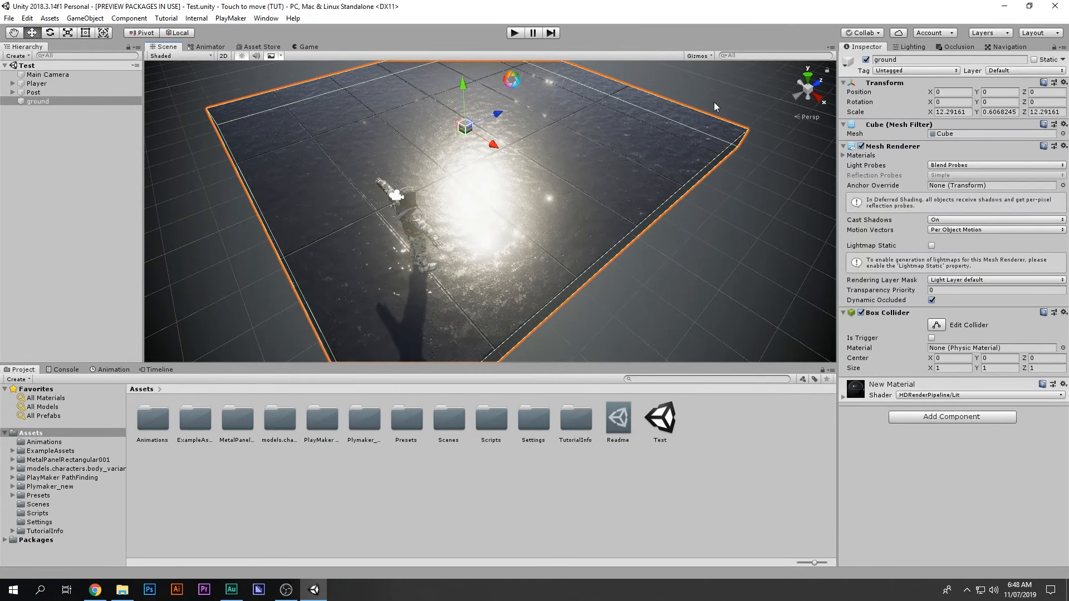
click(1035, 60)
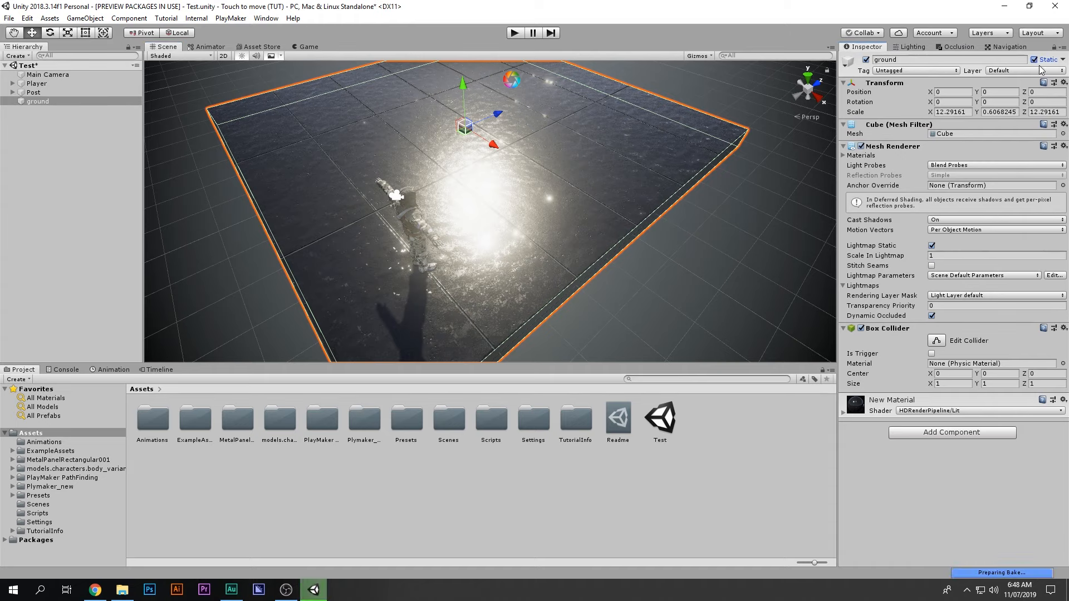
click(997, 49)
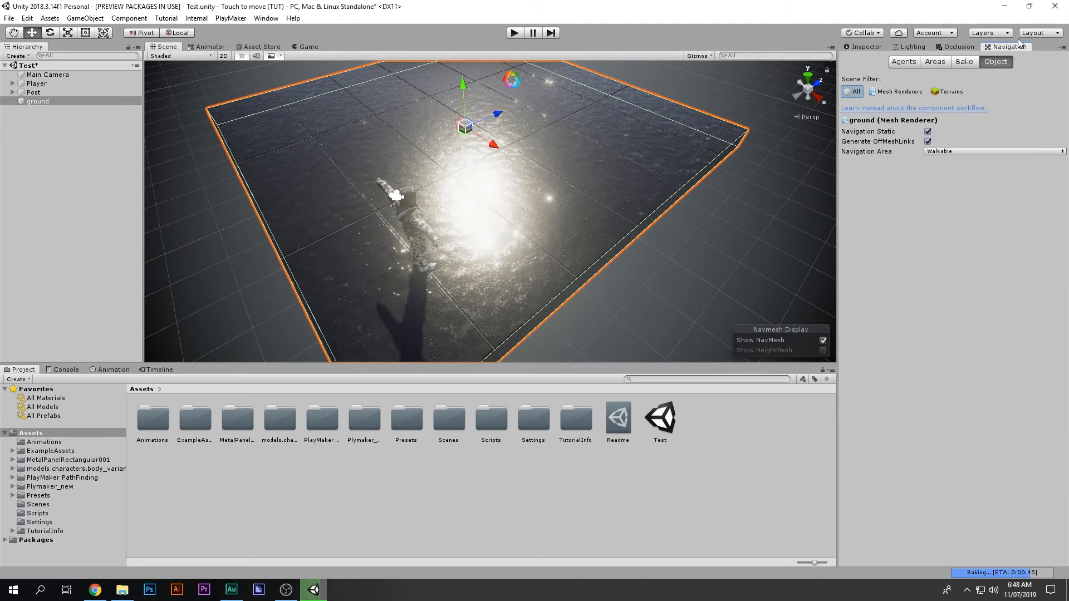
click(268, 20)
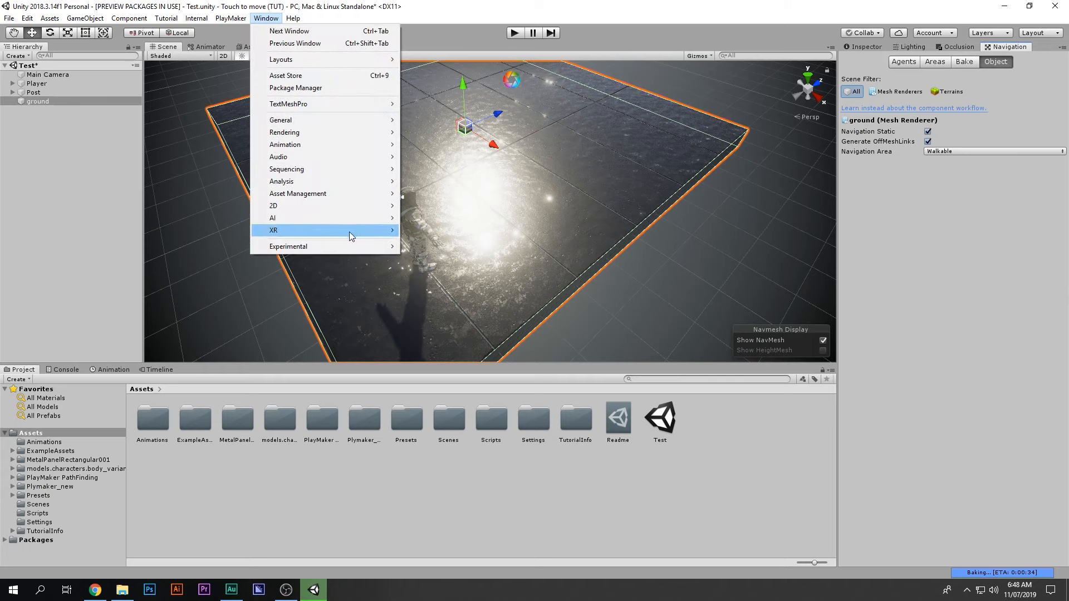
mouse_move(355, 218)
click(452, 218)
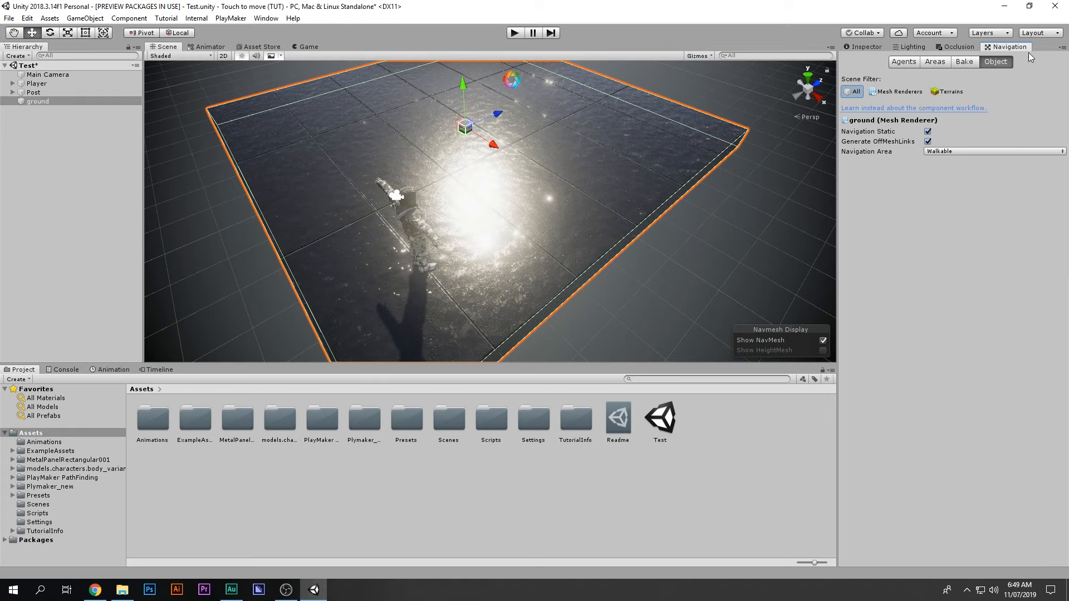
Step: Bake a NavMesh over the ground and orbit to inspect the blue walkable area
click(964, 62)
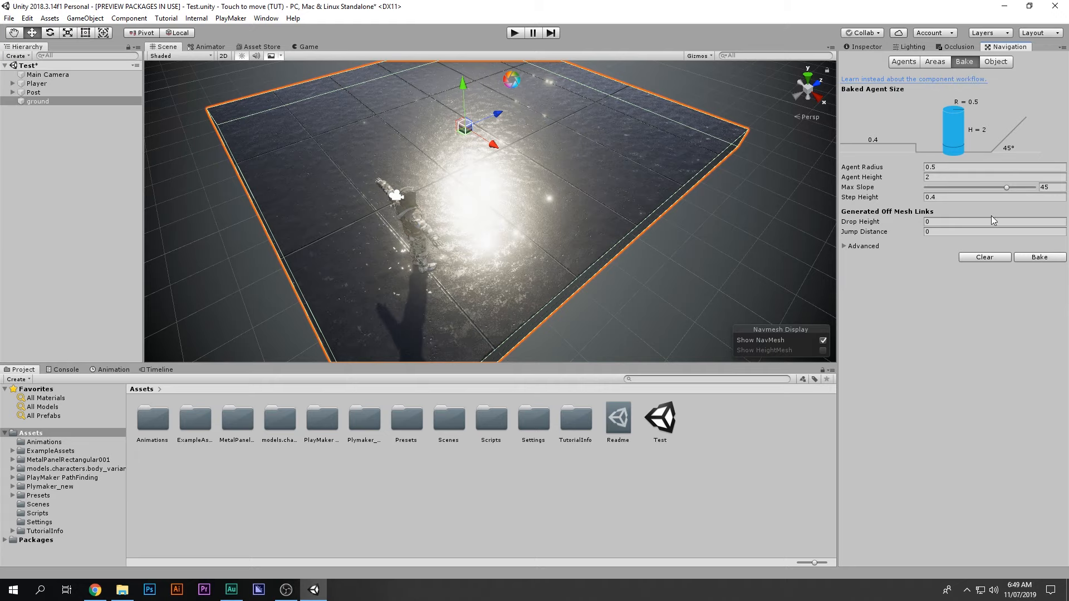
click(1036, 257)
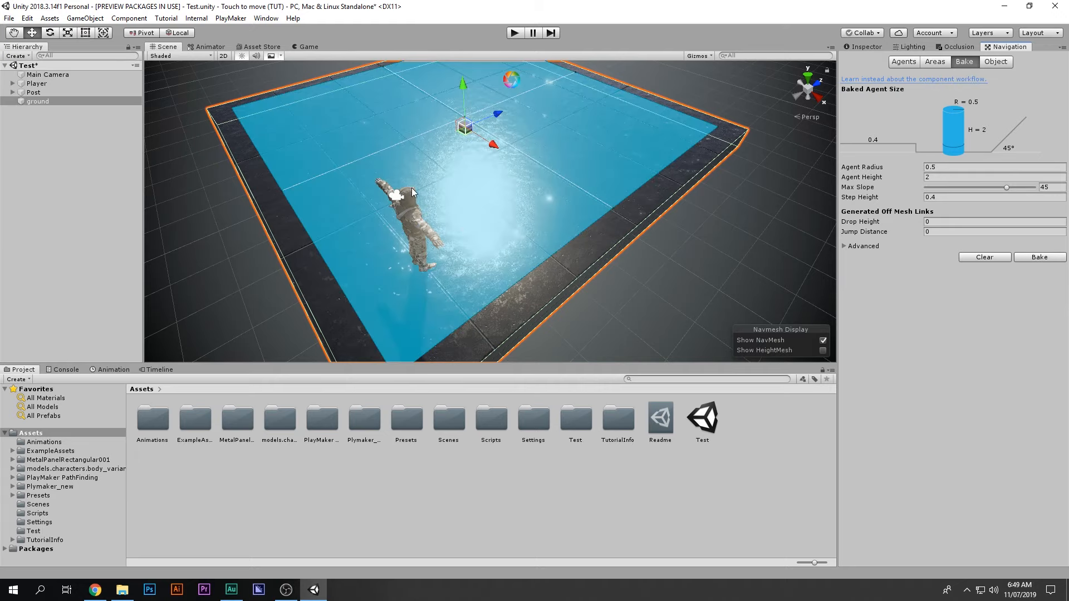
alt+drag(412, 192, 494, 174)
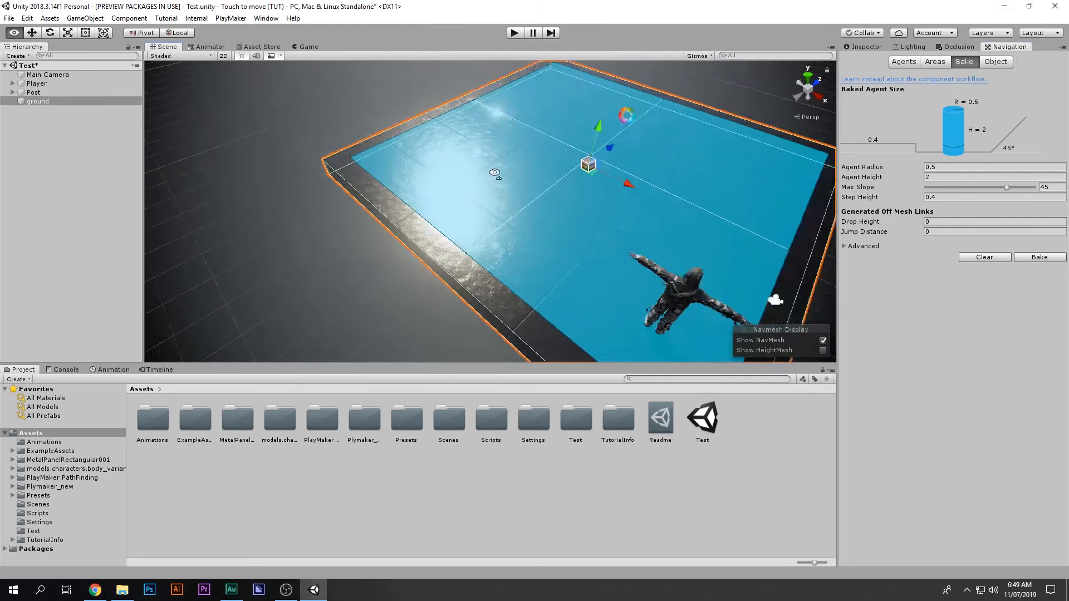
right_drag(495, 172, 577, 183)
middle_drag(544, 209, 538, 222)
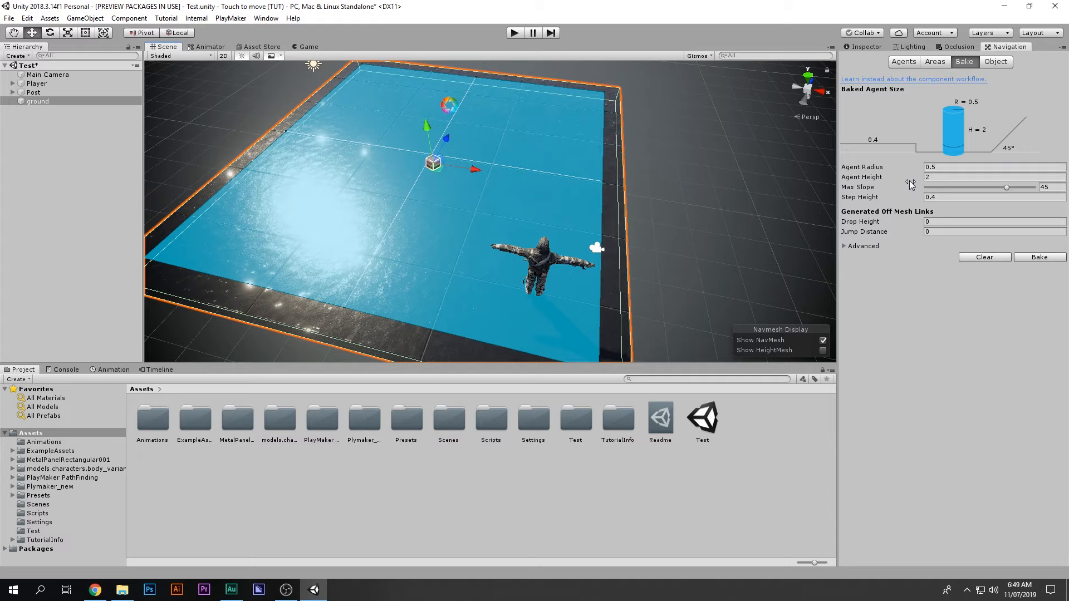
Step: Set Agent Height to 1.99 and Agent Radius to 0.1, then view the ground from above and close up
key(alt)
drag(919, 177, 898, 171)
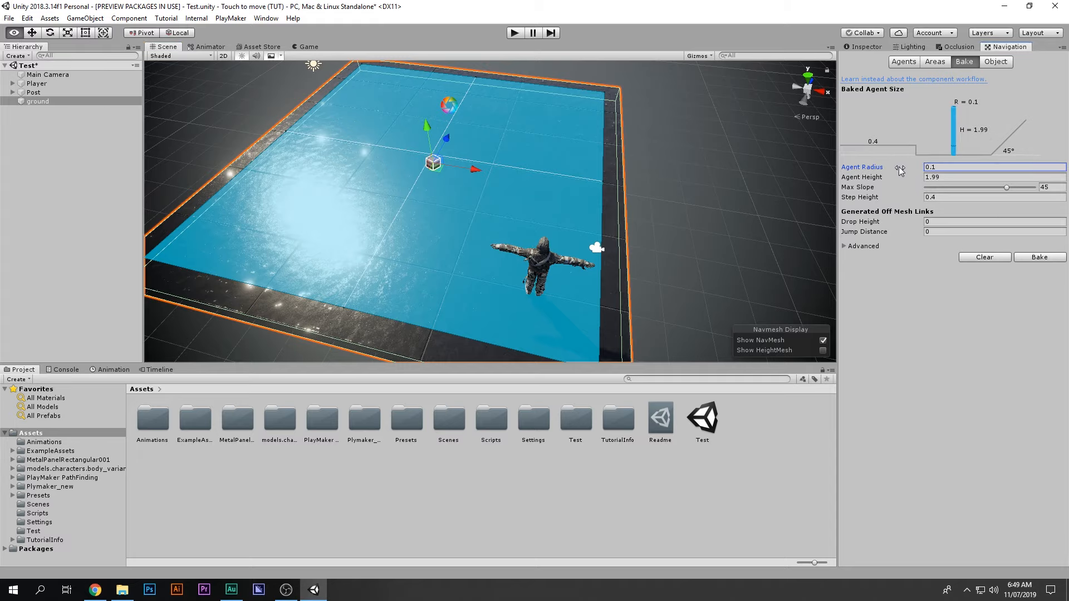
click(1051, 259)
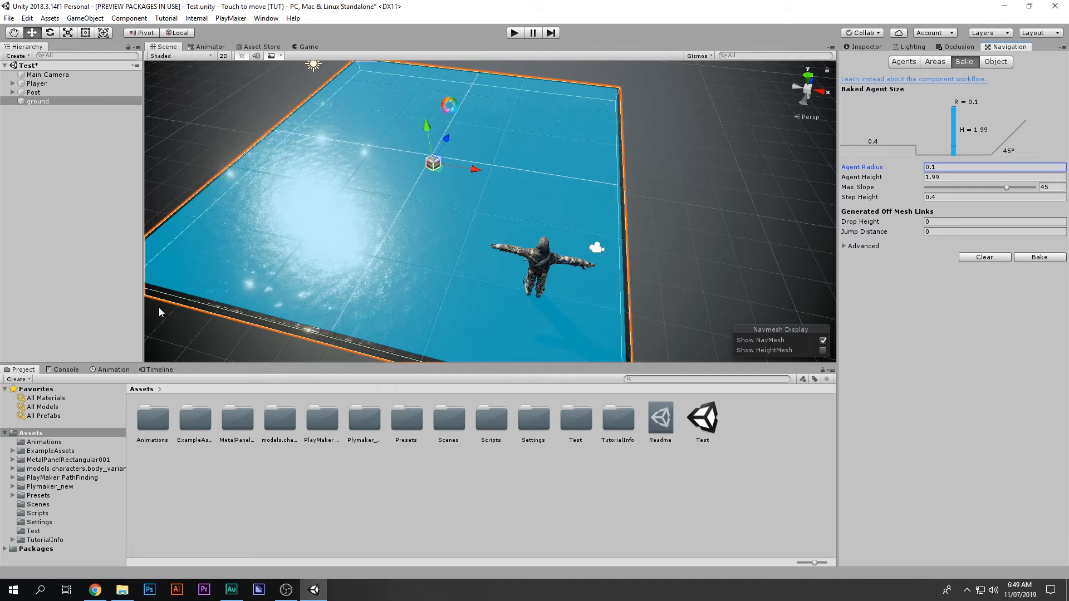
alt+drag(322, 241, 397, 227)
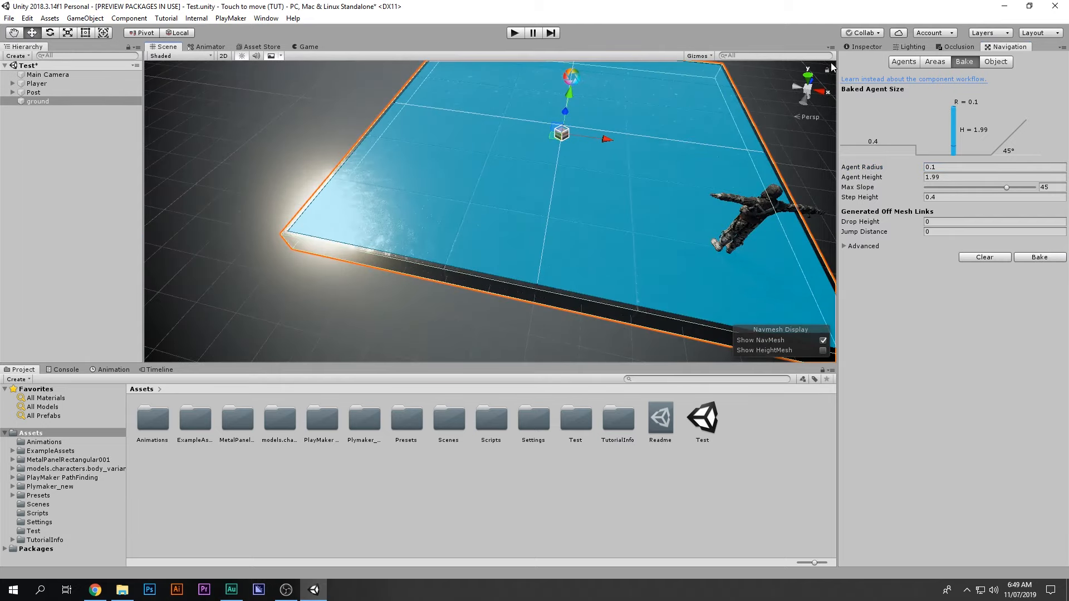
click(807, 76)
scroll(507, 226, down, 3)
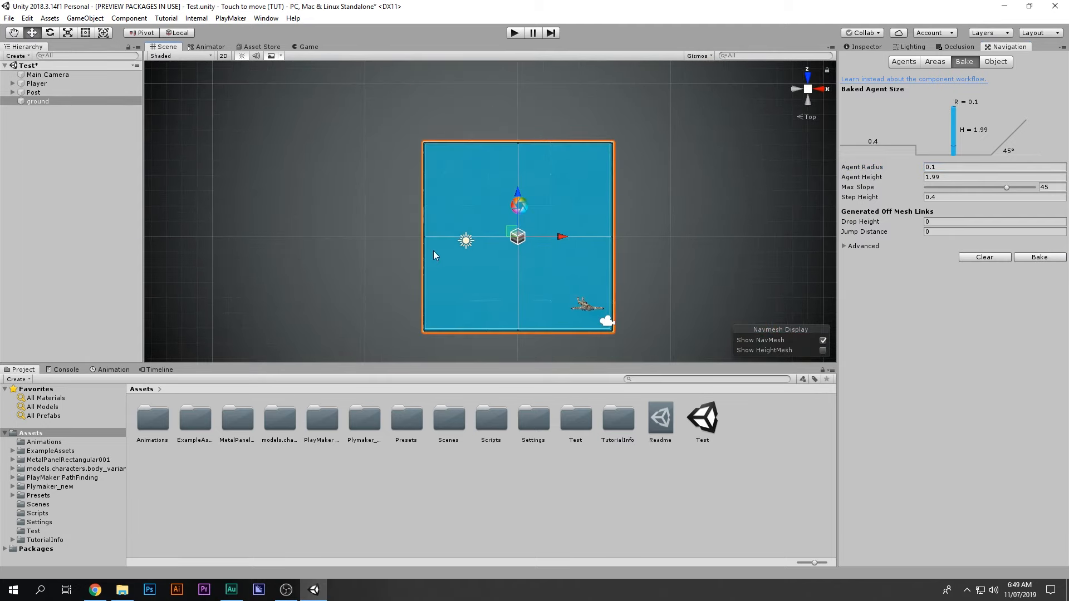
alt+drag(741, 132, 546, 252)
middle_drag(546, 253, 529, 161)
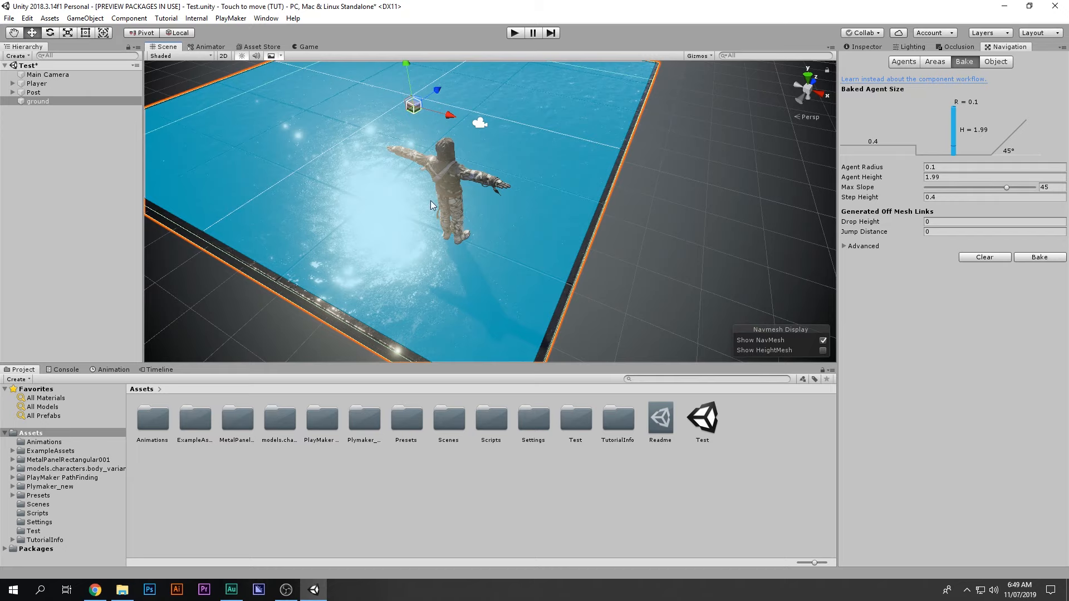
Step: Frame the Player and add a PlayMakerFSM component by searching 'fs'
double_click(36, 83)
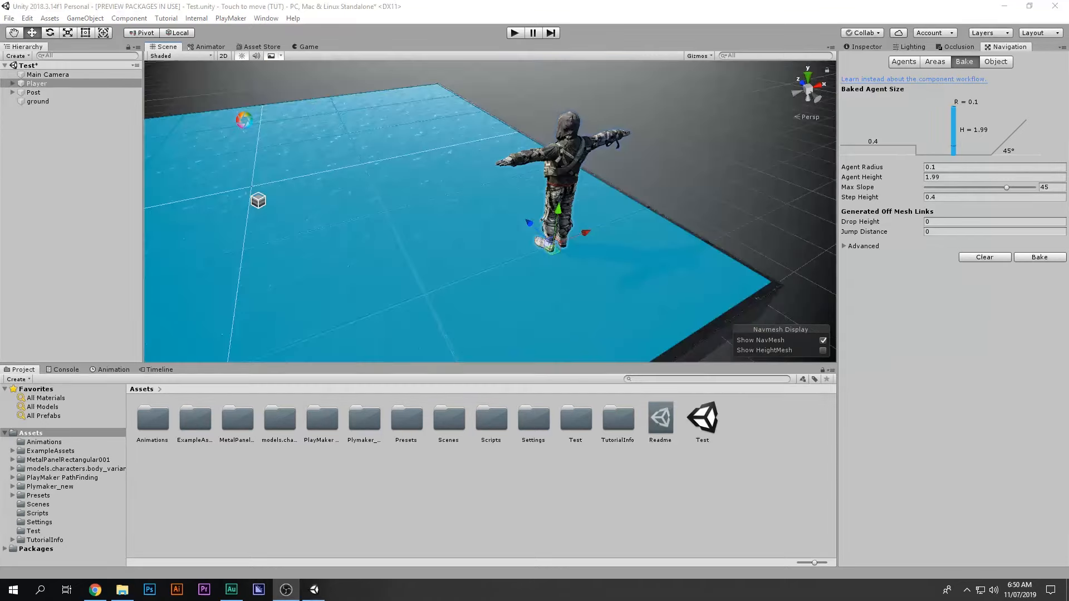
alt+drag(570, 126, 412, 118)
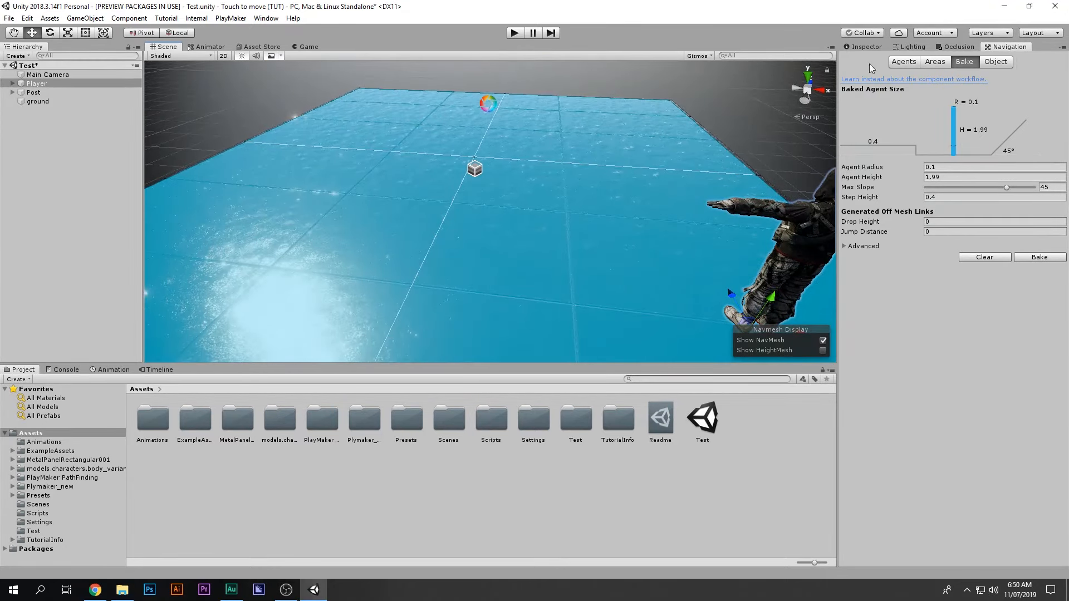
click(863, 47)
click(952, 350)
text(fs)
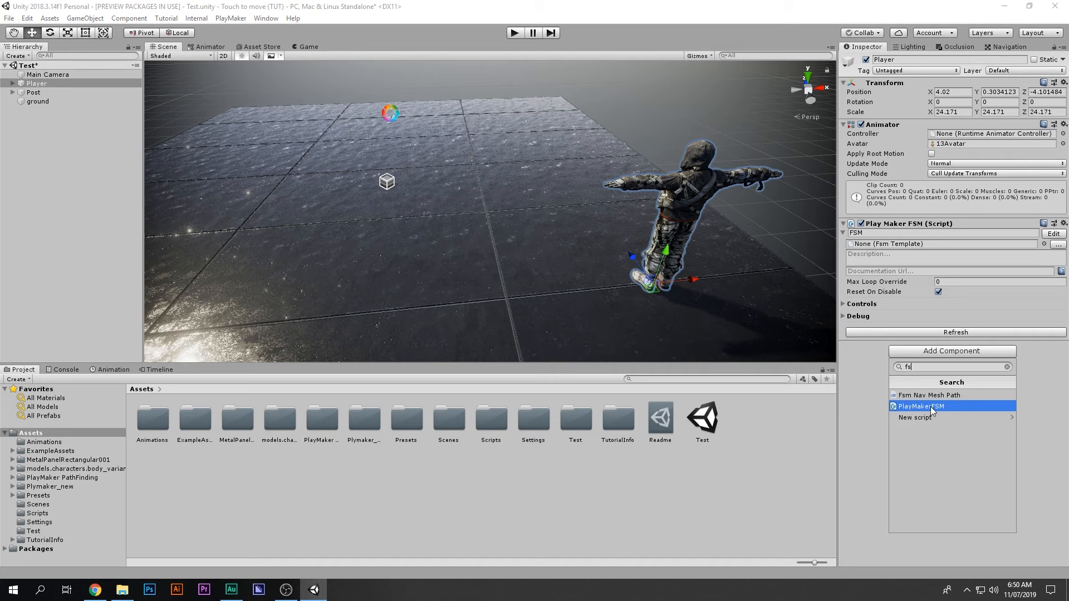
click(930, 406)
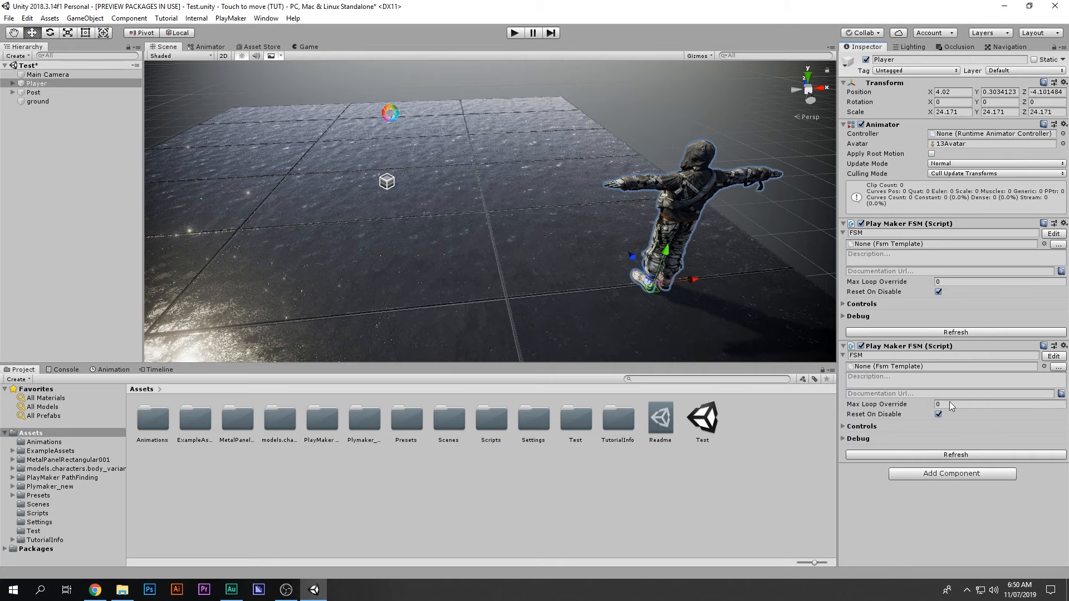
Step: Remove the duplicate PlayMaker FSM component and open the Plymaker_new folder
click(1064, 346)
click(1013, 400)
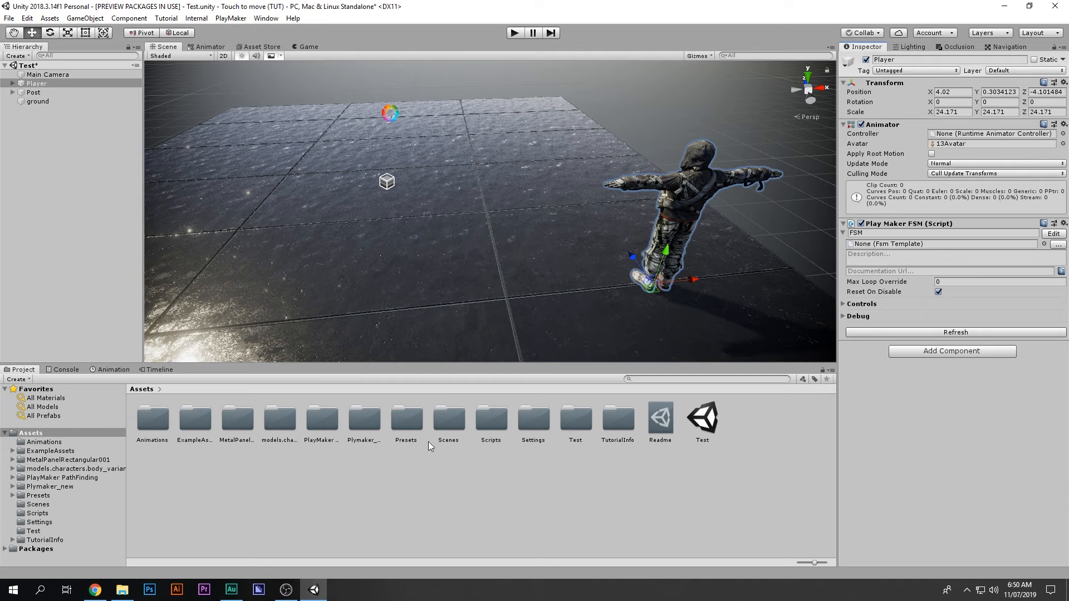
double_click(379, 426)
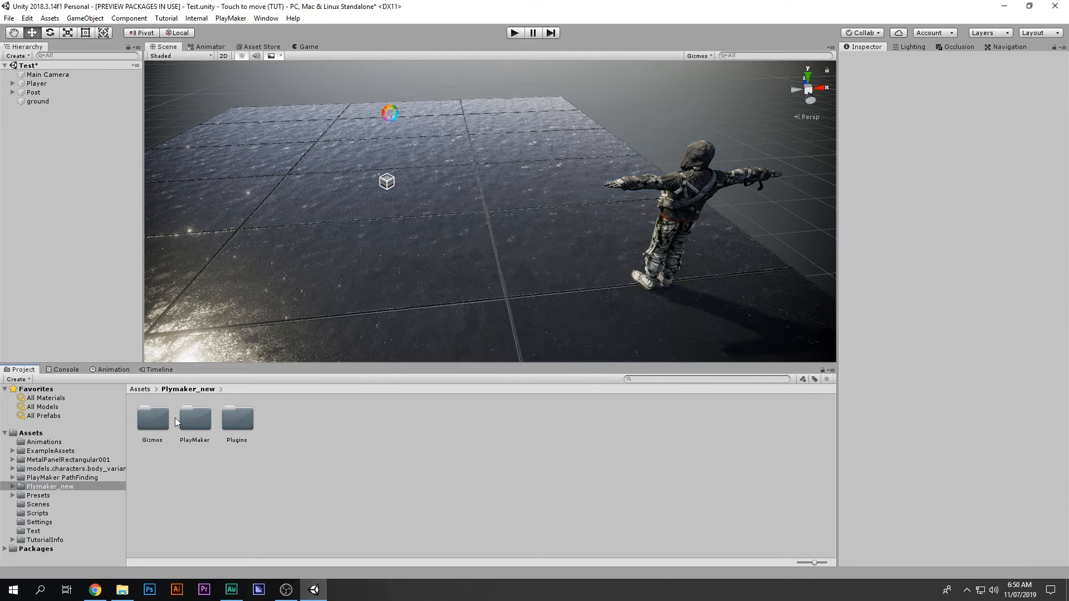
Step: Return to Assets, select the Player and open its FSM in the PlayMaker editor
click(236, 419)
shift+click(165, 422)
click(31, 433)
click(36, 83)
click(1053, 234)
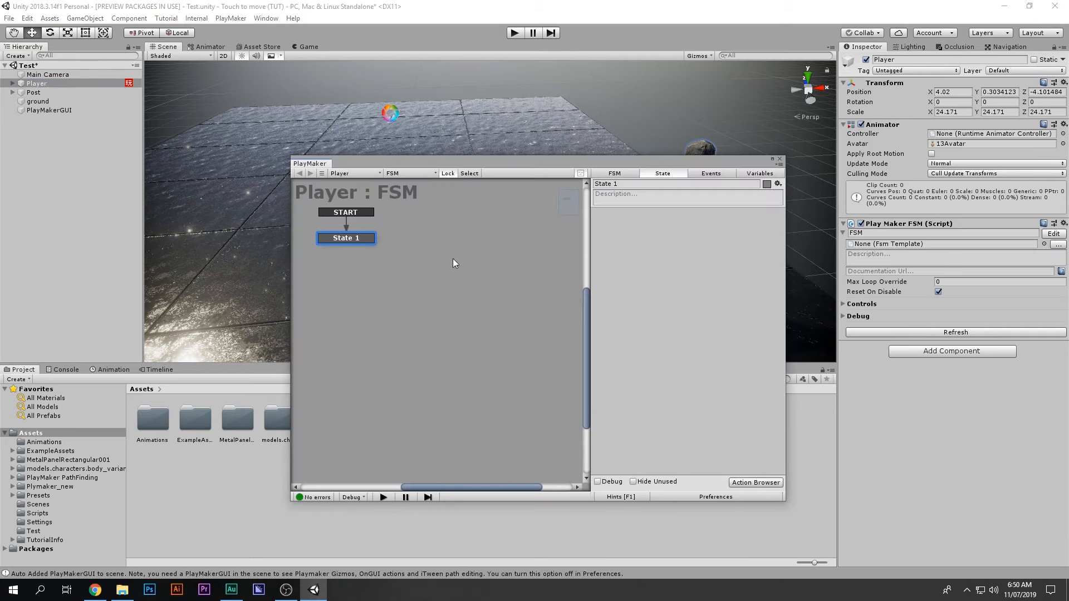
Step: Resize and reposition the PlayMaker editor window and open the Actions browser for State 1
drag(289, 234, 145, 247)
middle_drag(336, 245, 405, 270)
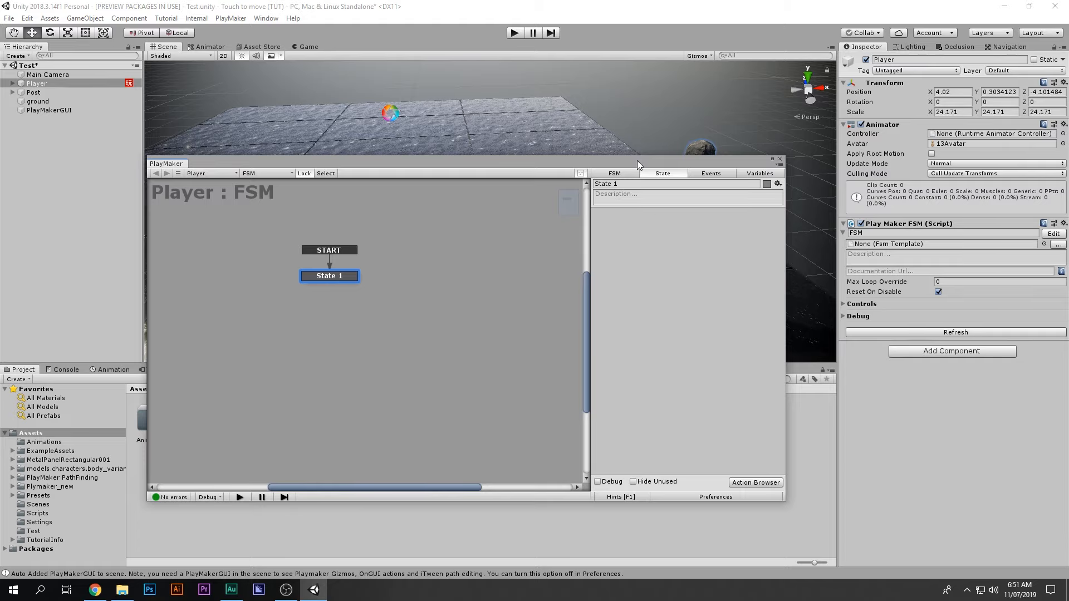
drag(637, 162, 674, 141)
middle_drag(422, 256, 429, 262)
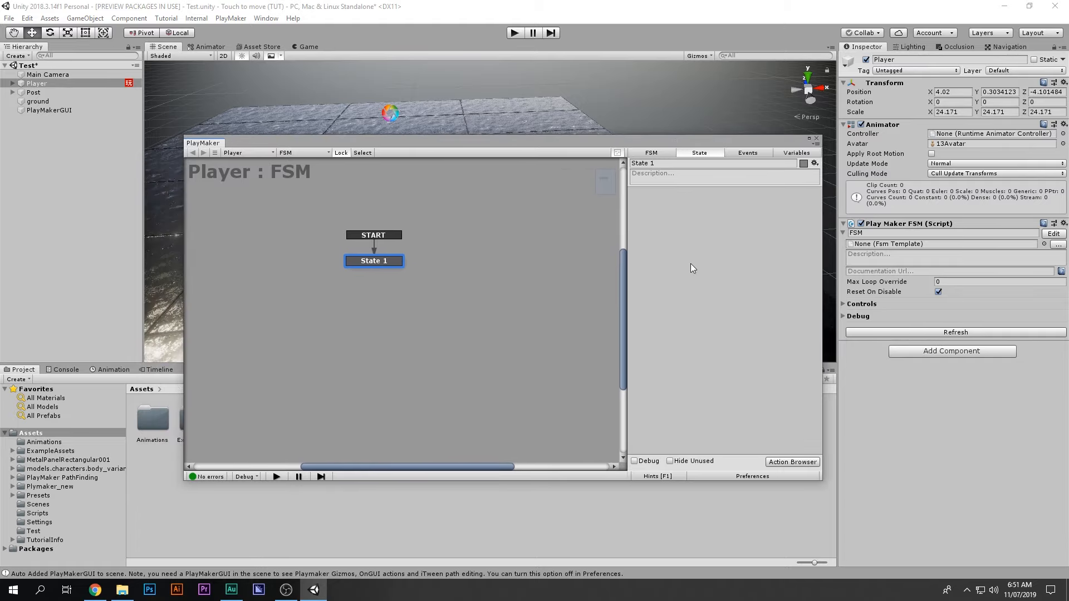
key(grave)
click(787, 462)
click(788, 463)
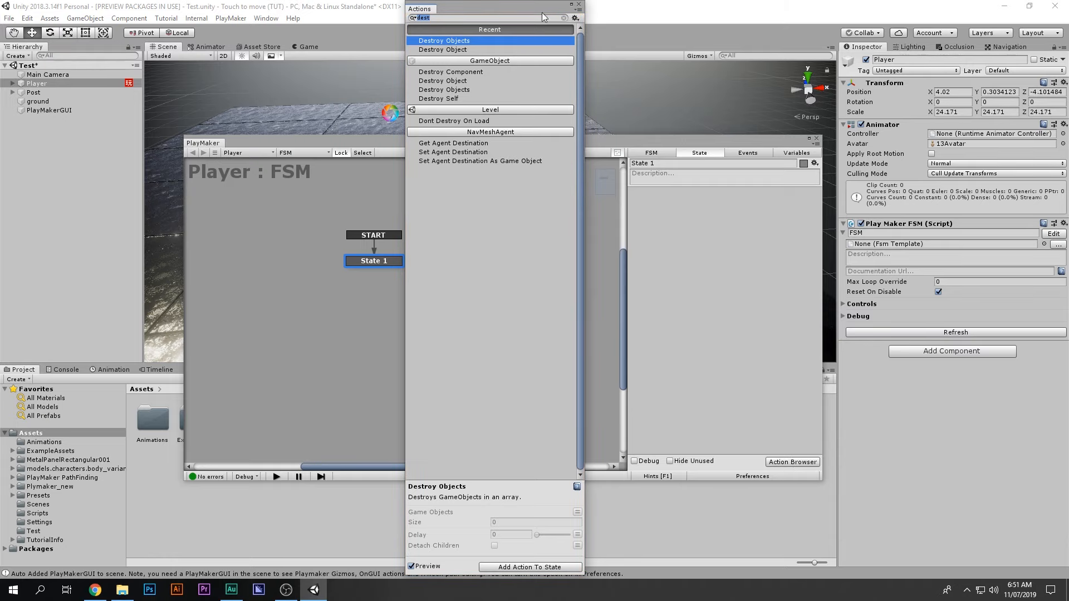
Step: Clear the search and browse the NavMeshAgent action category, then close the Action Browser
key(BackSpace)
click(499, 29)
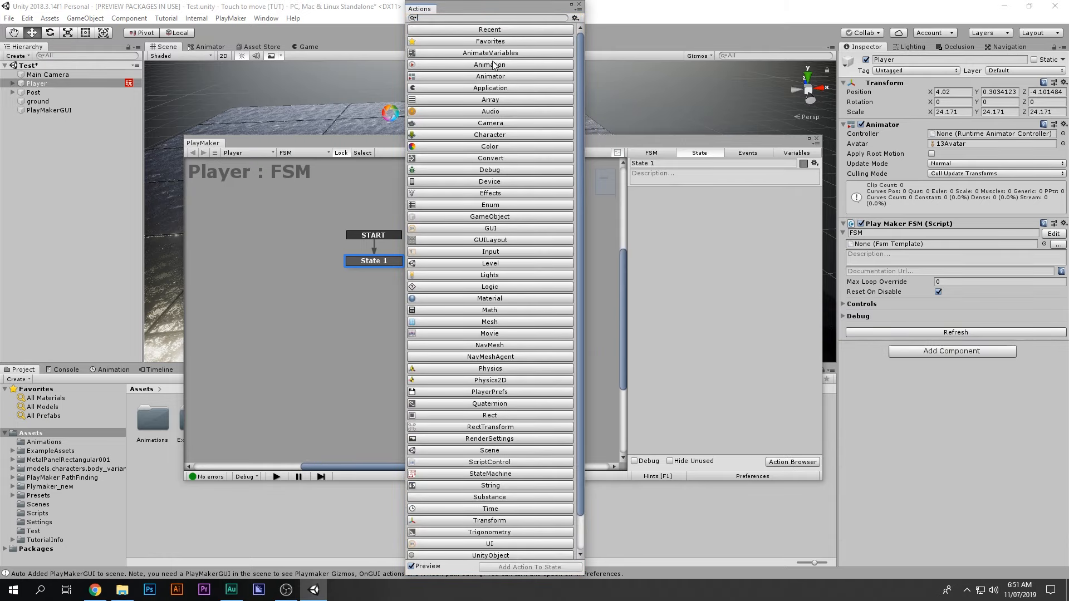
click(482, 358)
scroll(510, 417, down, 15)
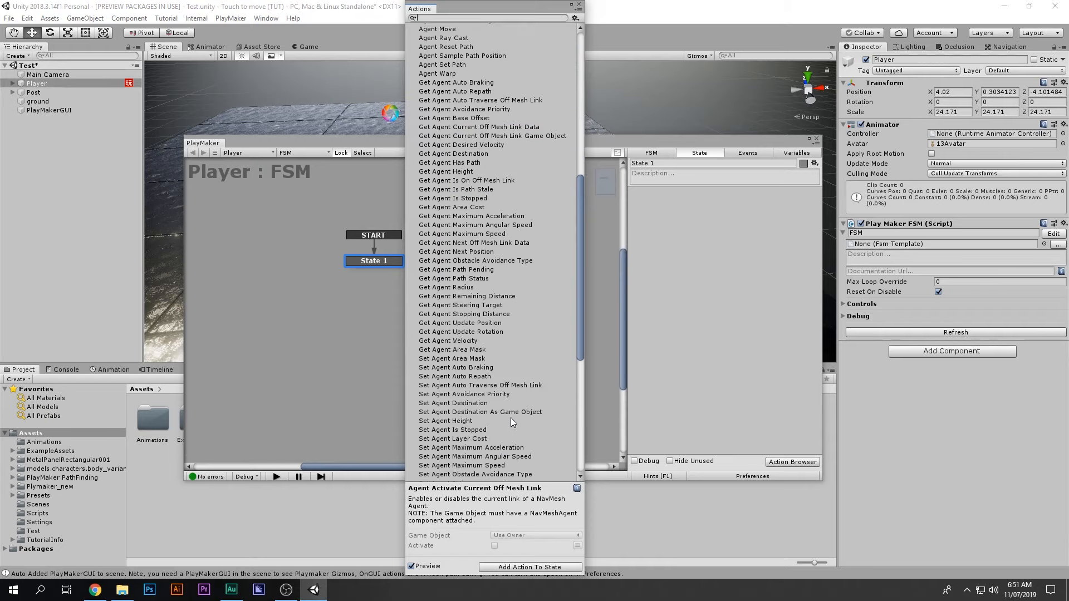
scroll(510, 274, up, 3)
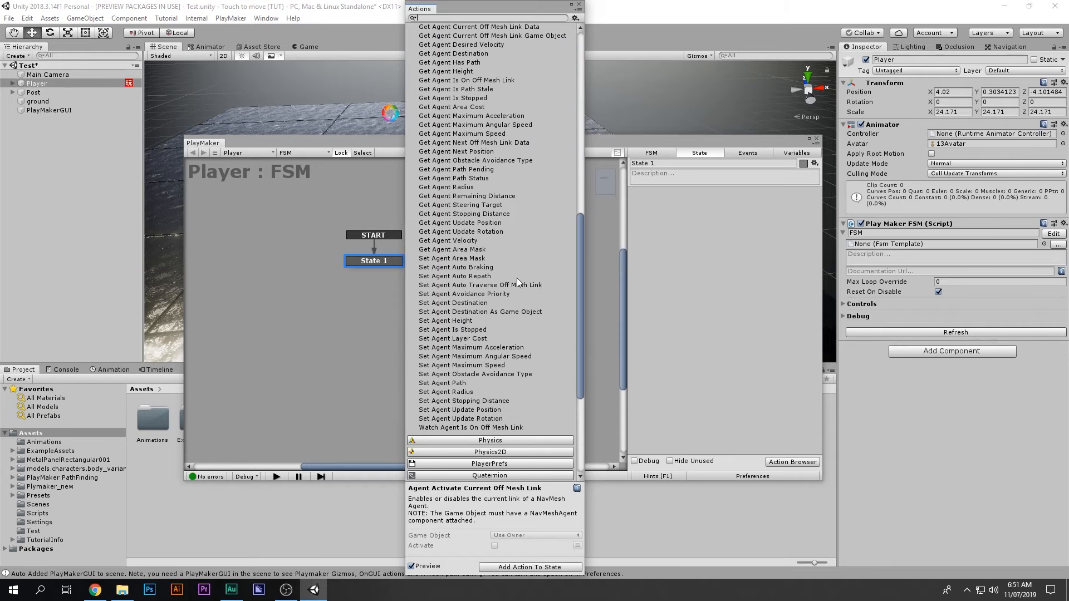
click(579, 4)
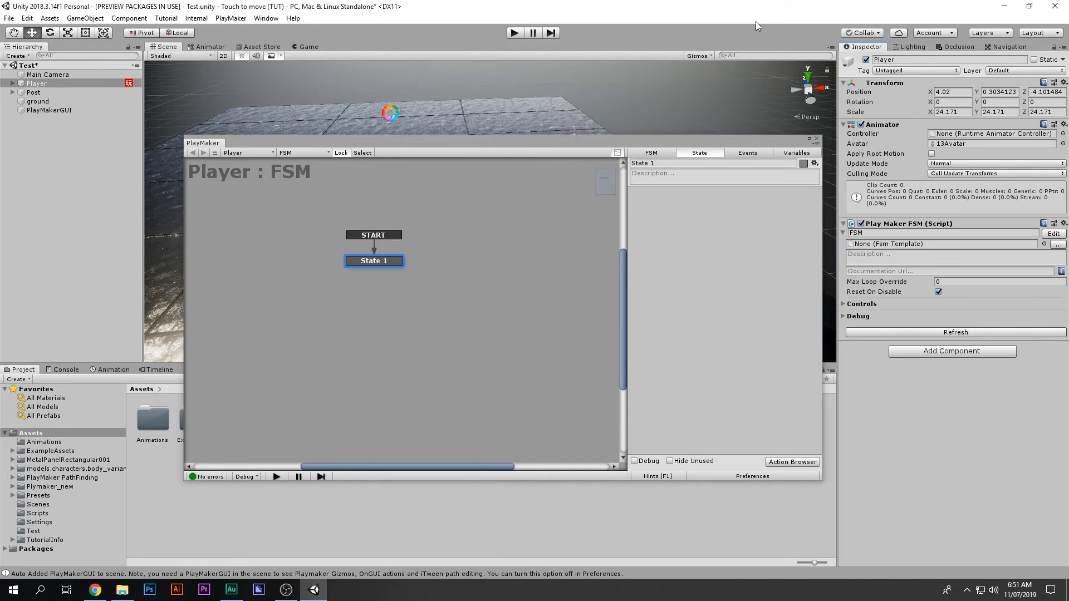
Step: Show the Navigation settings and inspect the baked navmesh floor from a new angle
click(1008, 48)
drag(390, 143, 392, 373)
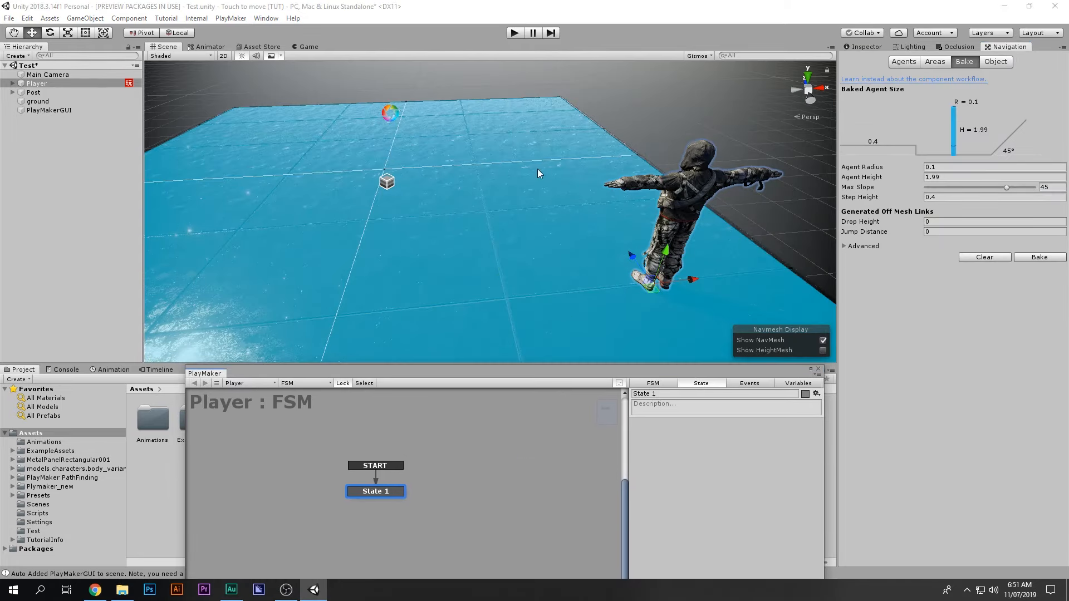
alt+drag(572, 177, 501, 203)
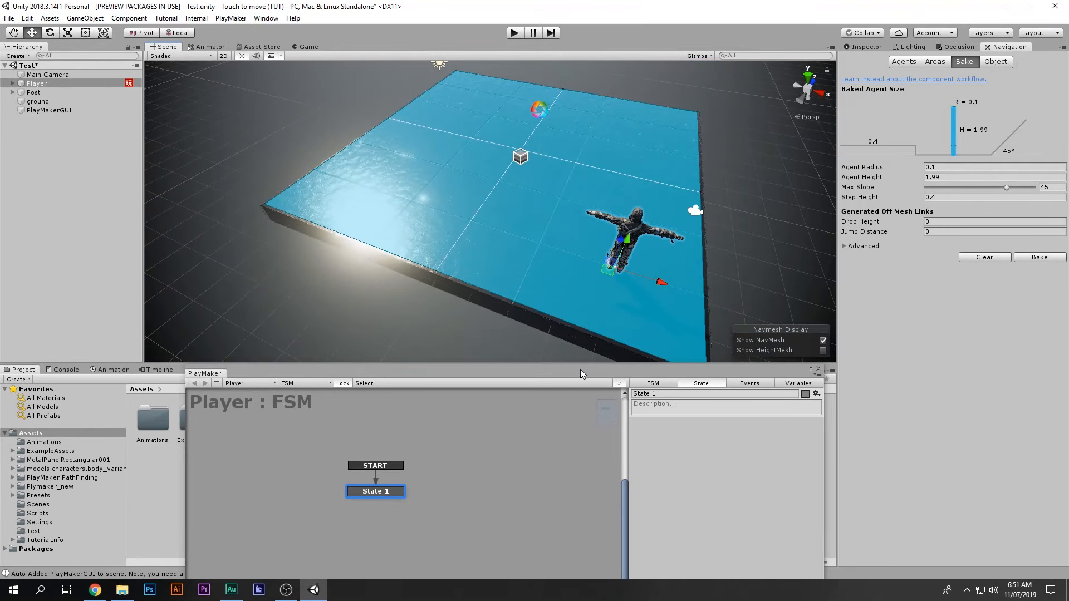
drag(580, 374, 546, 207)
Step: Reopen the actions list at NavMeshAgent, scroll through it, and close it
click(490, 360)
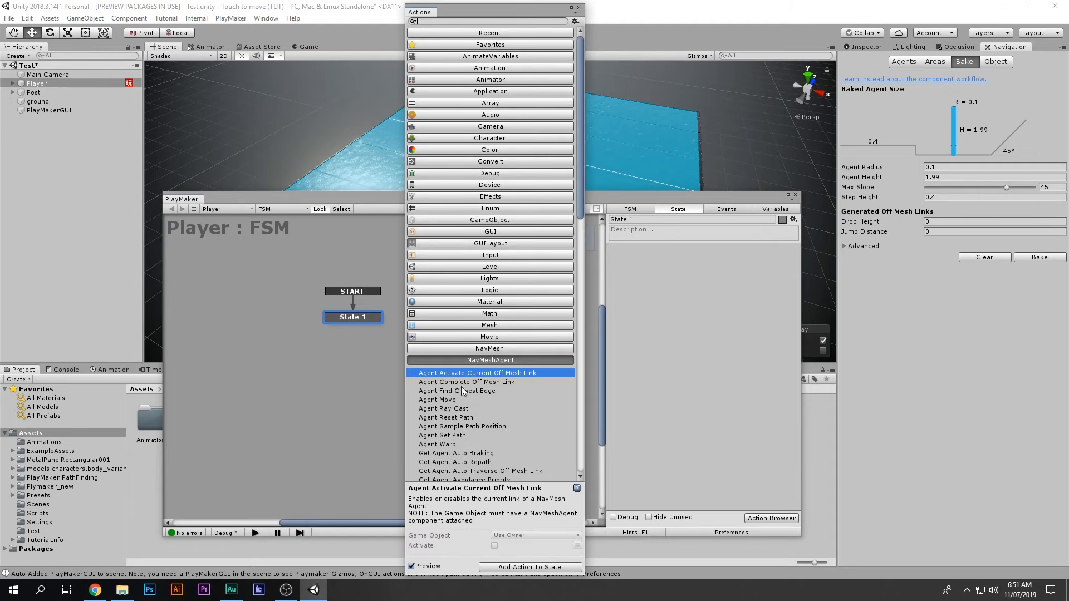
scroll(462, 391, down, 10)
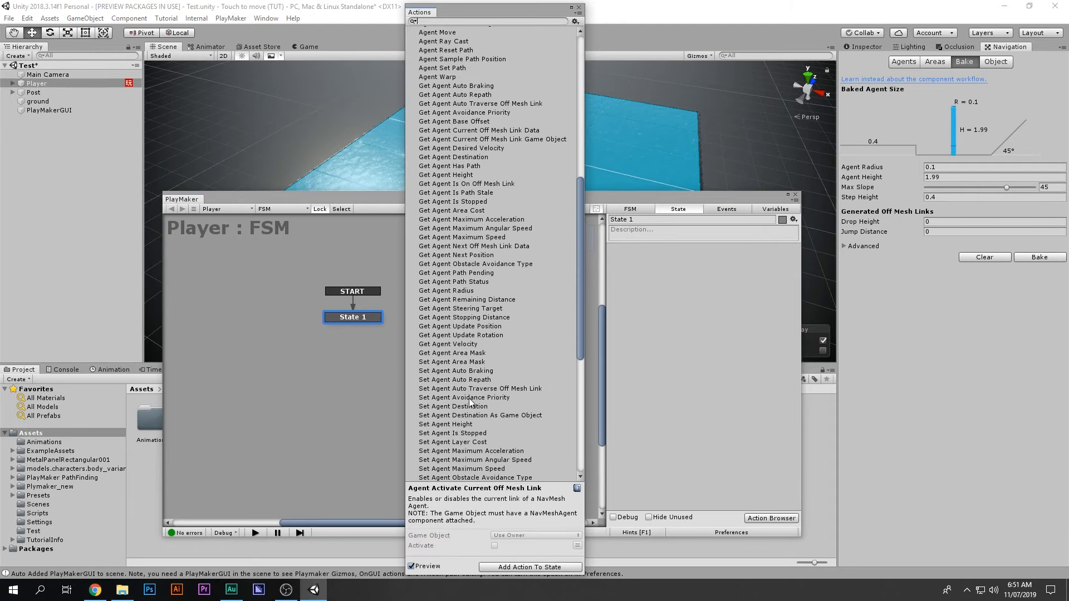
scroll(471, 402, down, 3)
scroll(470, 402, up, 3)
scroll(470, 402, up, 5)
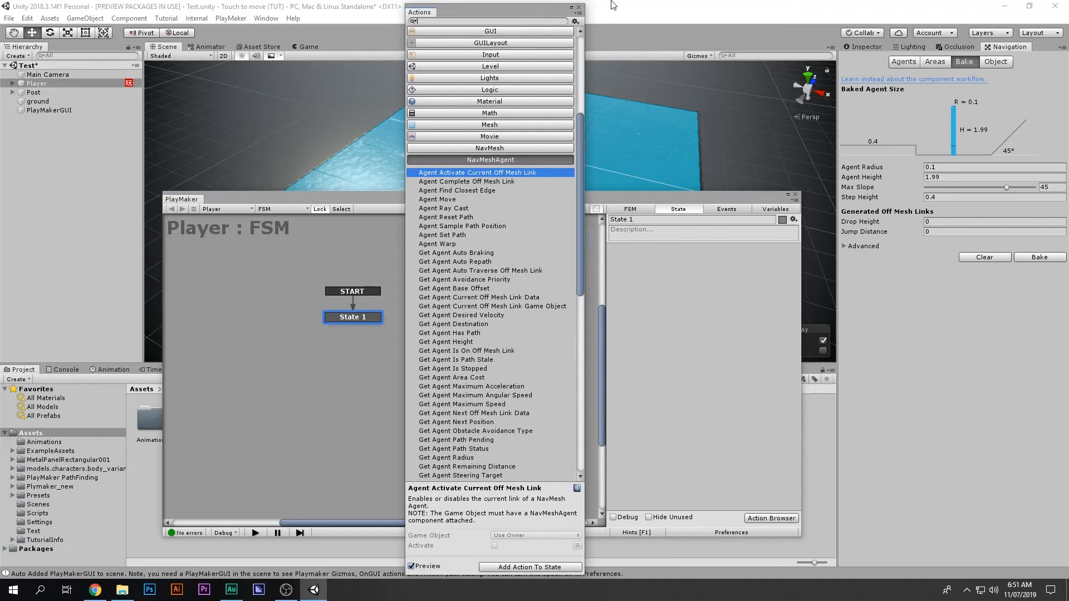
click(579, 7)
Step: Check the Game view, return to Scene, and reopen the Player's FSM in PlayMaker
middle_drag(623, 119, 436, 81)
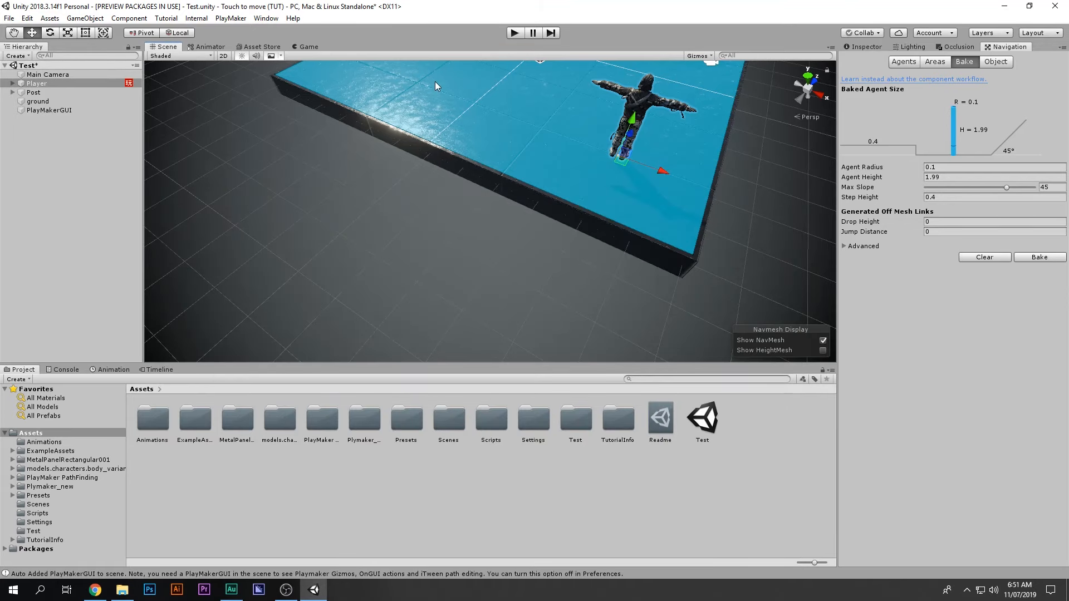
click(308, 47)
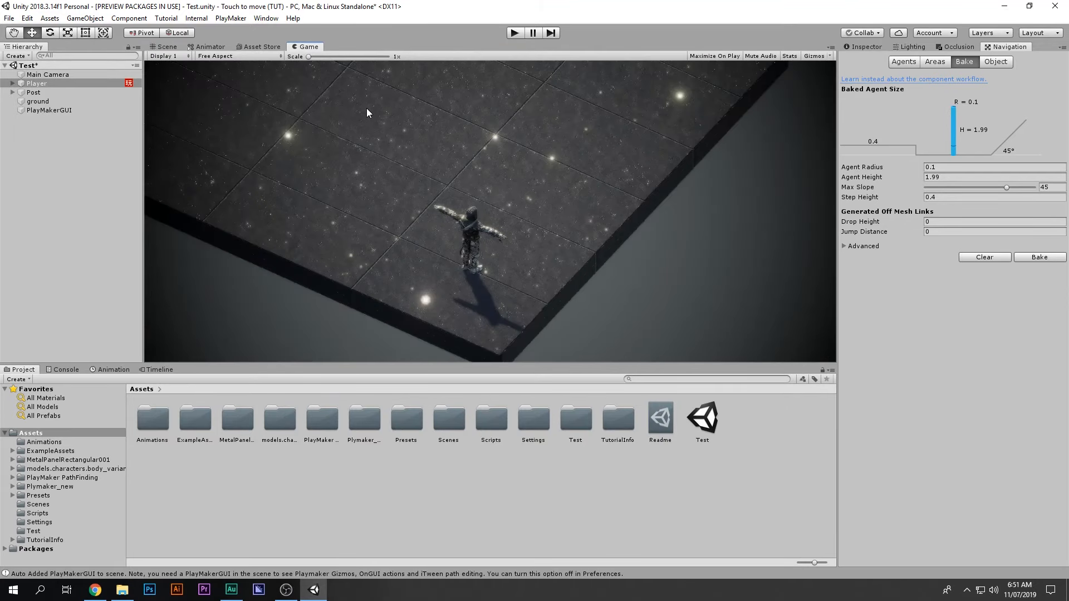
click(167, 46)
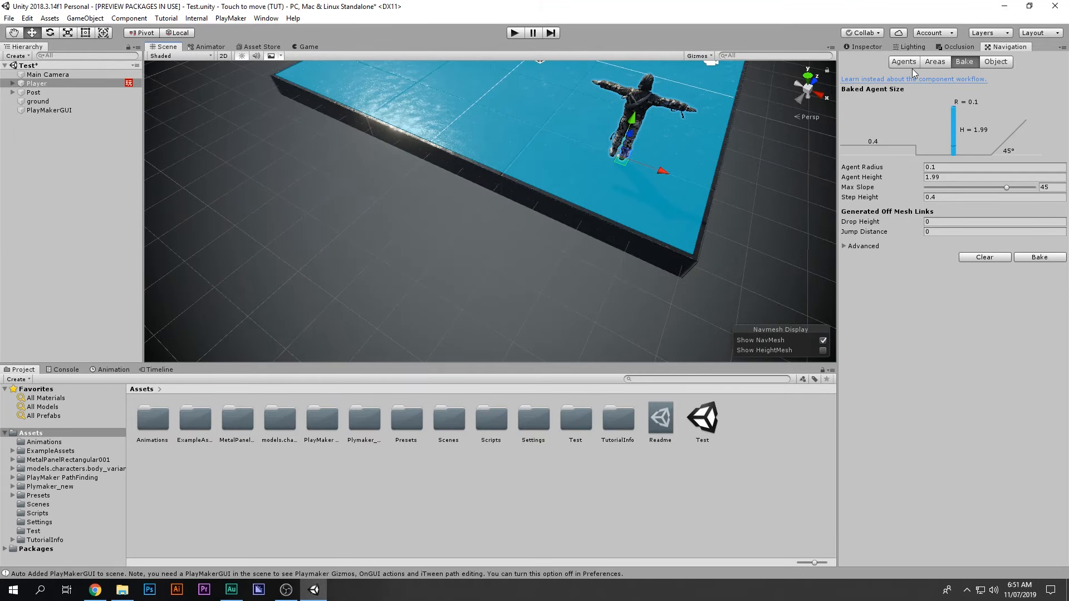
click(878, 47)
click(1054, 234)
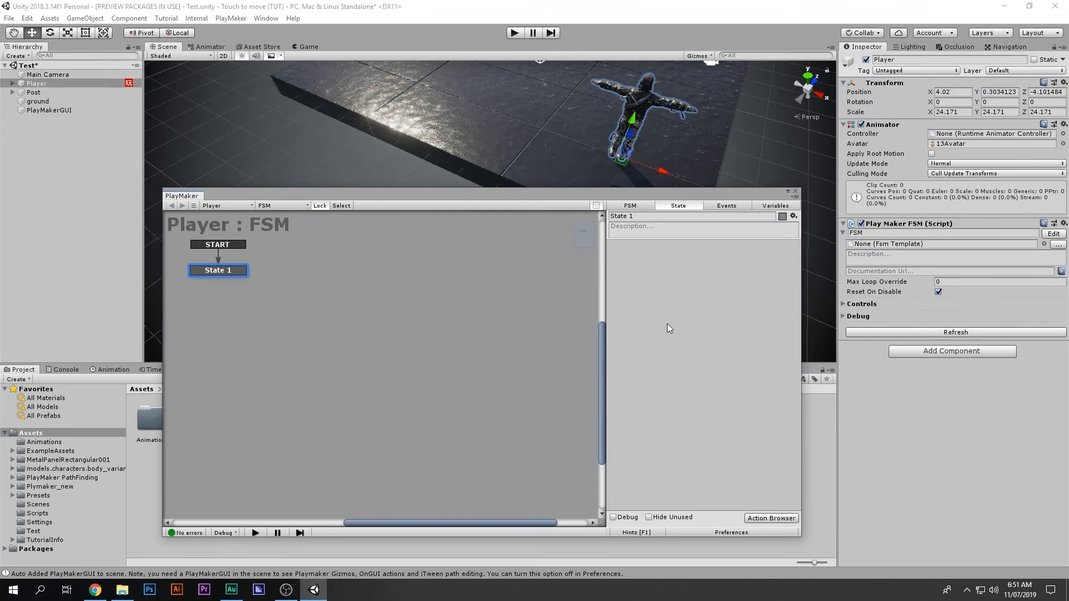
Step: Add a Get Mouse Button Down action to State 1 via the 'get mou' search
text(get m)
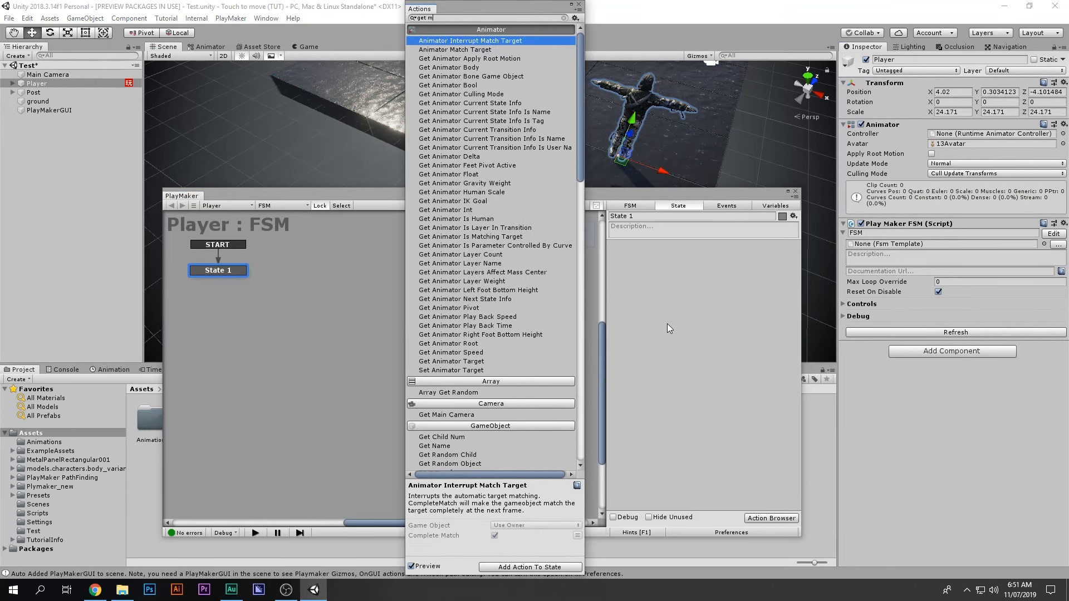
text(ou)
key(Down)
key(Return)
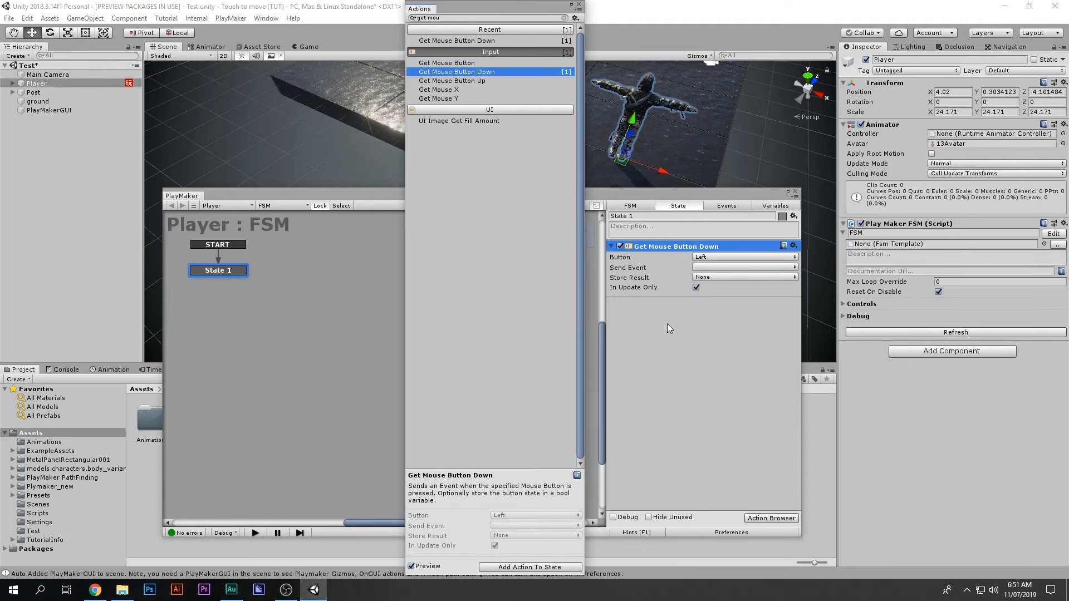
click(578, 5)
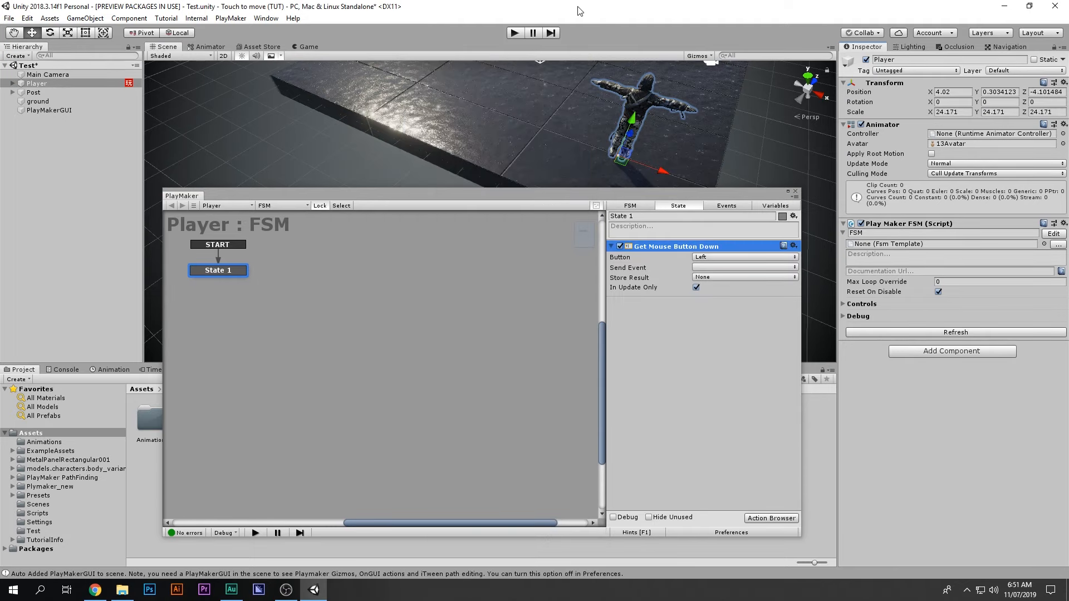
Step: Have it send a new event named Get M_pos, creating State 1's Get M_pos transition
click(699, 266)
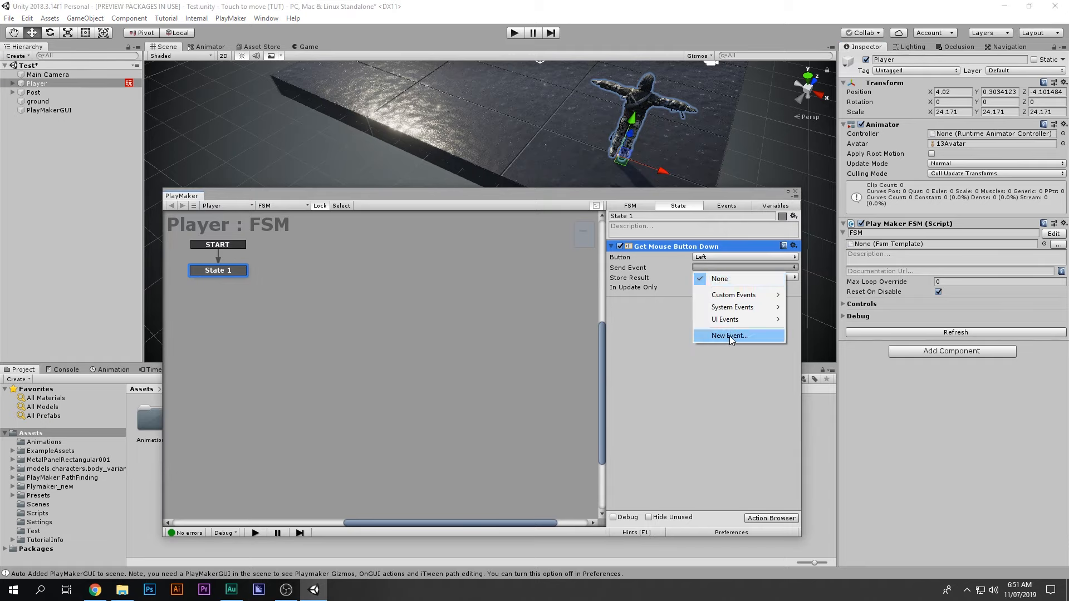
click(728, 335)
text(St)
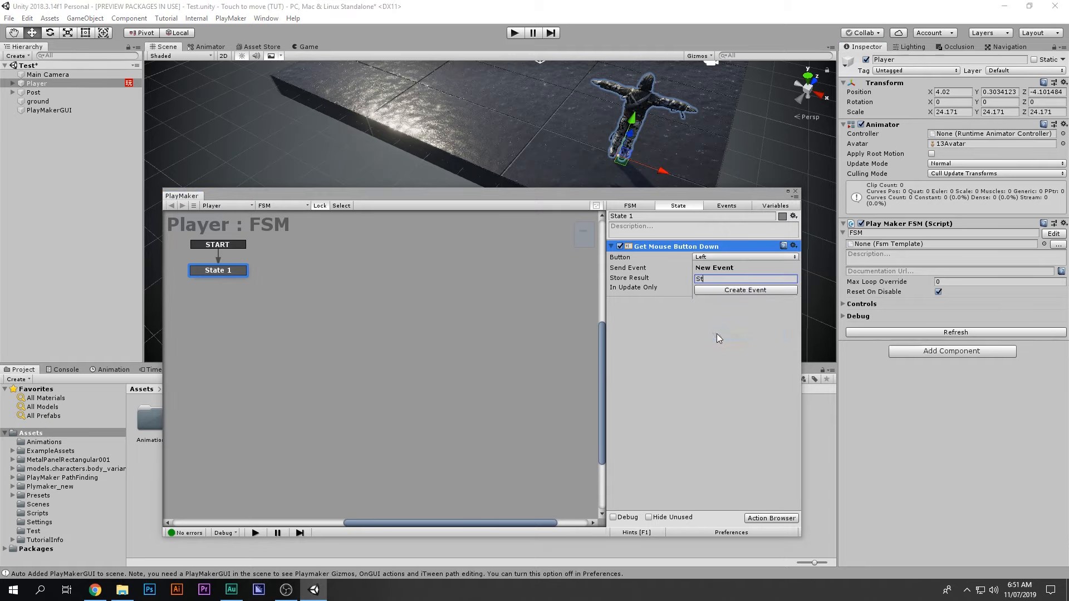
key(BackSpace)
key(BackSpace)
text(Get Mos)
key(BackSpace)
key(BackSpace)
key(BackSpace)
text(M_pos)
key(Return)
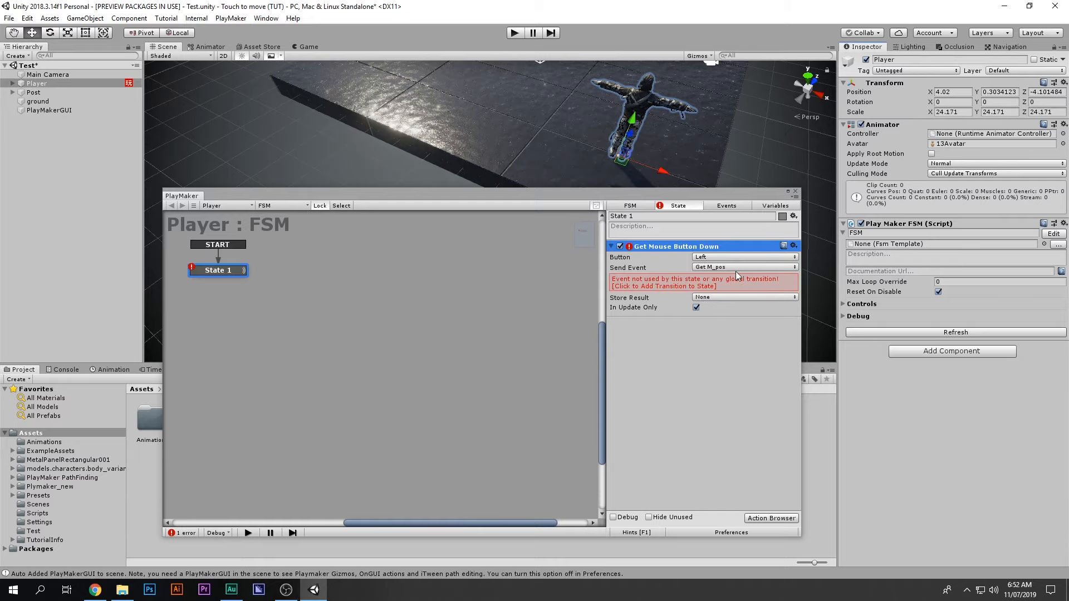
click(658, 285)
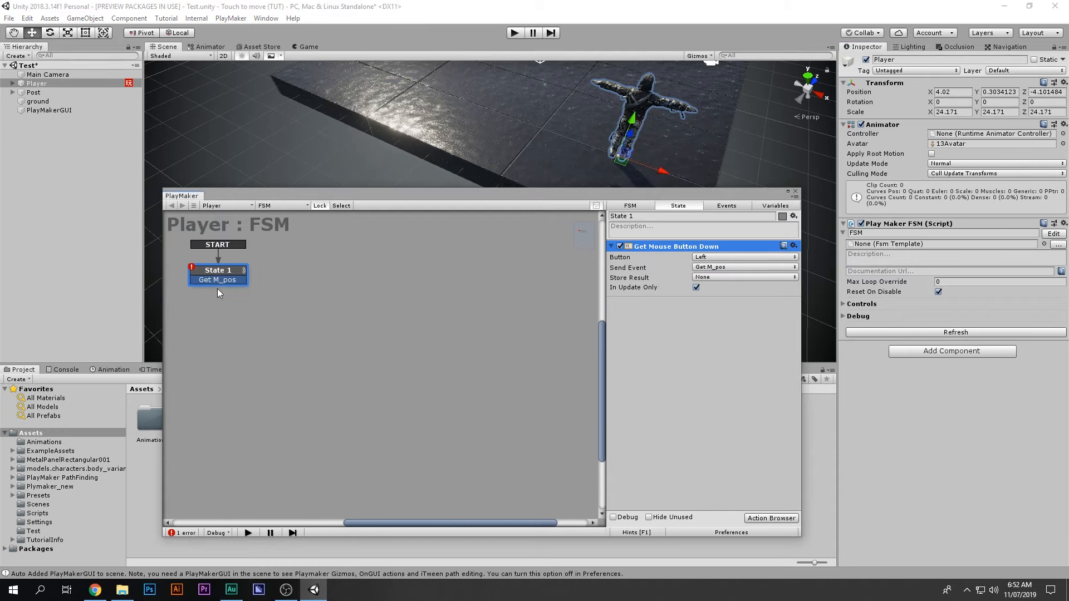
Step: Add State 2 to the graph and connect State 1's Get M_pos transition to it
right_click(221, 271)
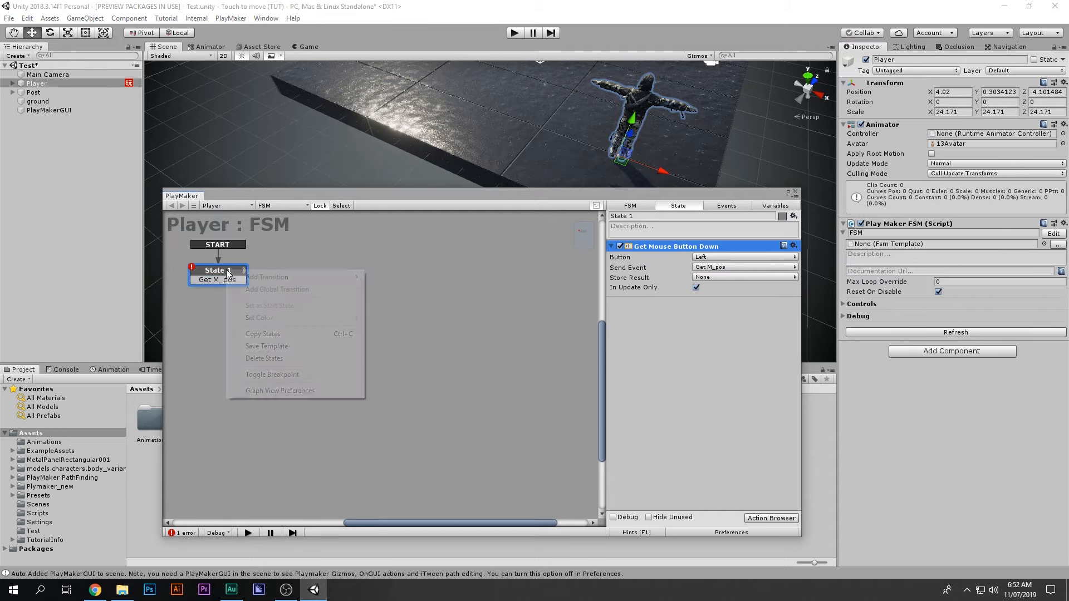
mouse_move(334, 277)
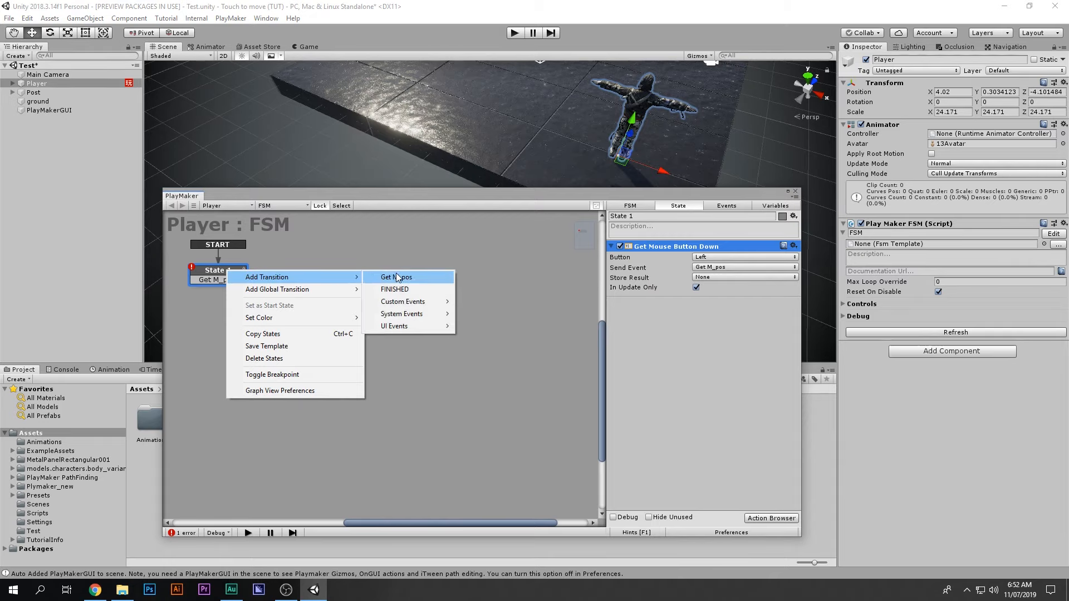
click(296, 275)
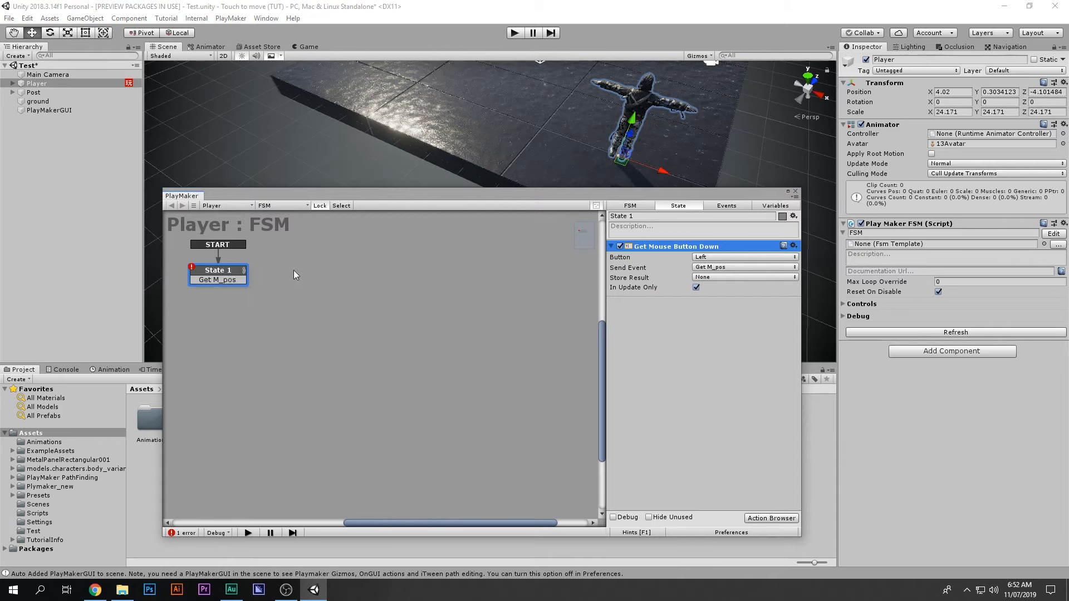
ctrl+click(334, 274)
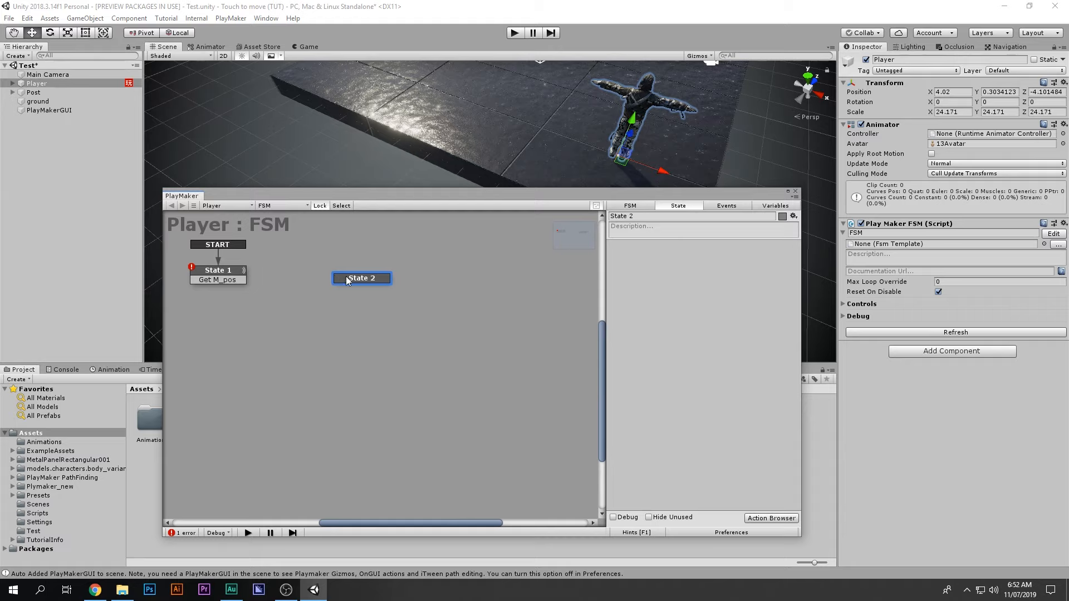
right_click(287, 262)
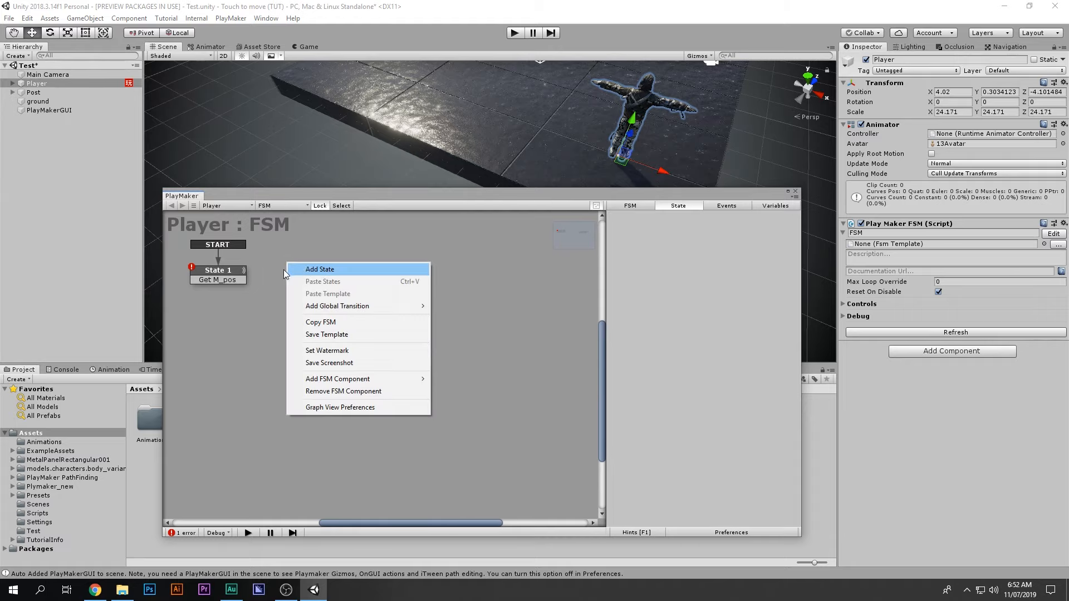
click(218, 278)
drag(196, 279, 366, 278)
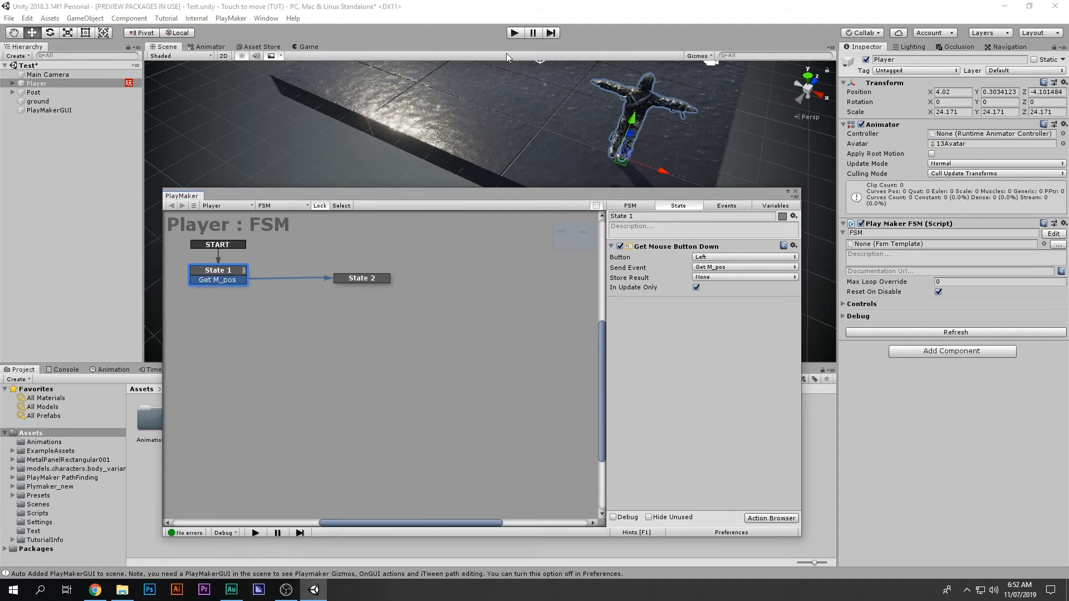
Step: Play the scene, click in the game to fire Get M_pos, then stop playing
click(514, 33)
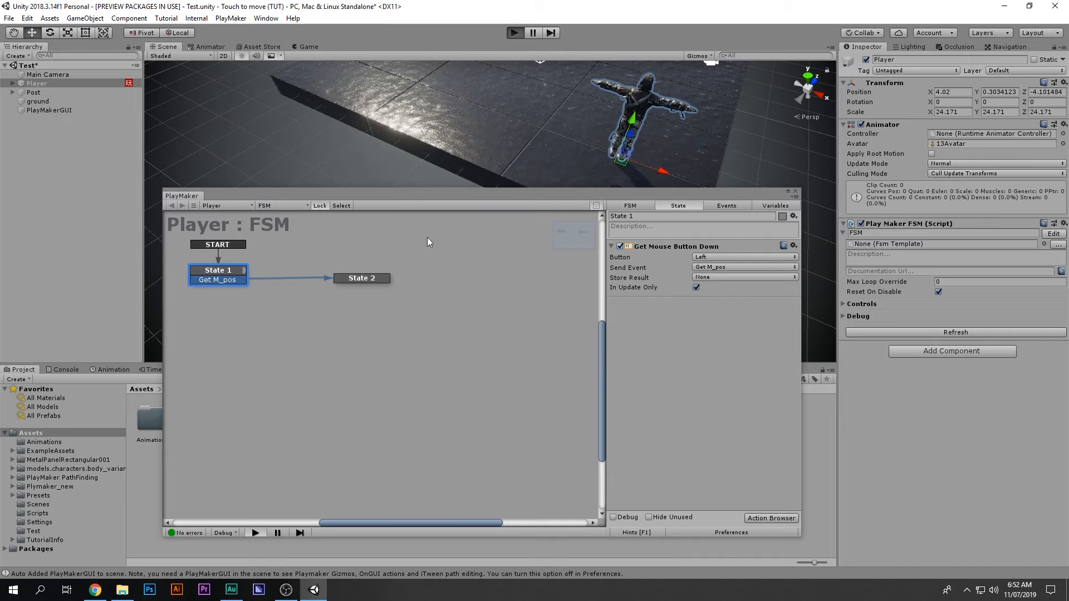
key(ctrl+p)
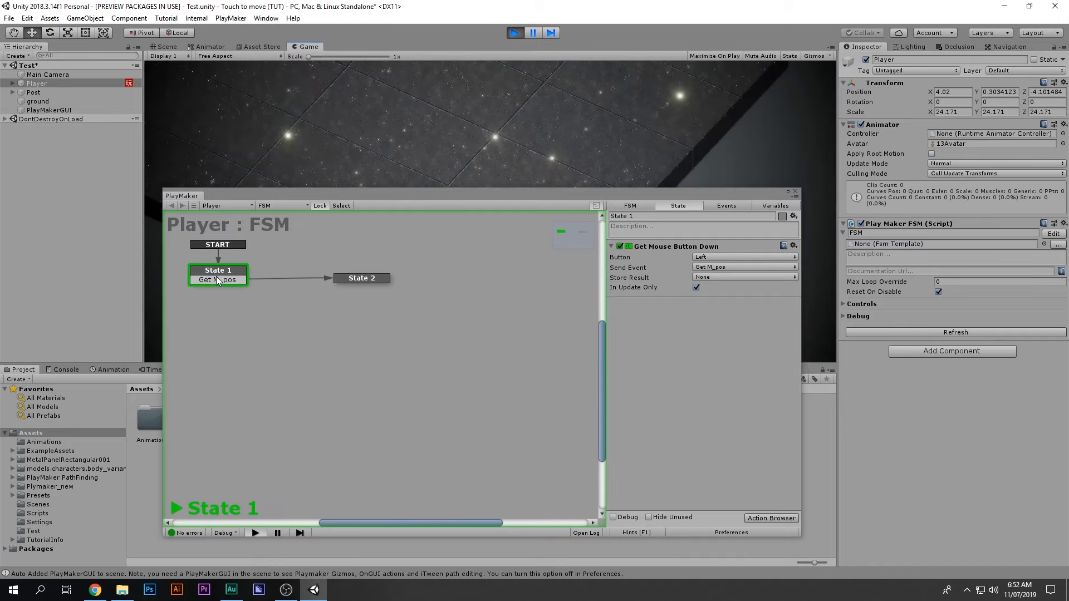
click(407, 106)
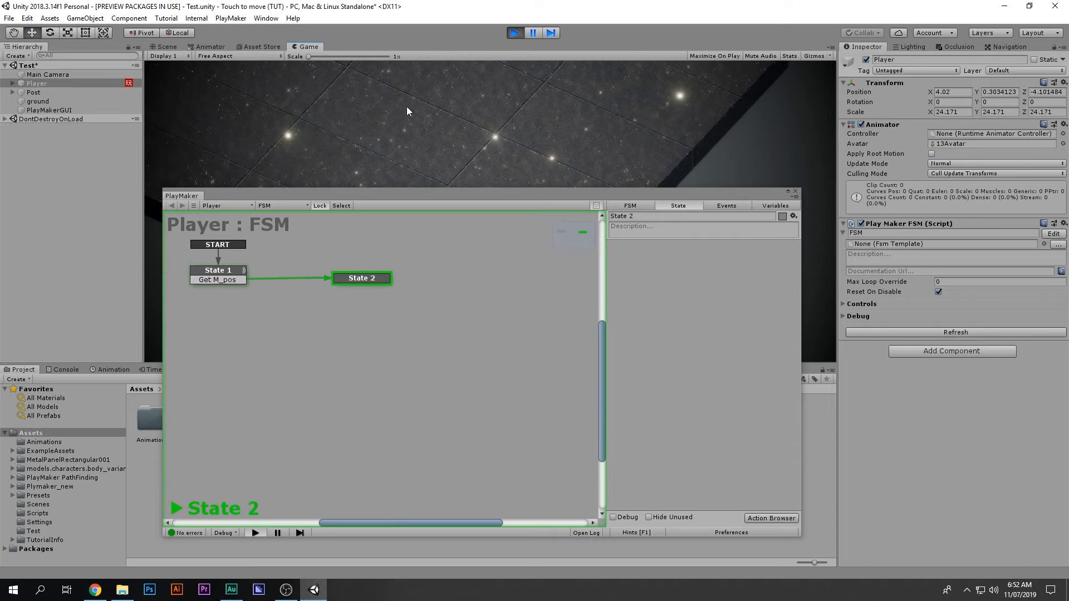
click(515, 33)
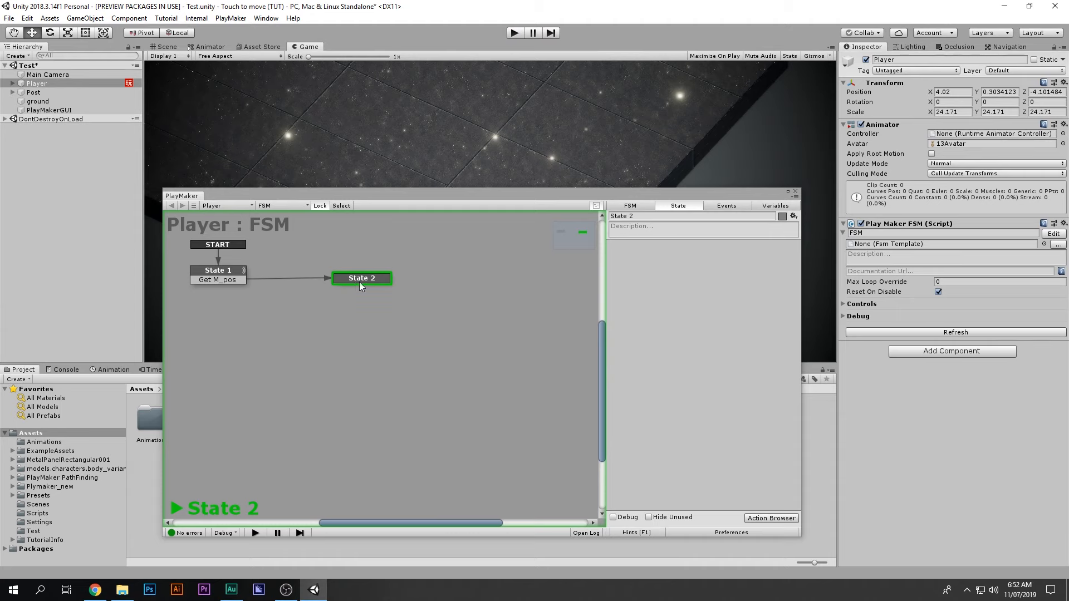
Step: Add a Mouse Pick action to State 2 and set its Ray Distance to 1000
double_click(677, 298)
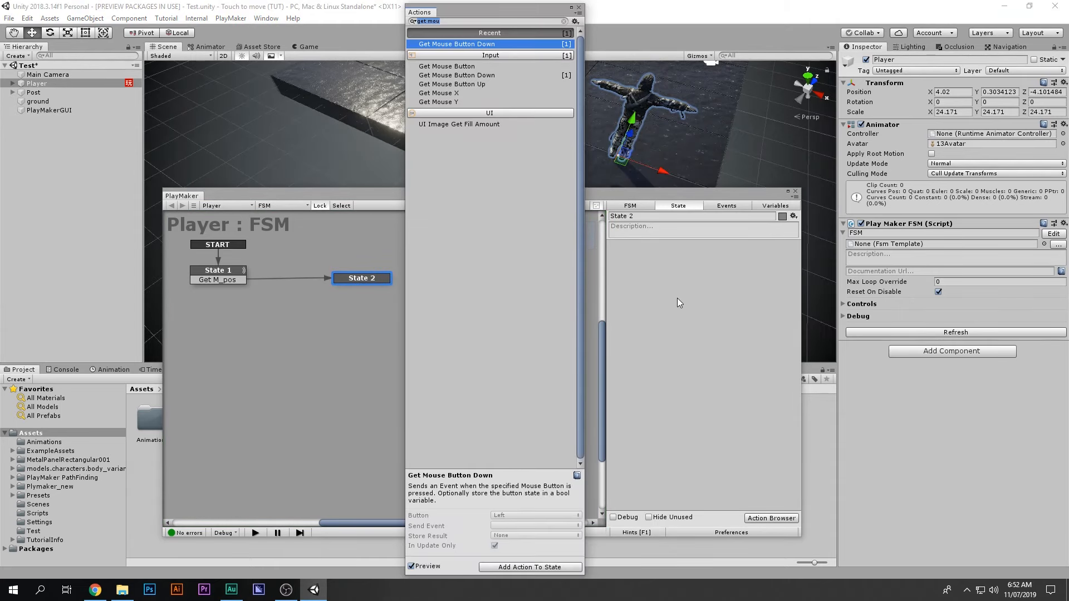
text(mouse)
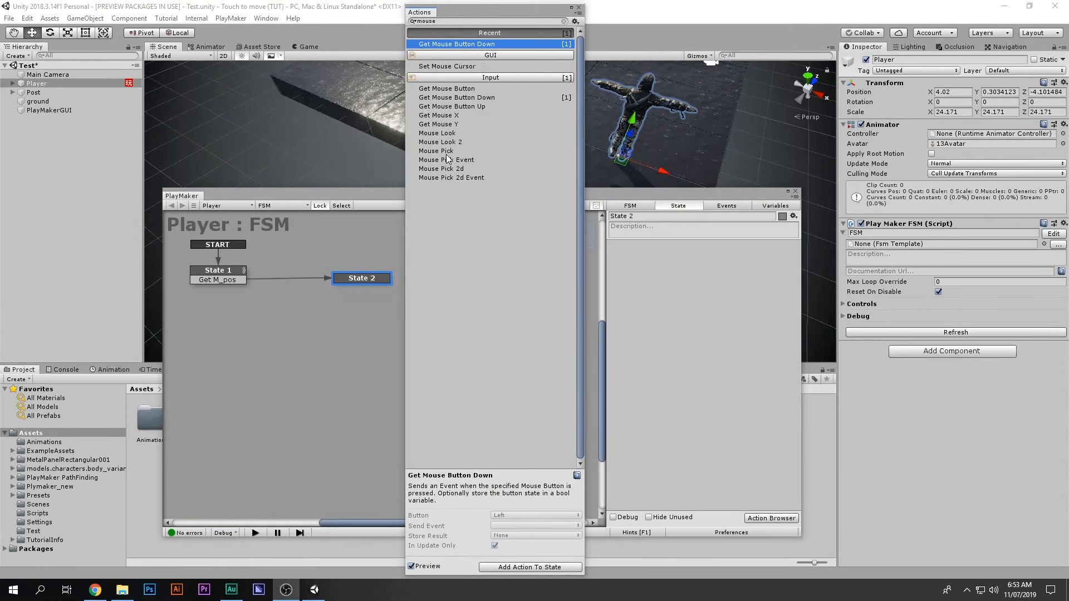
click(449, 151)
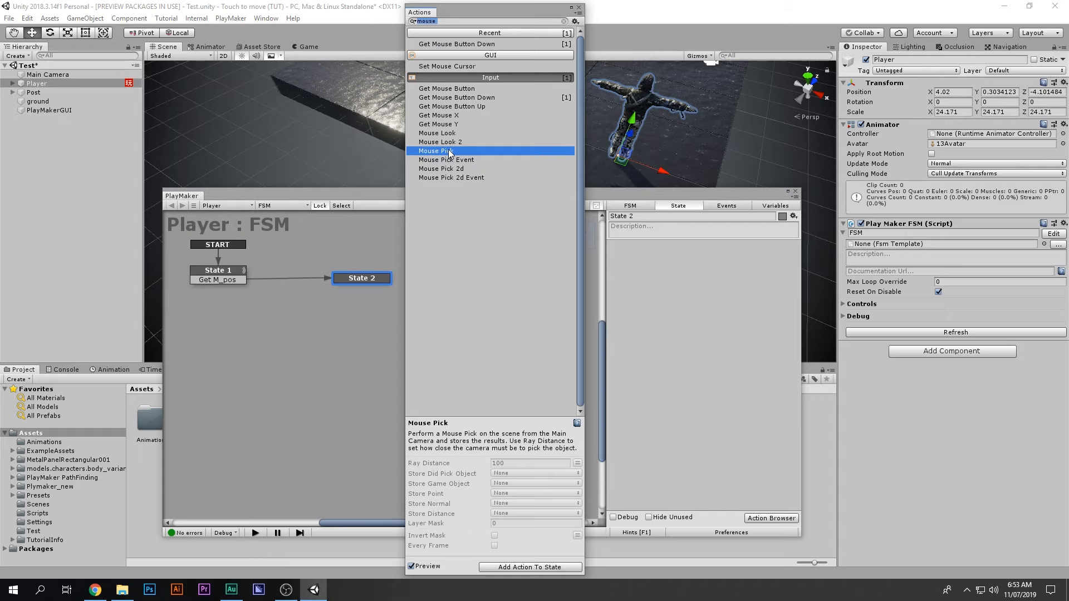
double_click(448, 151)
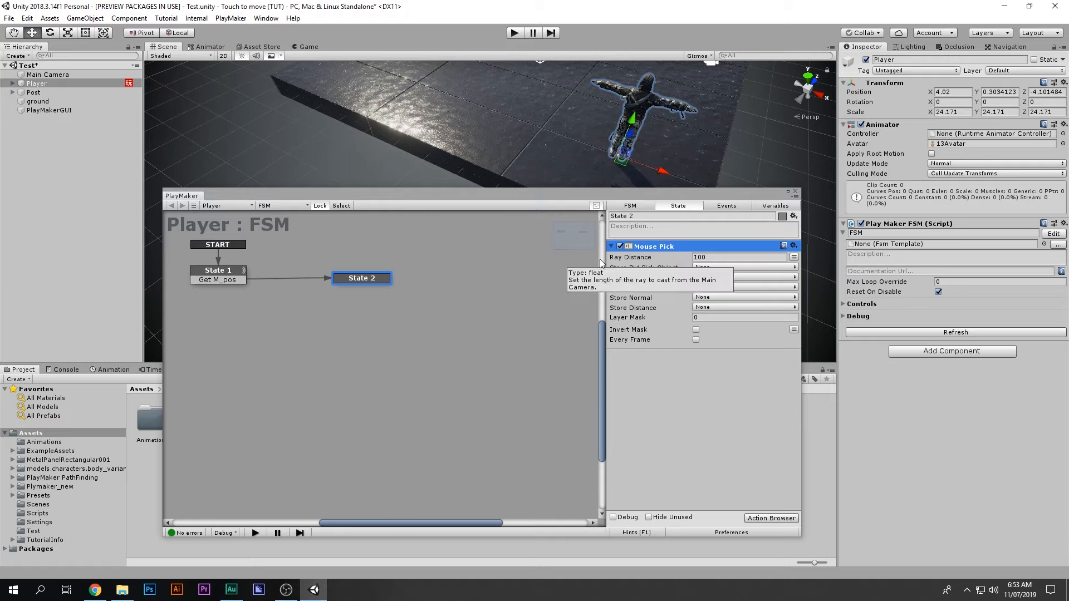
click(706, 257)
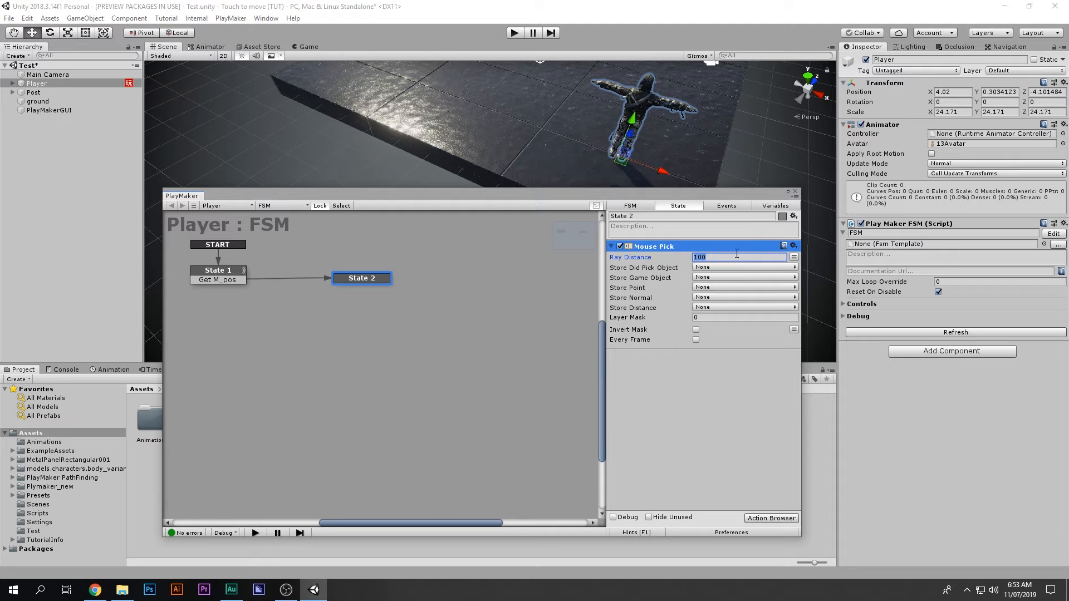
text(1000)
Step: Store Mouse Pick's point in a new variable named Mouse_Pos
right_drag(519, 118, 682, 80)
middle_drag(499, 149, 634, 159)
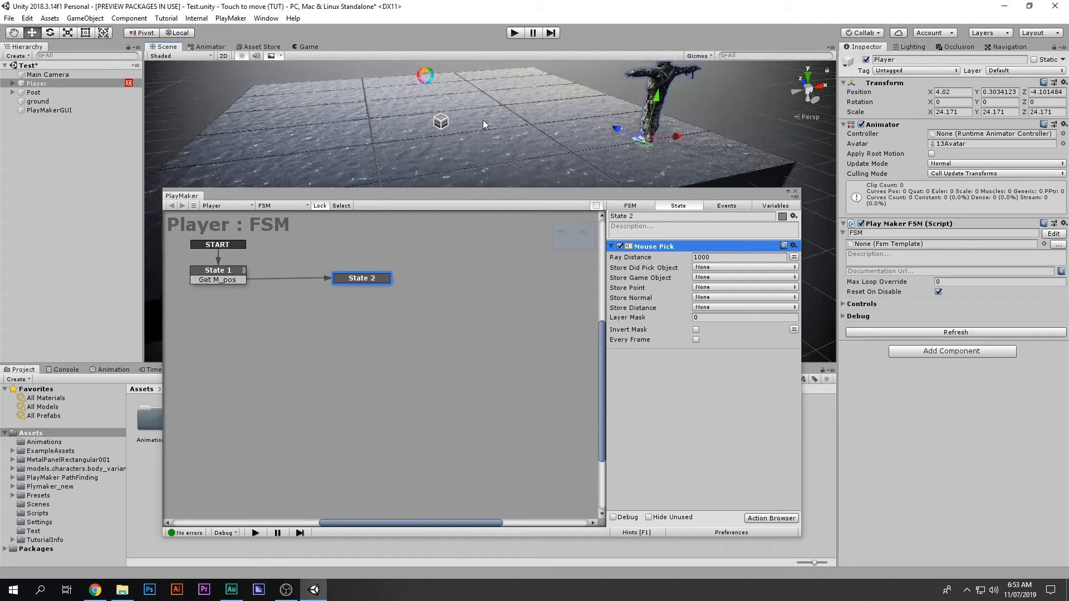
alt+drag(493, 126, 499, 169)
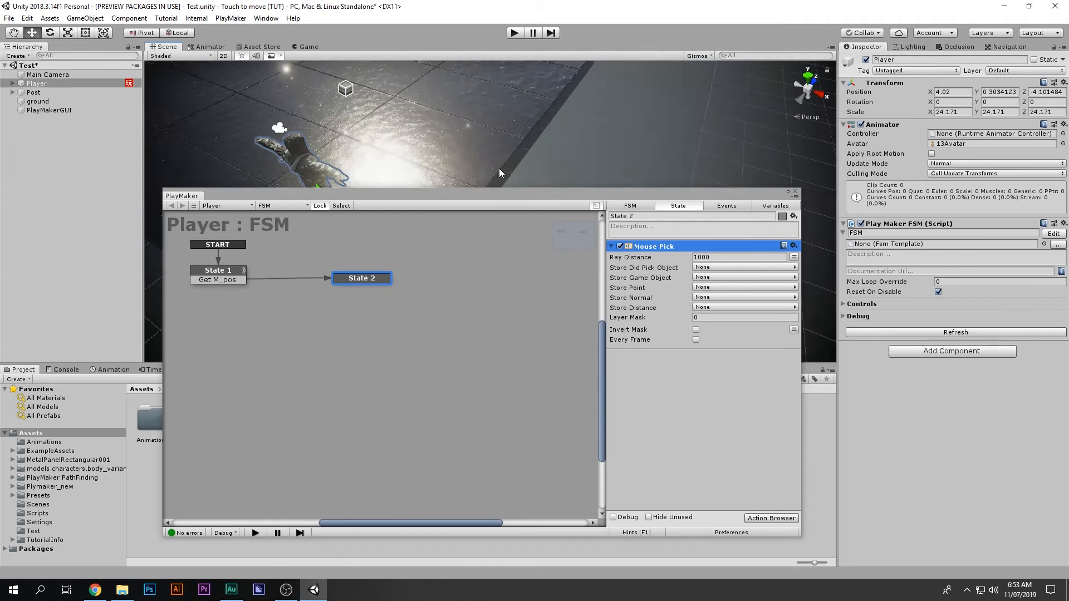
middle_drag(533, 143, 566, 138)
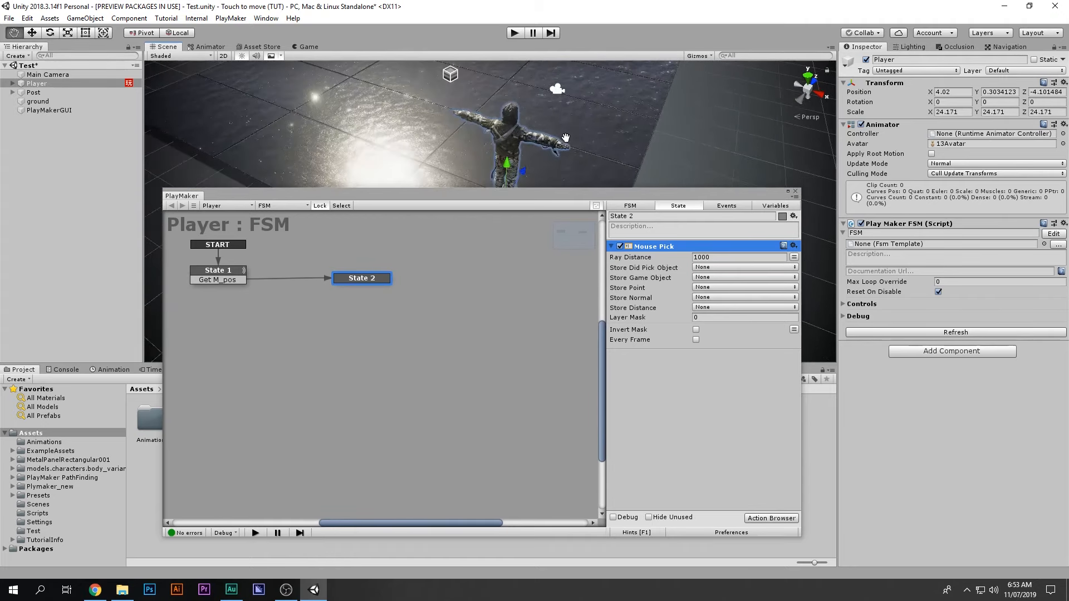
click(705, 288)
click(708, 314)
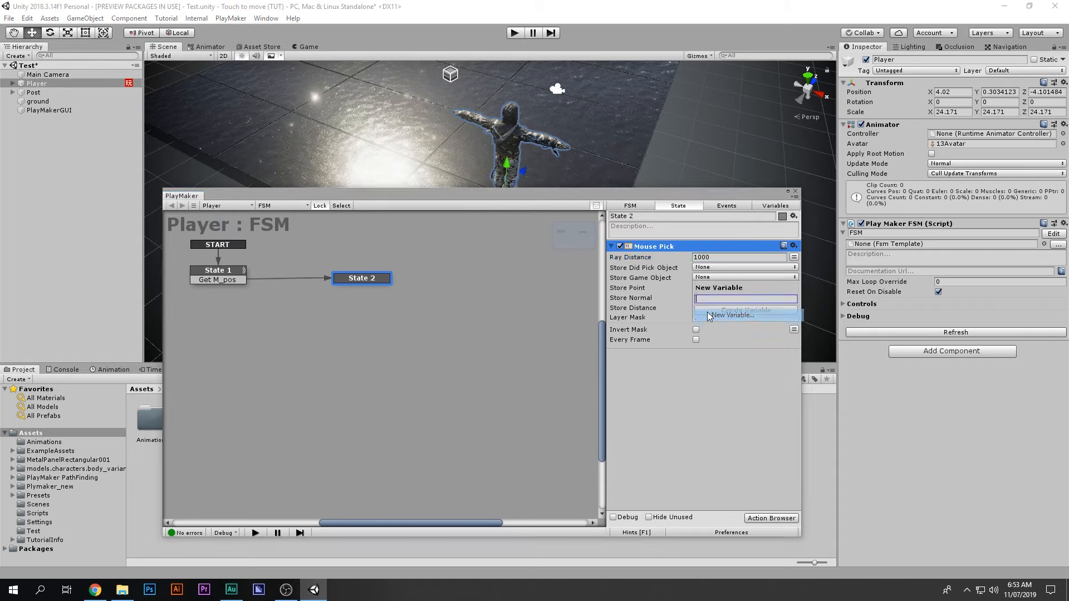
text(Mo)
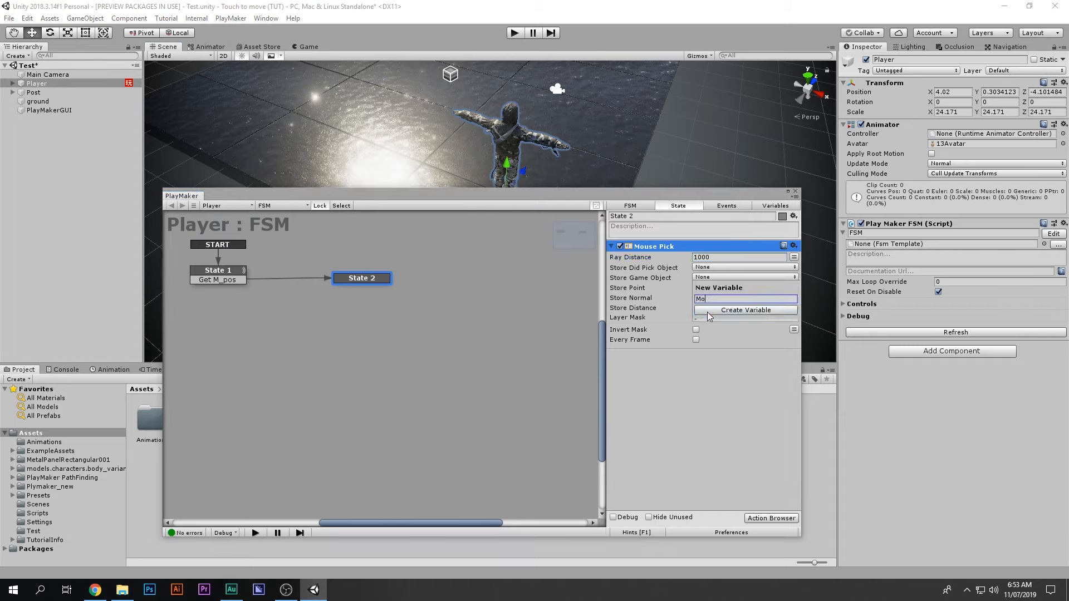
text(use_Pos)
key(Return)
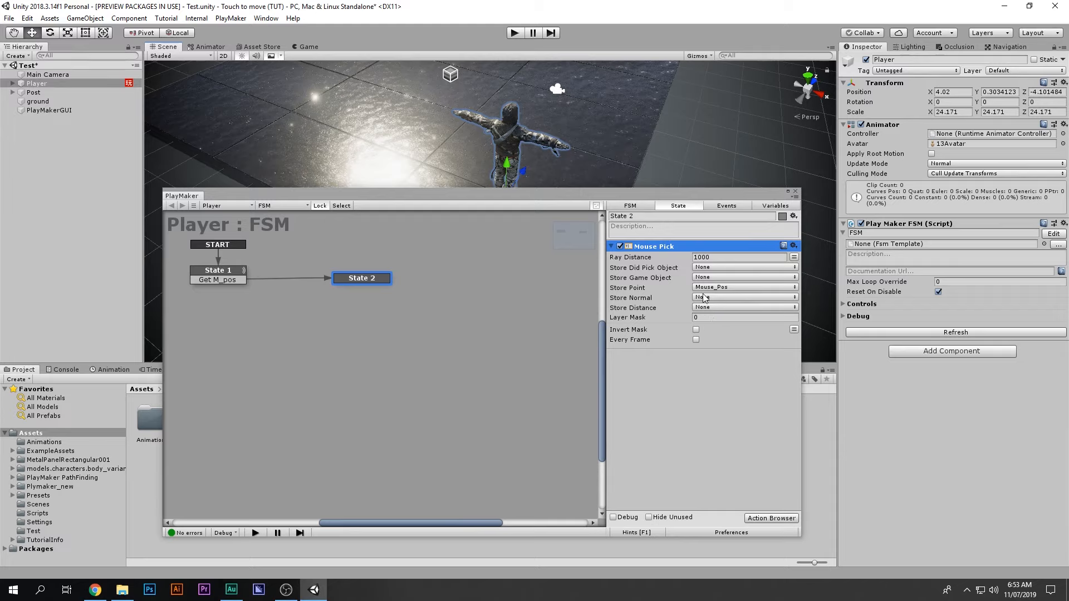
double_click(695, 381)
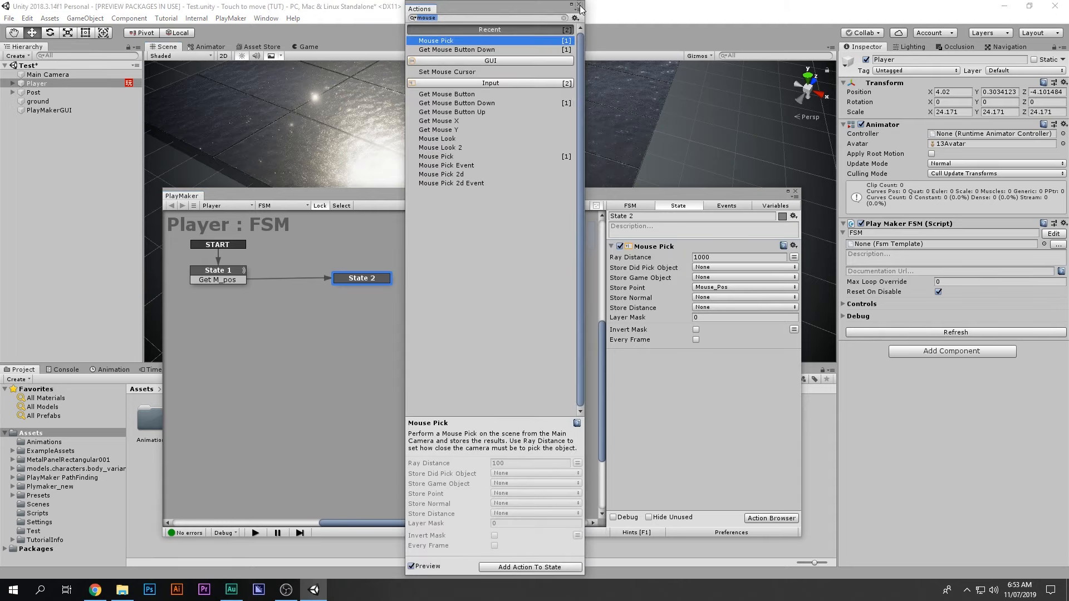
Step: Add a Move Towards action to State 2 via the 'move to' search
text(move)
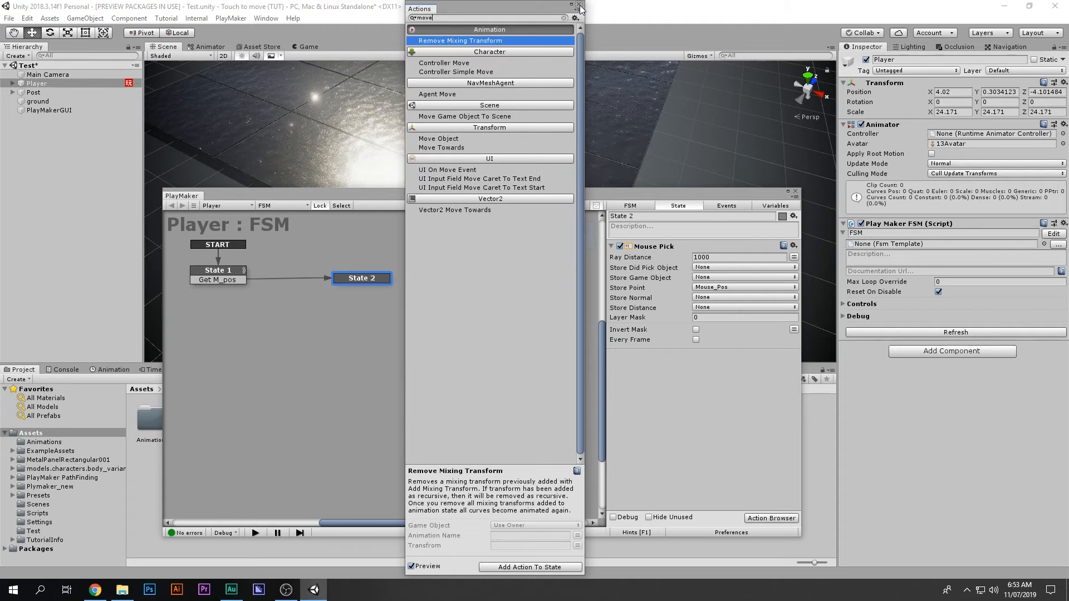
text( to)
key(Down)
key(Return)
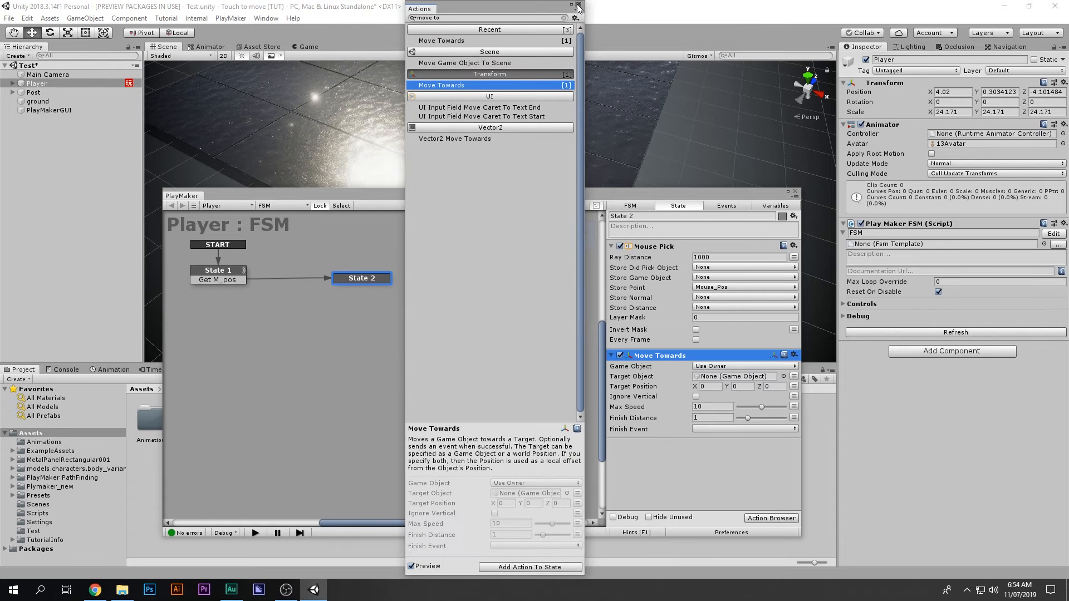
click(579, 4)
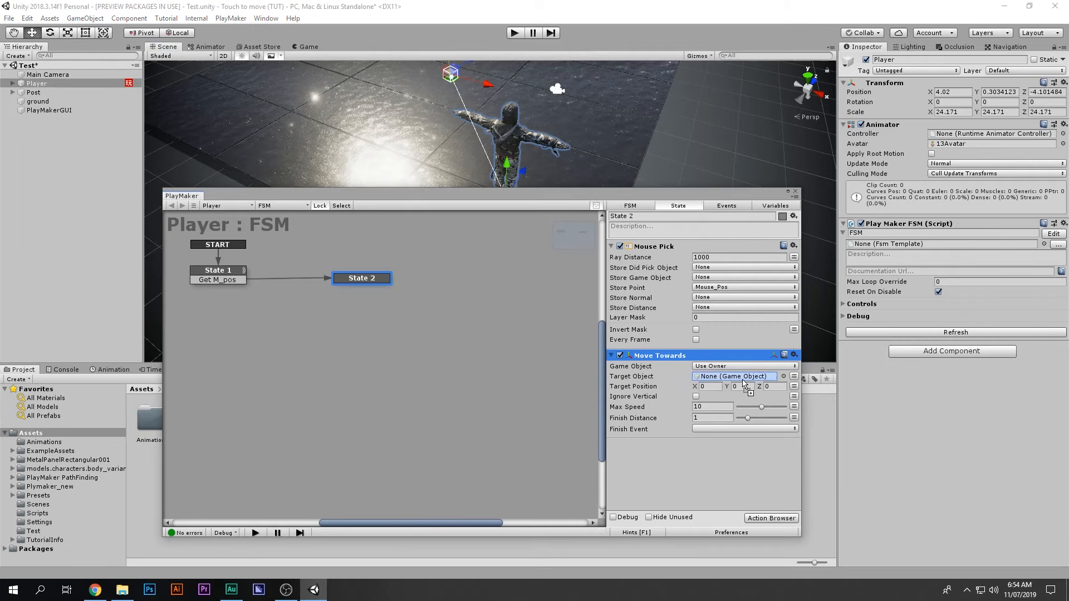
right_click(649, 361)
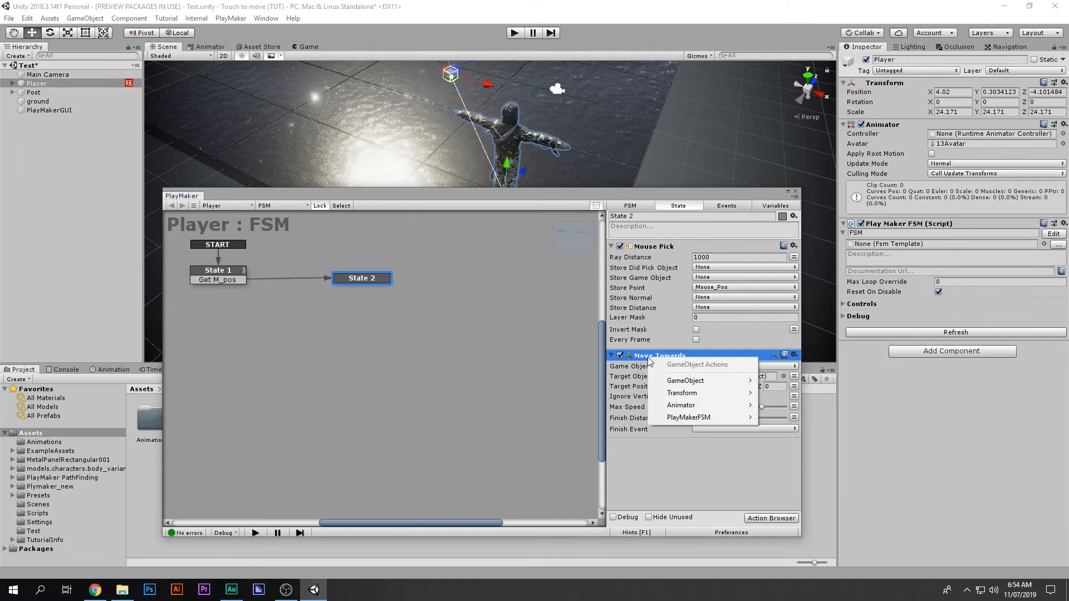
click(666, 519)
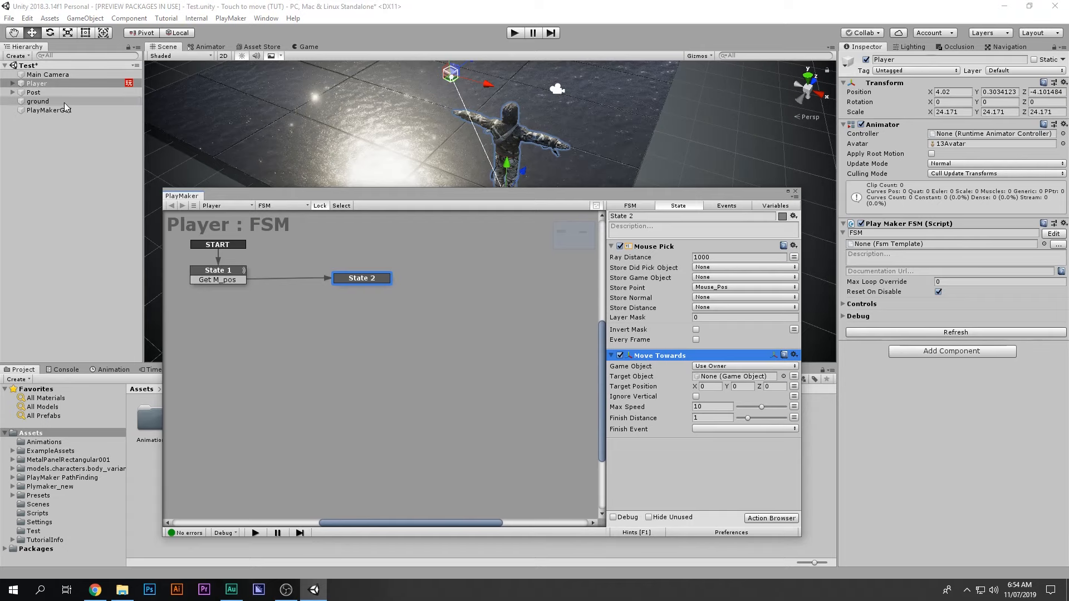
Step: Leave Target Object as None and set Target Position to the Mouse_Pos variable
click(794, 376)
click(763, 377)
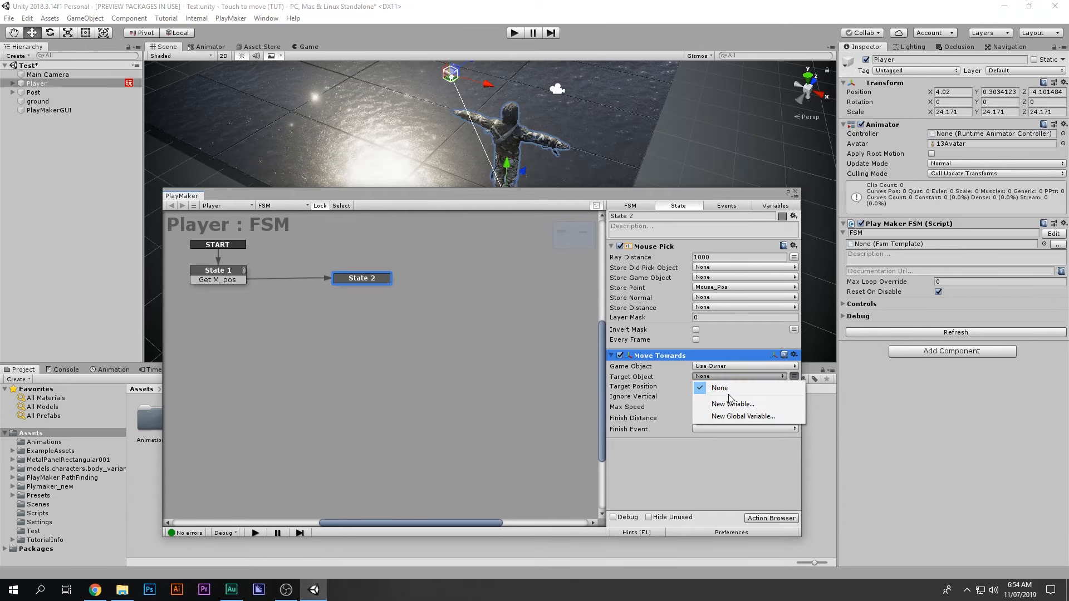
click(720, 388)
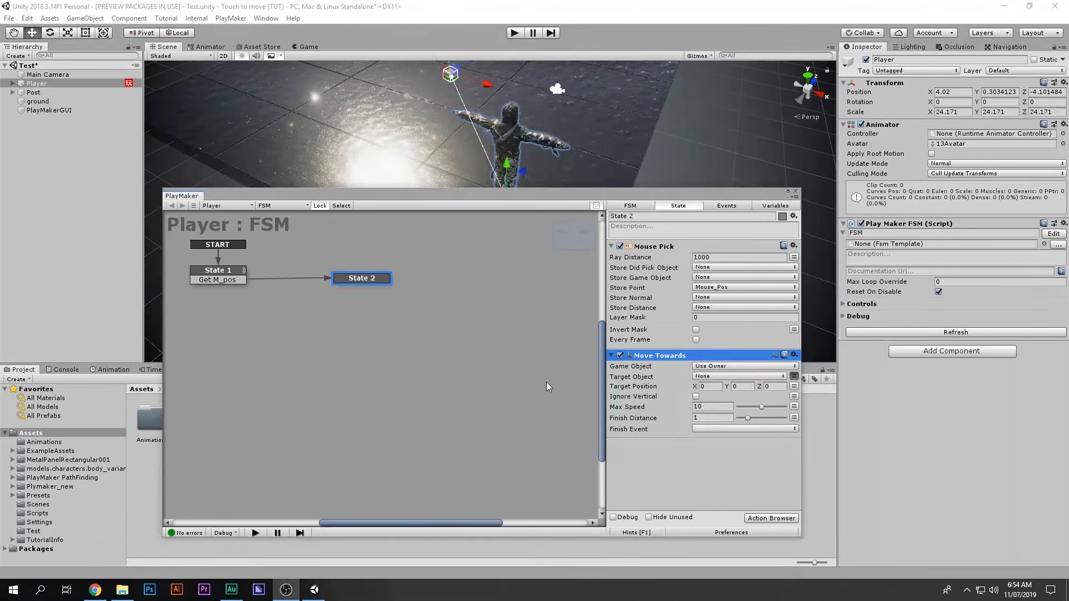
click(794, 386)
click(741, 386)
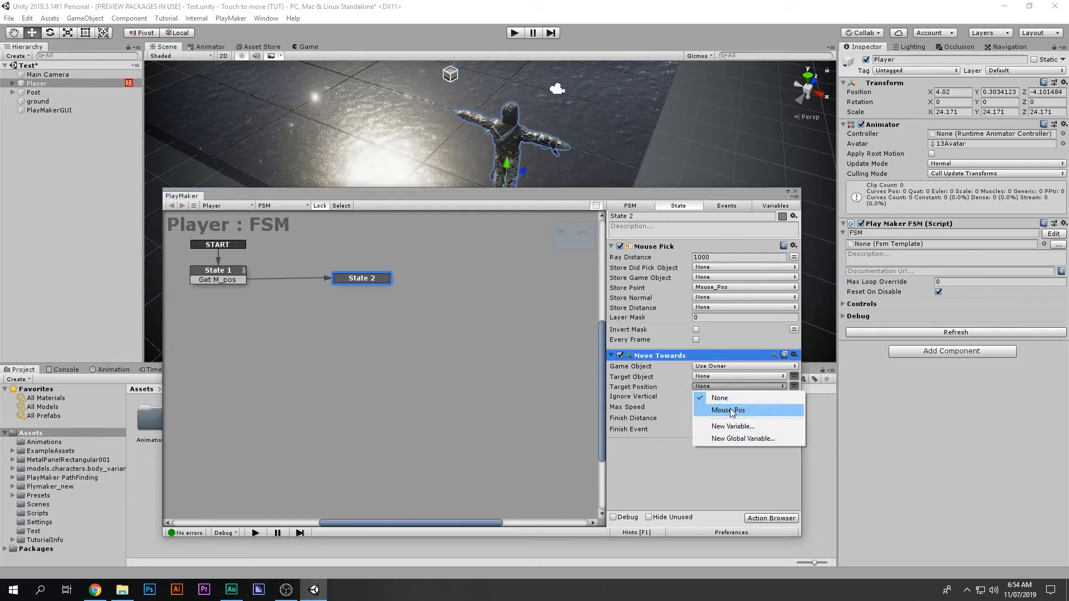
click(740, 411)
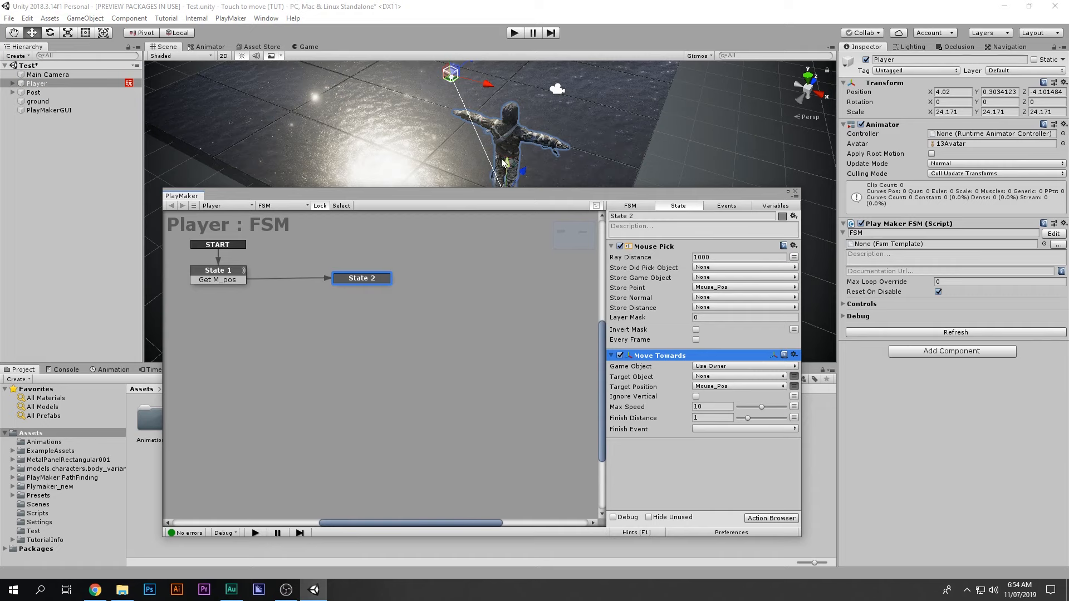
drag(509, 196, 523, 246)
middle_drag(427, 185, 491, 200)
alt+drag(491, 200, 523, 128)
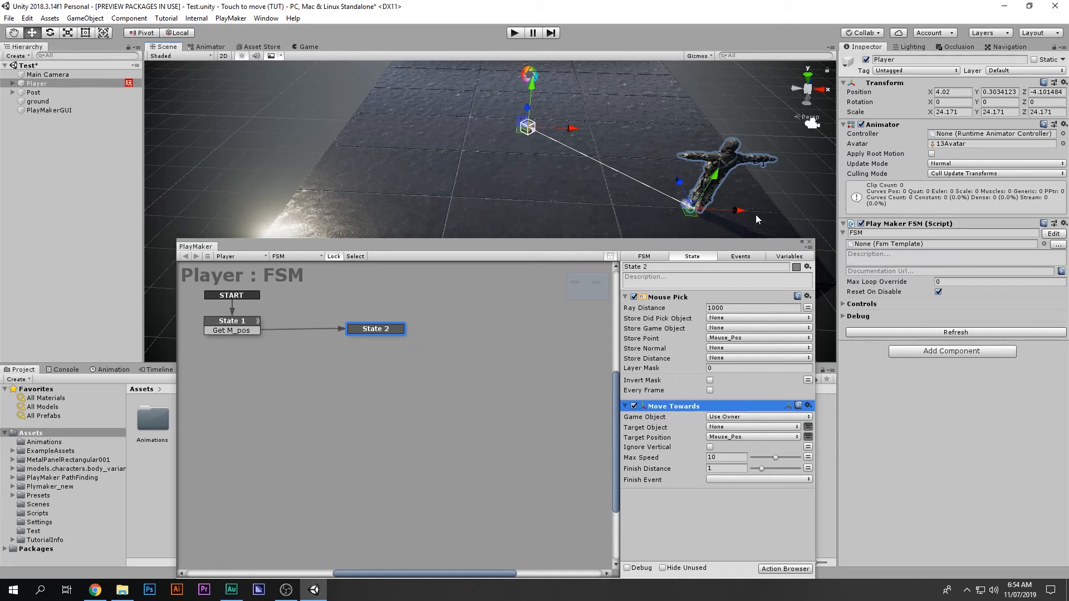
Step: Play in Game view, click a floor spot so the character walks there, replay, then stop
click(308, 46)
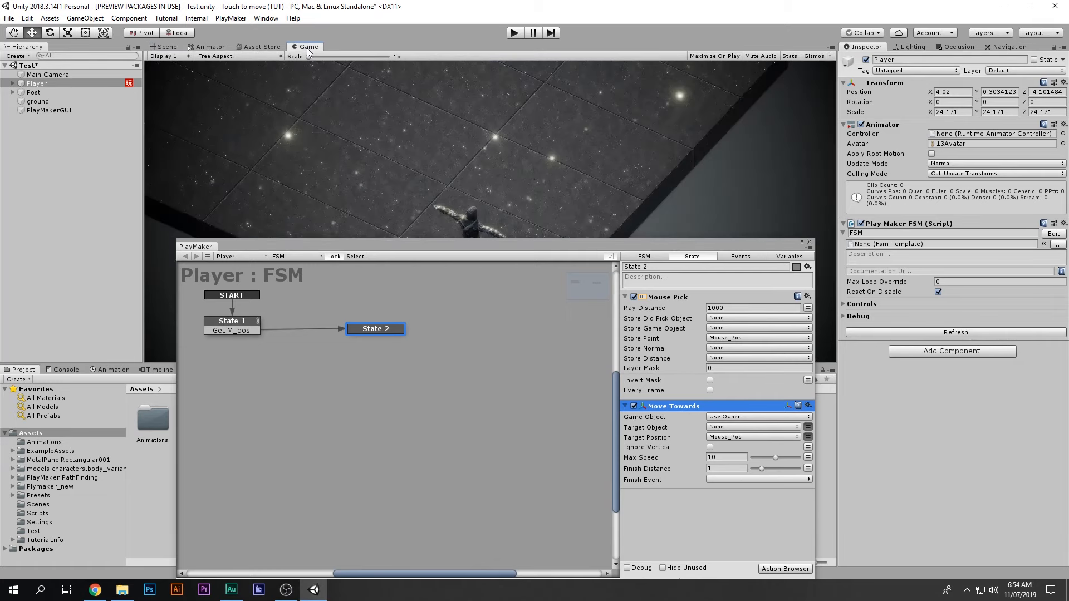
click(516, 33)
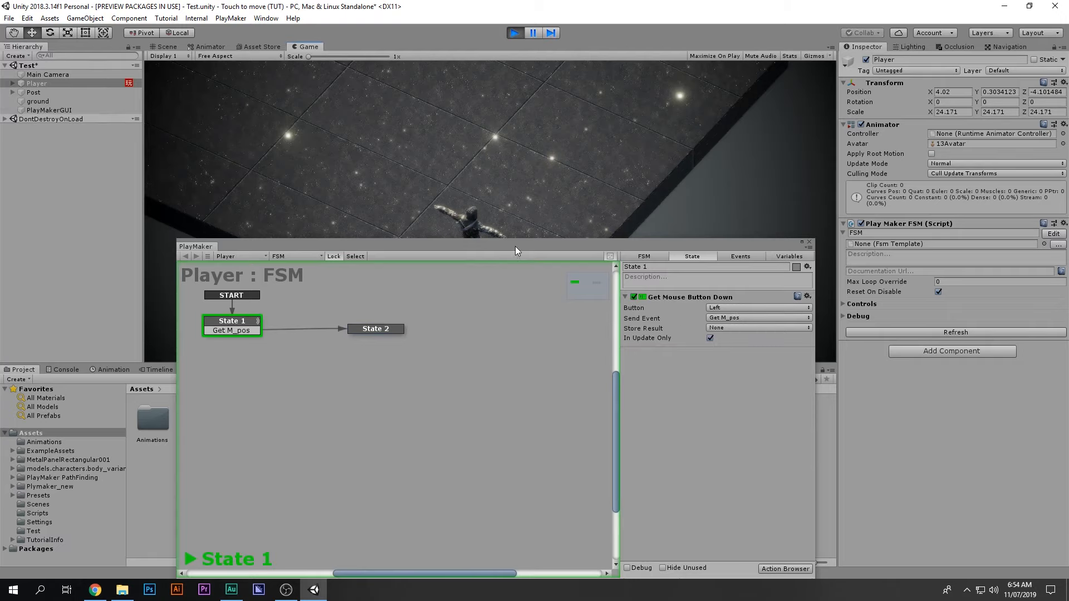
drag(515, 247, 510, 290)
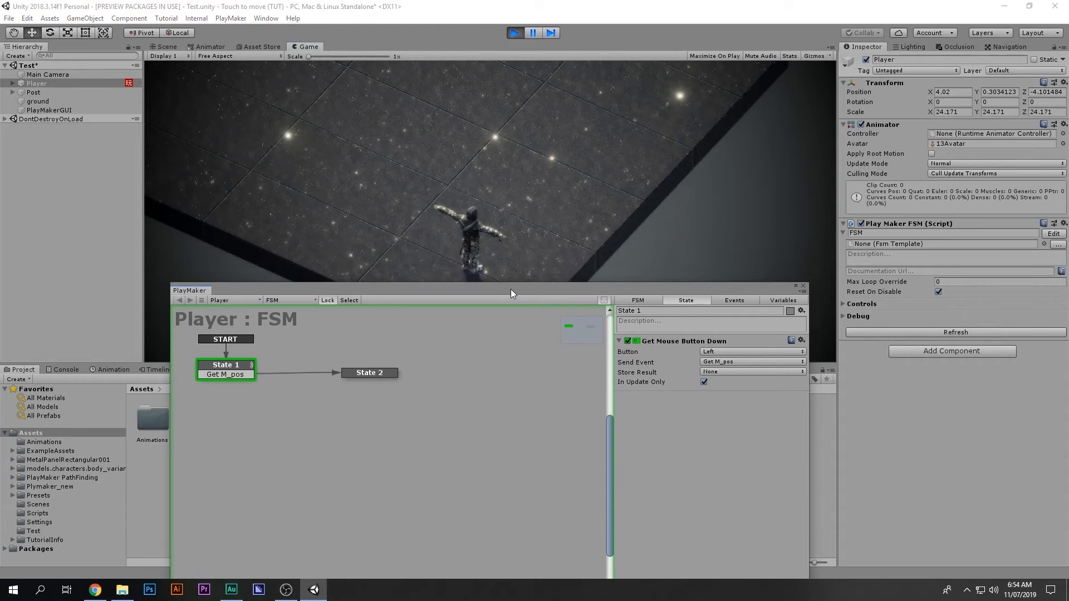
click(406, 145)
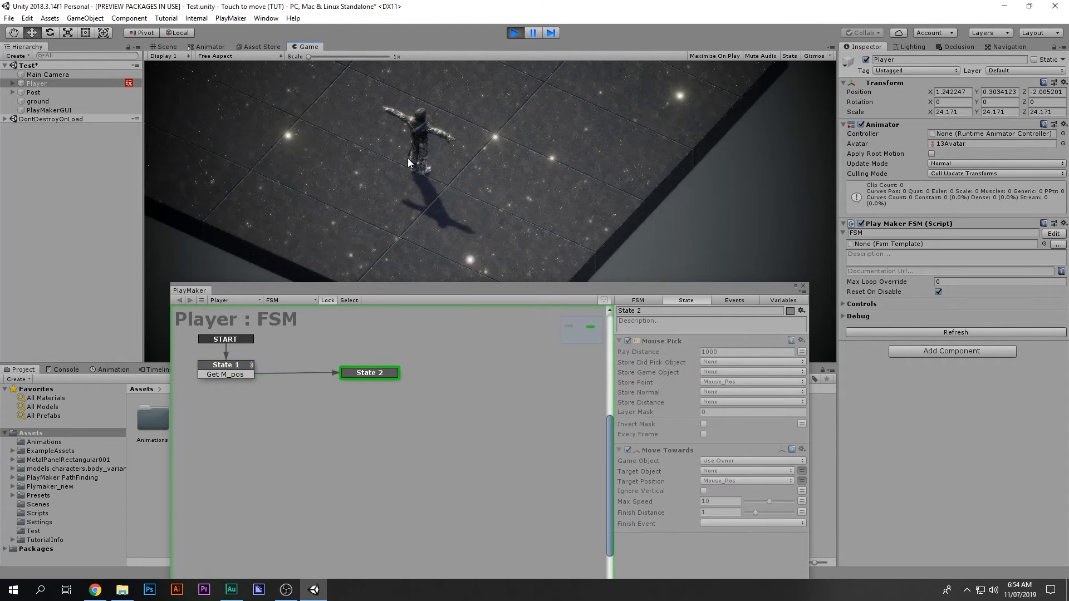
click(514, 33)
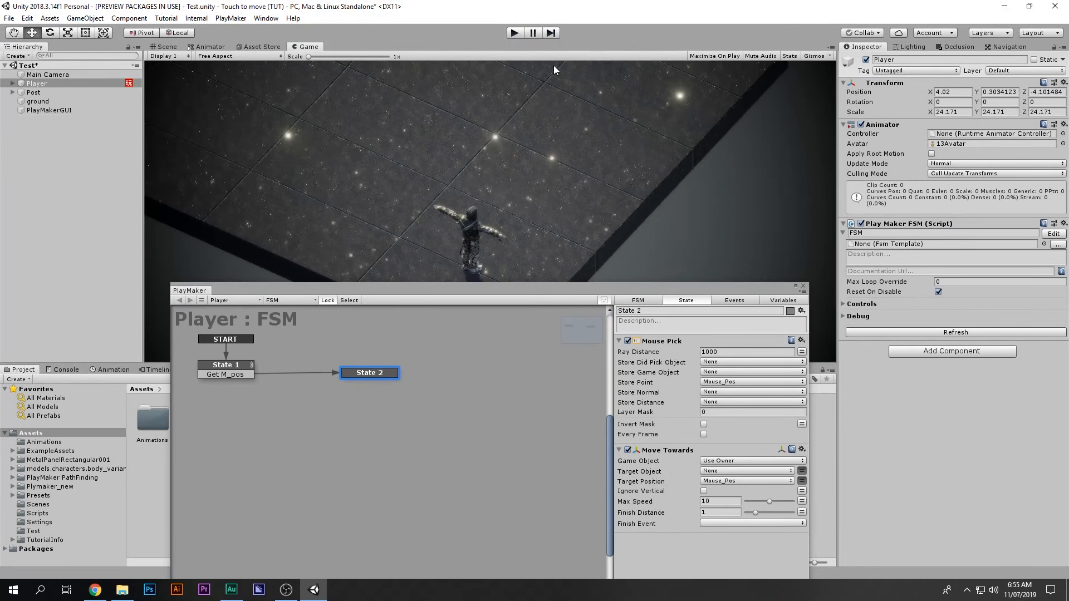
click(513, 33)
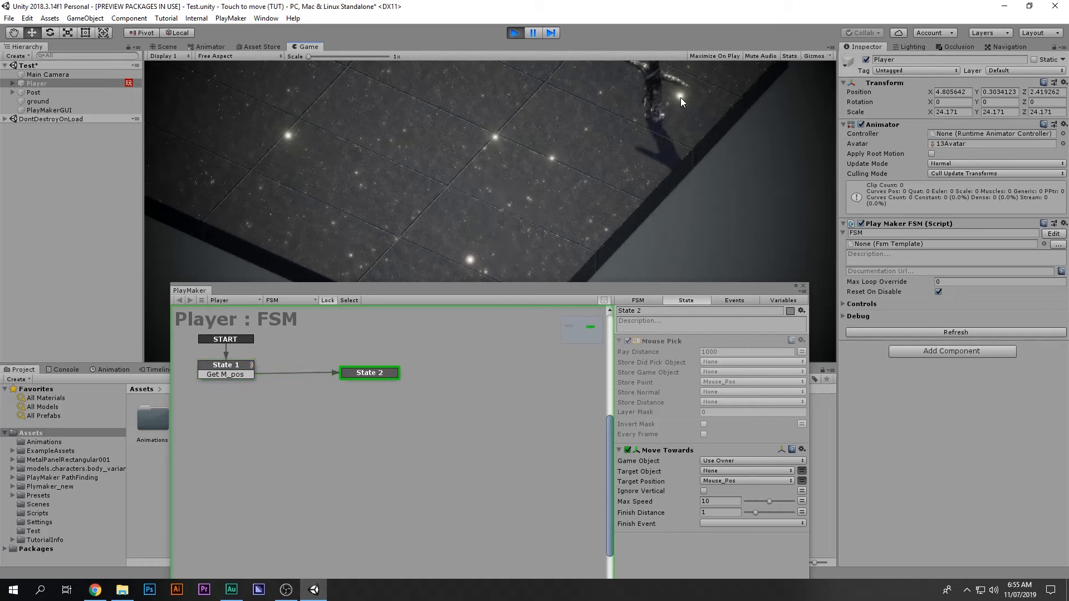
click(514, 35)
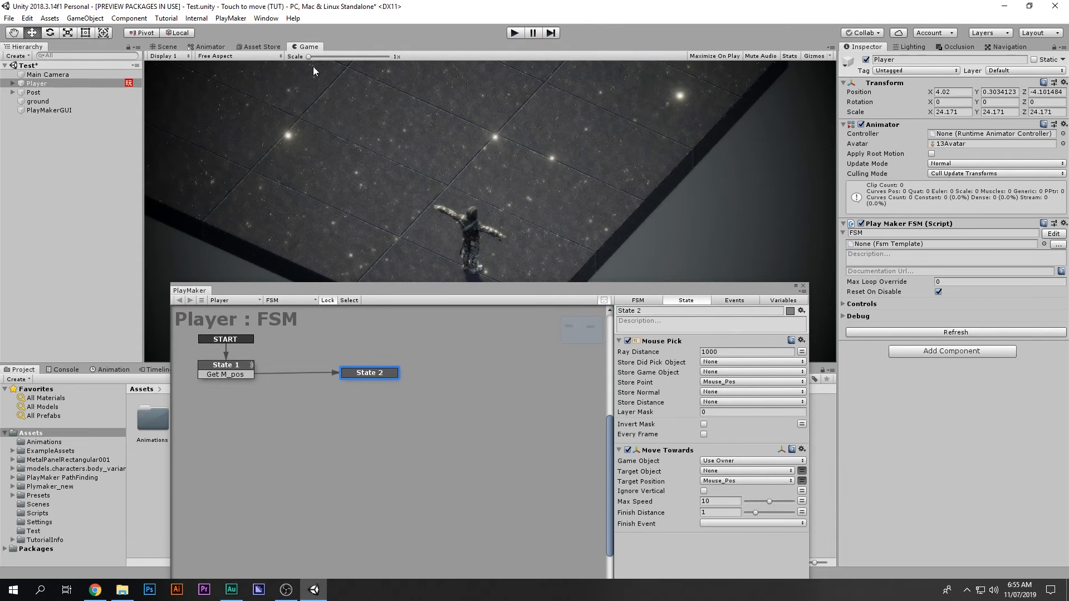
click(167, 46)
Step: Duplicate the ground and, in orthographic side view, scale the copy thin and raise it to Y 1.31
scroll(430, 162, down, 5)
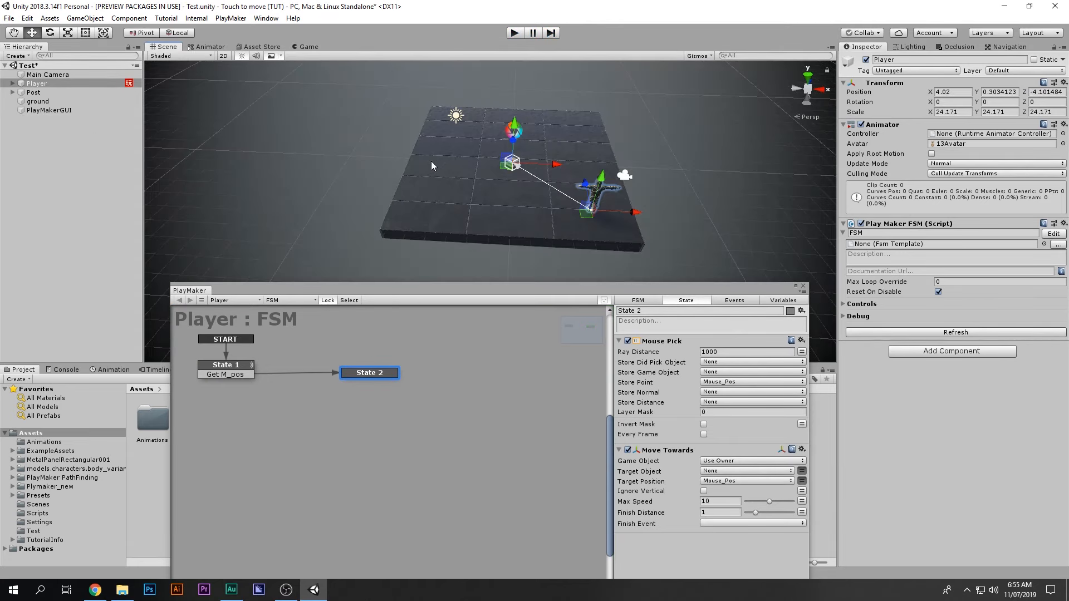
click(477, 191)
key(ctrl+d)
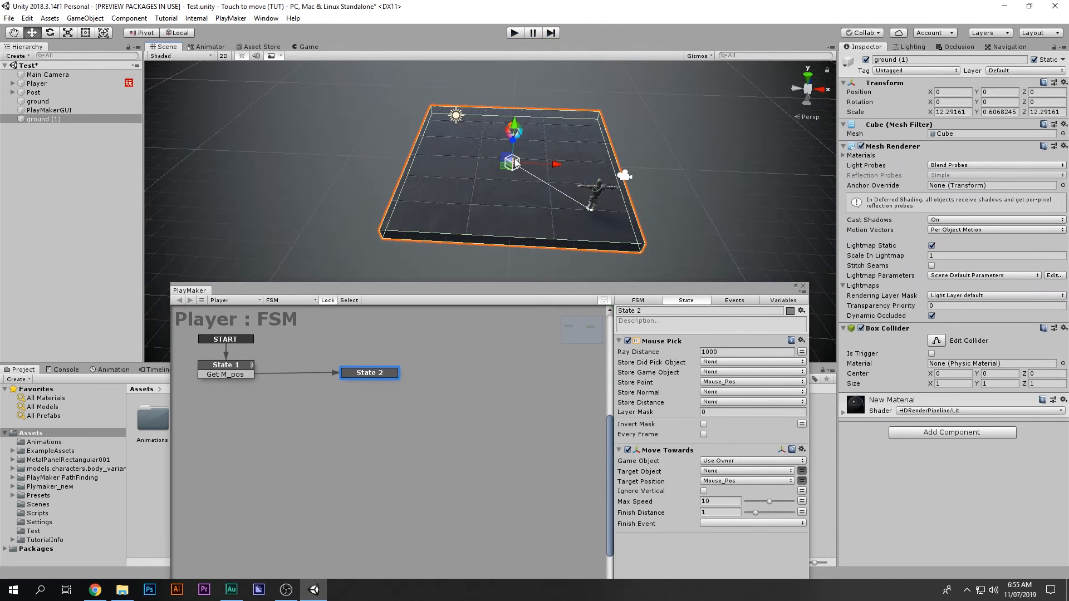
click(797, 89)
click(805, 116)
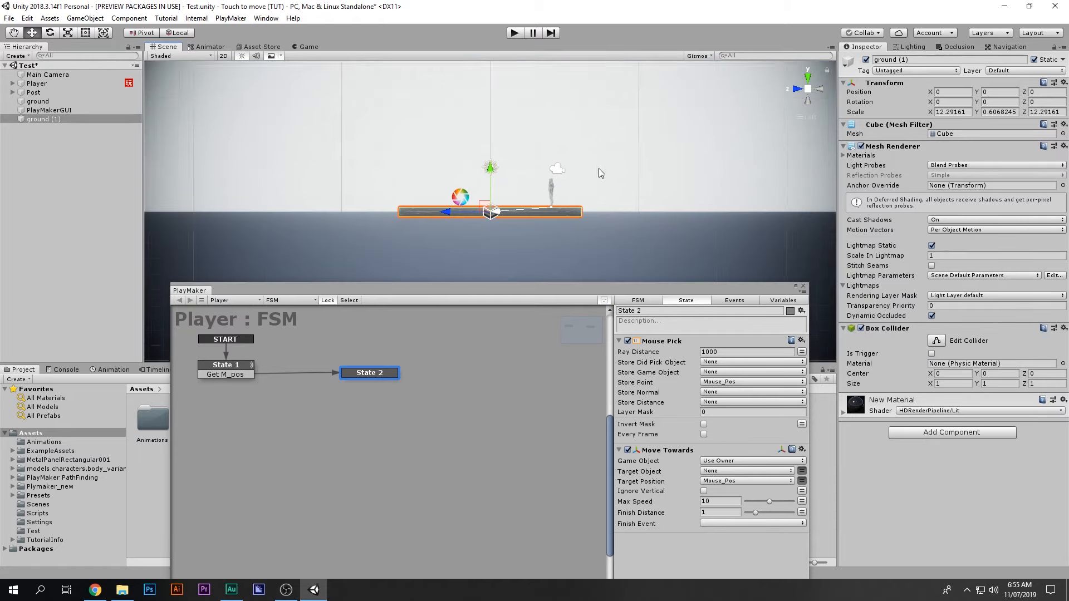
key(r)
drag(443, 213, 523, 74)
key(w)
drag(490, 170, 579, 161)
key(r)
key(w)
scroll(612, 172, up, 5)
Step: Play-test the scene in Game view with the new raised obstacle
click(308, 46)
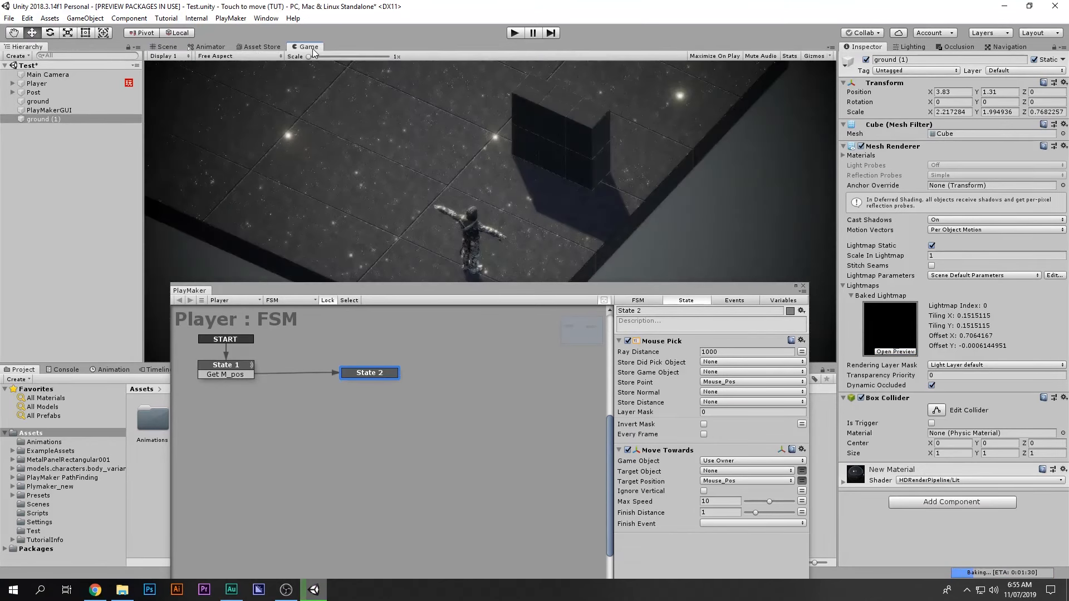
click(515, 34)
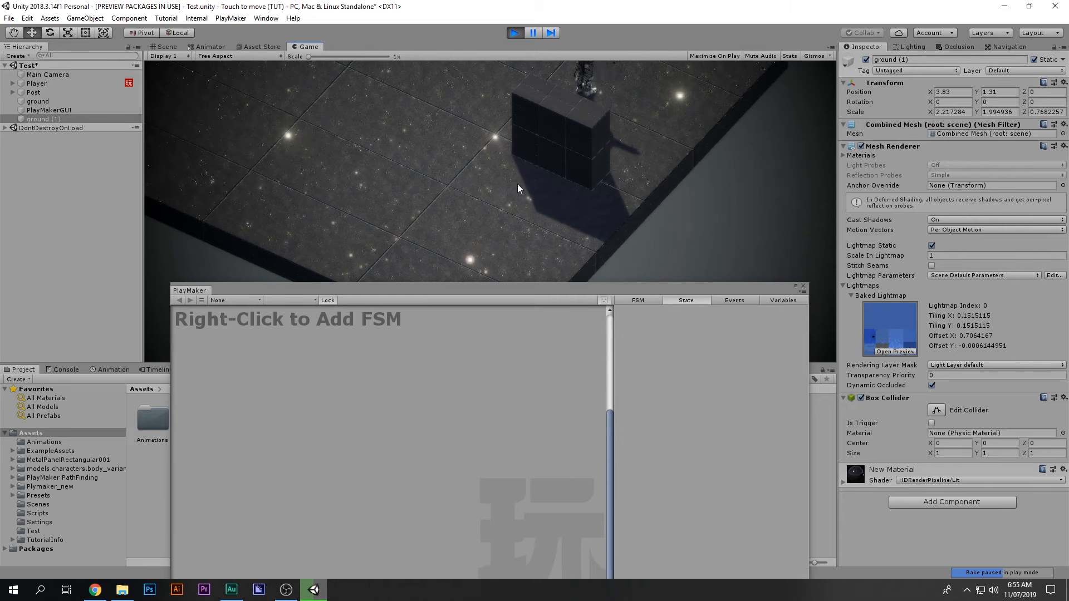
key(ctrl+p)
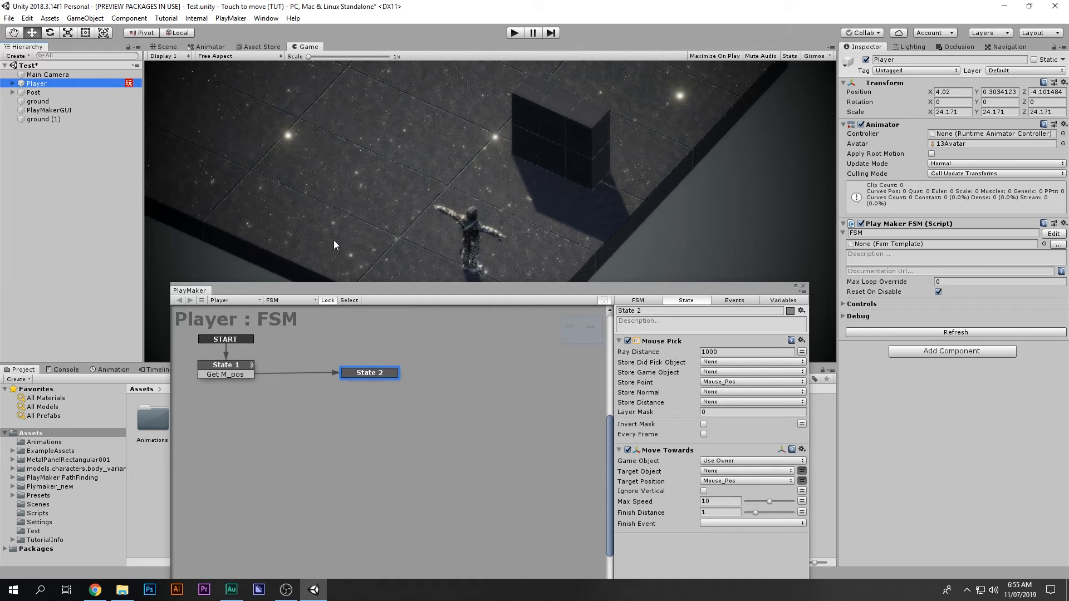
Step: Delete the Move Towards action from State 2
click(667, 450)
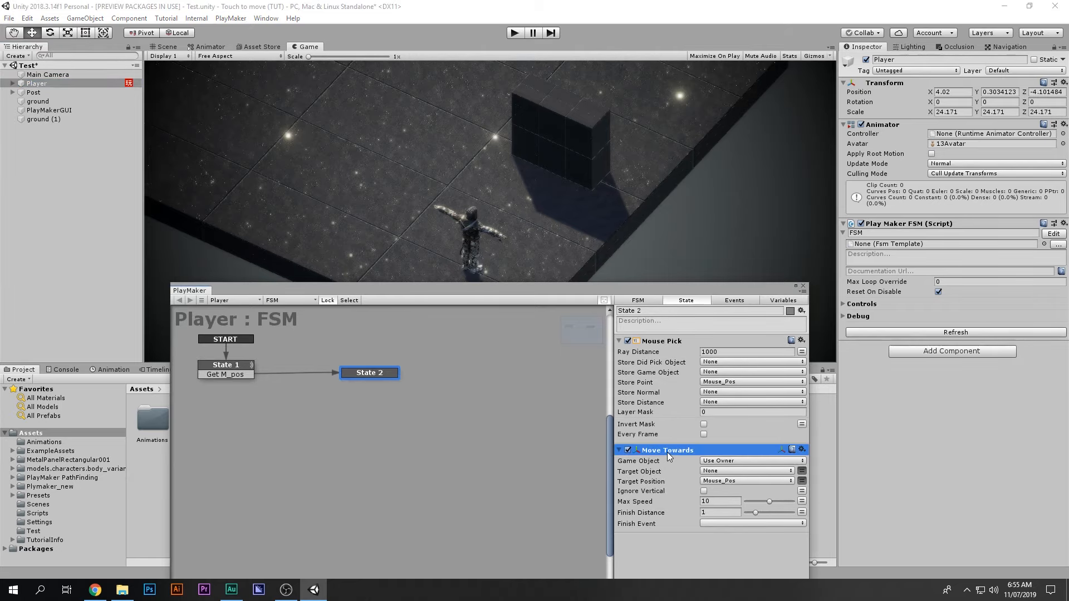
key(Delete)
drag(574, 292, 595, 122)
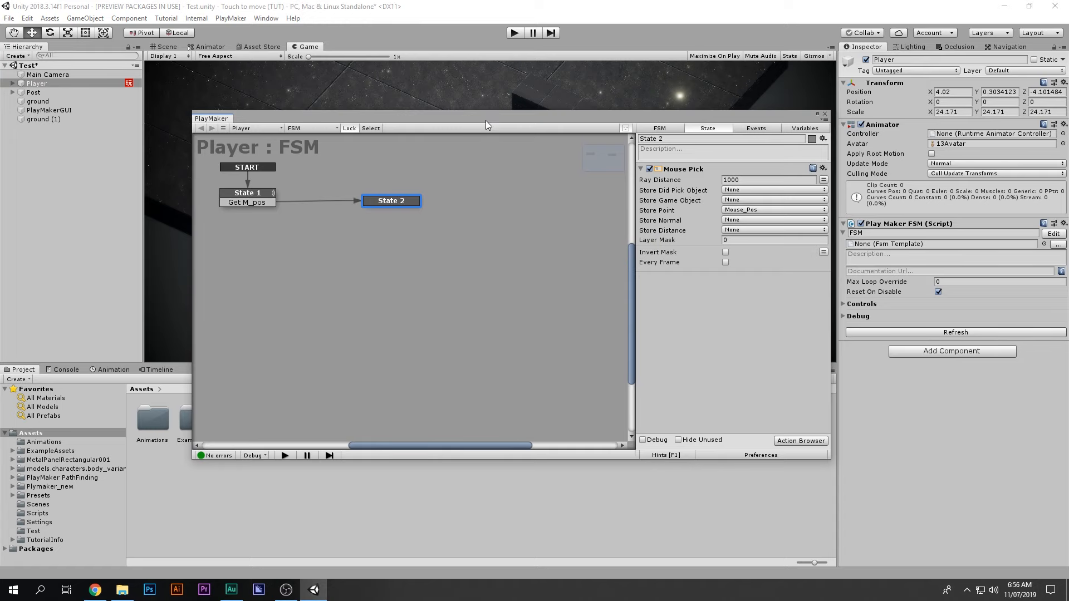
drag(486, 120, 480, 317)
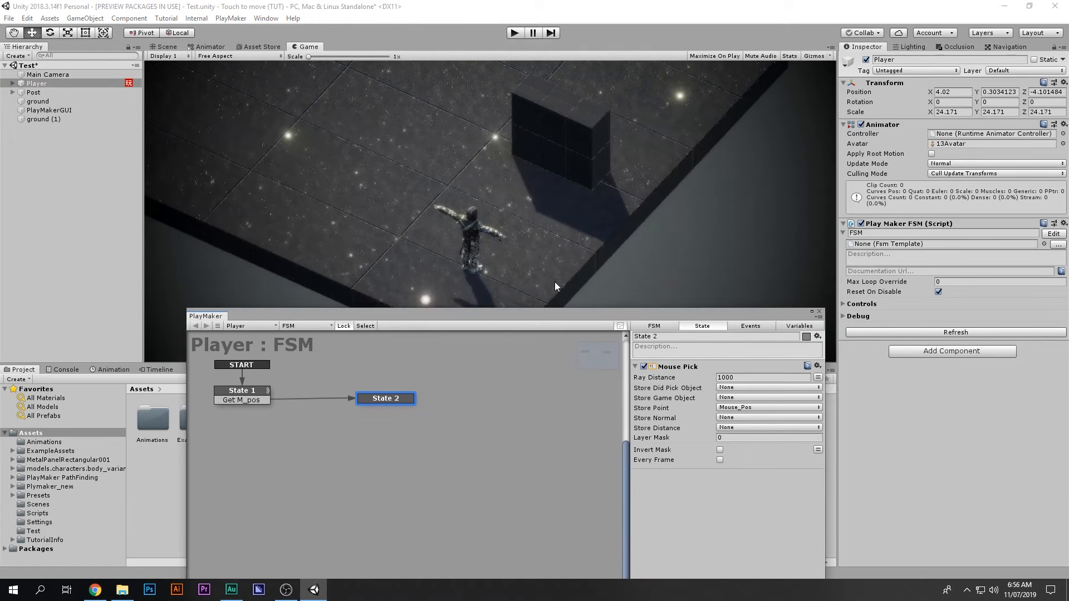
drag(543, 314, 538, 163)
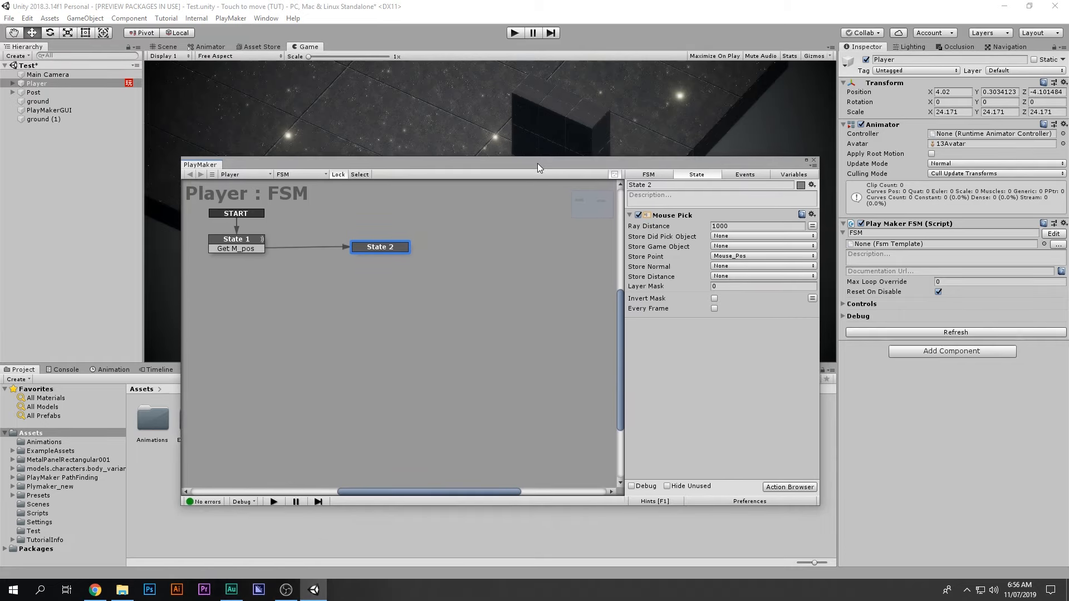
Step: Add Set Agent Destination via 'set agent de' and add the required Nav Mesh Agent component
double_click(708, 370)
text(s)
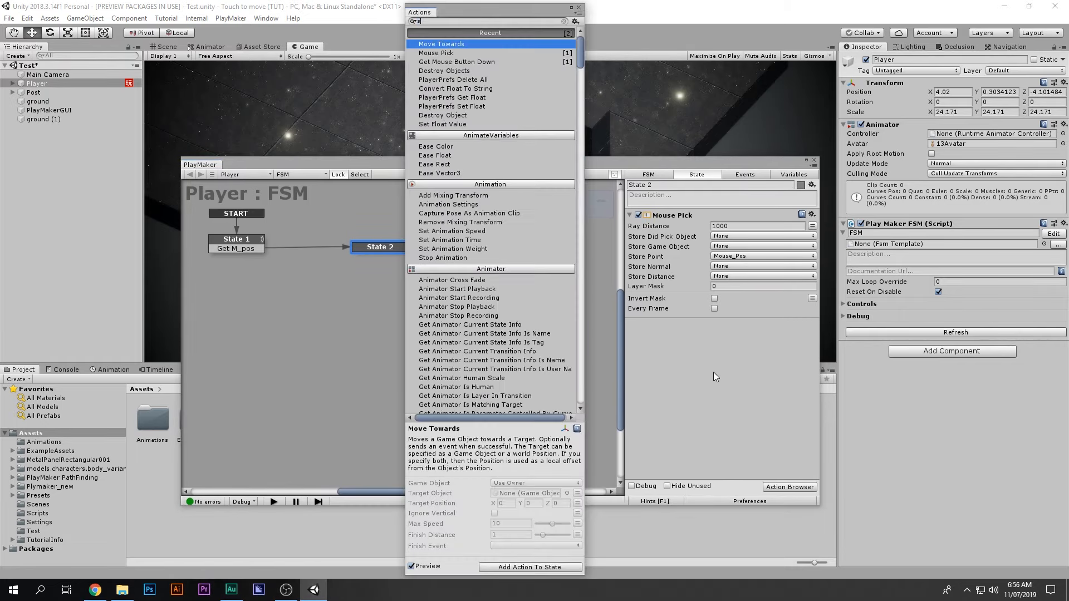
text(et agent)
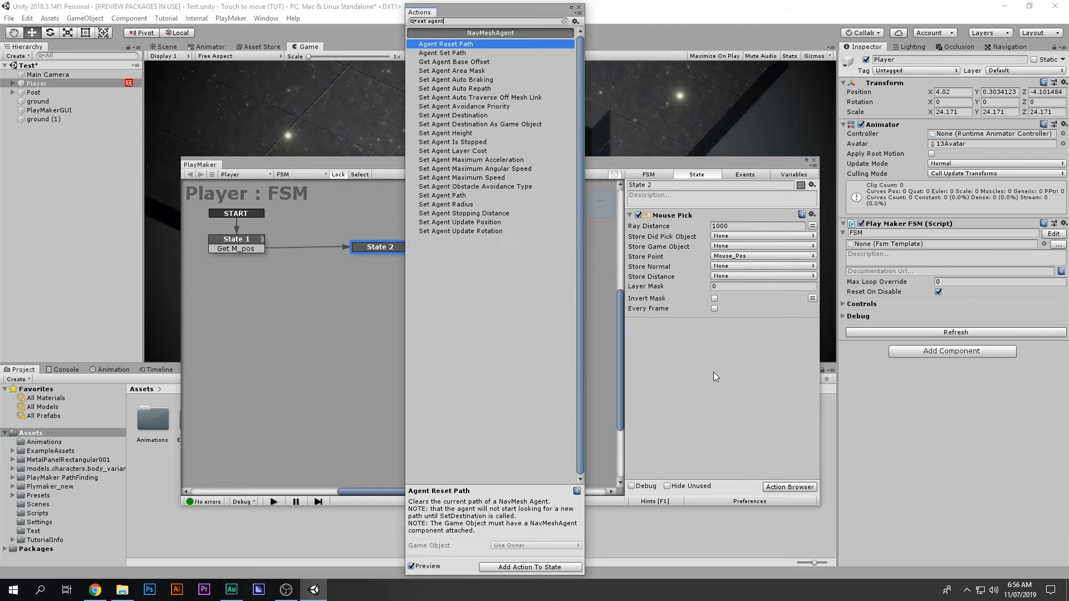
text( des)
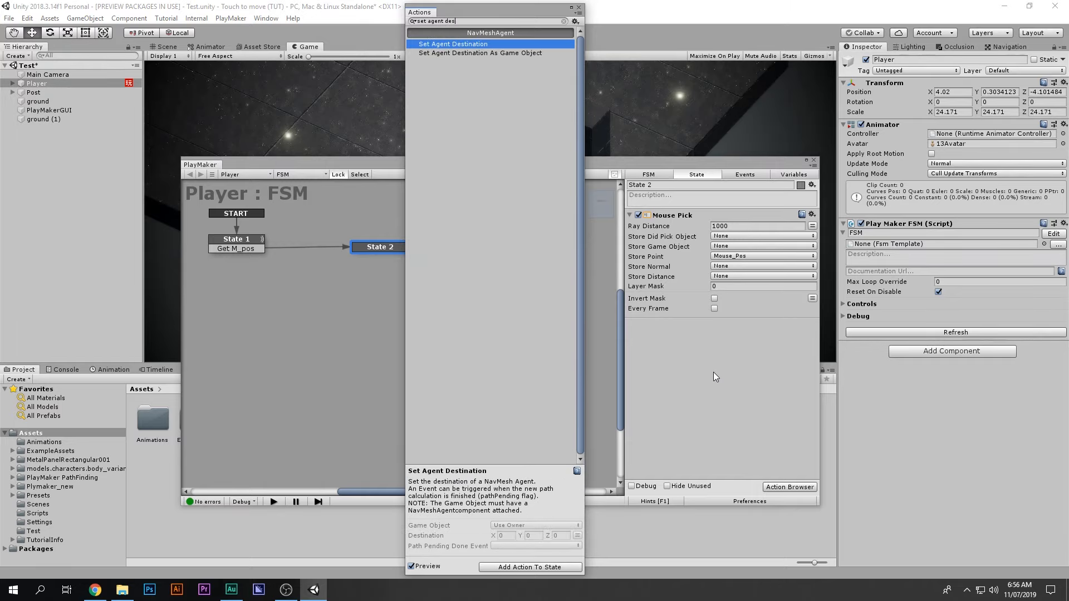
key(Return)
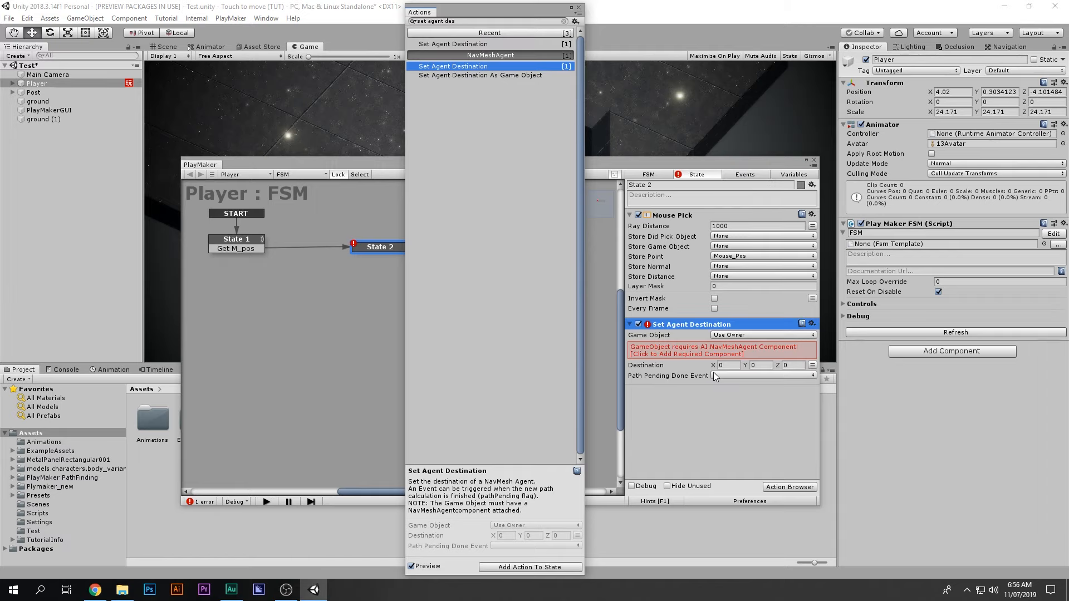
click(578, 8)
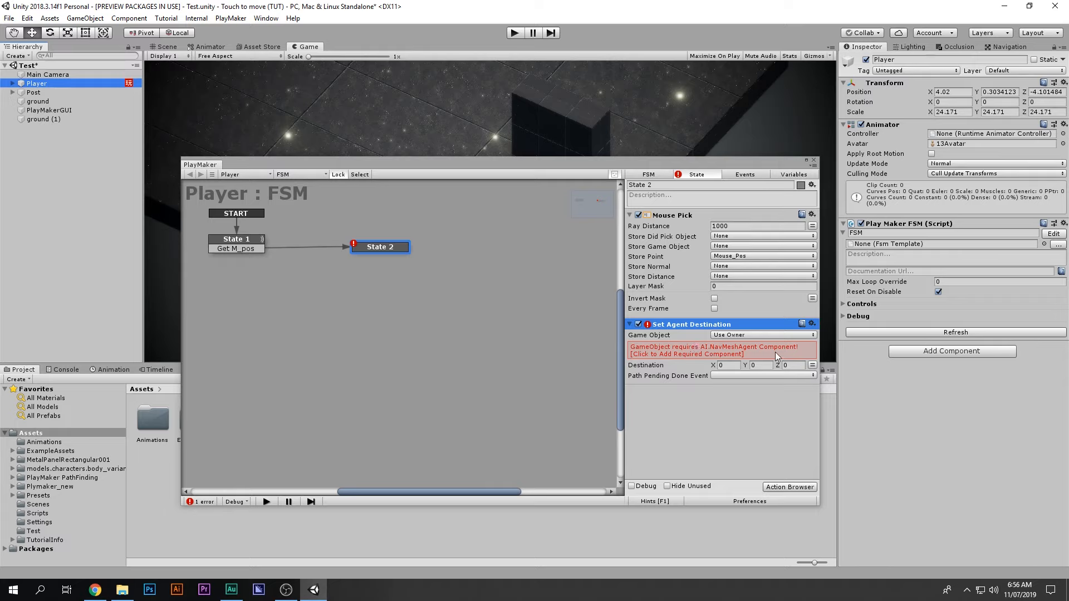
click(689, 353)
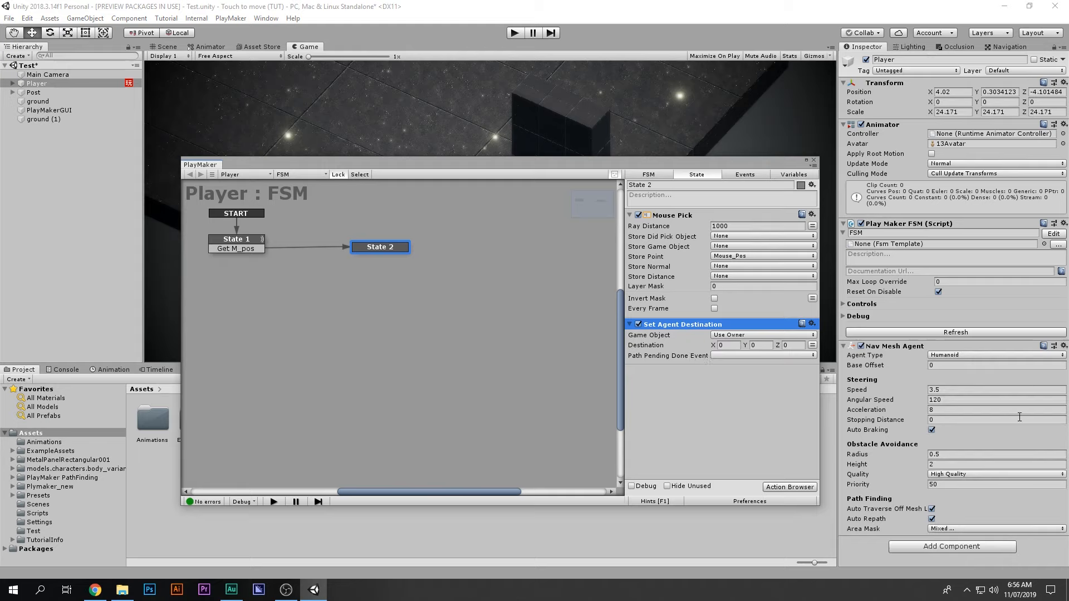
click(169, 47)
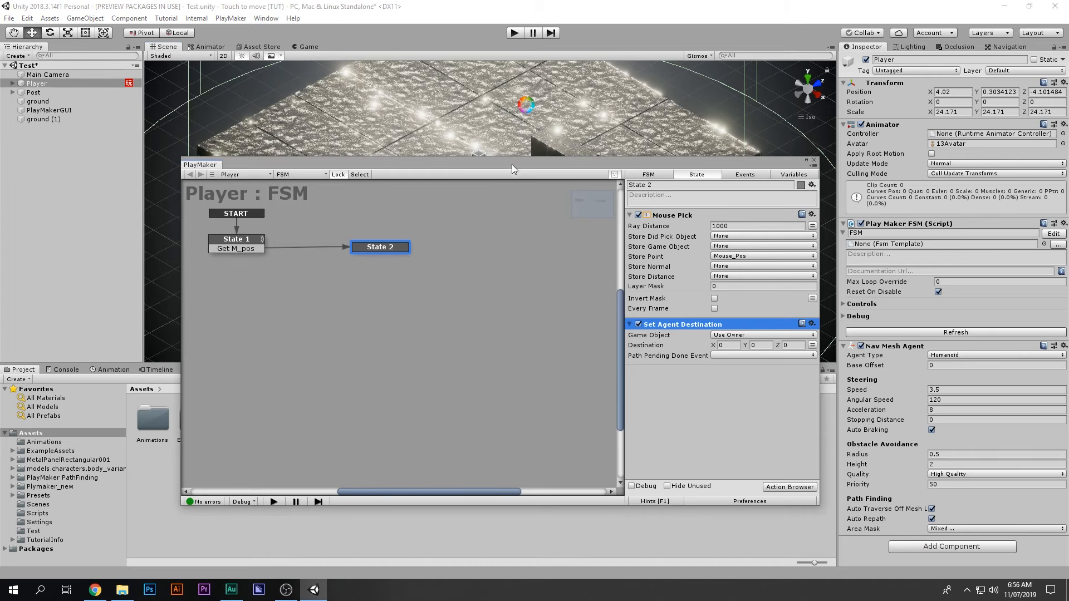
Step: From a back view of the scene, shrink the Nav Mesh Agent radius to 0.02
drag(512, 165, 438, 361)
scroll(444, 339, down, 5)
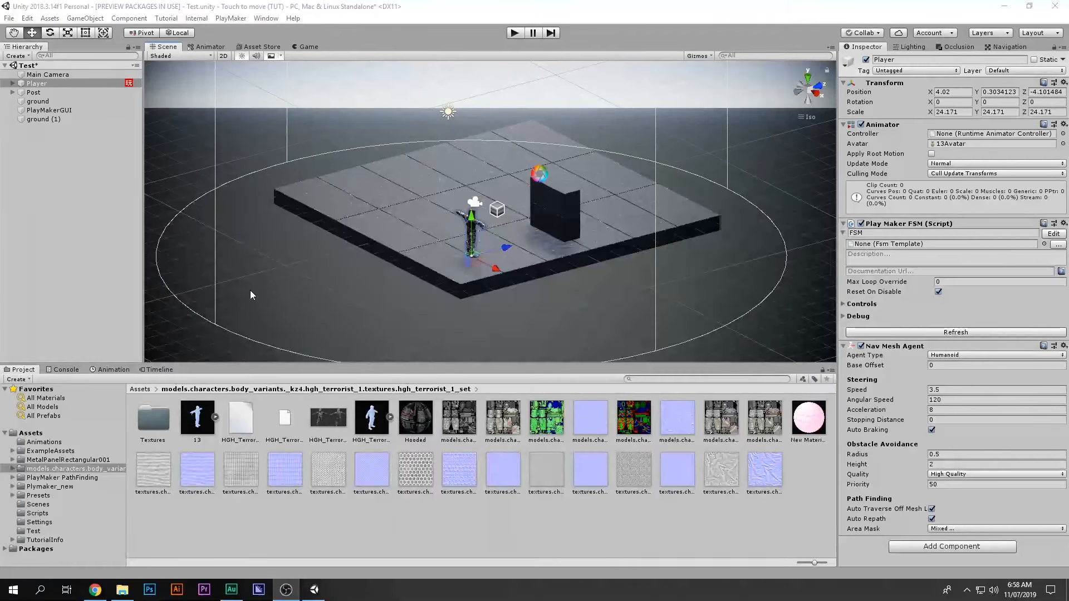
scroll(770, 89, down, 2)
click(800, 89)
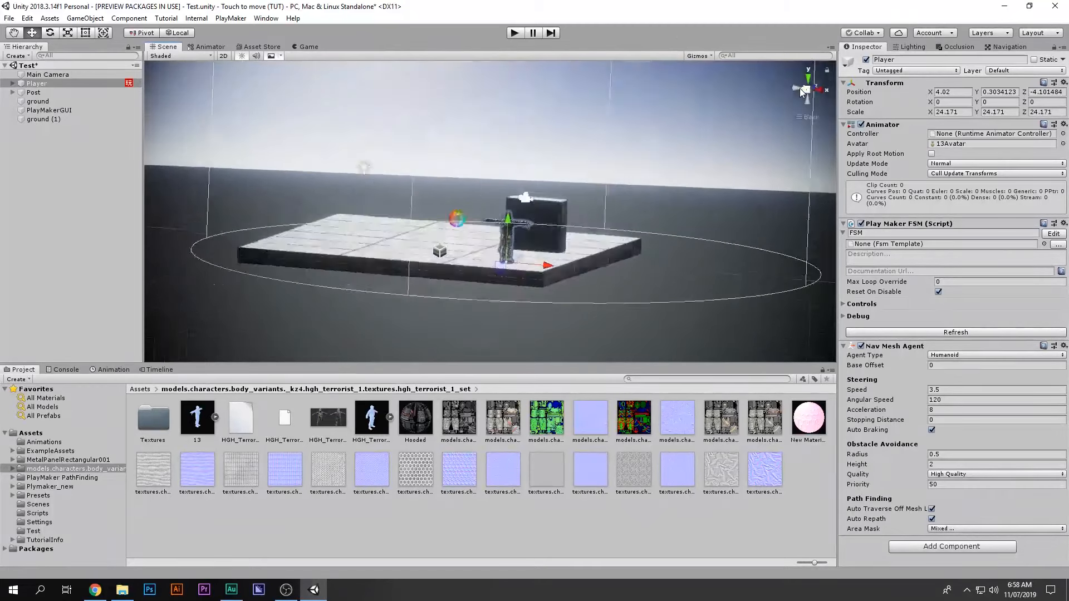
key(alt)
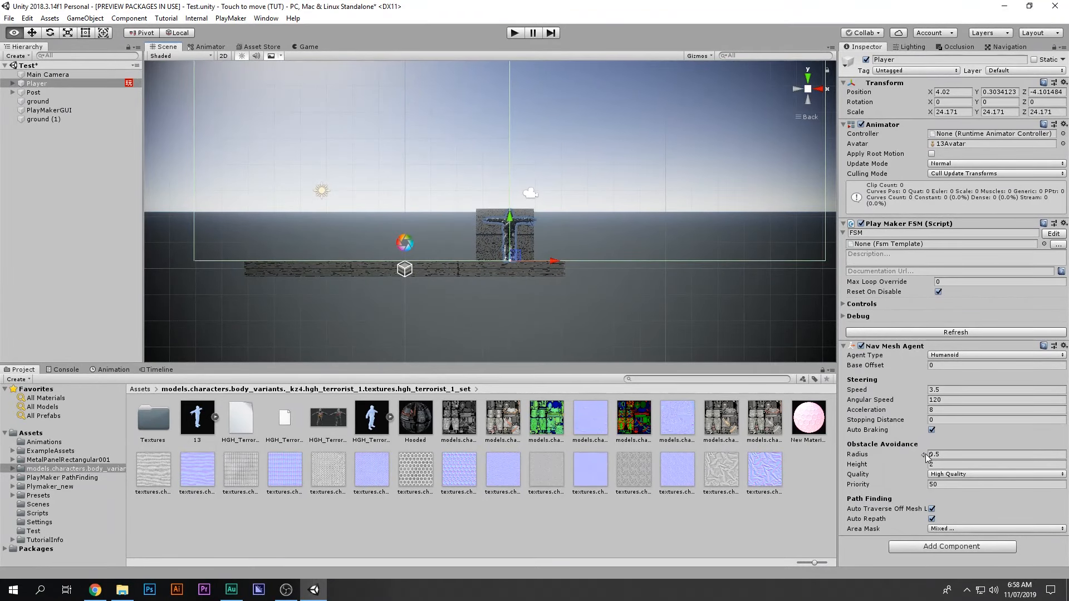
drag(926, 456, 902, 472)
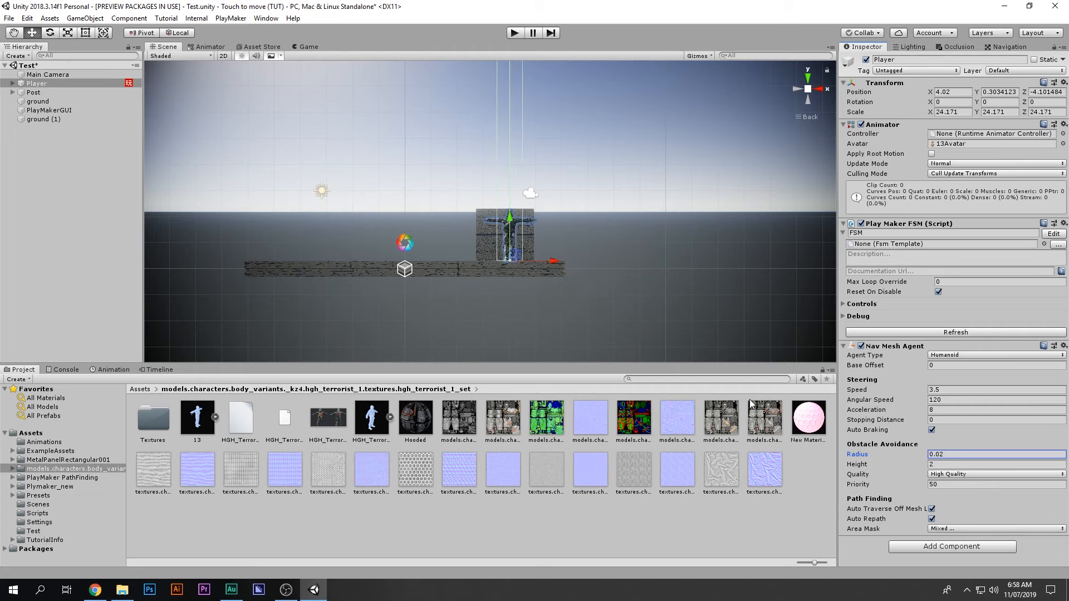
Step: Lower the agent height to 0.08 and save the scene, checking the capsule from behind
scroll(591, 317, up, 3)
scroll(516, 248, up, 4)
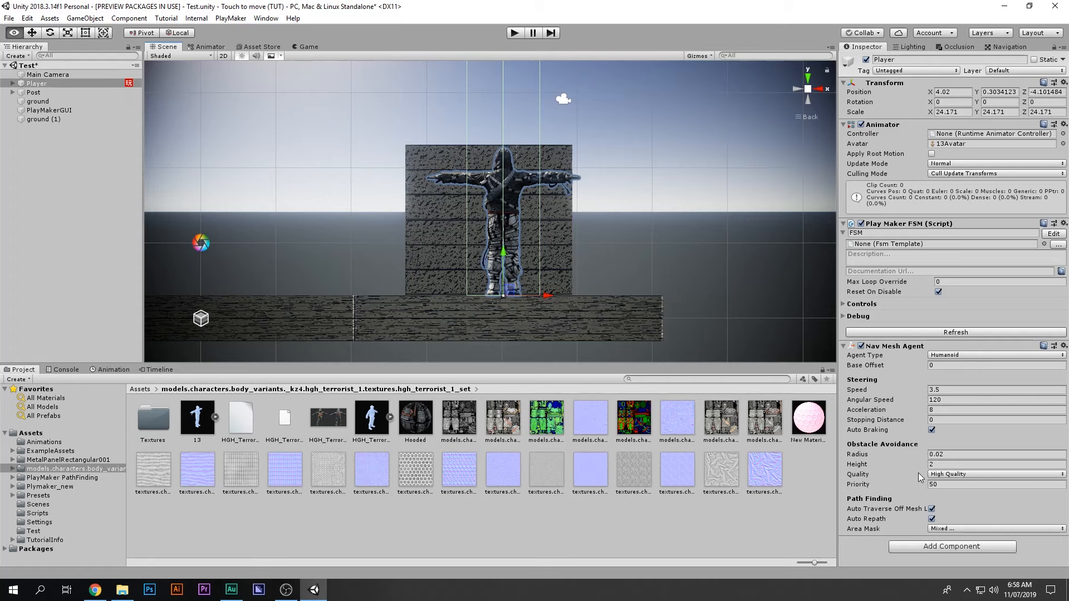
drag(925, 464, 758, 477)
alt+drag(590, 245, 272, 304)
key(ctrl+s)
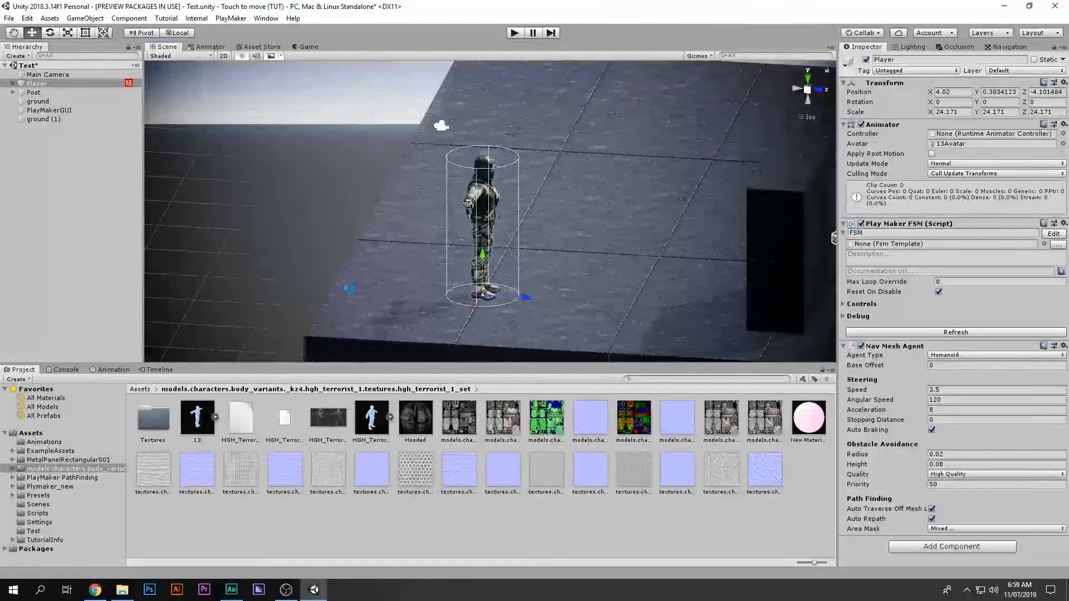
alt+drag(356, 288, 530, 297)
middle_drag(529, 296, 306, 319)
scroll(305, 319, down, 6)
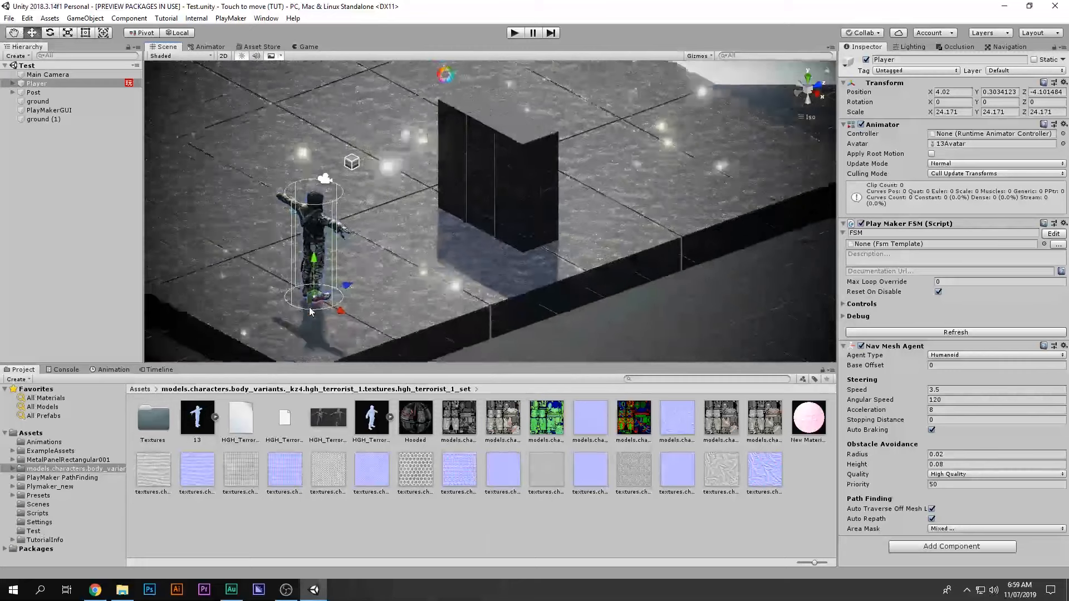
Step: Move the ground (1) block to a new spot on the floor
click(1008, 47)
scroll(367, 167, down, 1)
scroll(339, 173, down, 5)
middle_drag(339, 172, 339, 202)
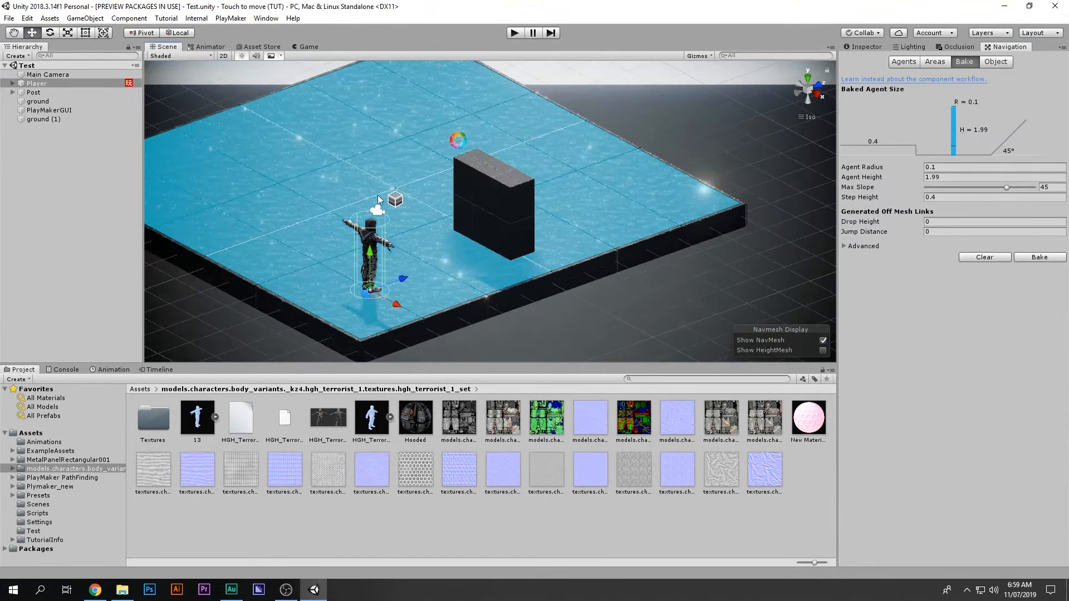
alt+drag(339, 202, 357, 273)
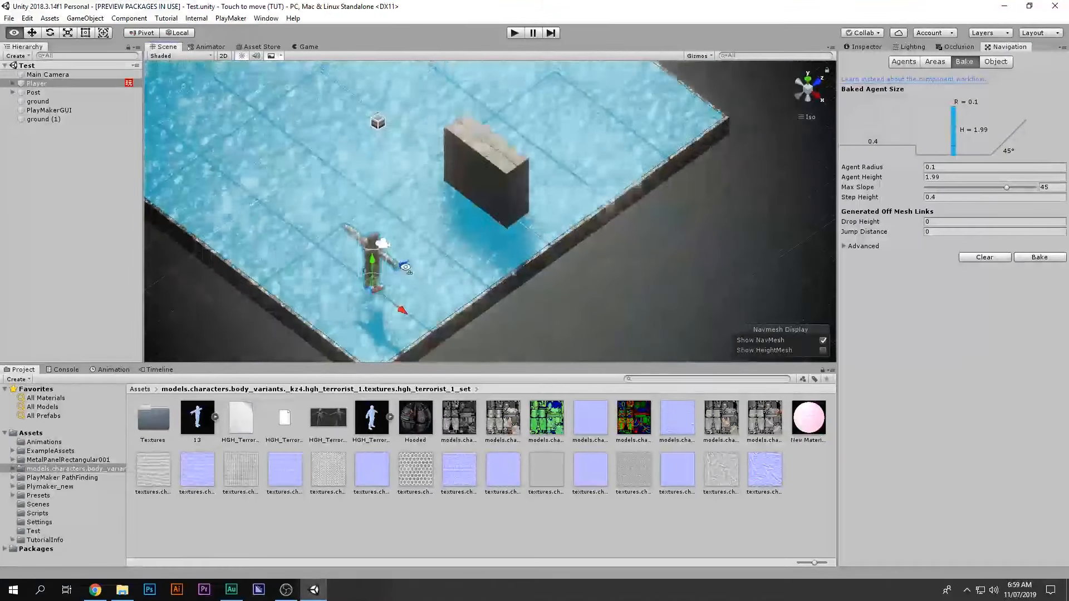
click(483, 135)
drag(483, 136, 516, 170)
scroll(449, 153, down, 3)
middle_drag(449, 153, 426, 233)
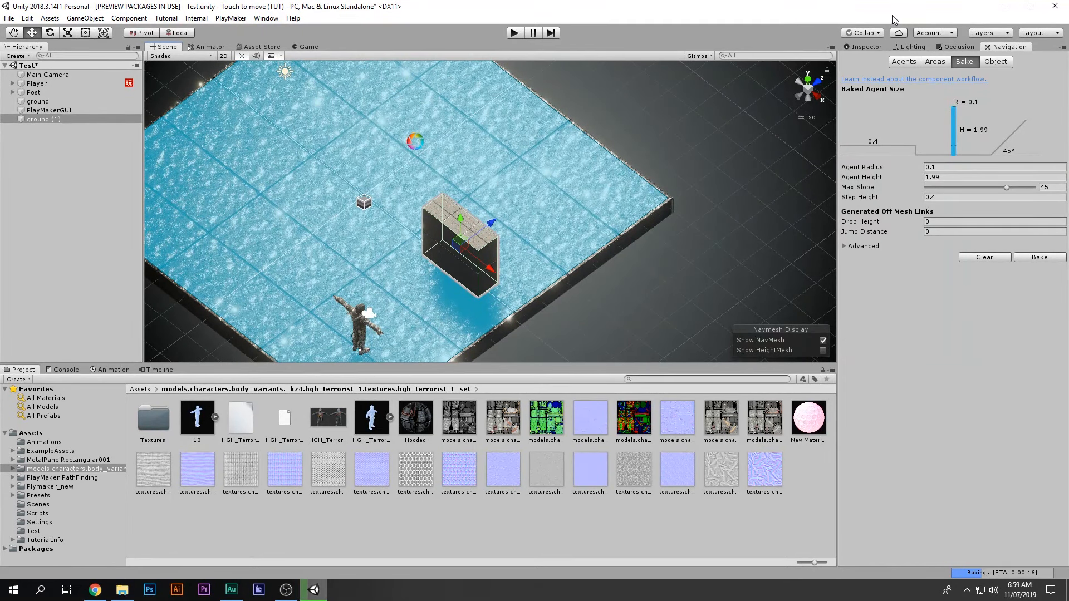
Step: Select both ground and ground (1) together in the Hierarchy
click(860, 47)
click(63, 112)
click(61, 120)
click(69, 111)
click(67, 118)
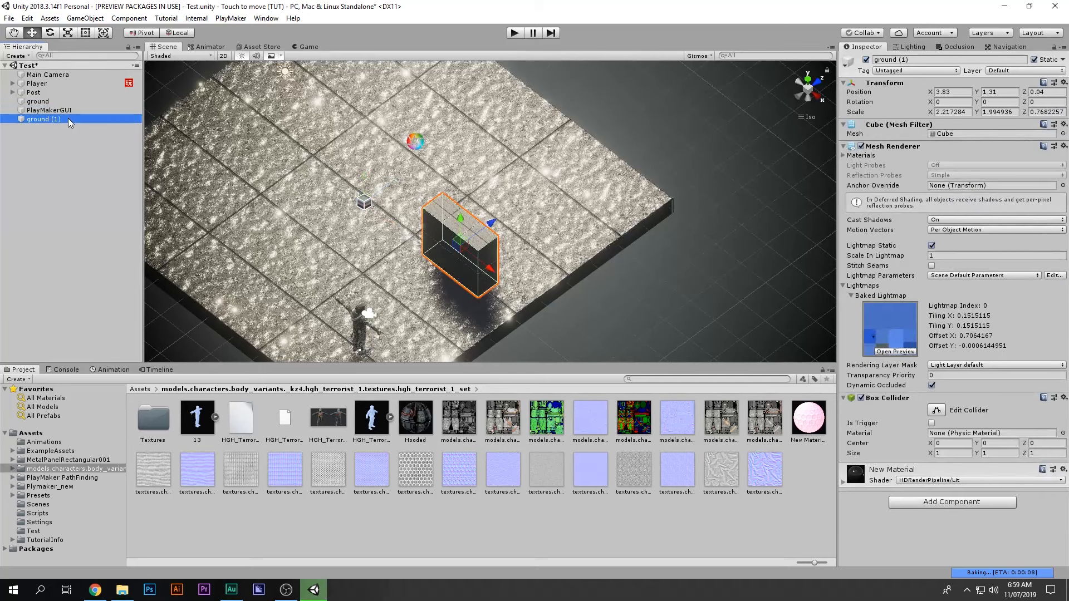
ctrl+click(66, 110)
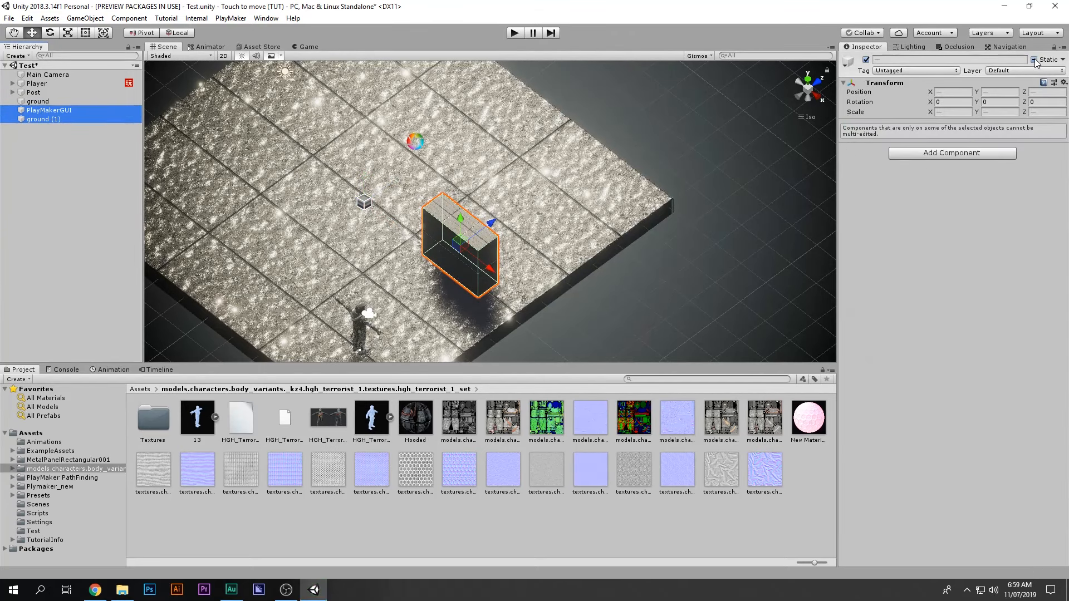
ctrl+click(42, 101)
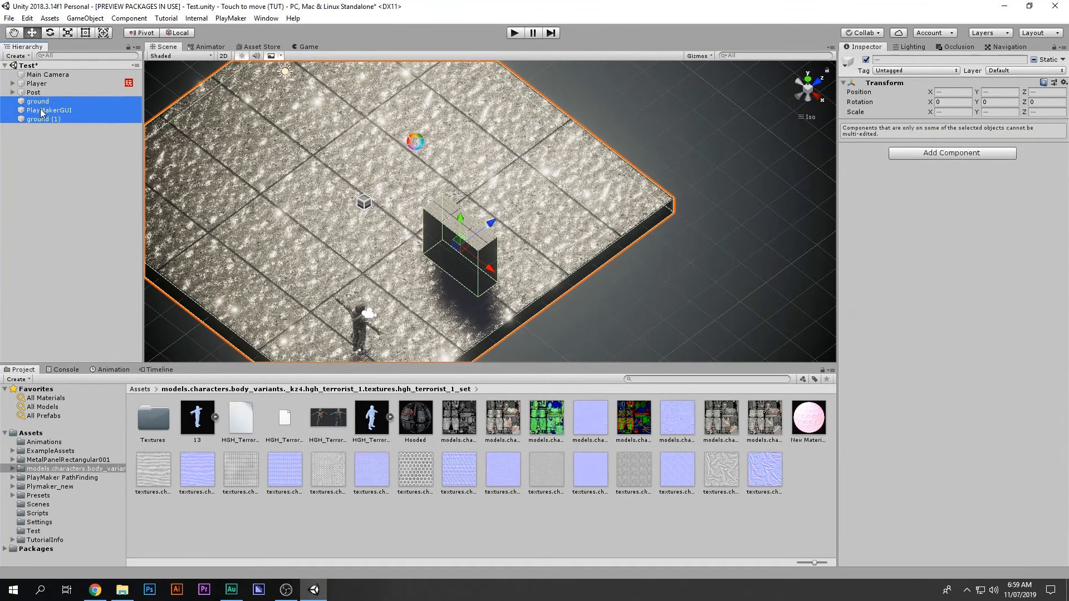
ctrl+click(42, 109)
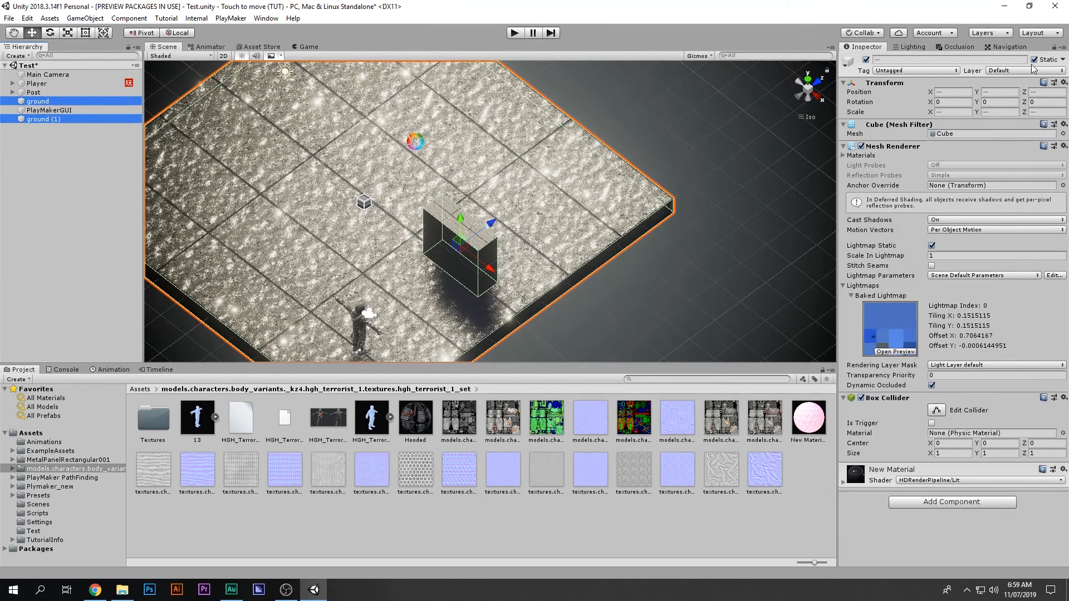
Step: Rebake the NavMesh over both ground objects so the block's top is walkable
click(997, 47)
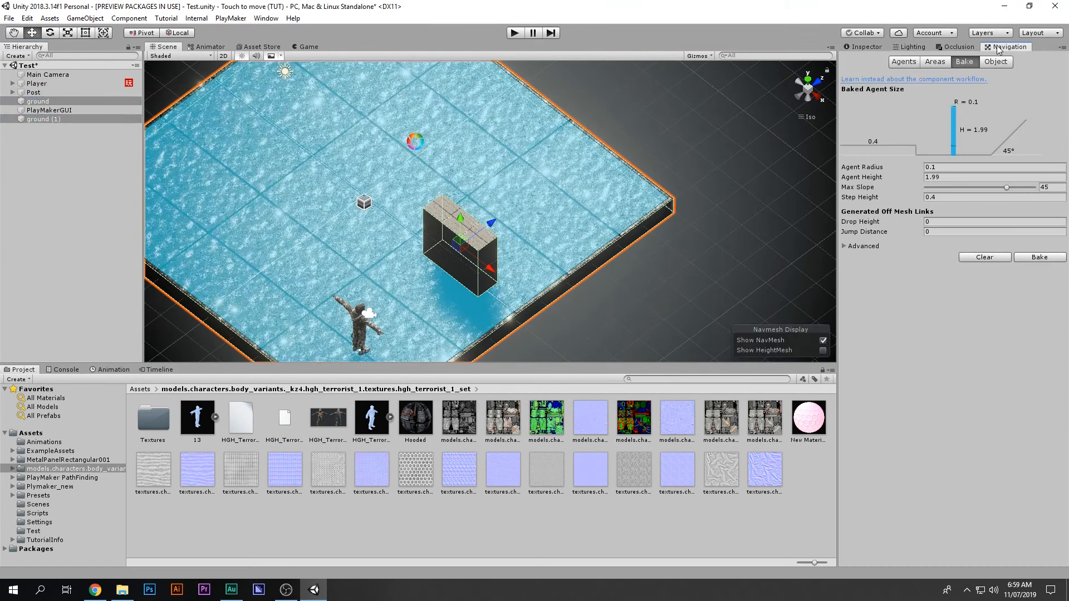
click(1028, 259)
scroll(451, 260, up, 4)
scroll(451, 260, up, 4)
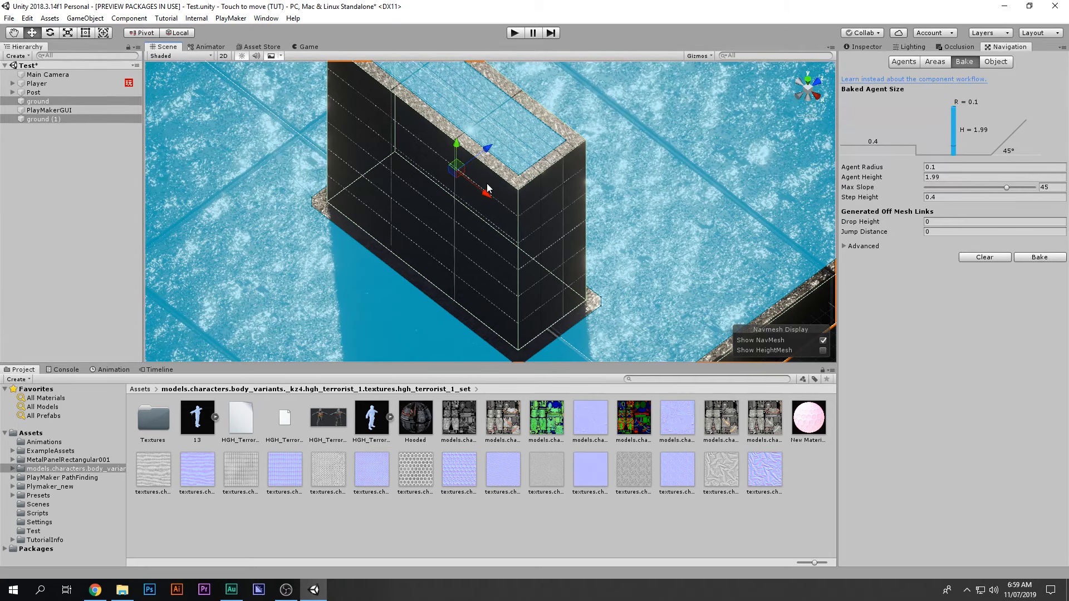
scroll(456, 217, down, 2)
scroll(381, 123, down, 5)
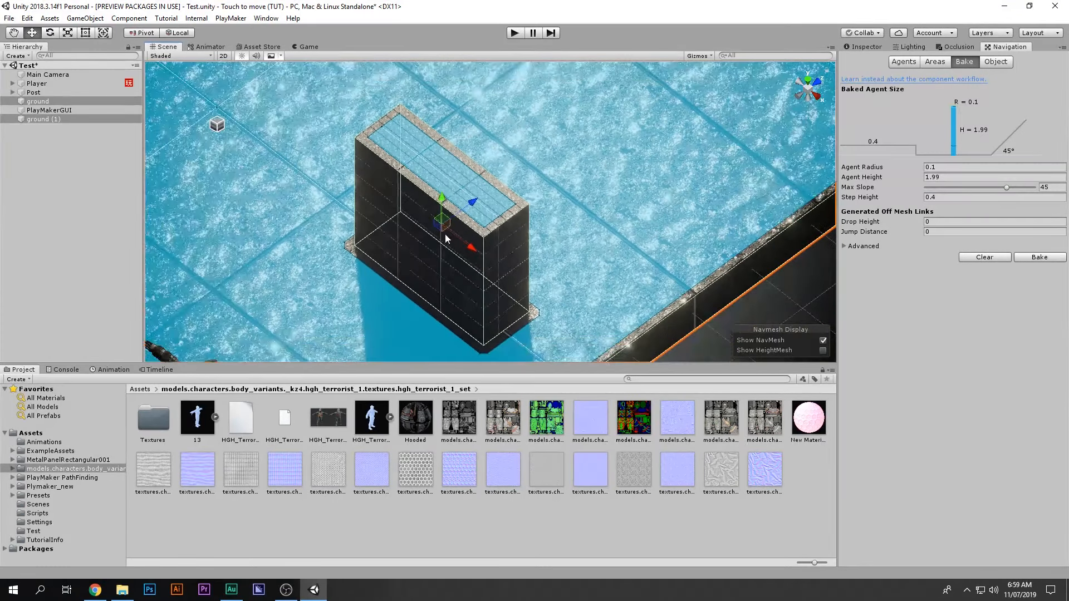
scroll(551, 176, down, 5)
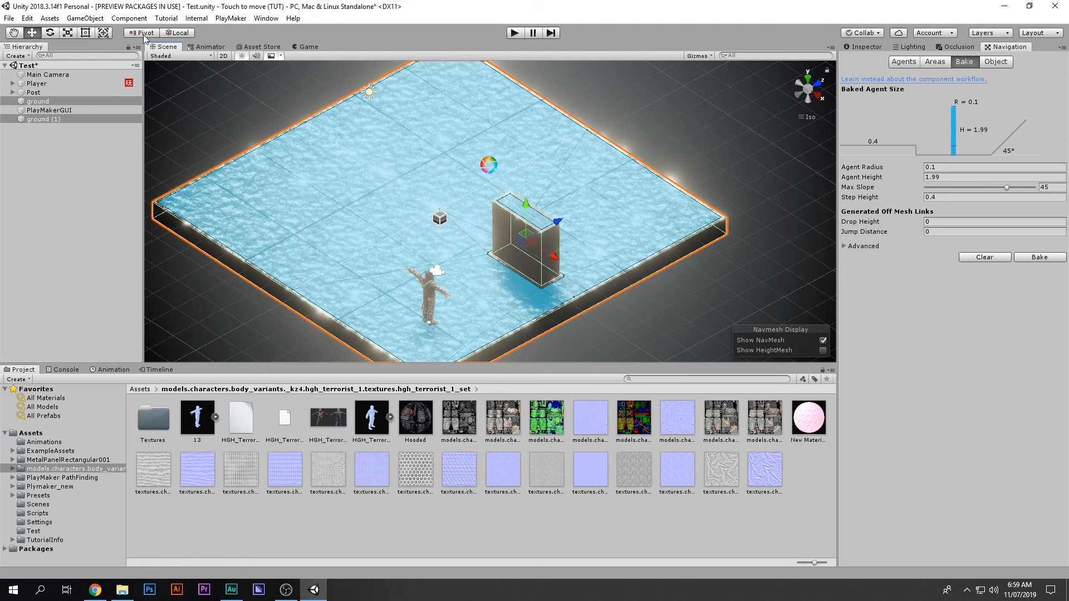
click(877, 49)
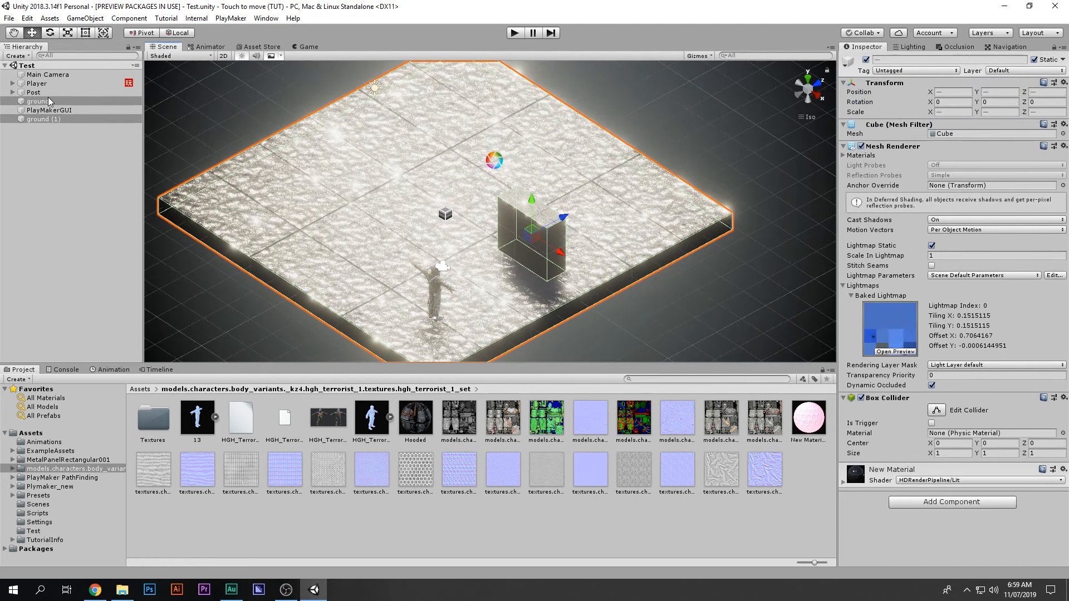
click(37, 83)
Step: Point State 2's Set Agent Destination at the Mouse_Pos variable
click(1049, 233)
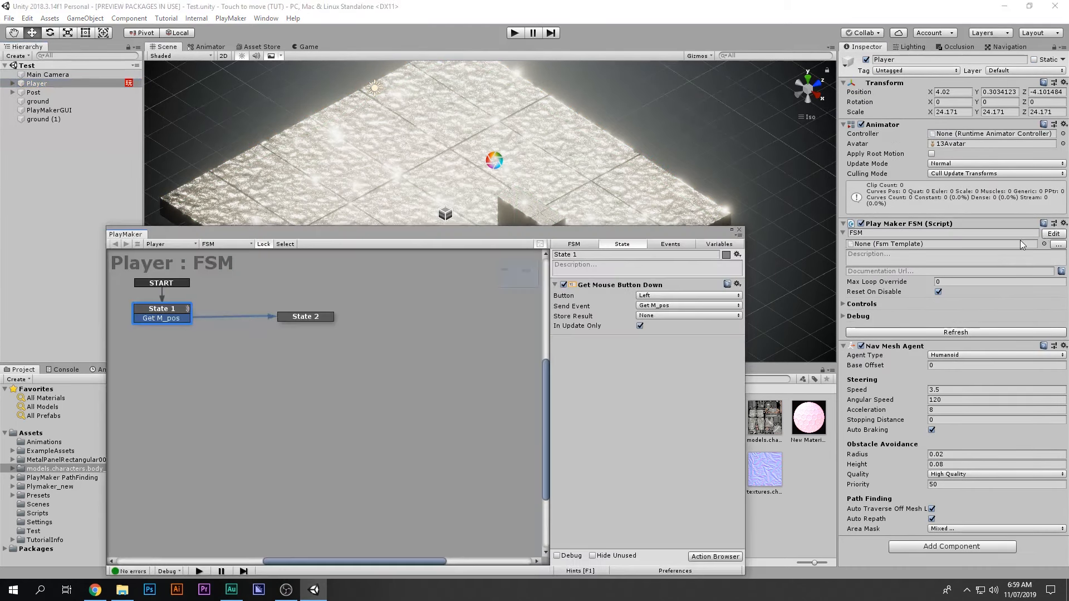
click(309, 316)
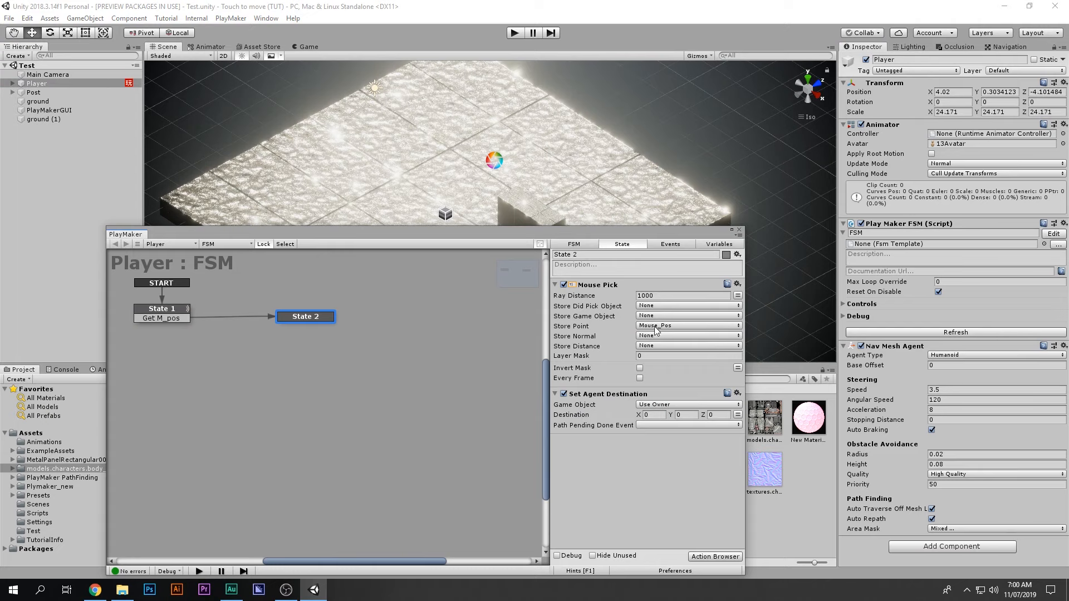
click(737, 415)
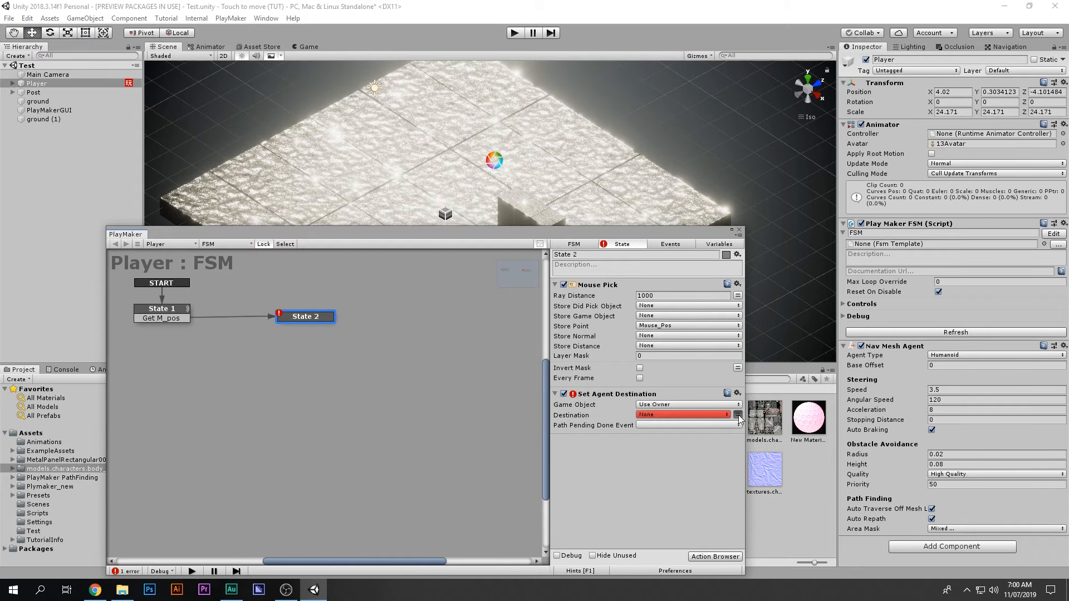
click(706, 415)
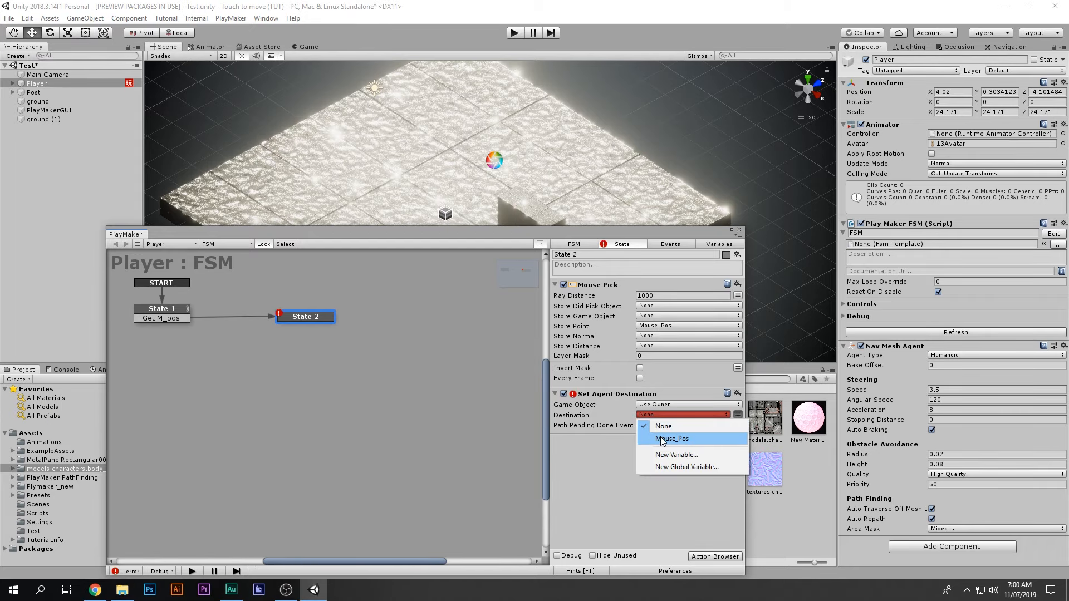
click(662, 439)
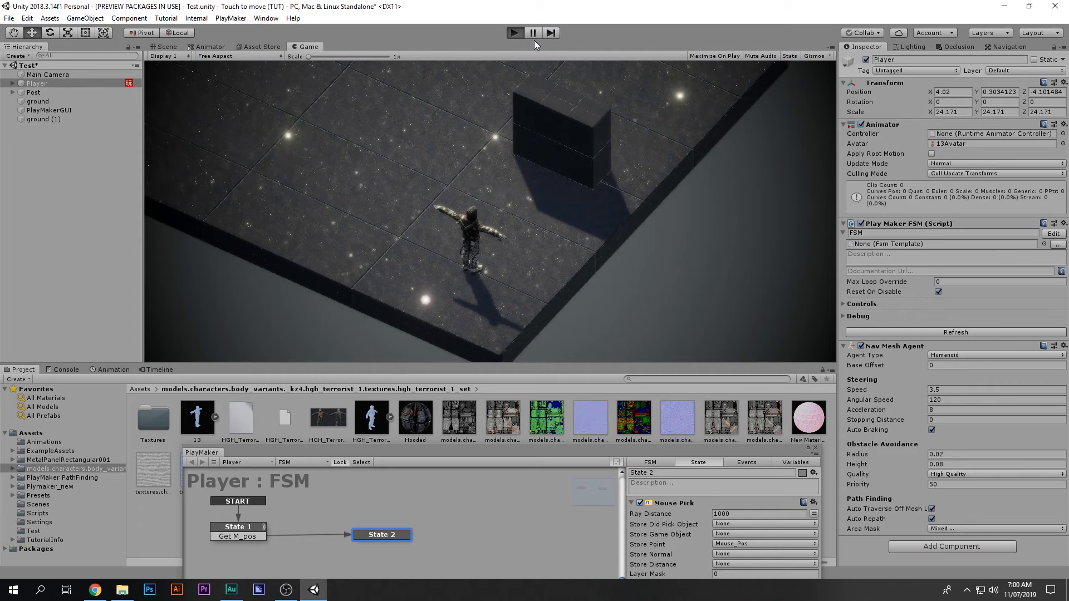
Step: In Play mode, send the character to a point behind the box, then stop playing
click(624, 78)
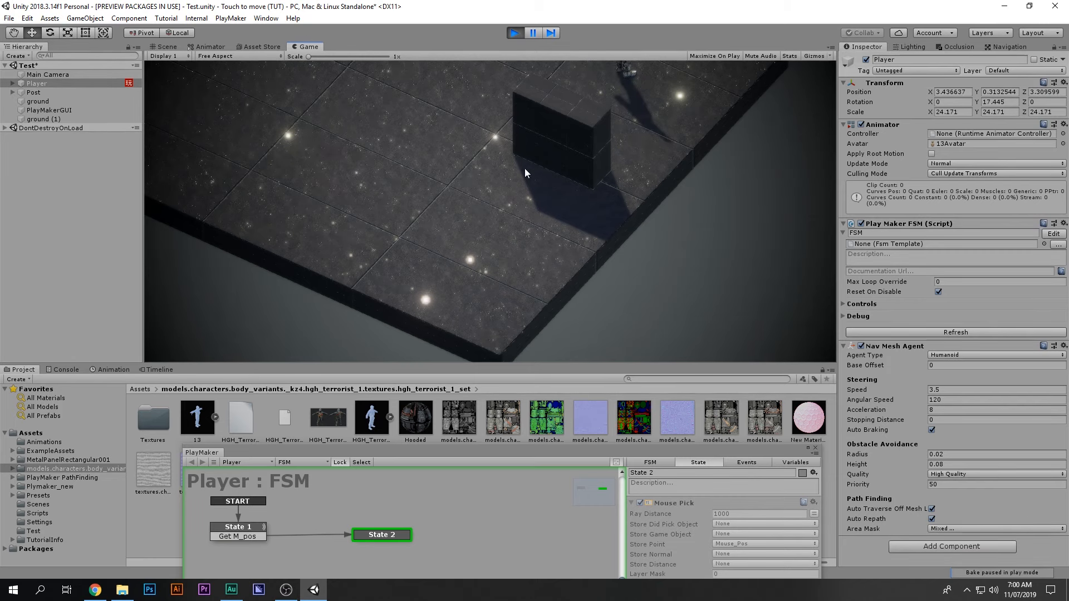
click(515, 32)
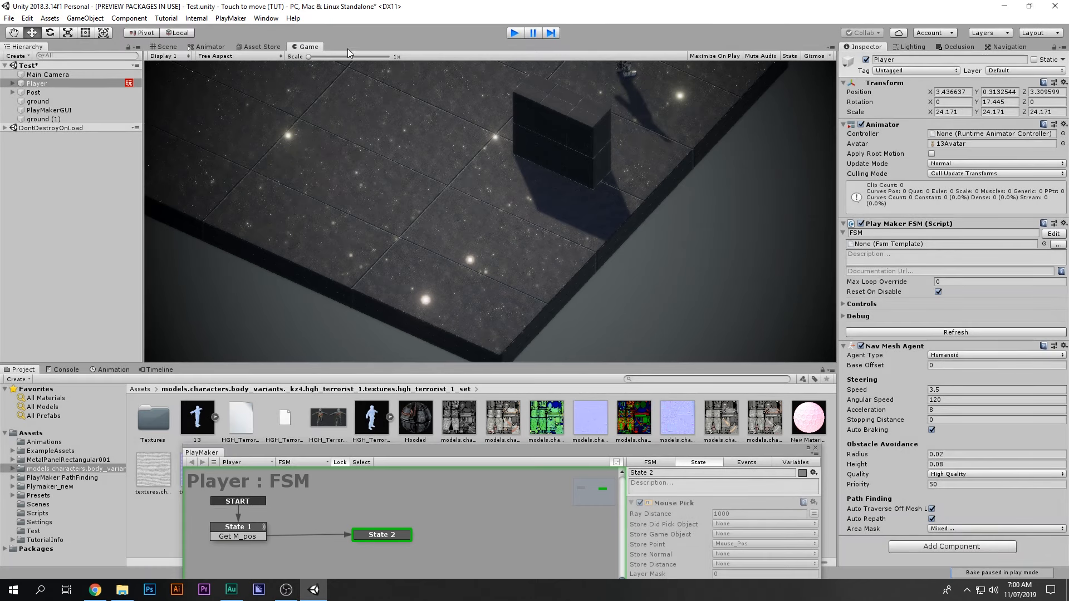
Step: Scale the box along X into a long wall and rebake the NavMesh around it
click(179, 49)
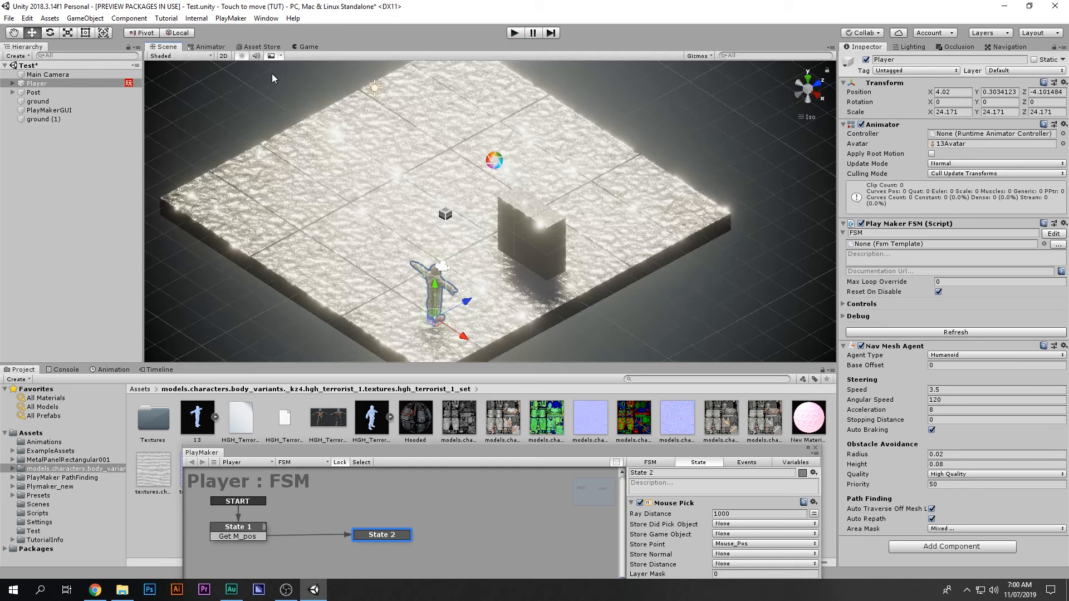
click(516, 219)
key(r)
drag(553, 241, 629, 284)
click(1009, 47)
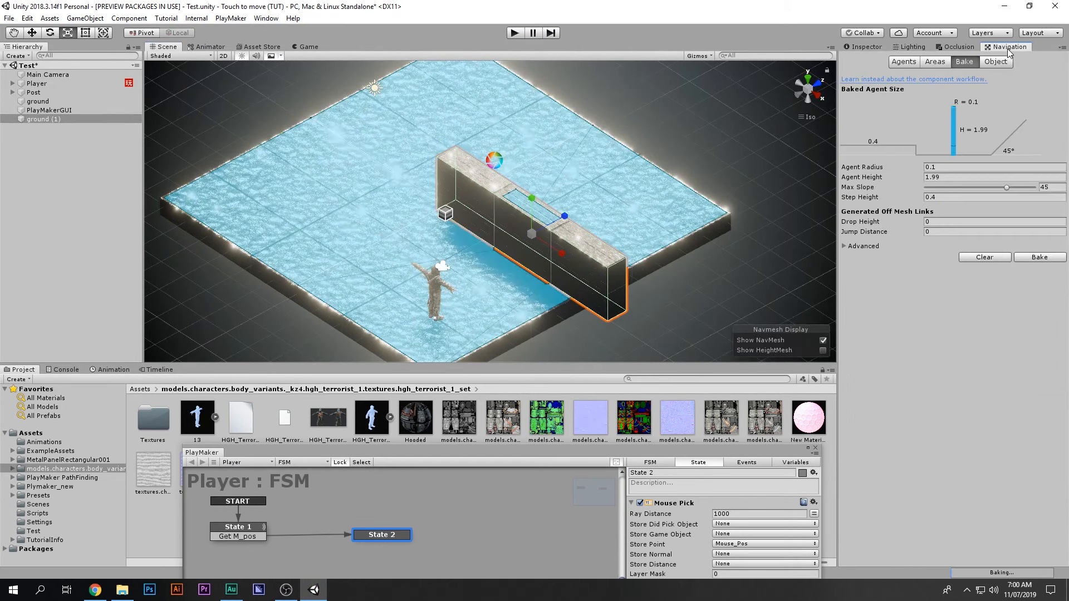
click(1038, 257)
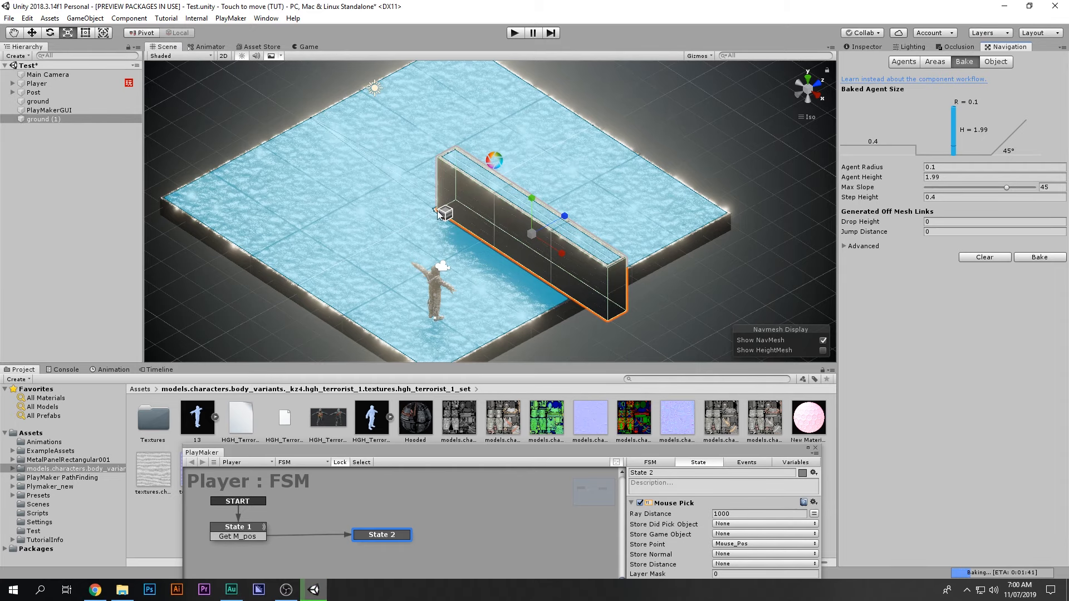
Step: Preview through the game camera, select Main Camera, then the Directional Light inside Post
click(308, 47)
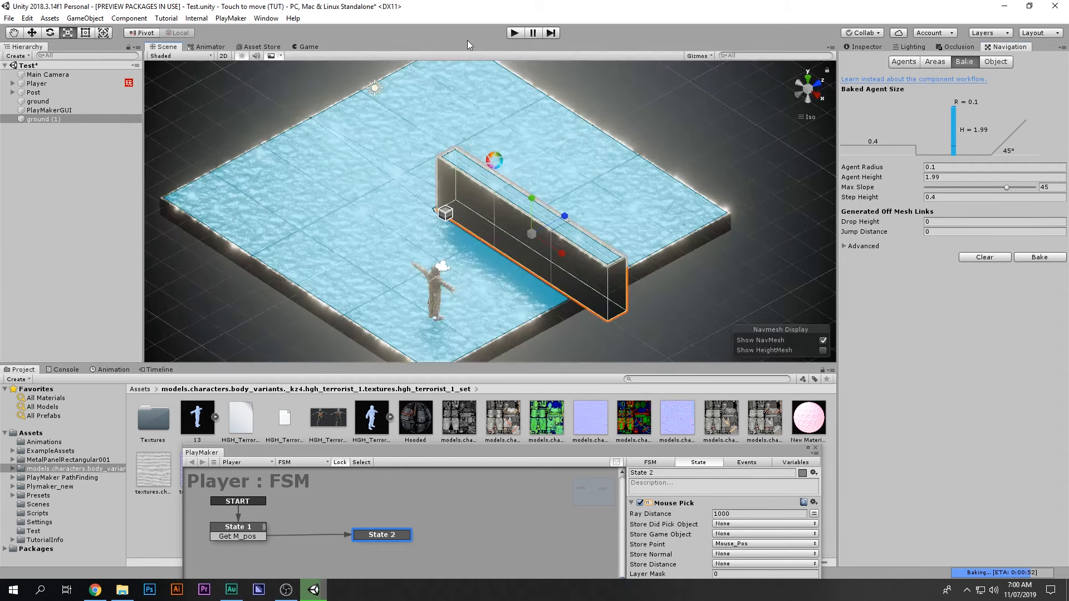
click(163, 47)
click(47, 74)
click(308, 47)
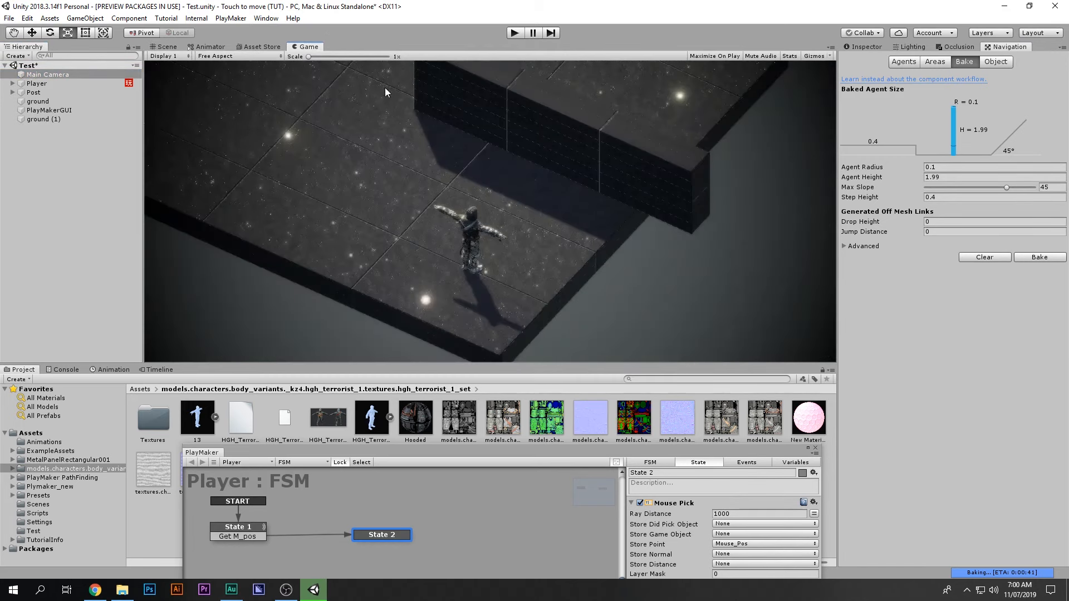
click(164, 46)
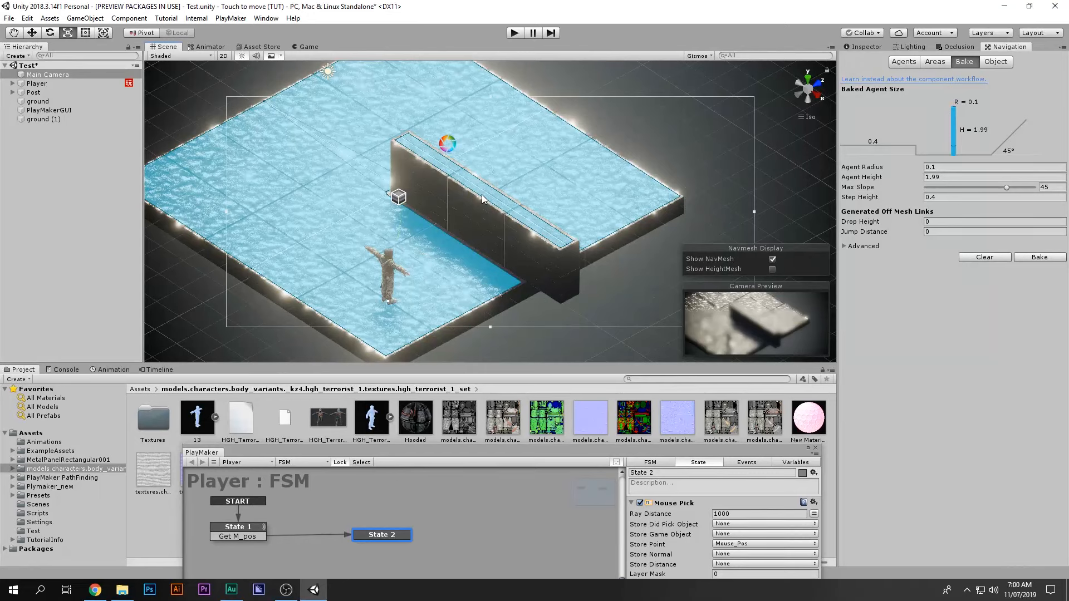
click(33, 92)
click(12, 93)
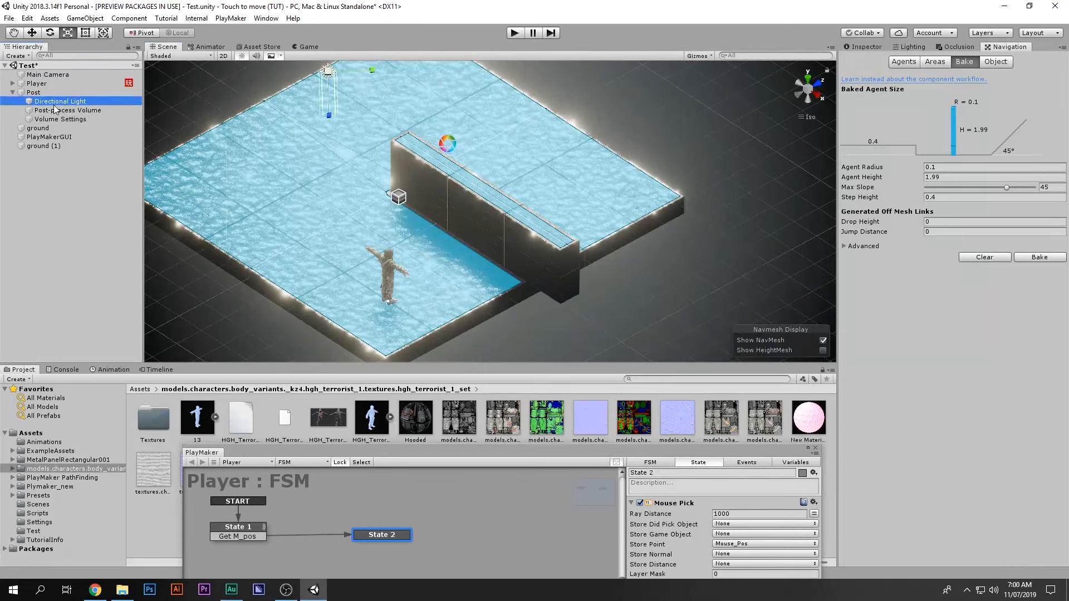
click(68, 111)
Step: Play the scene in the Game view, send the character onto the raised block, then stop
click(866, 46)
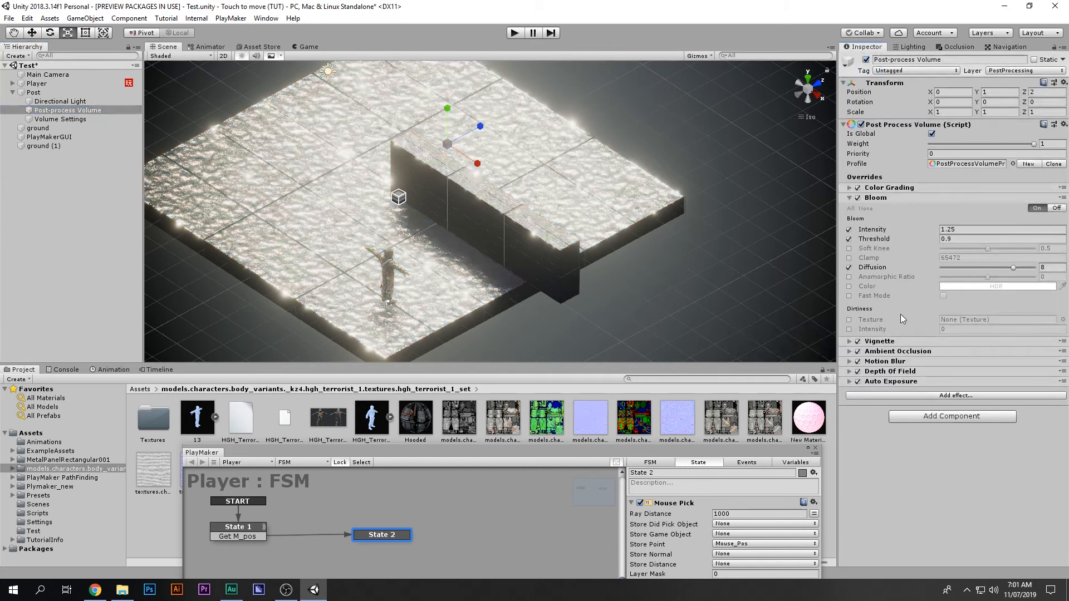
click(305, 47)
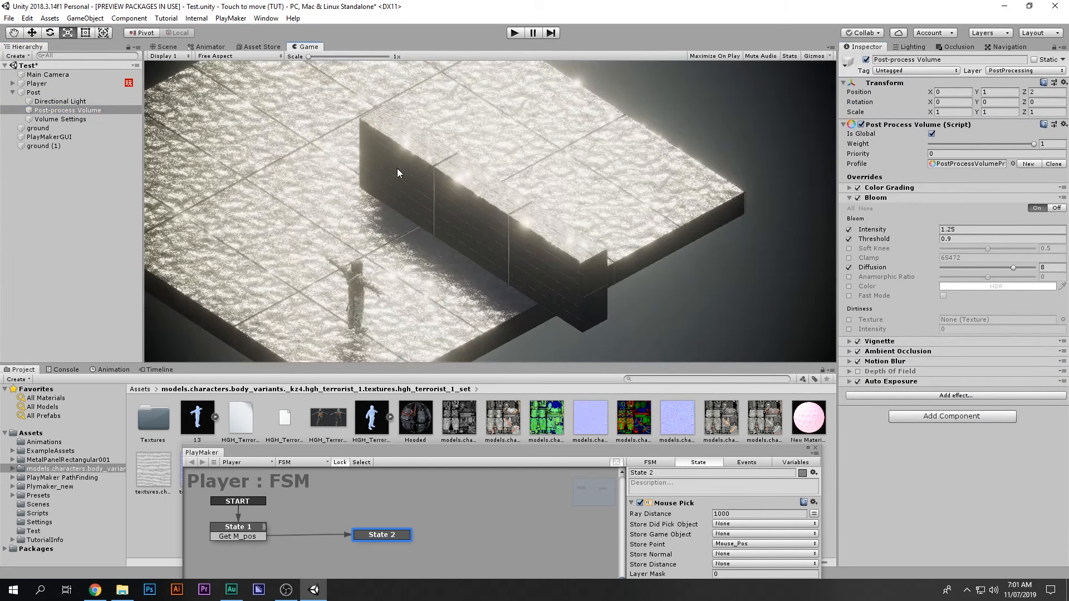
click(512, 33)
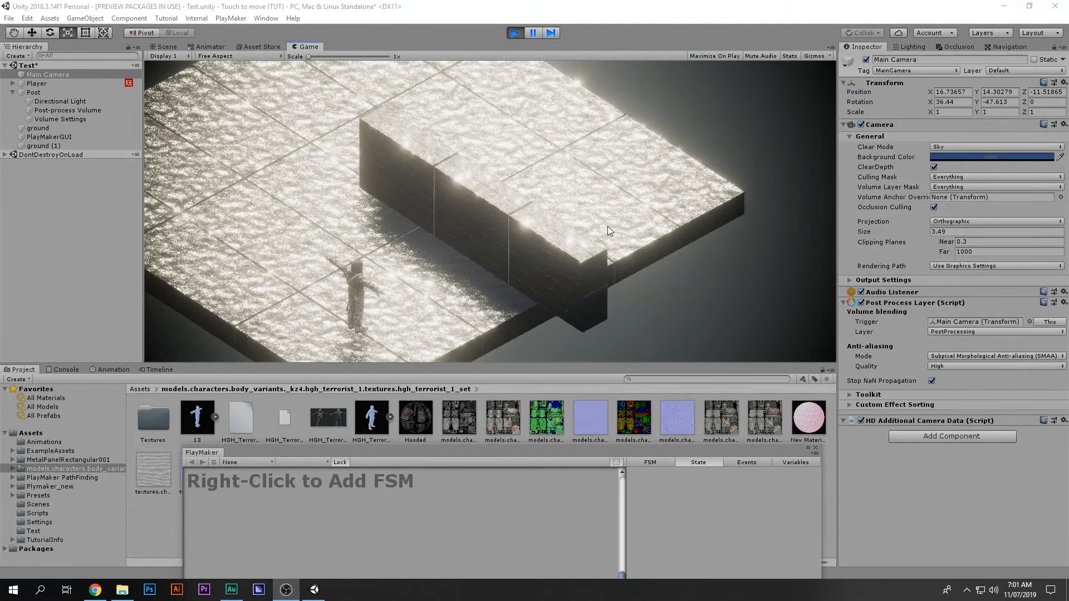
mouse_move(607, 227)
mouse_down()
mouse_move(426, 241)
mouse_move(332, 176)
mouse_move(349, 131)
mouse_move(365, 117)
mouse_move(452, 131)
mouse_move(496, 189)
mouse_move(570, 248)
mouse_up()
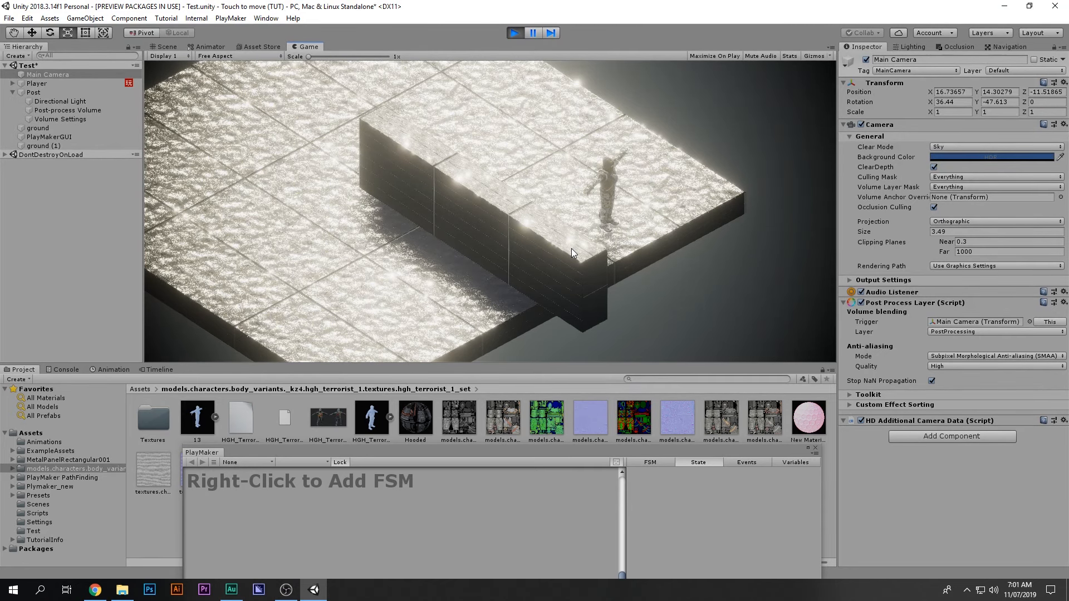
click(516, 33)
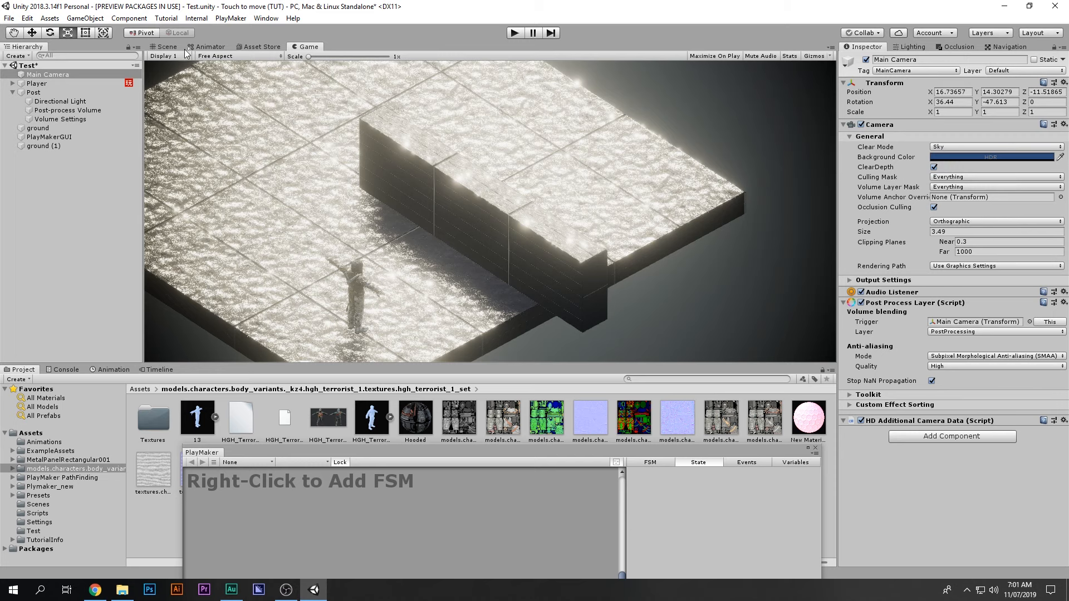
click(166, 47)
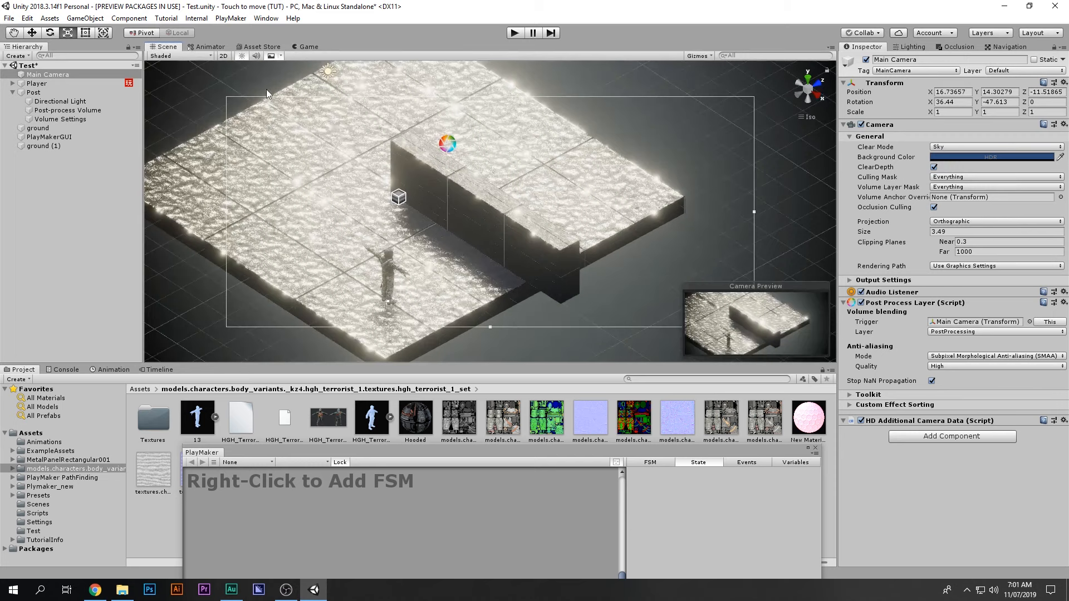
Step: Close PlayMaker and inspect the Idle, Running and Walking clips in the Animations folder
click(815, 449)
click(39, 442)
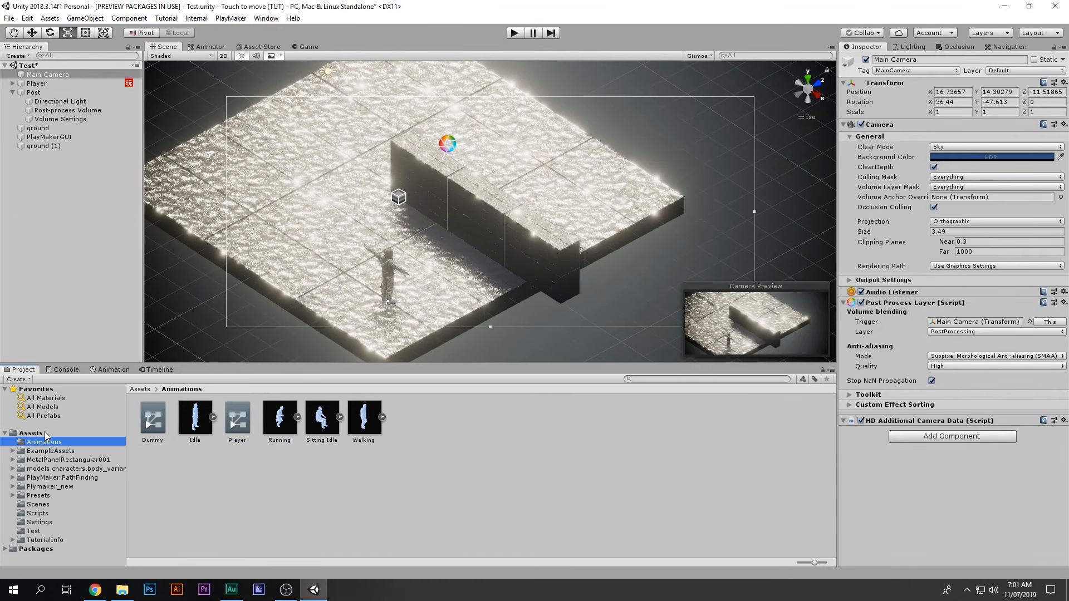
click(199, 422)
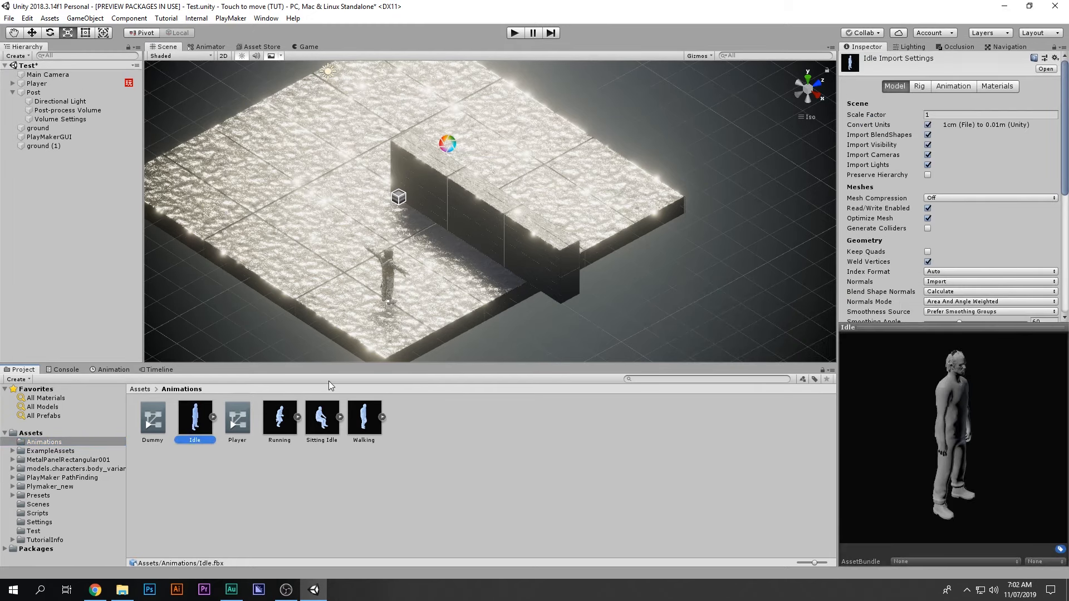
click(284, 420)
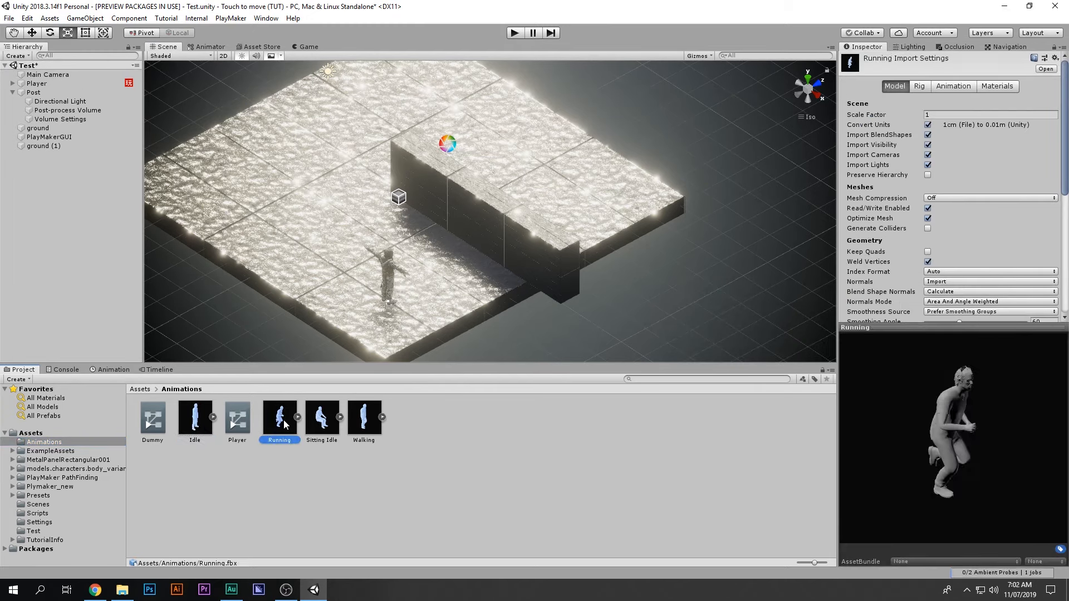
click(350, 429)
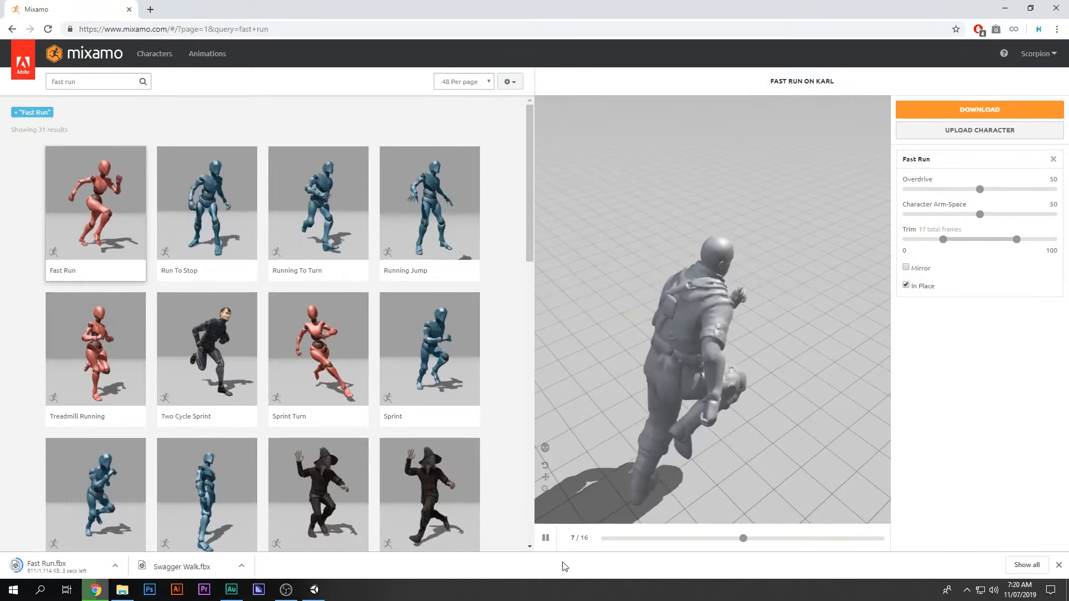
Step: Pause and orbit the Fast Run preview, then drag the downloaded Fast Run.fbx into the project
click(820, 386)
drag(771, 369, 698, 266)
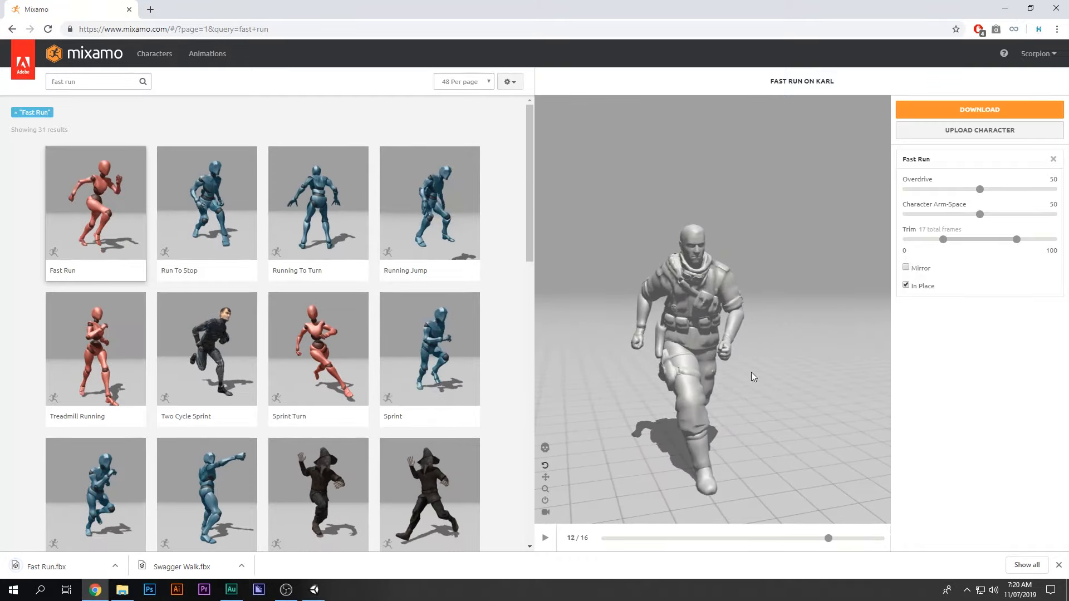
drag(45, 566, 163, 422)
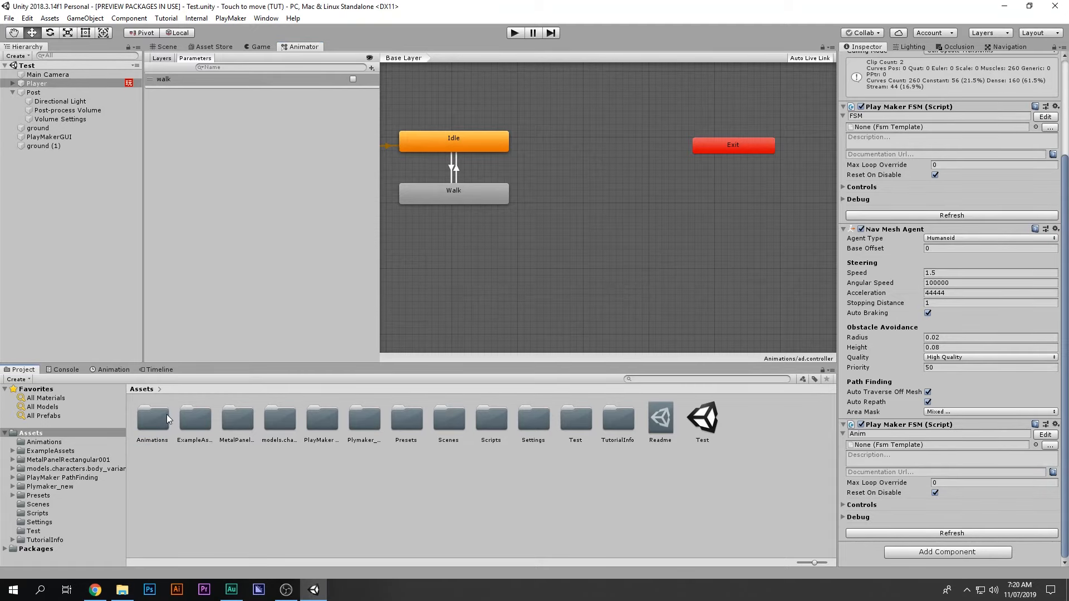
Step: Check that the Walking, Running and Idle clips use a Humanoid rig
double_click(164, 422)
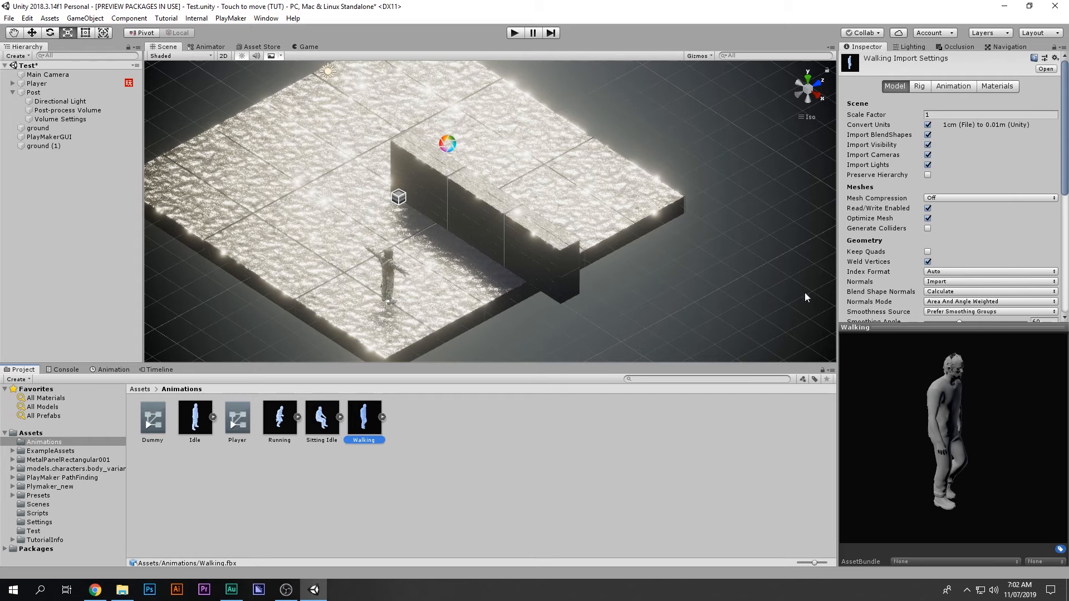
click(926, 87)
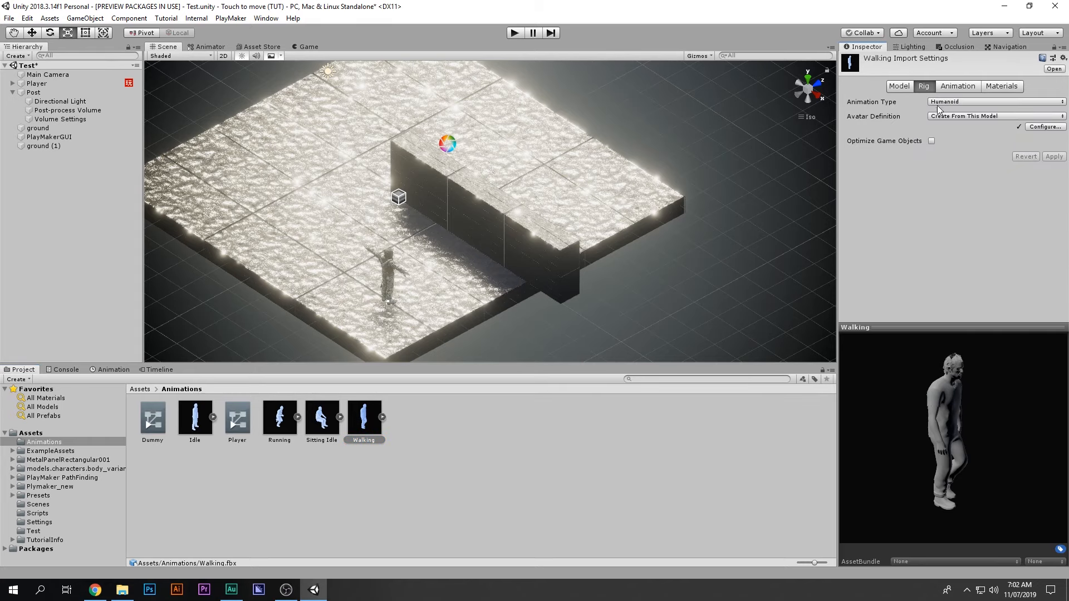
click(287, 432)
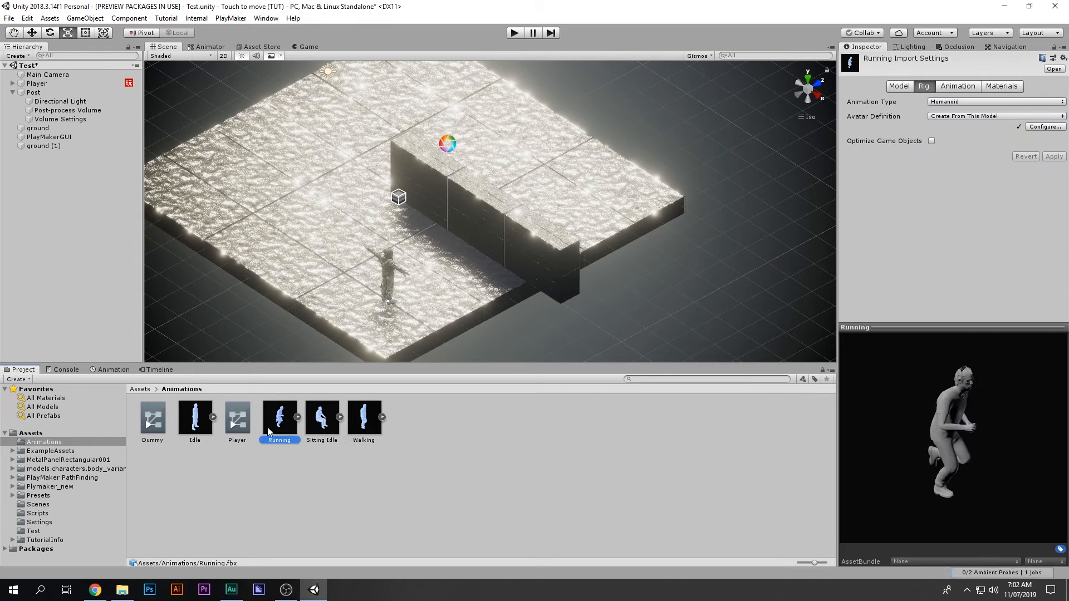
click(200, 428)
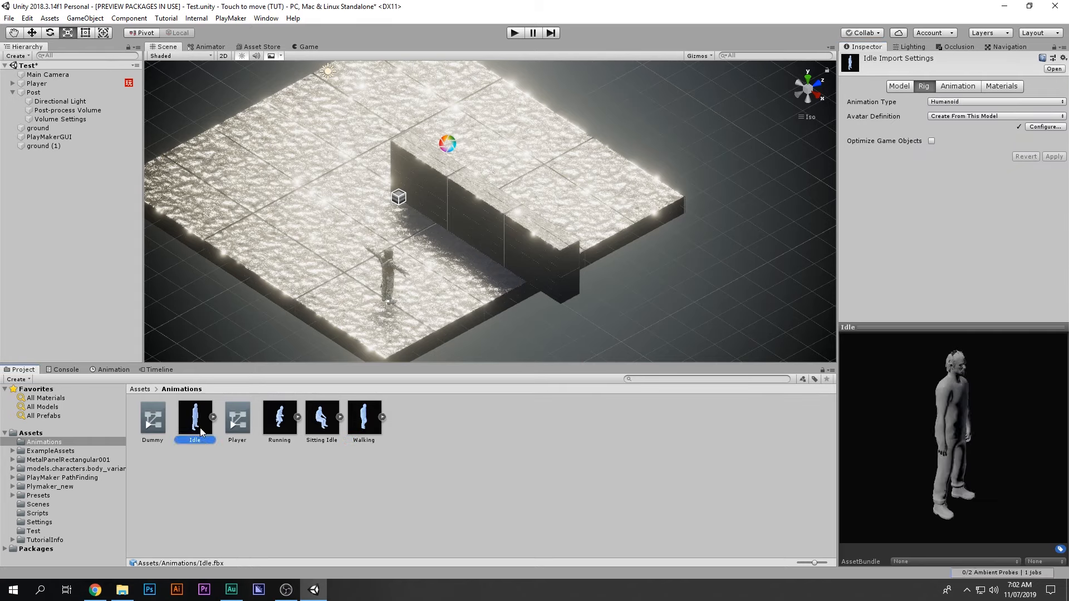
Step: Review each clip's Animation settings and preview the looping Walk animation
click(957, 87)
scroll(995, 268, down, 5)
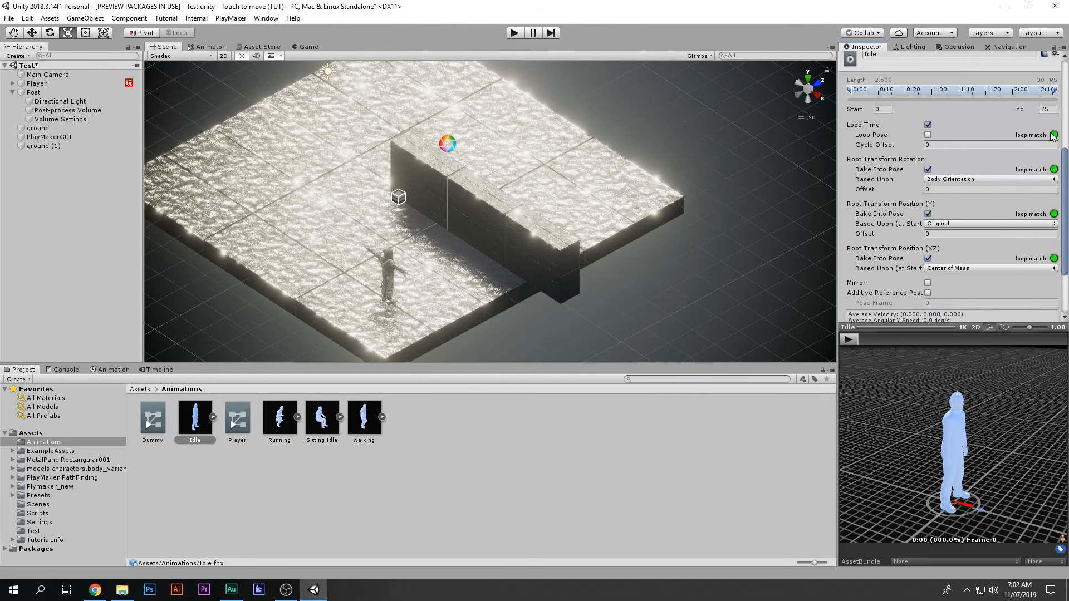
click(288, 419)
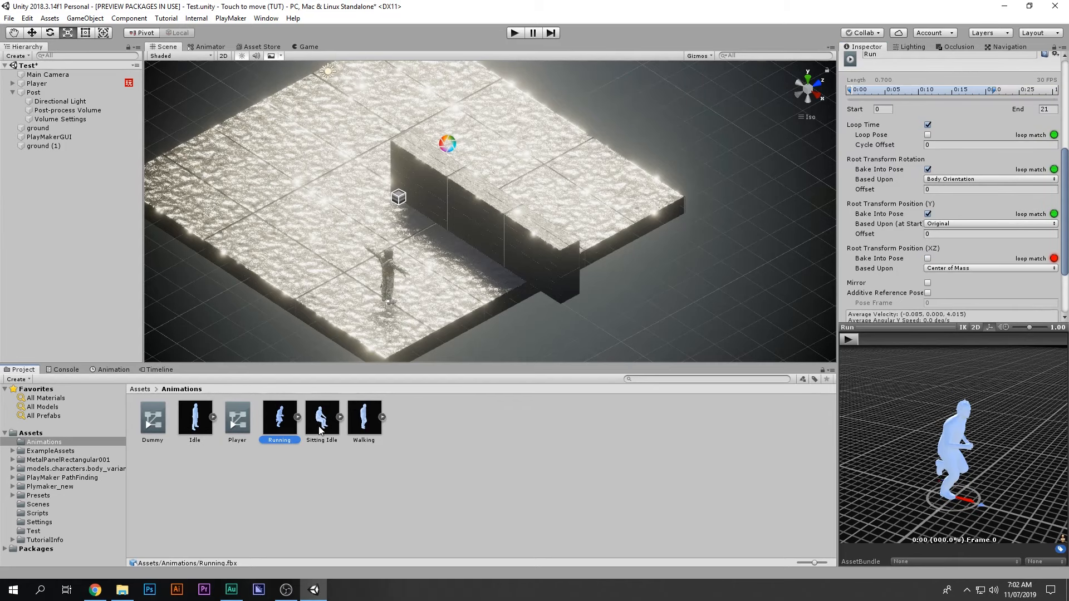
click(369, 415)
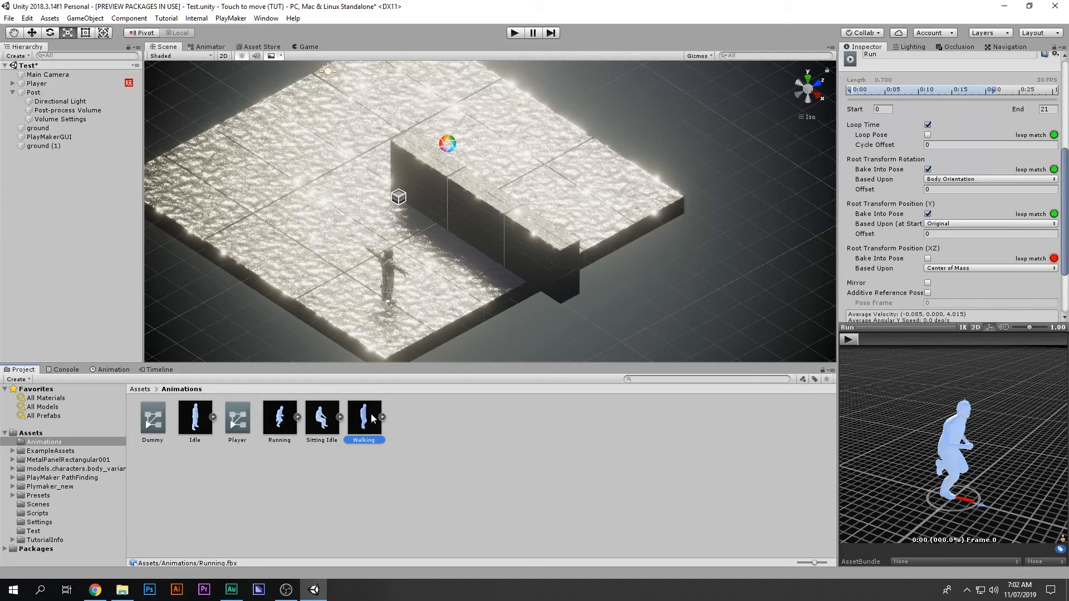
click(849, 340)
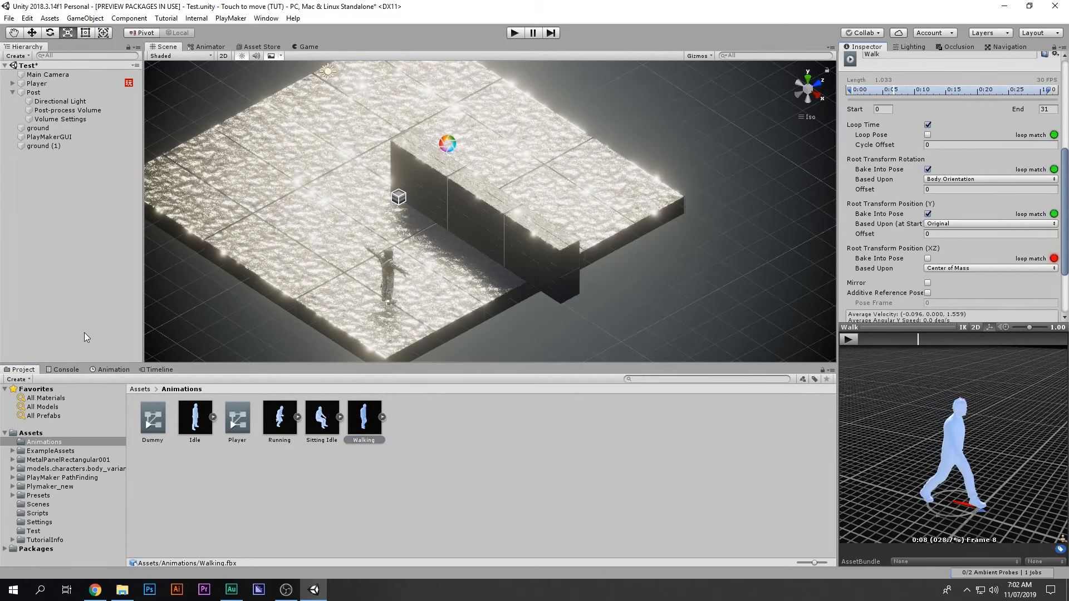
click(478, 418)
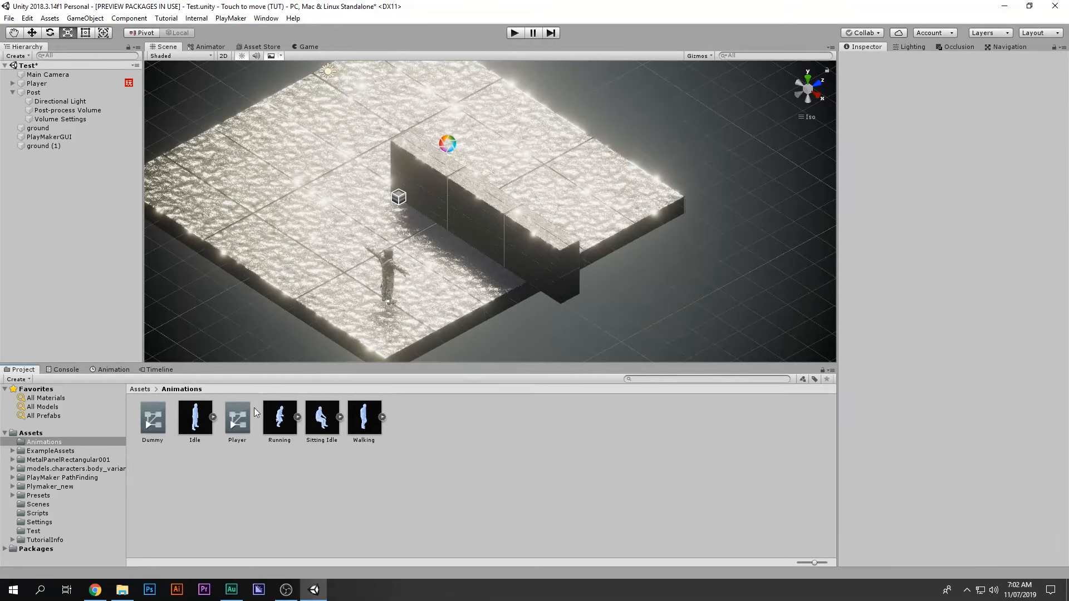
Step: Create a new Animator Controller named 'ad' and open it
right_click(245, 493)
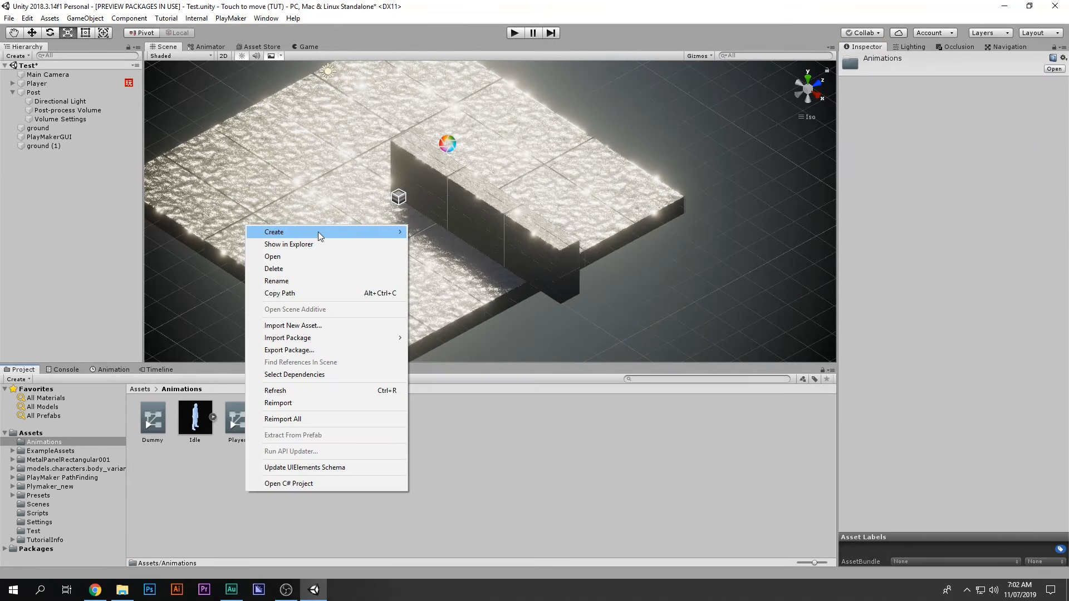
mouse_move(319, 231)
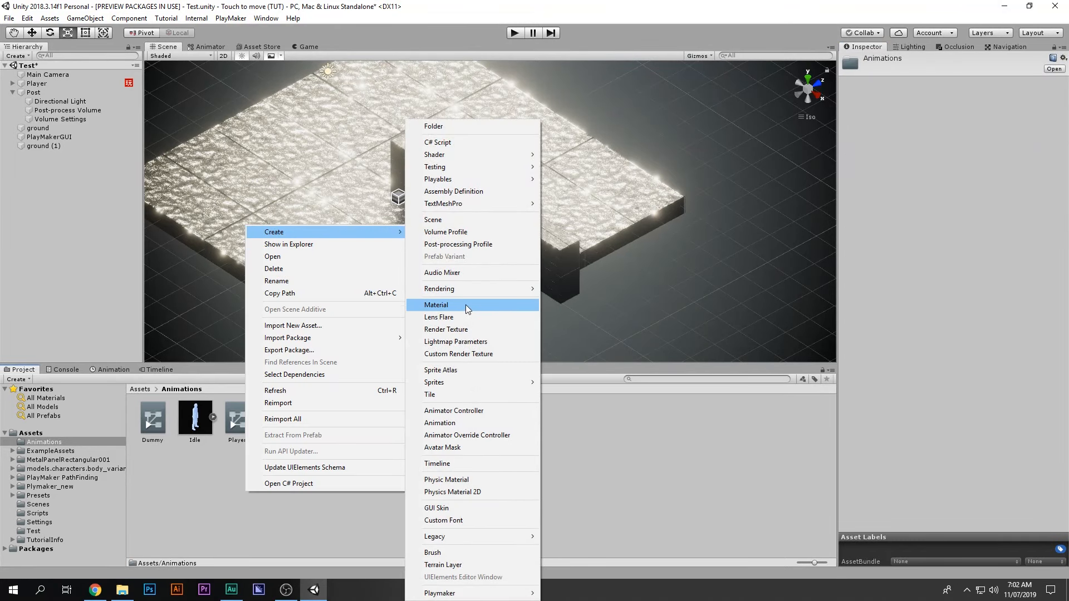
click(460, 412)
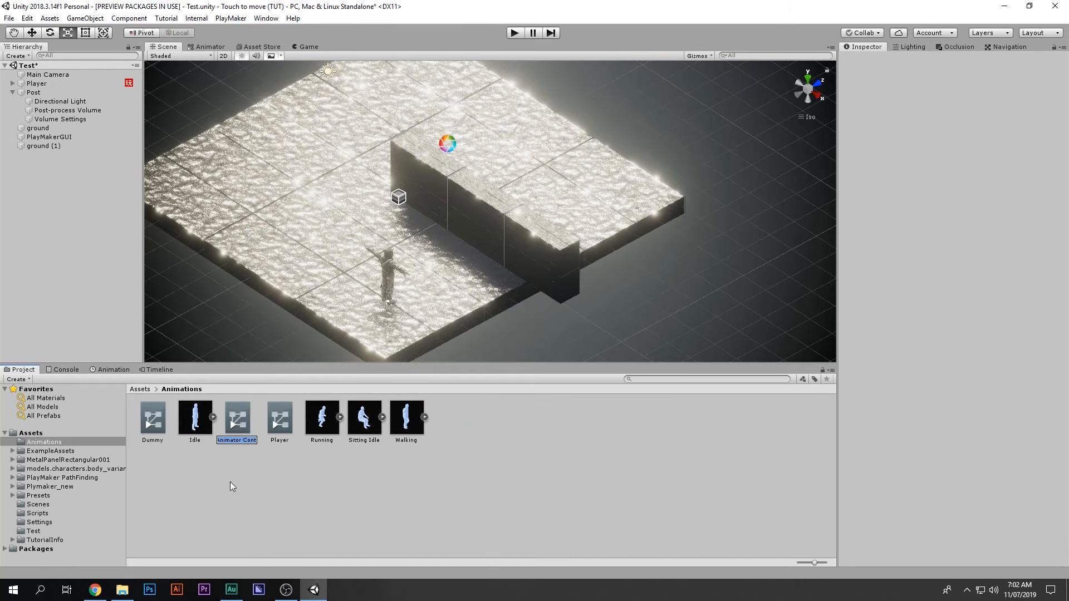
text(ad)
key(Return)
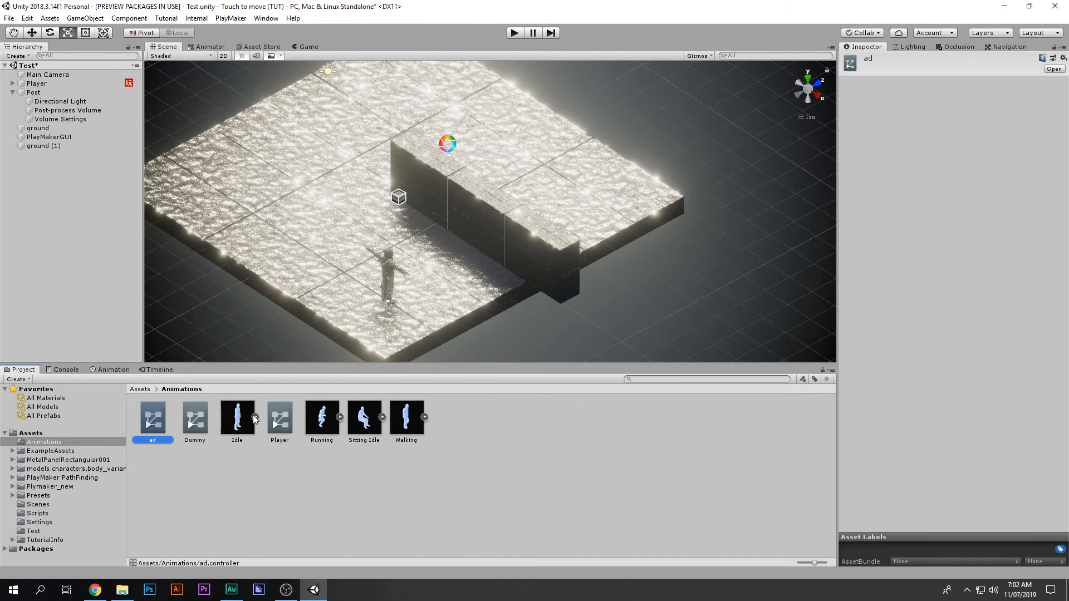
double_click(162, 420)
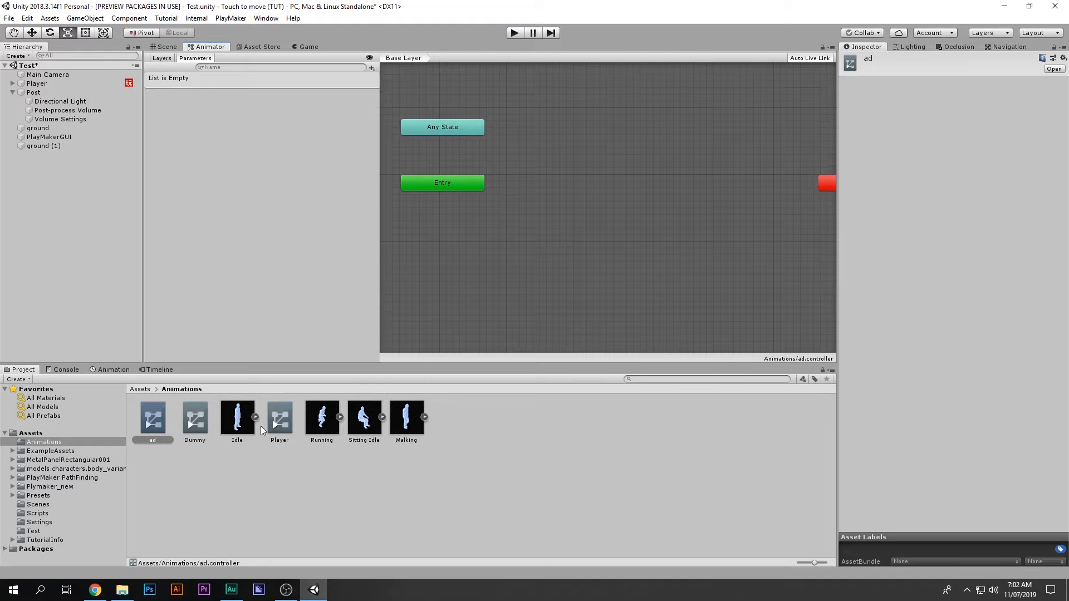
Step: Add Idle as default state and a Walk state, linked by transitions both ways
mouse_move(538, 184)
mouse_down()
mouse_move(553, 179)
mouse_move(545, 173)
mouse_up()
drag(516, 276, 551, 230)
right_click(570, 180)
click(591, 184)
click(565, 232)
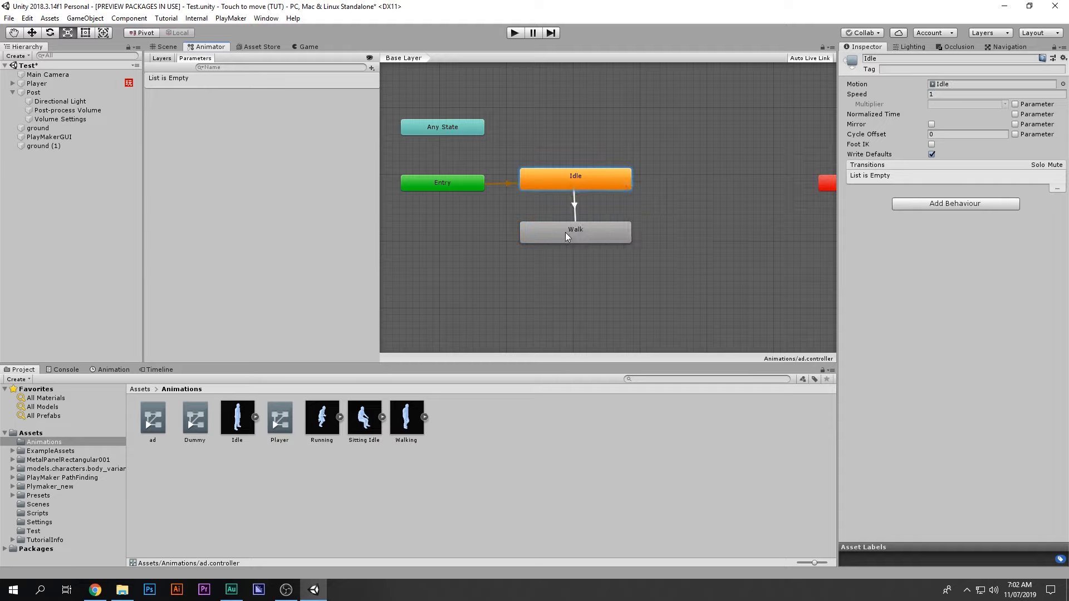
right_click(566, 233)
click(592, 238)
click(583, 176)
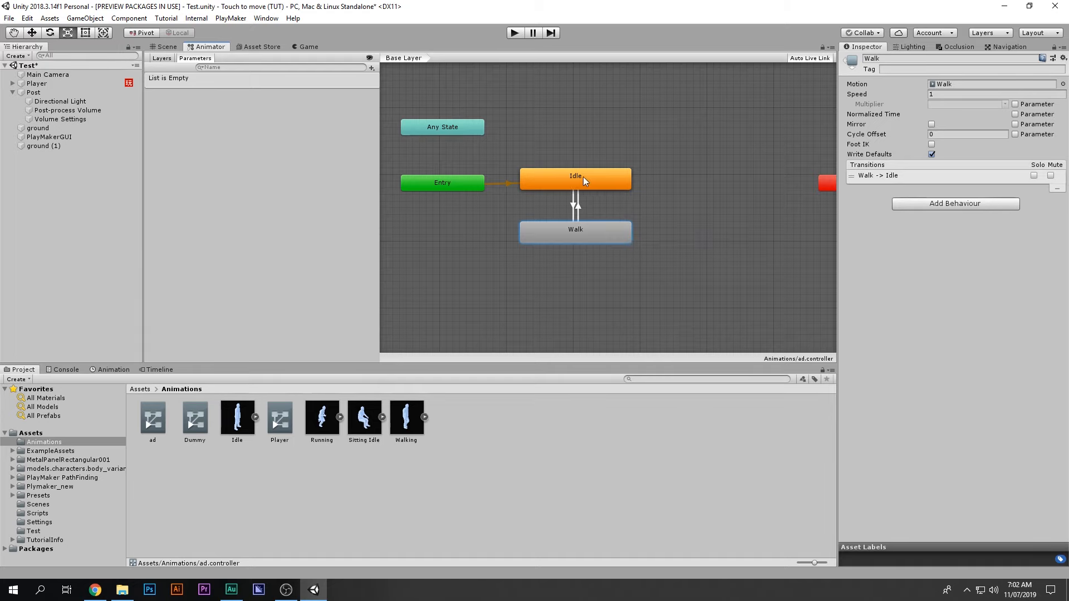
click(577, 206)
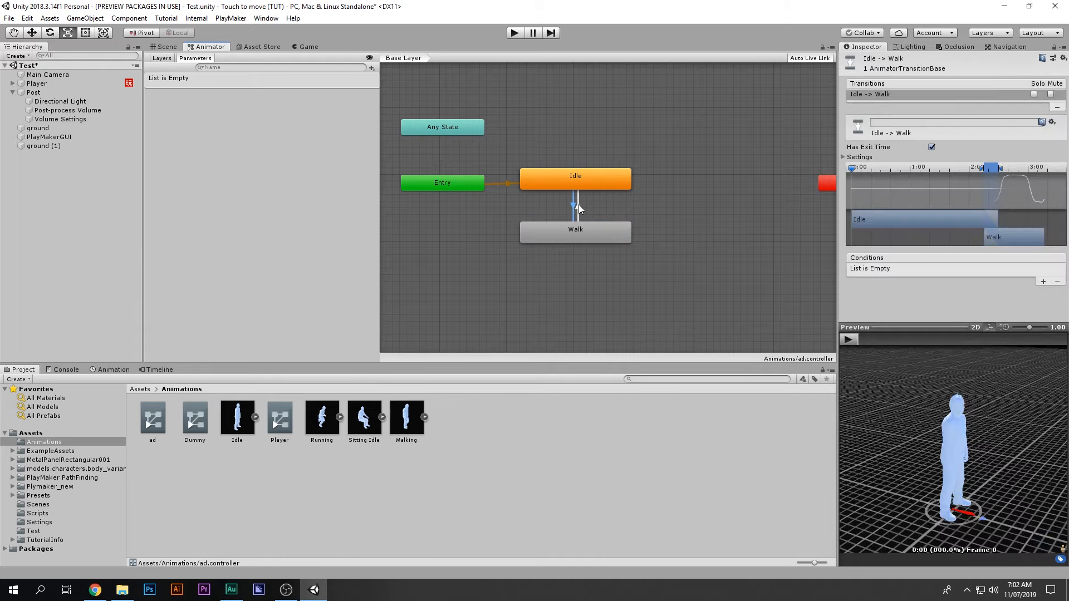
mouse_move(866, 339)
mouse_down()
mouse_move(994, 339)
mouse_move(855, 338)
mouse_up()
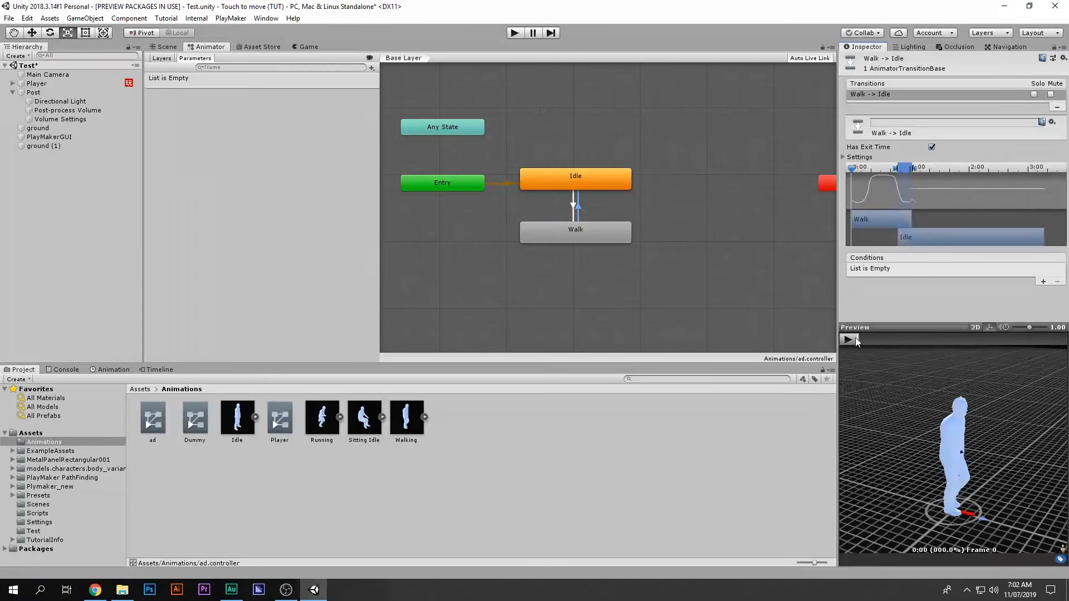
click(372, 67)
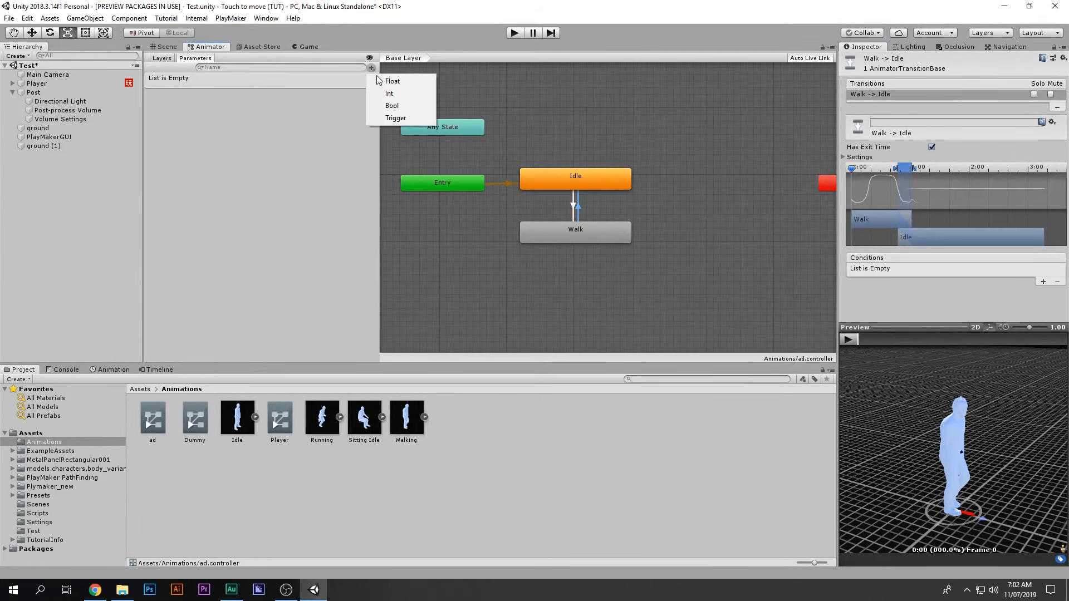
Step: Add a Bool parameter 'walk' and give Idle→Walk the condition walk true
click(415, 106)
text(walk)
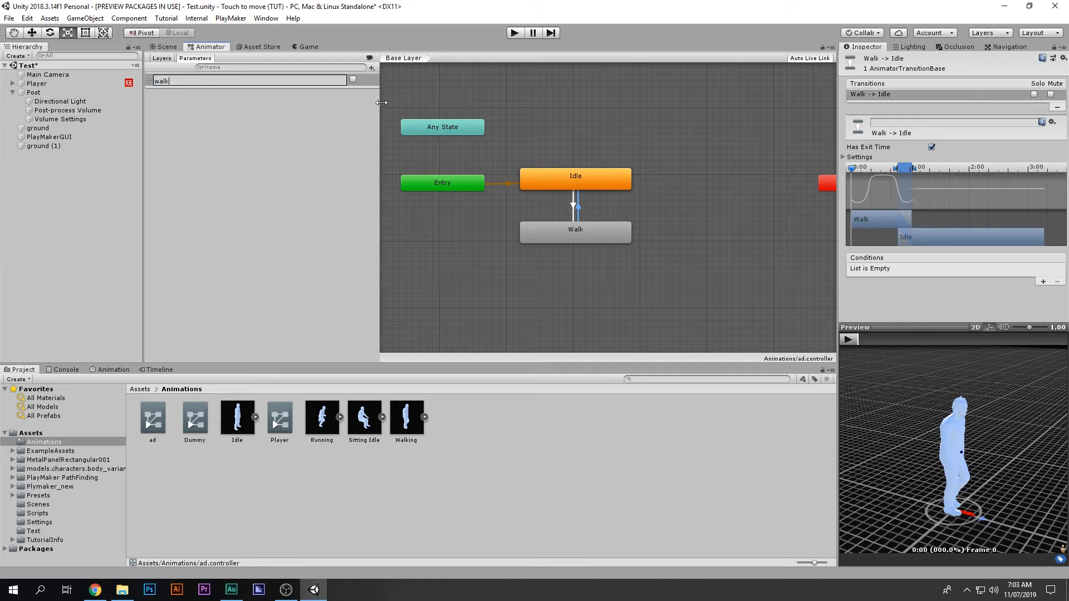
key(Return)
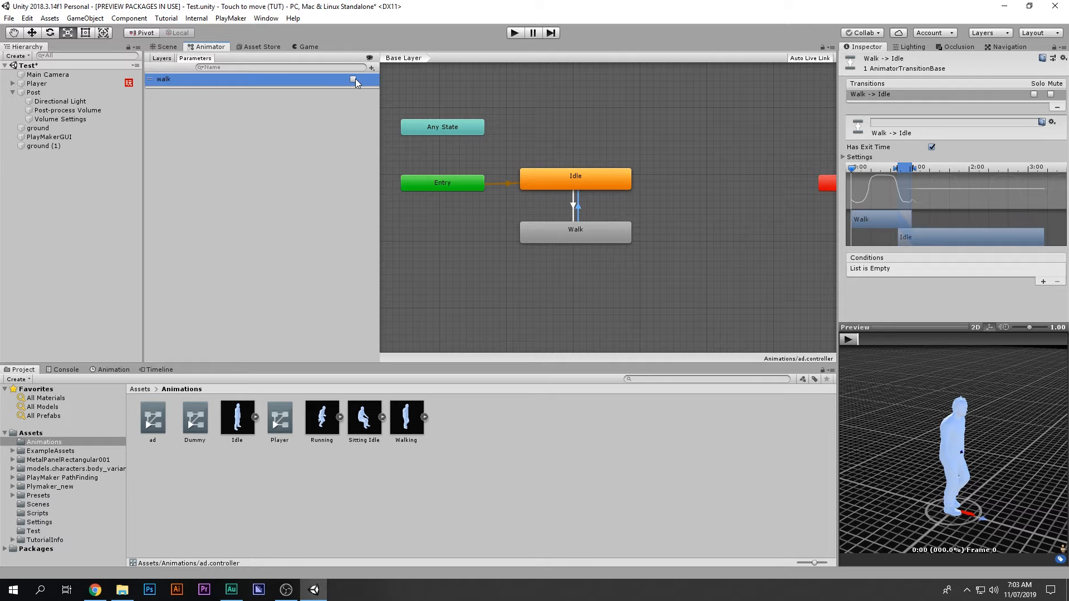
click(574, 204)
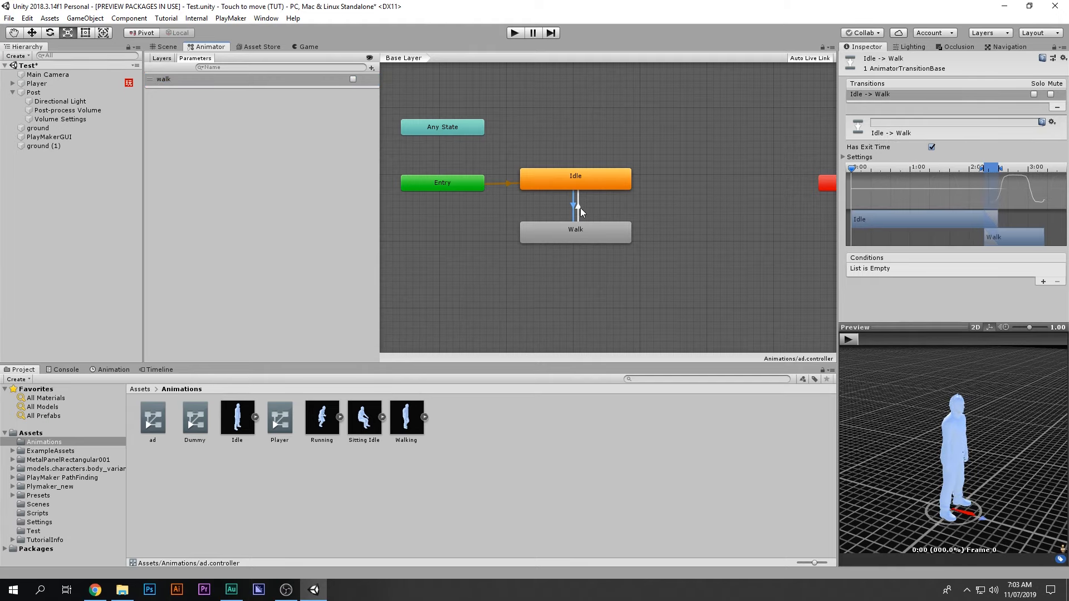
click(937, 265)
click(1040, 280)
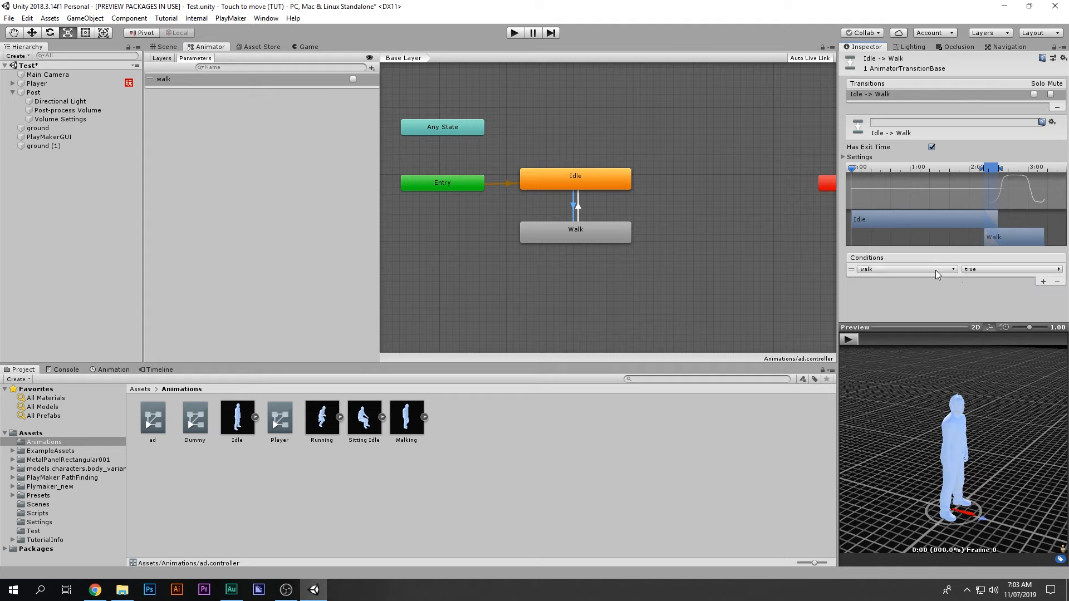
Step: Make Walk→Idle require walk false and disable Has Exit Time on both transitions
click(577, 209)
click(1042, 281)
click(982, 269)
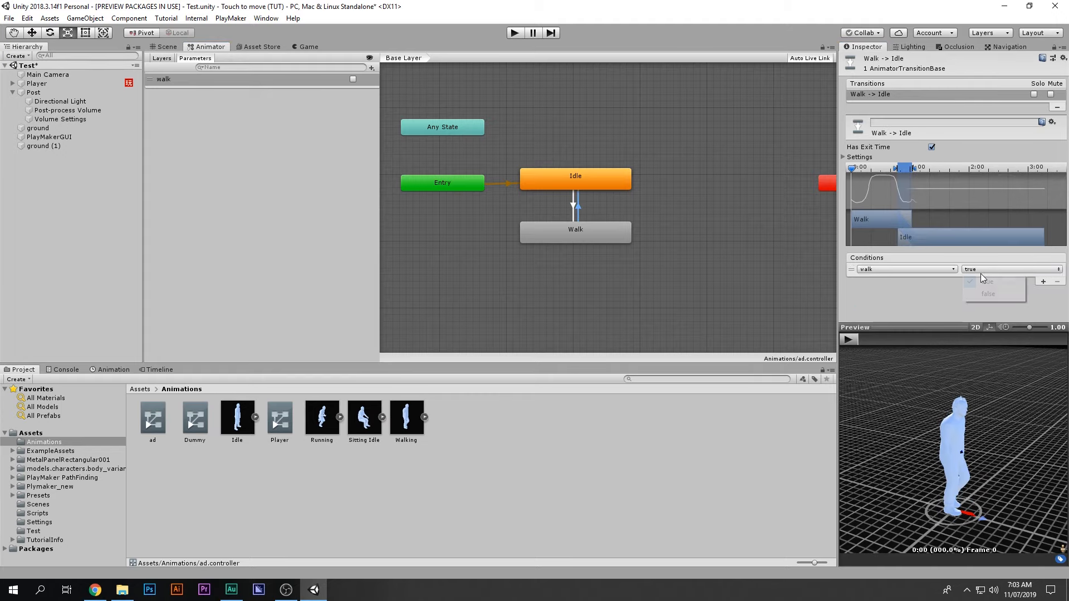
click(988, 294)
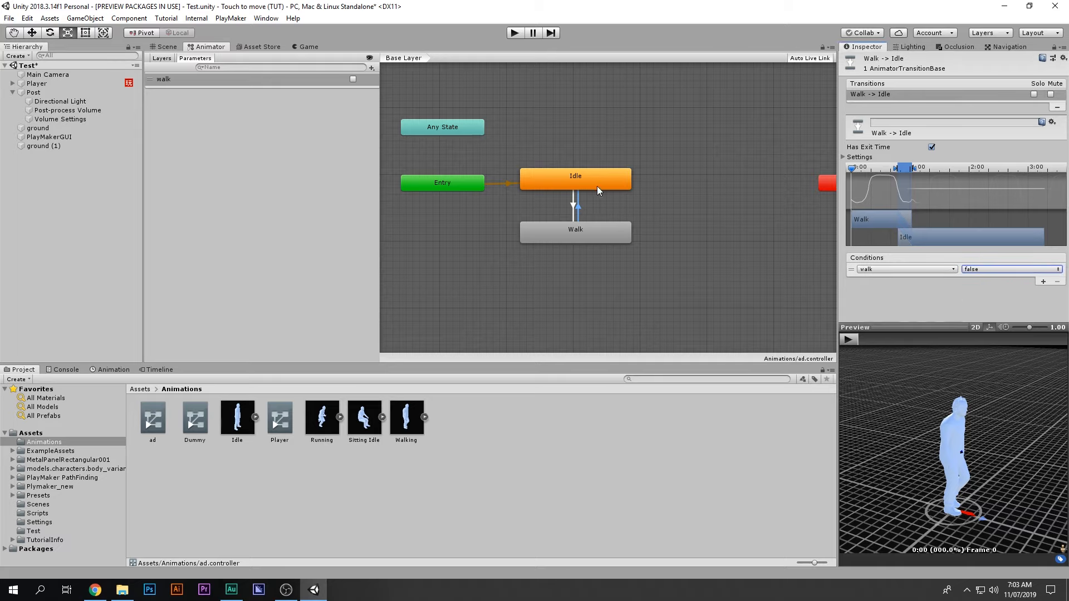
click(932, 148)
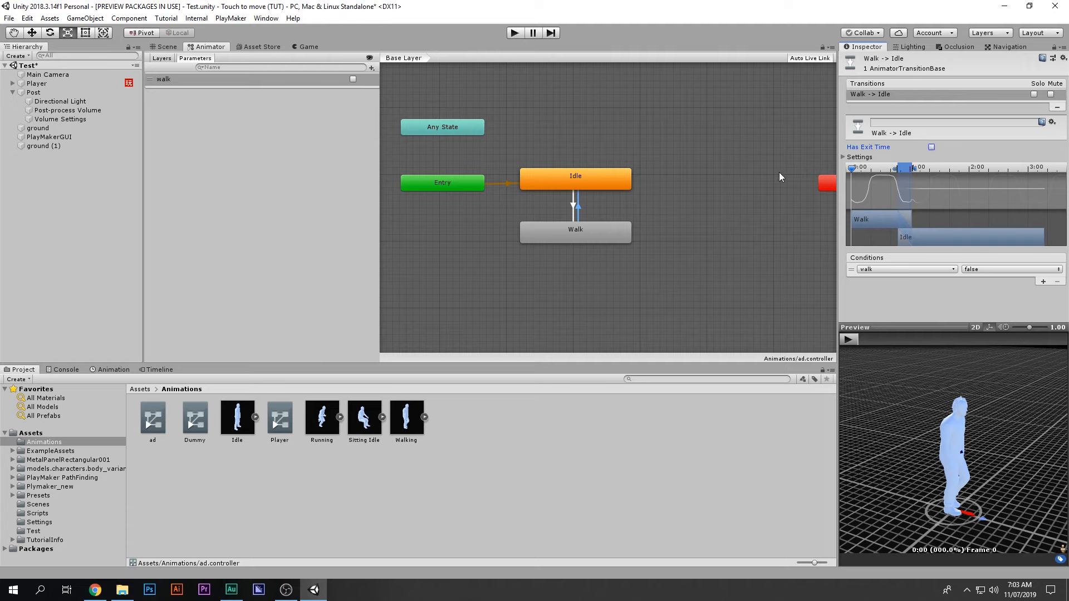
click(586, 210)
click(931, 147)
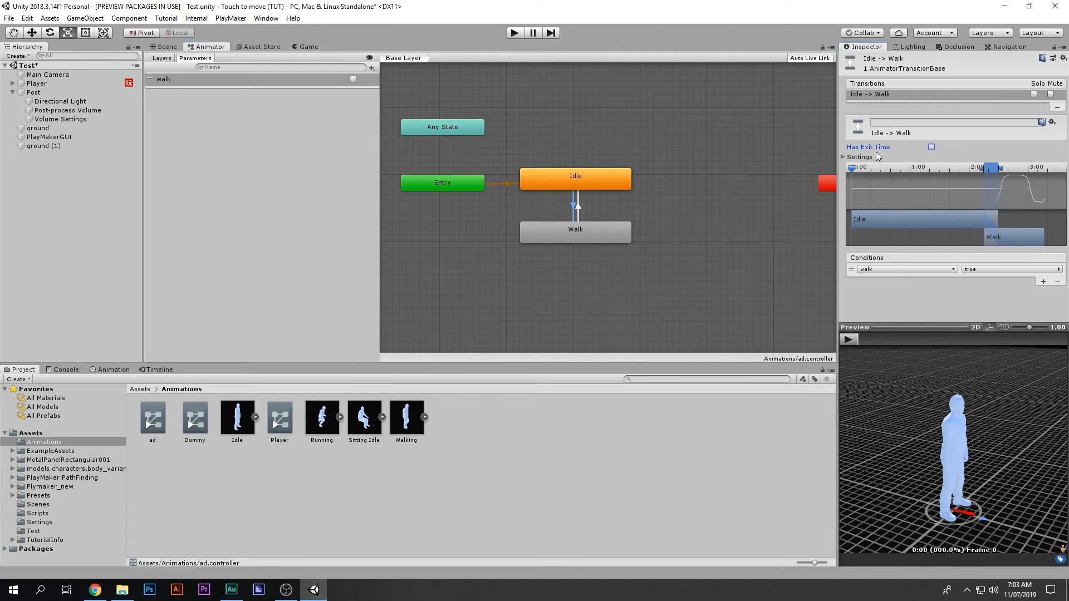
click(578, 208)
click(573, 207)
drag(221, 52, 784, 456)
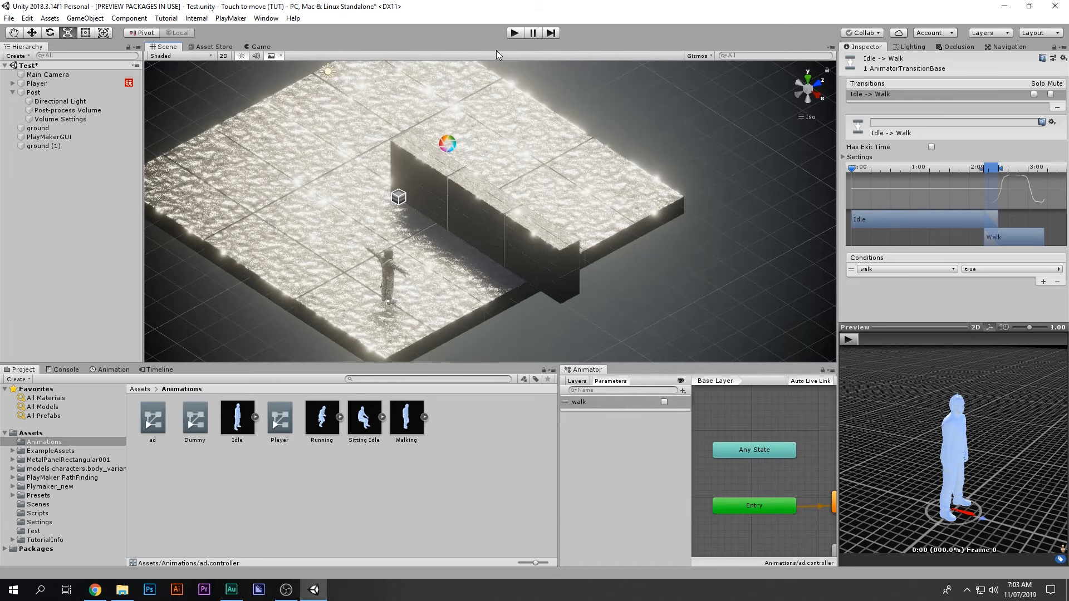
Step: Run a brief play test, then assign ad.controller to the Player's Animator Controller field
click(513, 33)
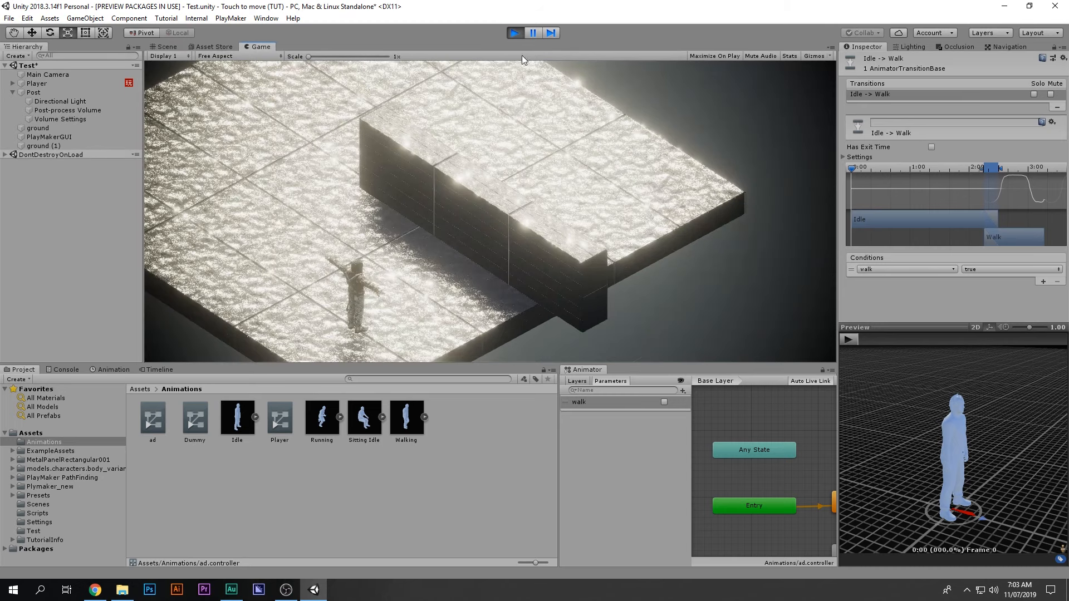
click(517, 32)
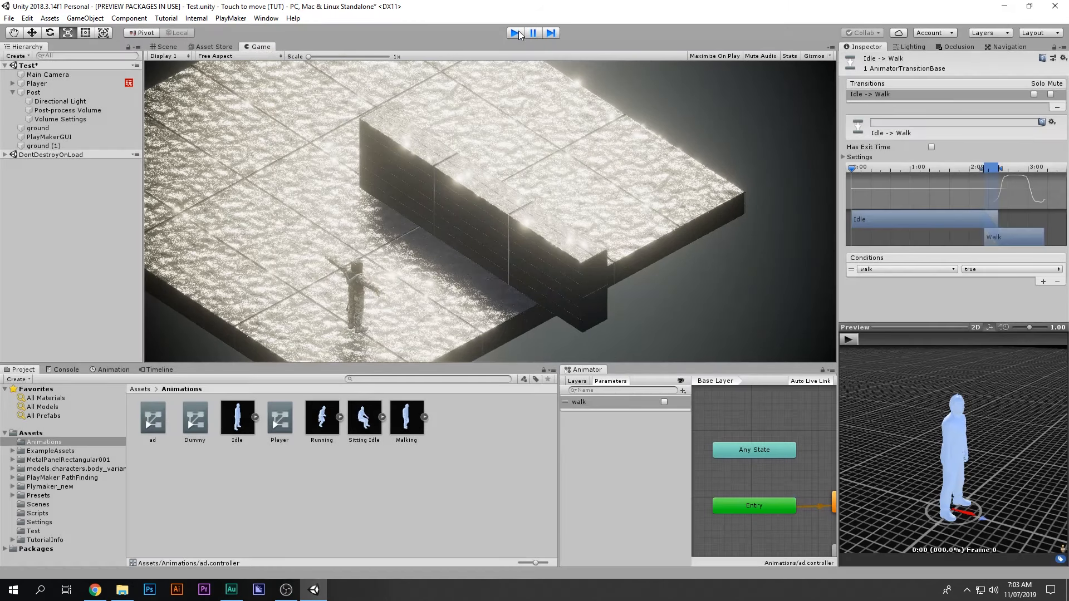
click(43, 83)
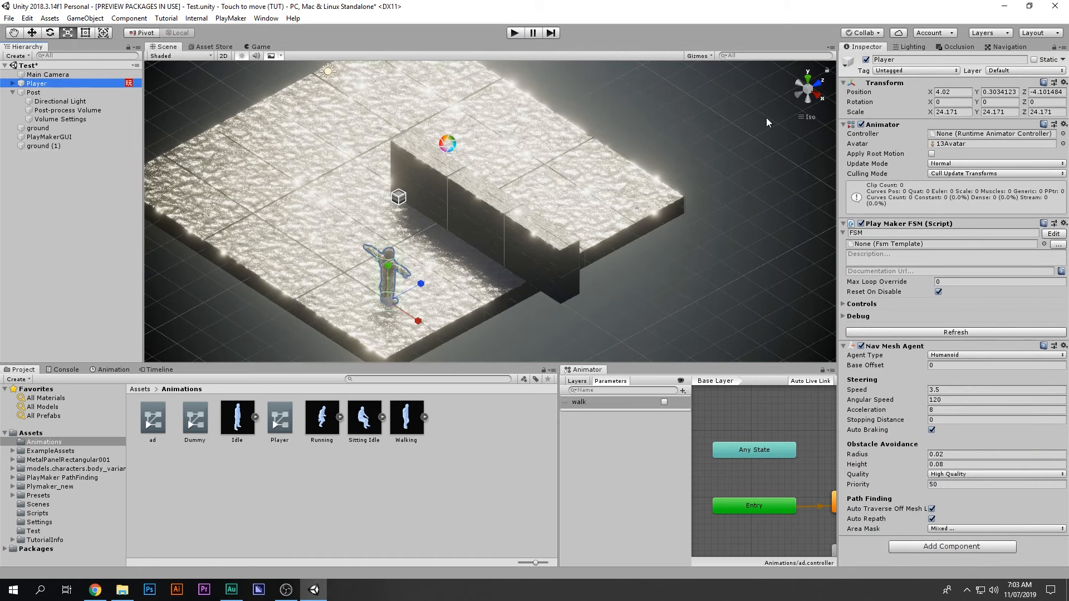
drag(153, 420, 957, 140)
Step: Delete the unused Dummy and Player controllers and view the ad controller's Idle and Walk states
click(280, 418)
ctrl+click(191, 420)
key(shift+Delete)
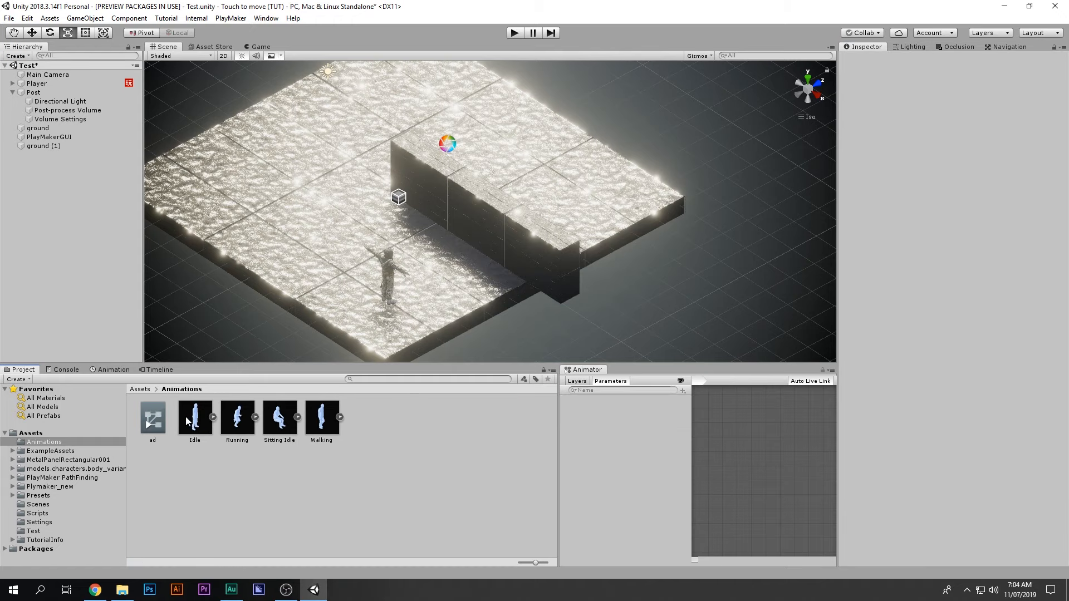
click(163, 418)
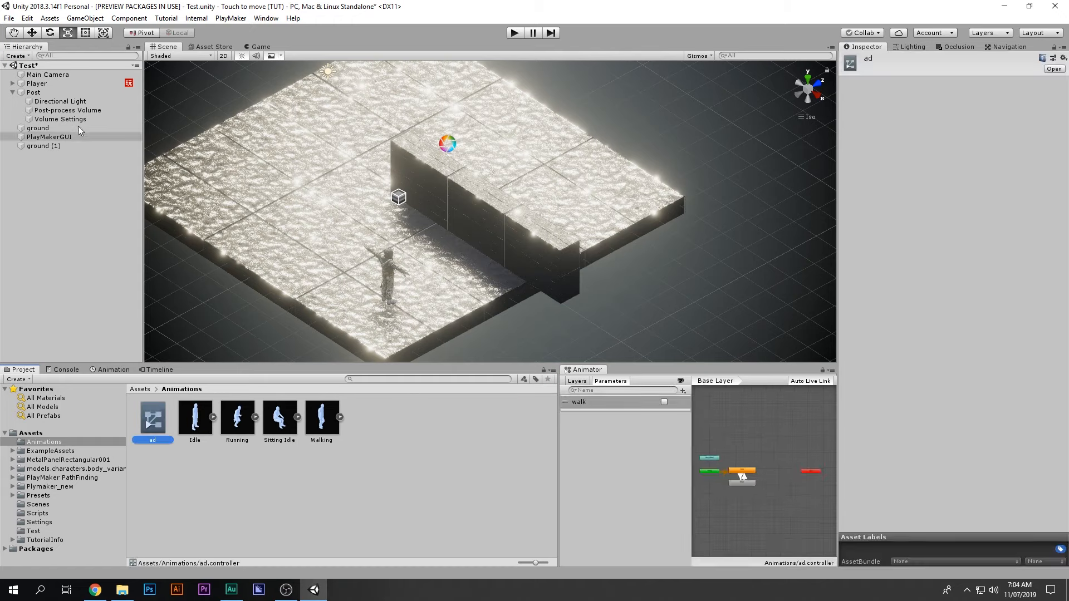
scroll(742, 466, up, 5)
middle_drag(742, 465, 724, 432)
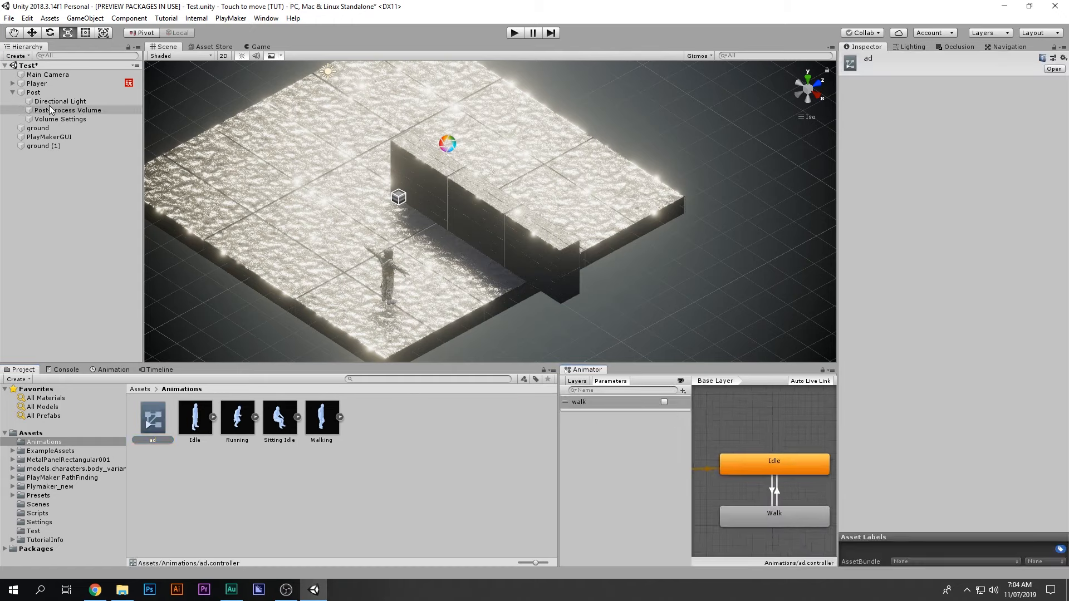
Step: Enable Apply Root Motion on the Player and play-test its Idle animation
click(38, 84)
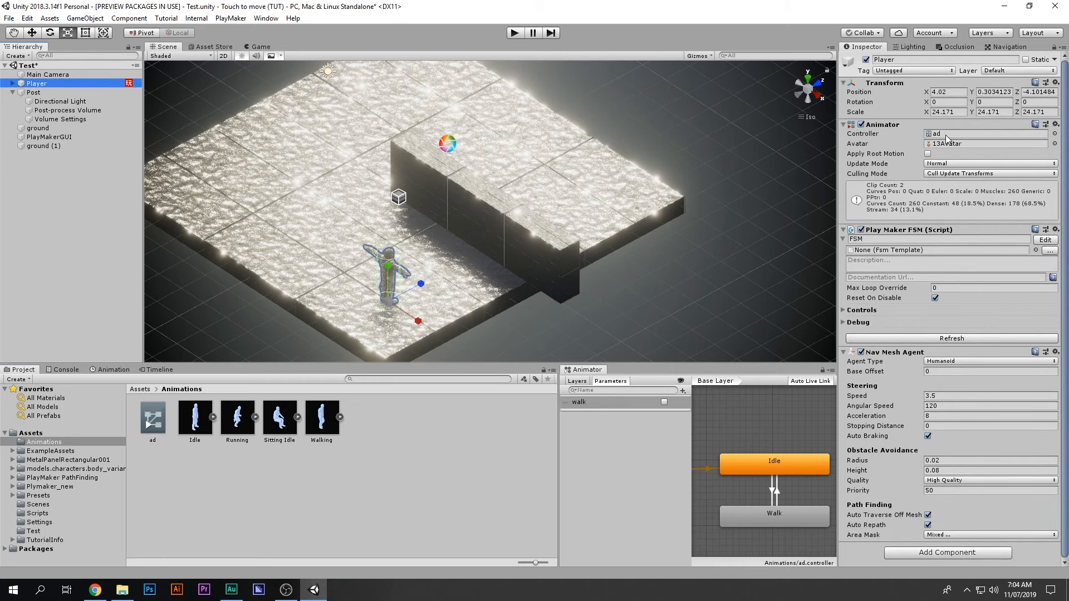
click(928, 154)
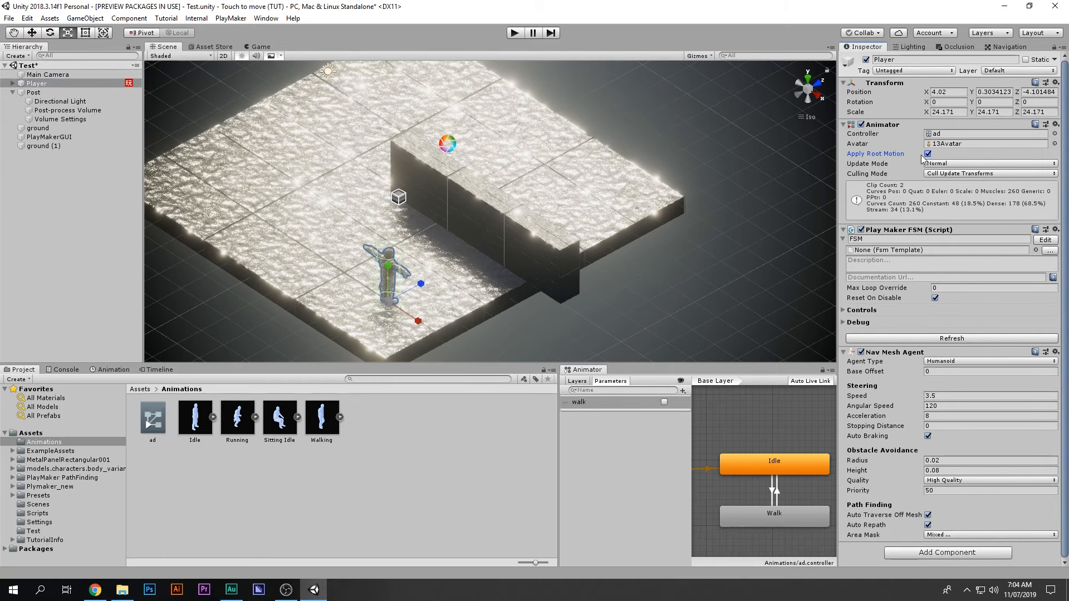
click(514, 33)
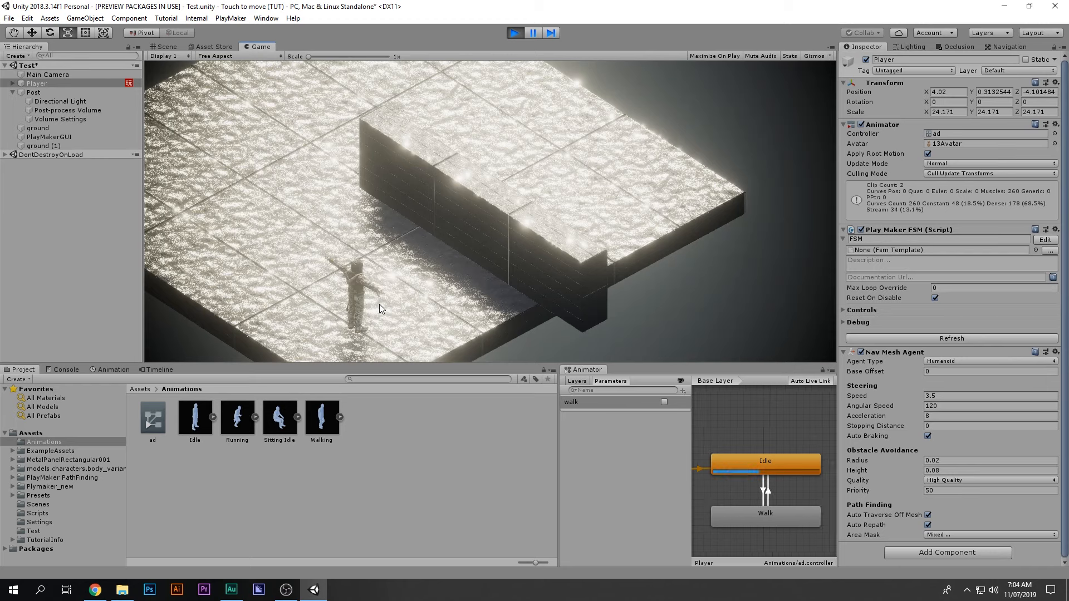
click(515, 33)
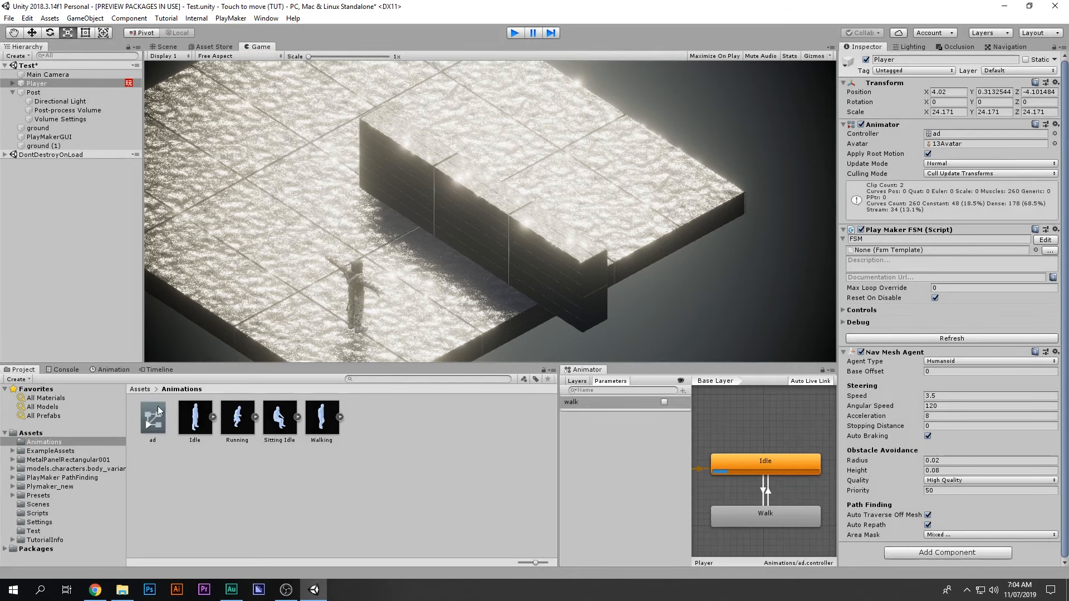
click(41, 434)
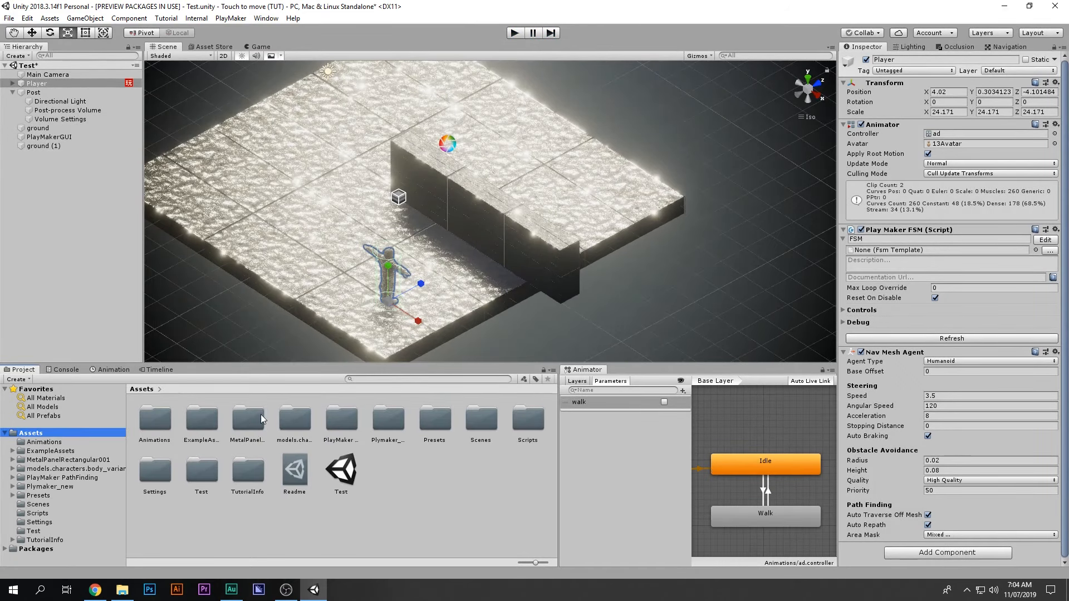
Step: Set the 13 character model's rig animation type to Humanoid and apply it
double_click(293, 419)
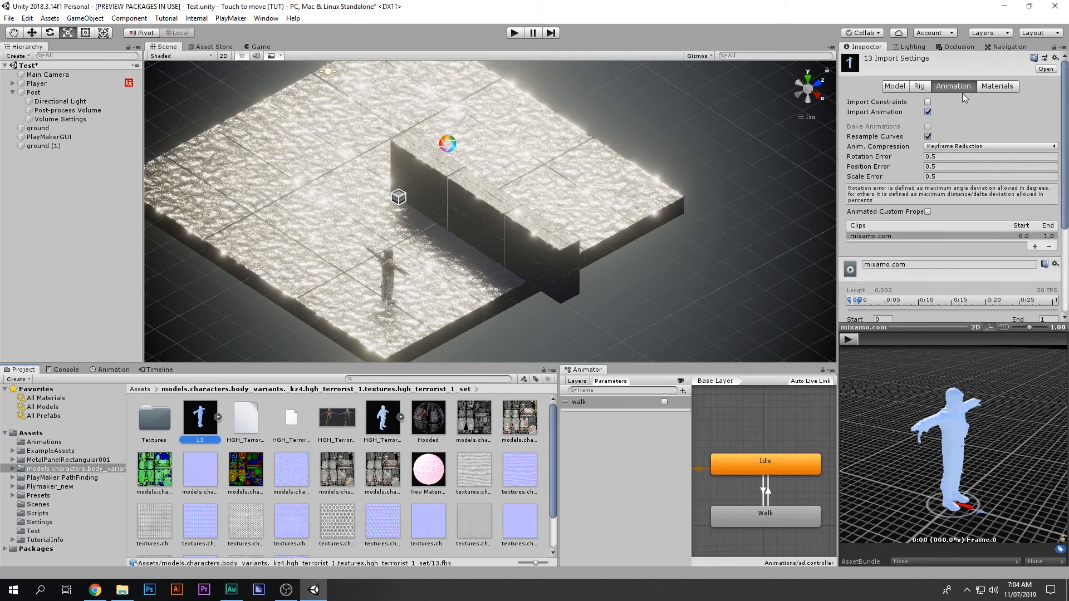
click(924, 87)
click(931, 102)
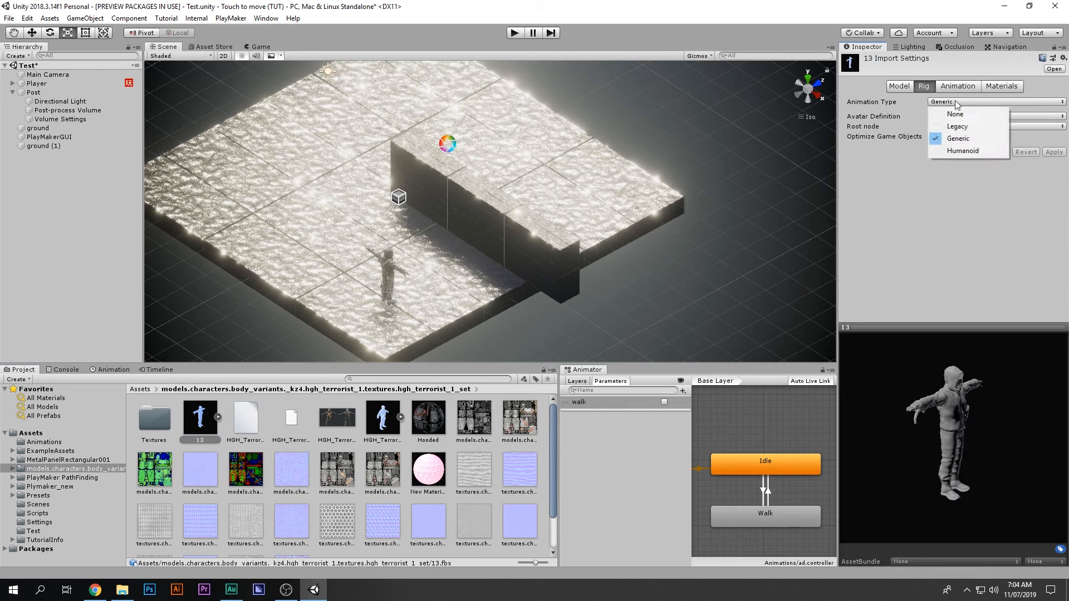
click(951, 156)
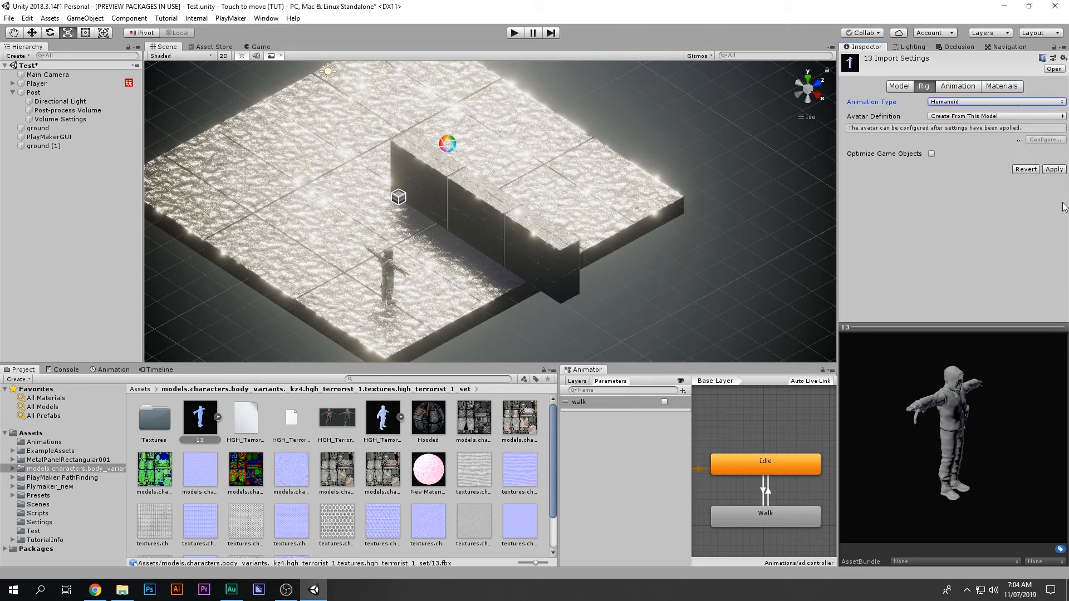
click(1058, 170)
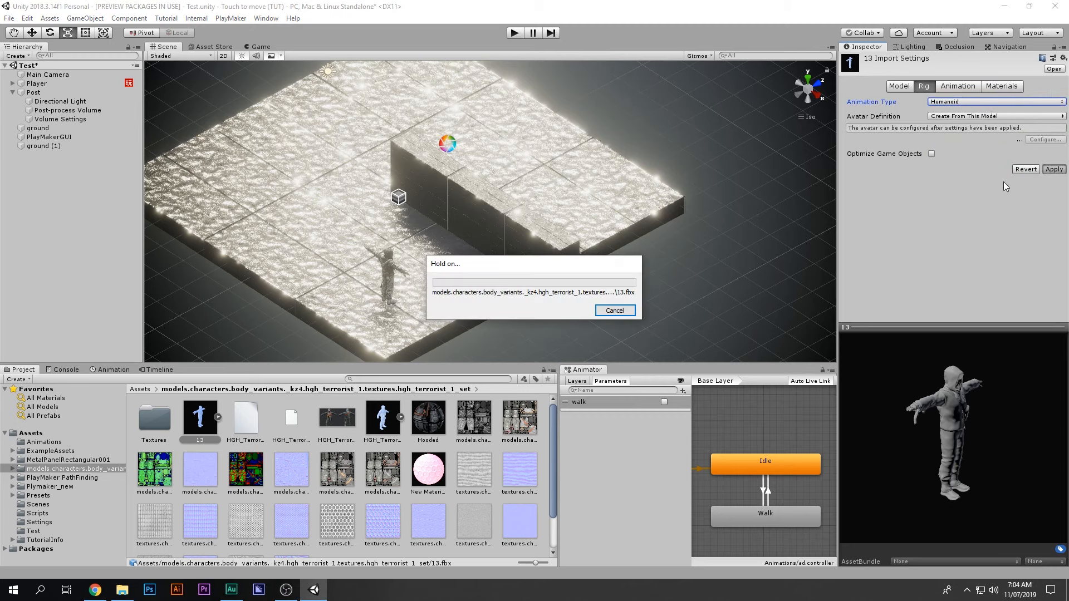
Step: Play-test by toggling the walk parameter between Walk and Idle, ending on Idle, then exit play mode
click(518, 33)
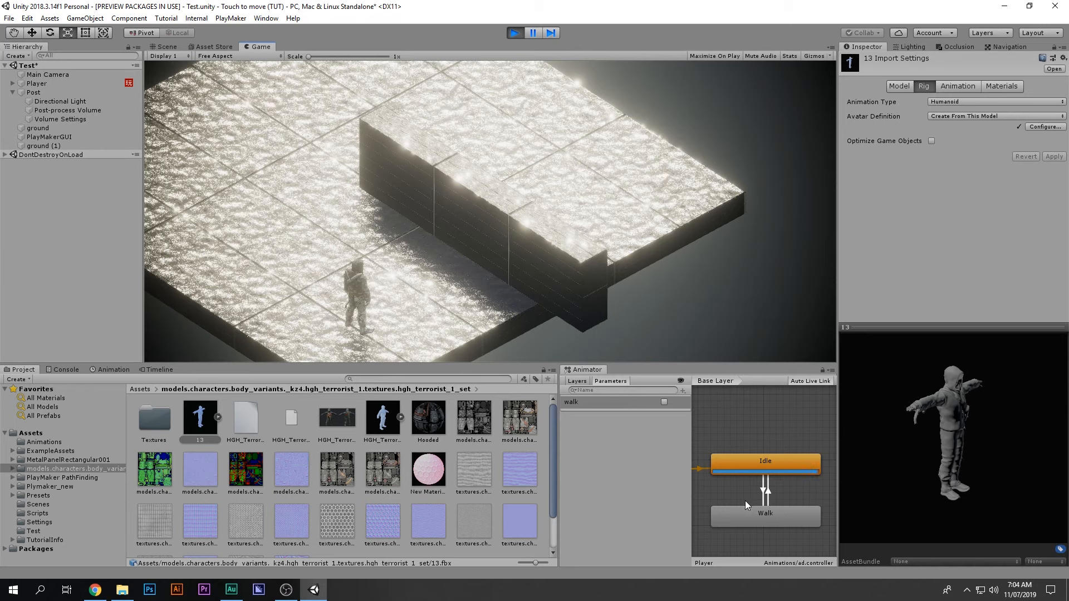
click(664, 402)
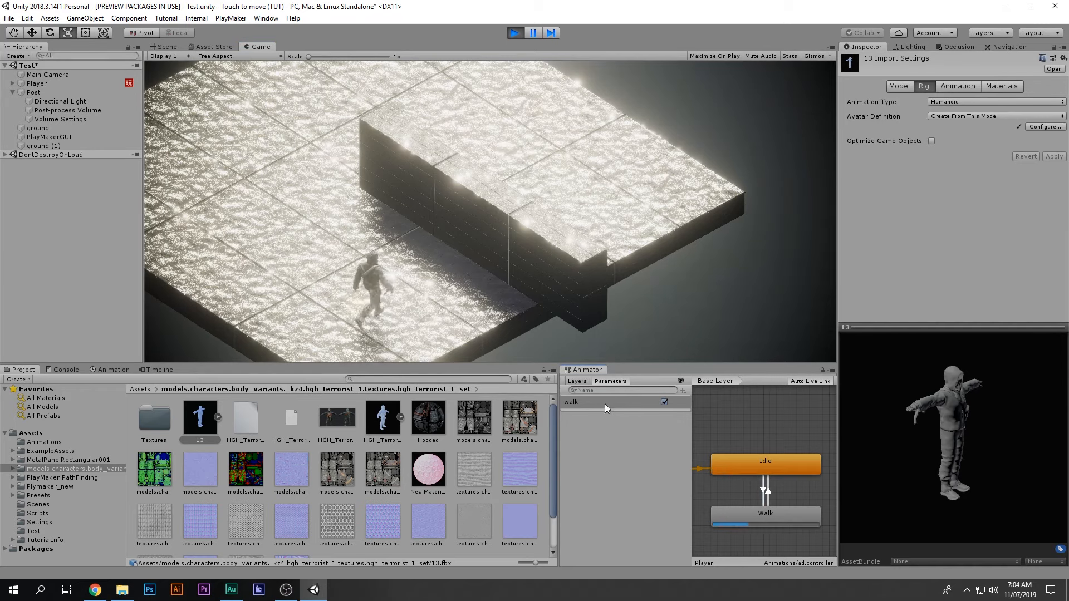
click(665, 403)
click(664, 402)
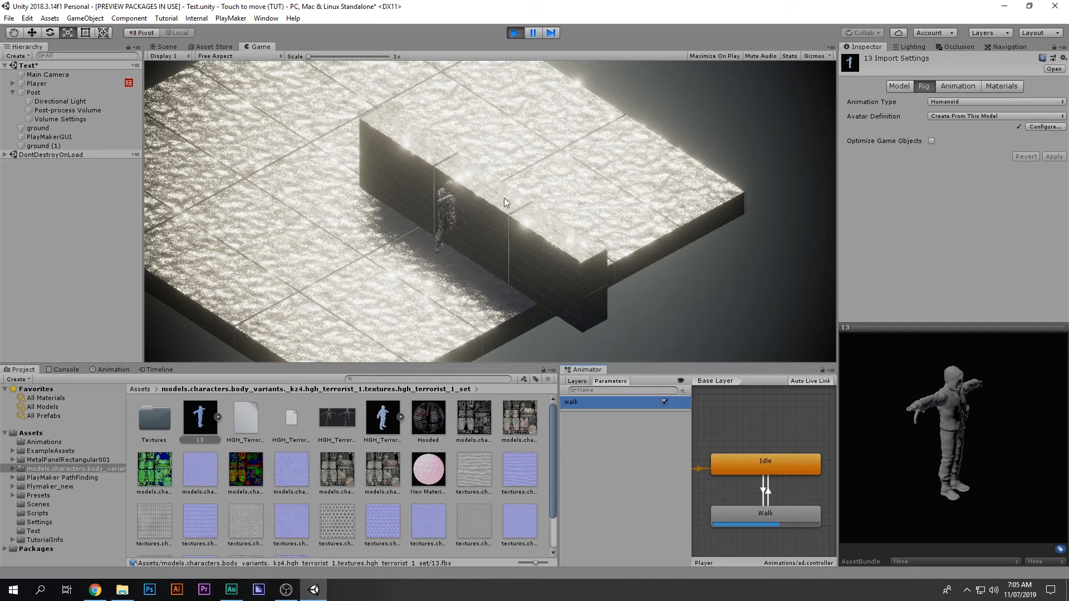
click(665, 401)
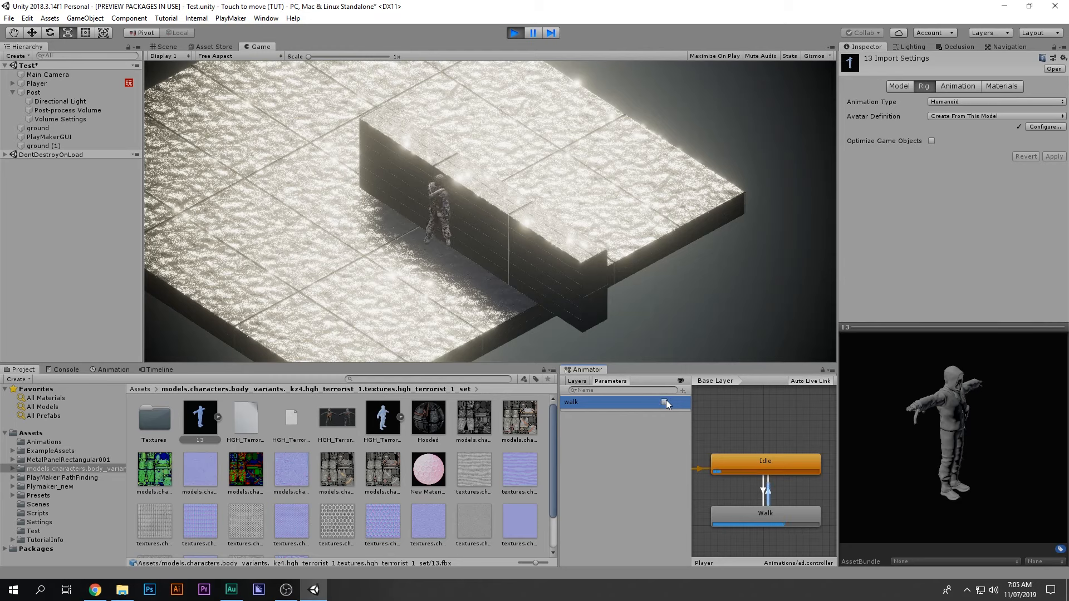
click(665, 401)
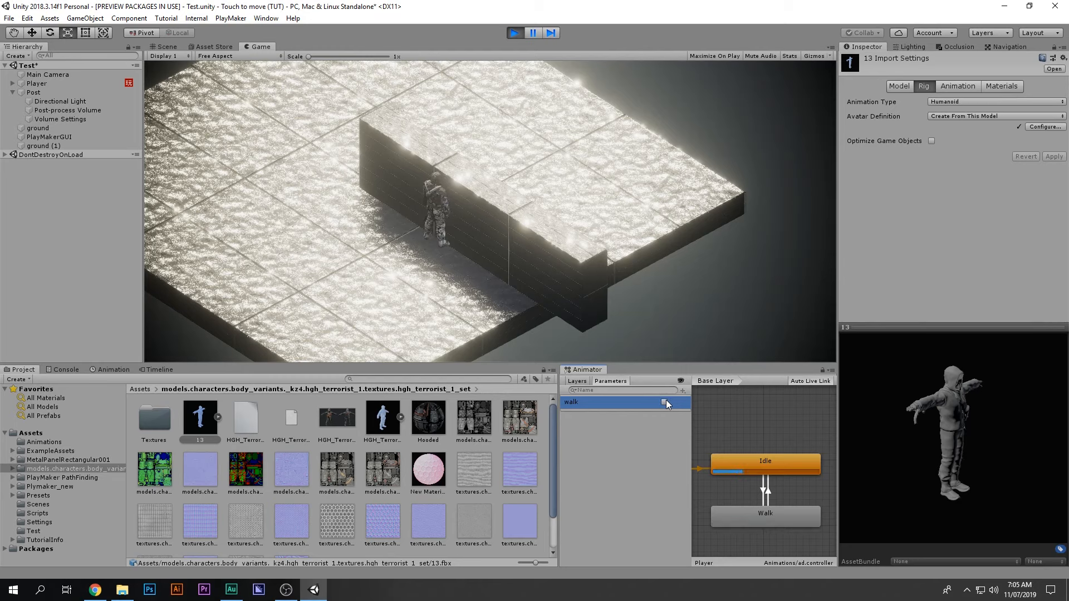
click(665, 401)
click(665, 401)
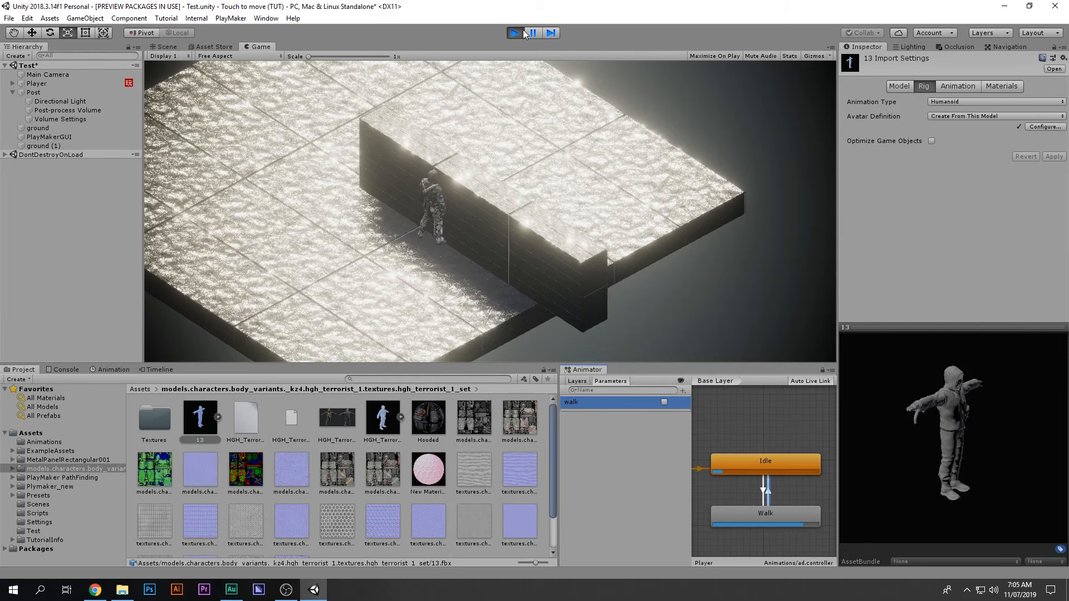
key(ctrl+p)
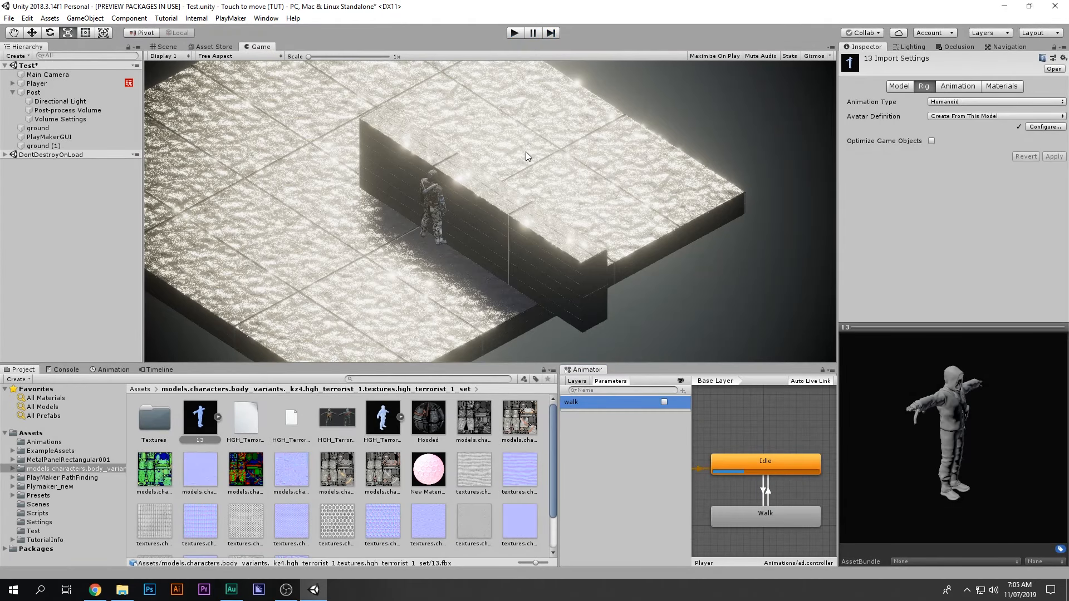
Step: Save the scene and preview the Walk clip in the Walking import settings
middle_drag(582, 174, 603, 173)
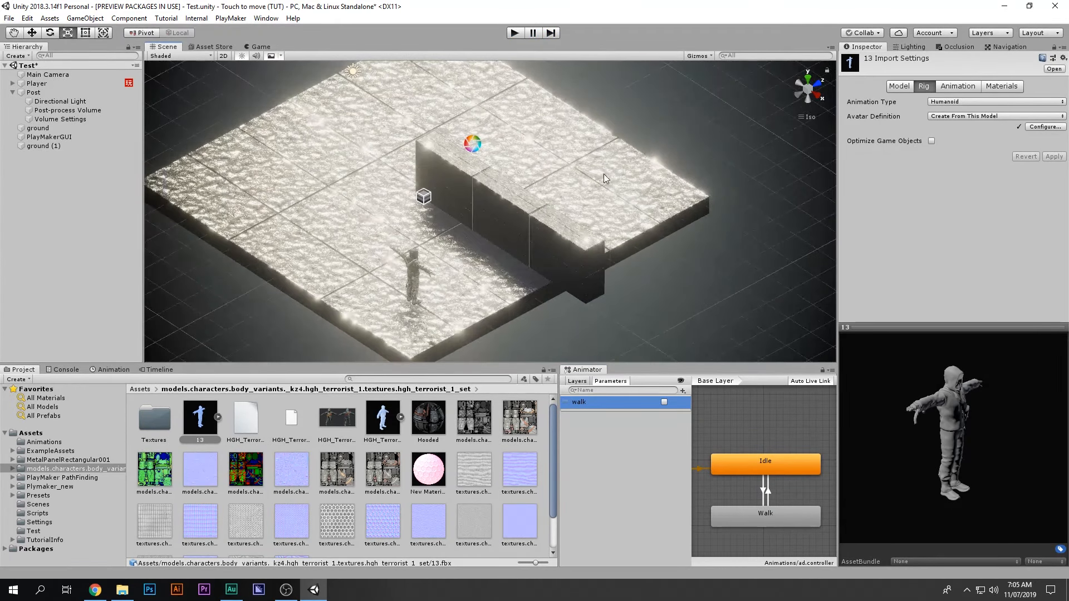
key(ctrl+s)
double_click(800, 516)
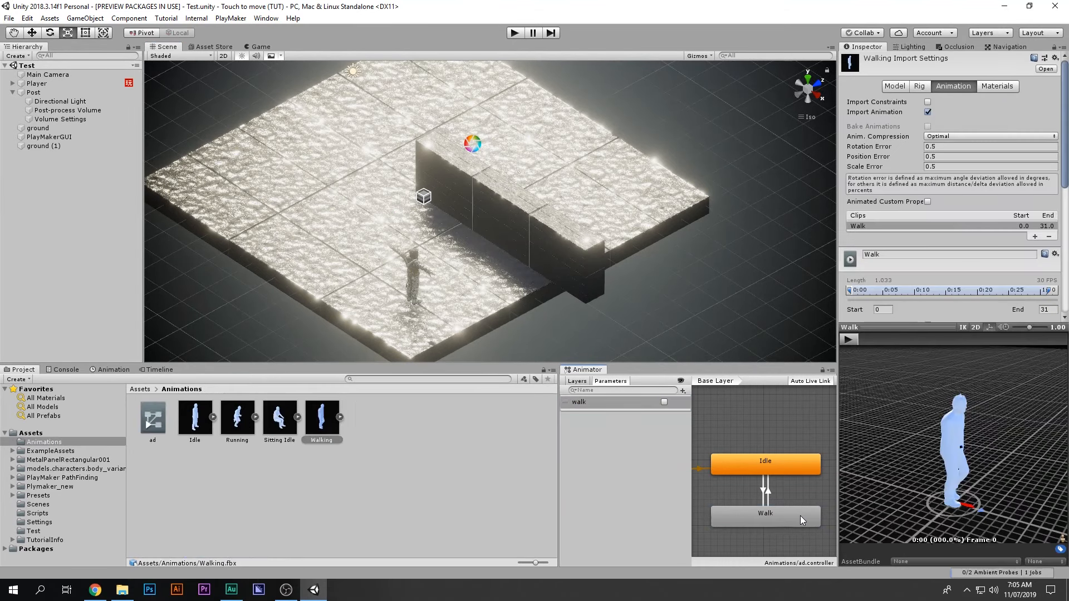
click(875, 340)
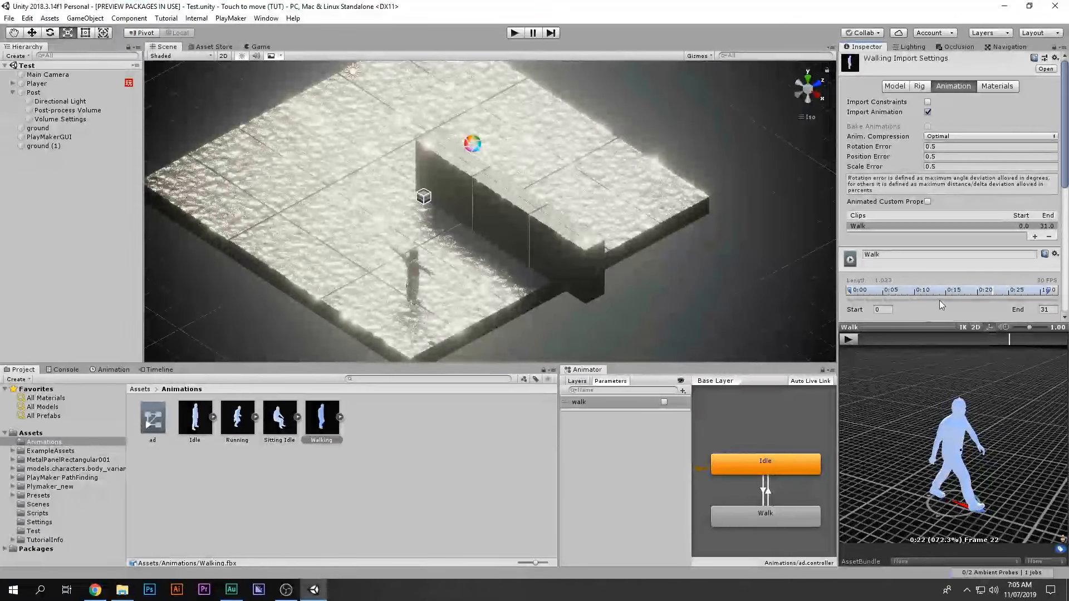
scroll(941, 305, down, 3)
click(865, 340)
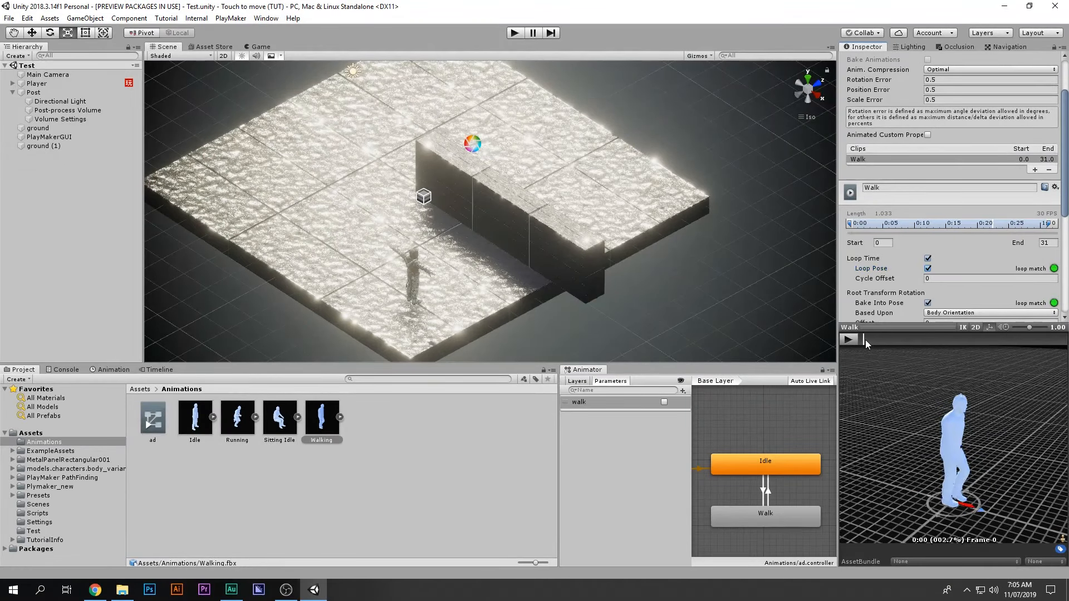
scroll(888, 274, down, 5)
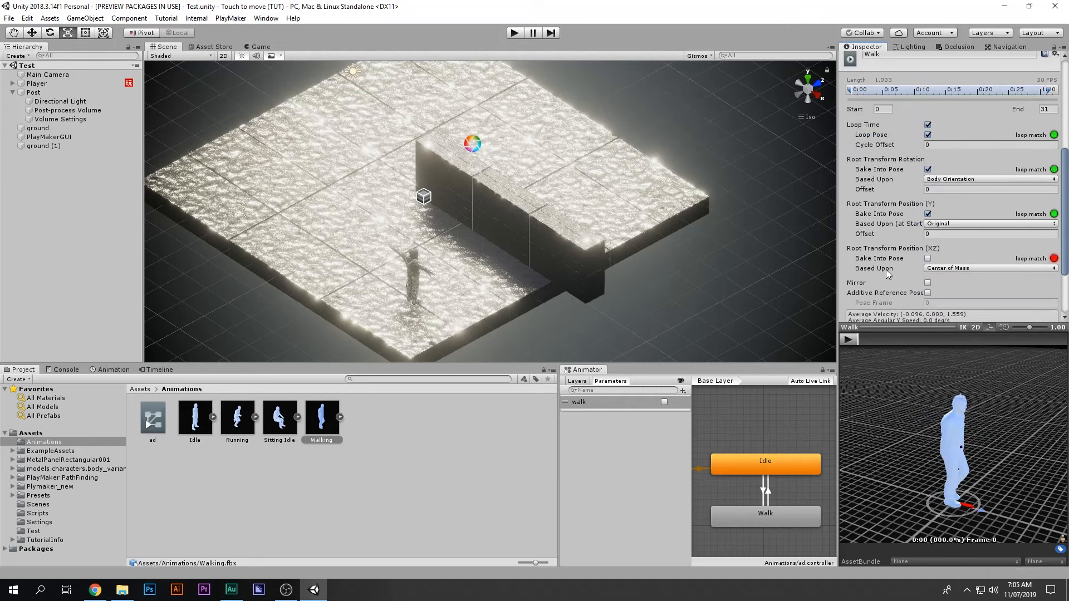
scroll(888, 273, down, 3)
Step: Bake Root Transform Position (XZ) into pose, check the preview, and apply the import settings
click(927, 191)
click(872, 340)
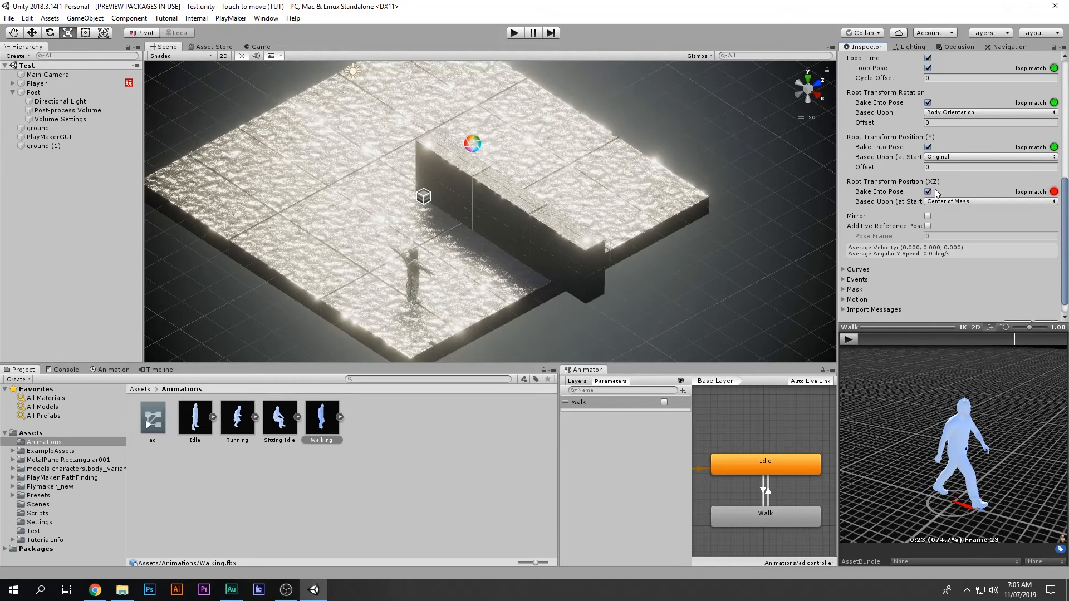
scroll(927, 186, up, 3)
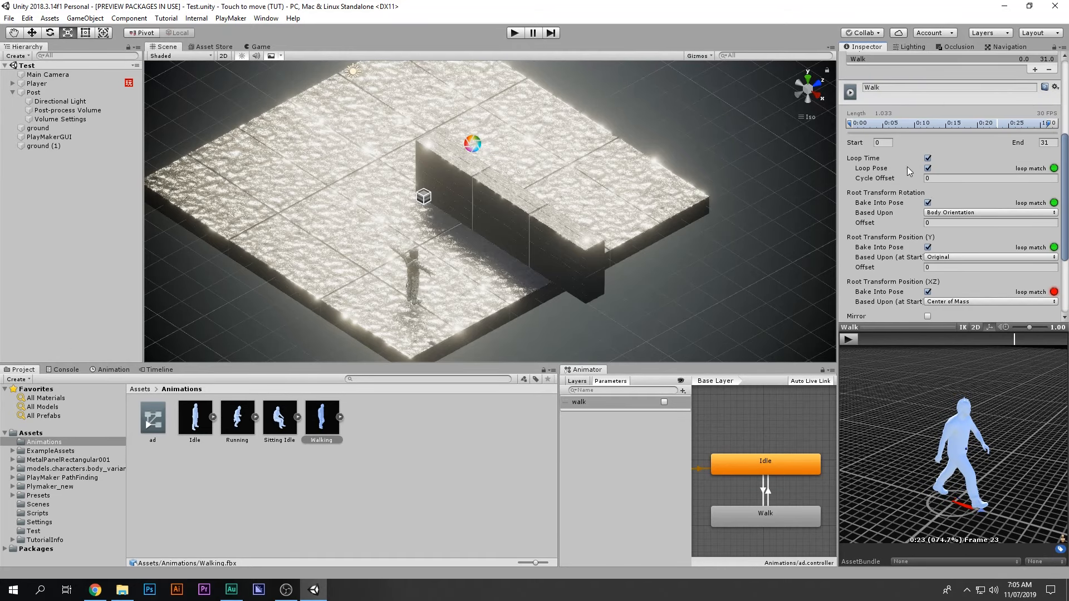
drag(867, 342, 1039, 342)
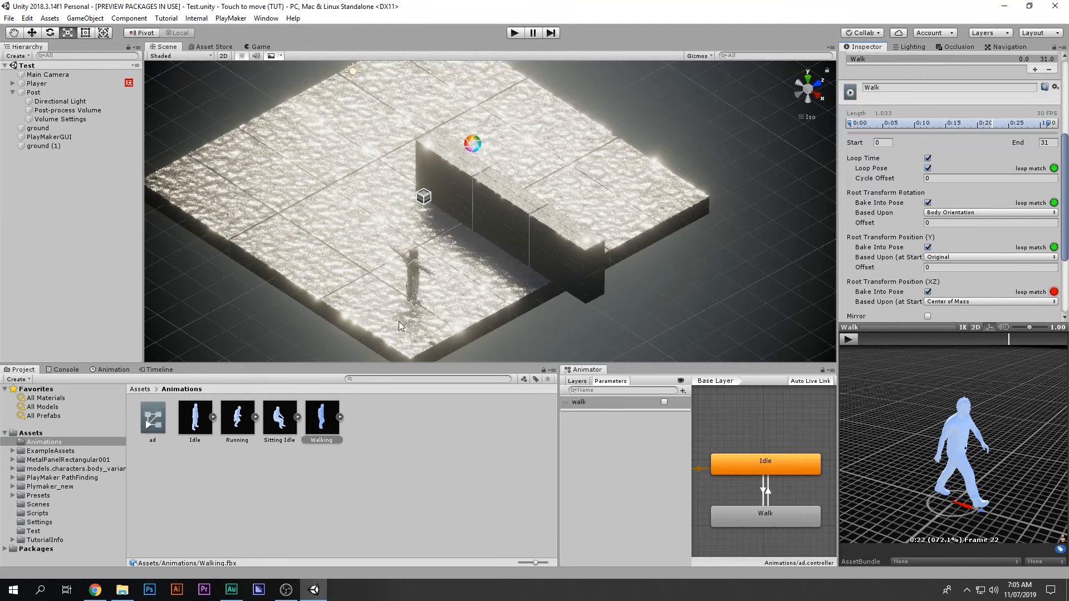
click(498, 402)
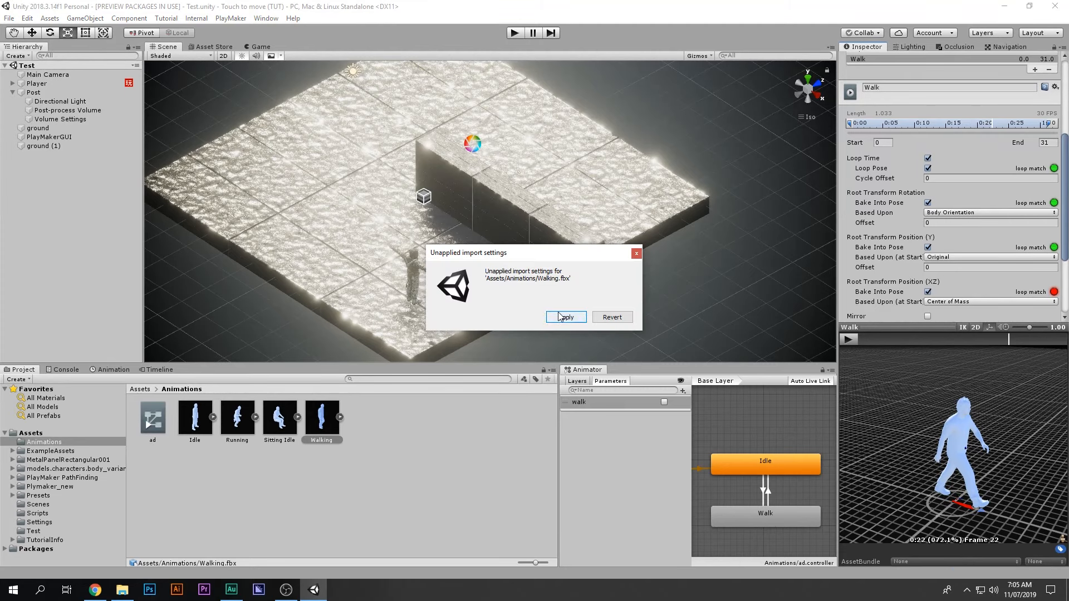
click(565, 316)
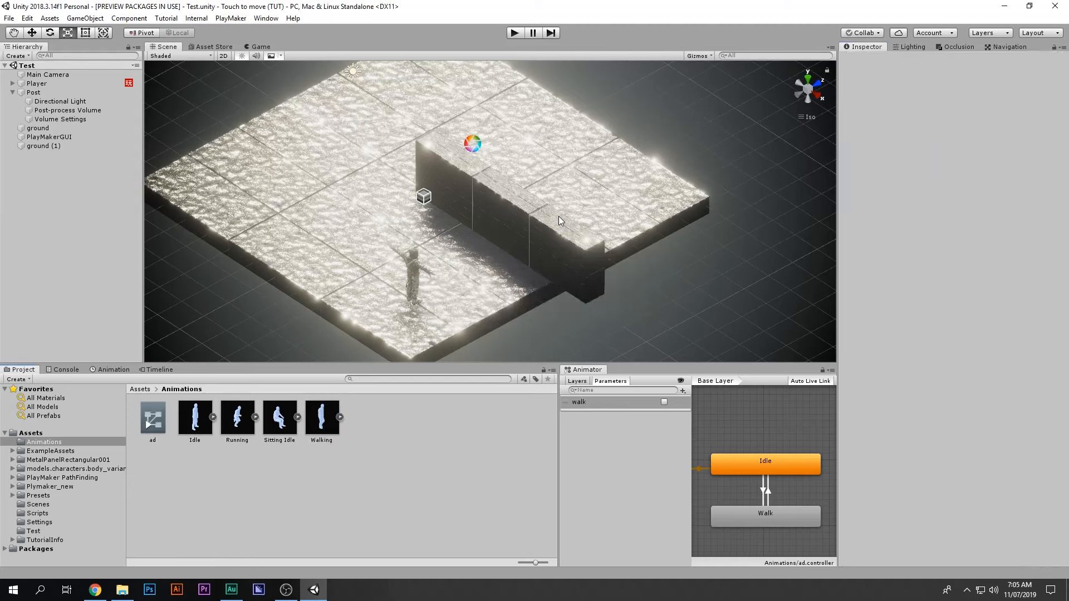
Step: Open the Player's FSM in the PlayMaker editor and select State 2
click(59, 84)
click(1053, 234)
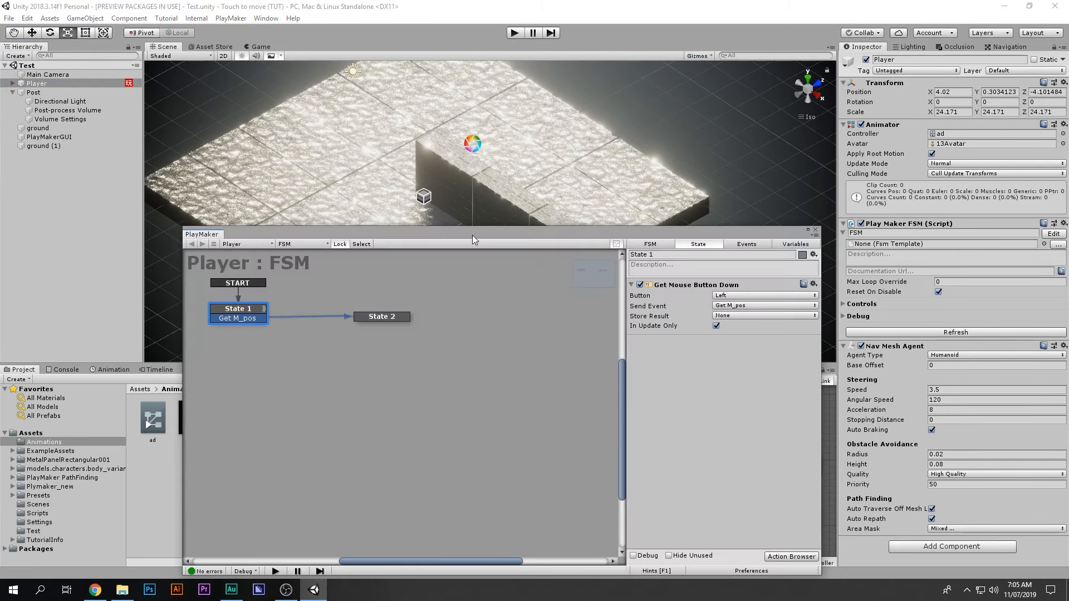
drag(472, 235, 355, 235)
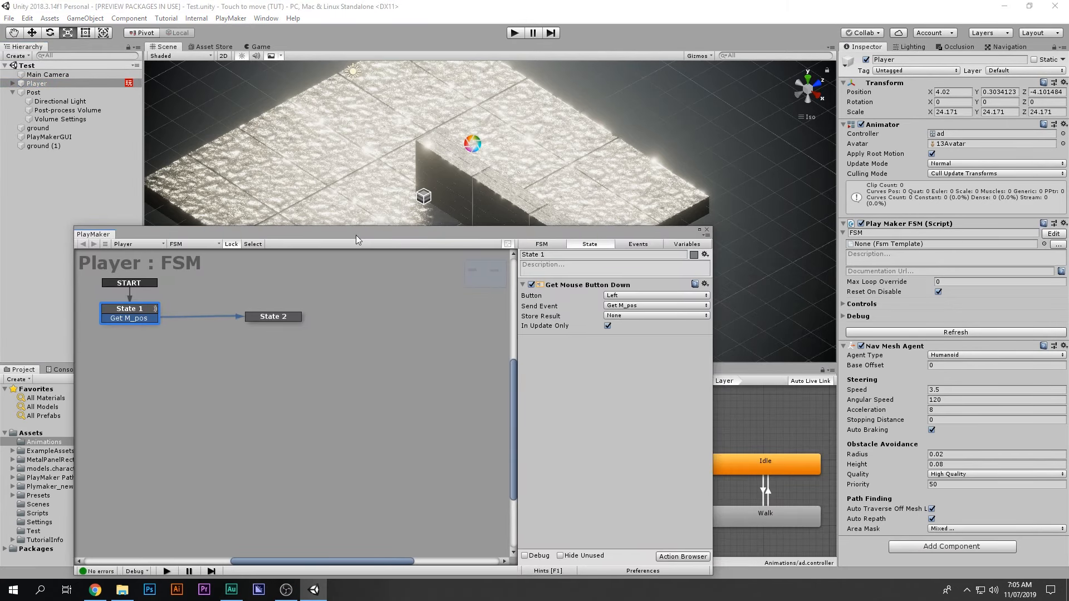
click(277, 317)
drag(606, 249, 450, 298)
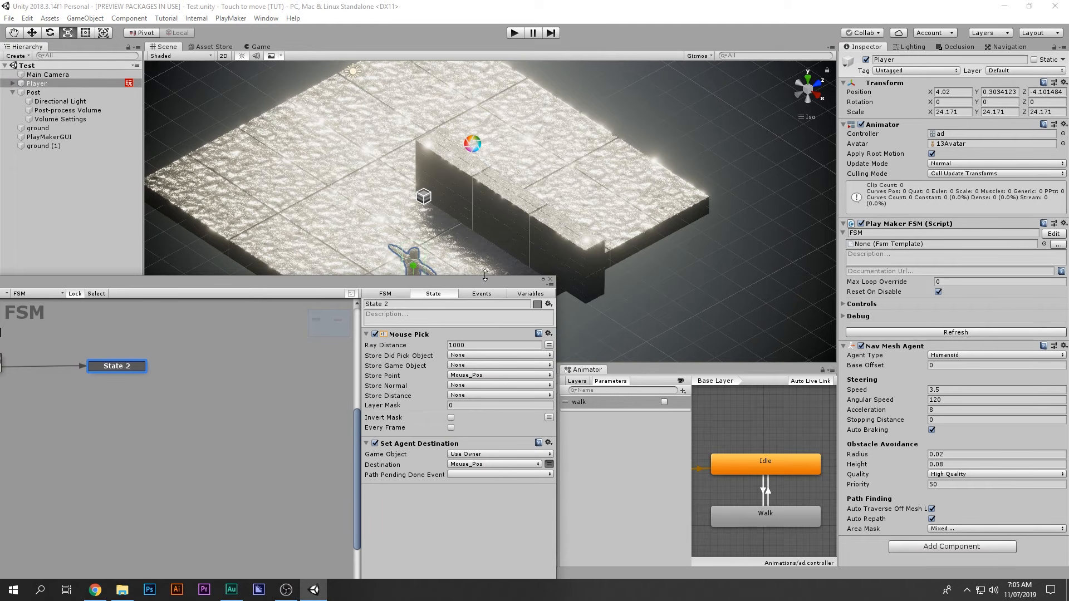
drag(467, 285, 659, 126)
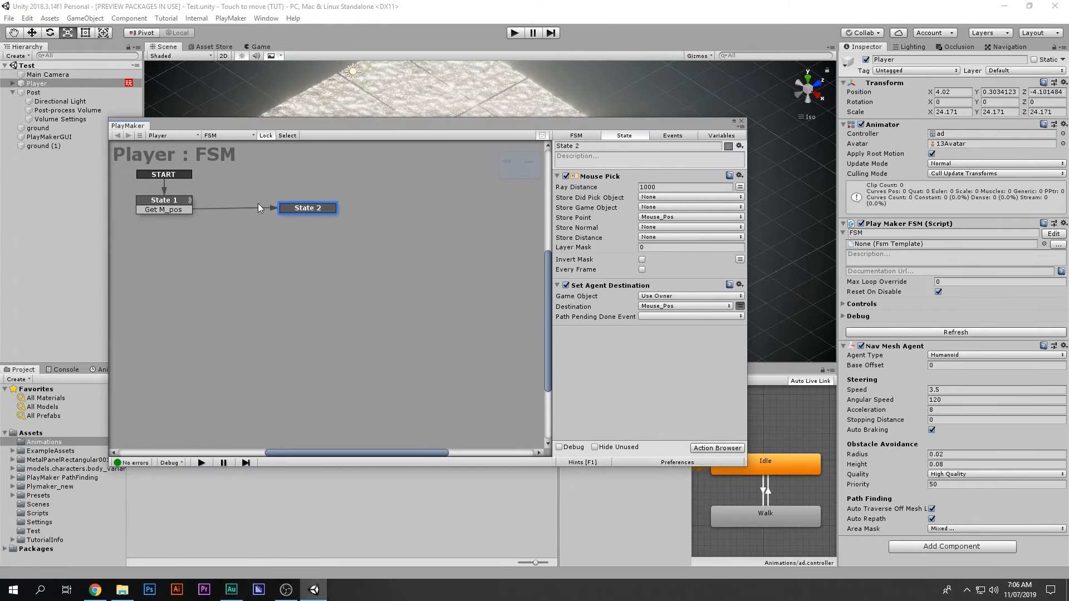
drag(369, 128, 376, 420)
alt+drag(462, 261, 524, 289)
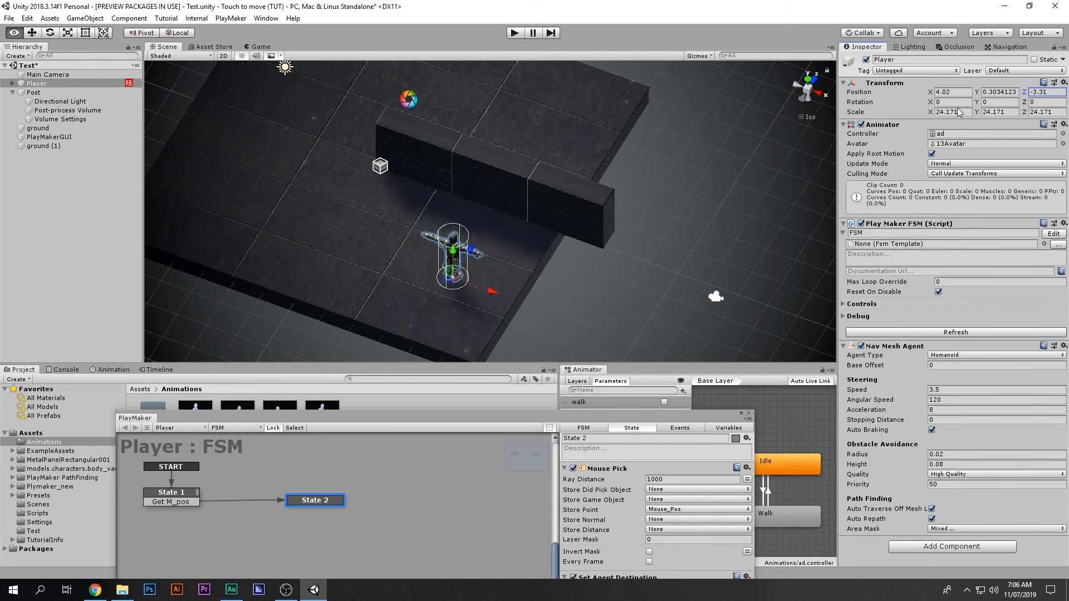
drag(504, 417, 596, 128)
Step: Collapse State 2's Mouse Pick and Set Agent Destination actions
click(652, 182)
click(652, 195)
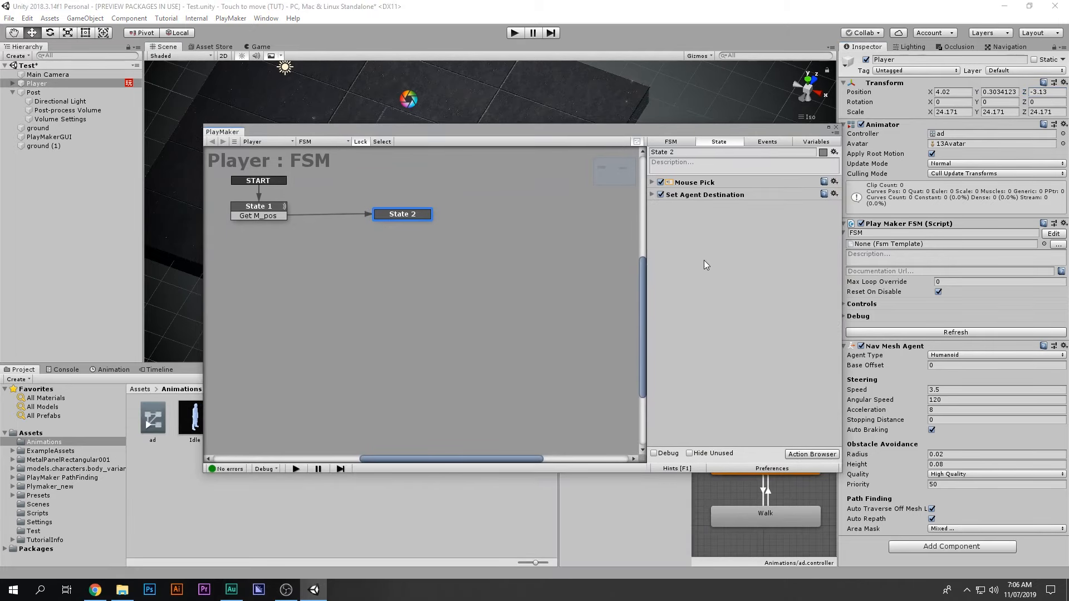
key(ctrl+Tab)
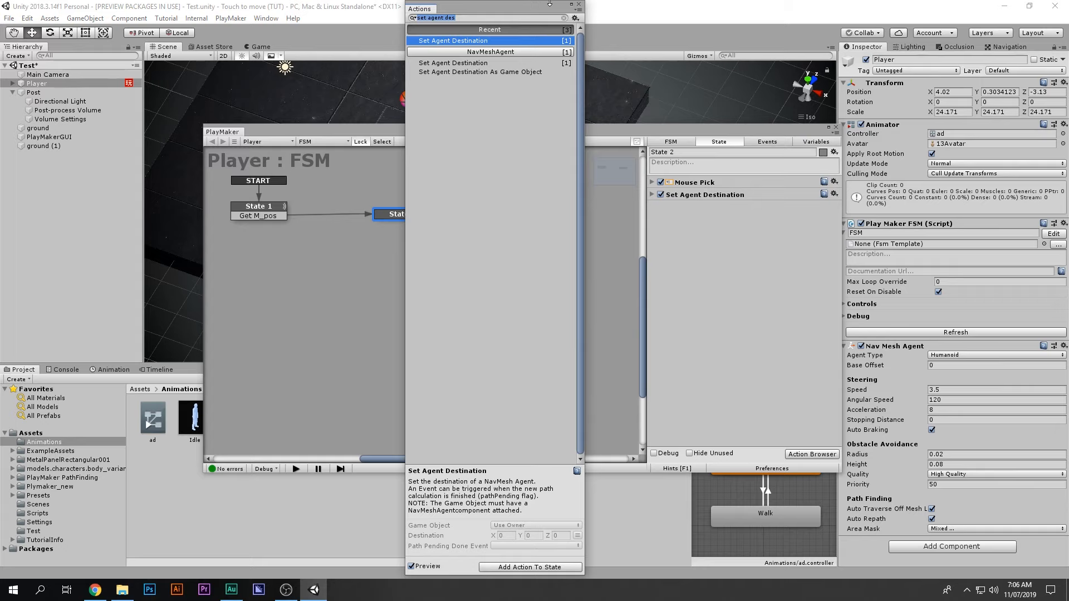
click(578, 4)
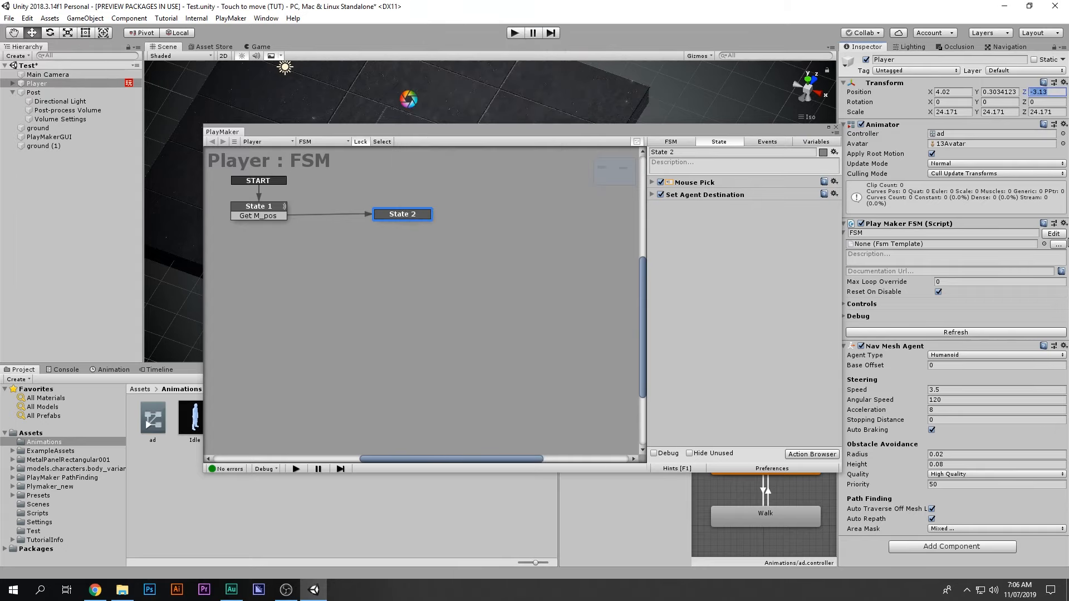
click(979, 550)
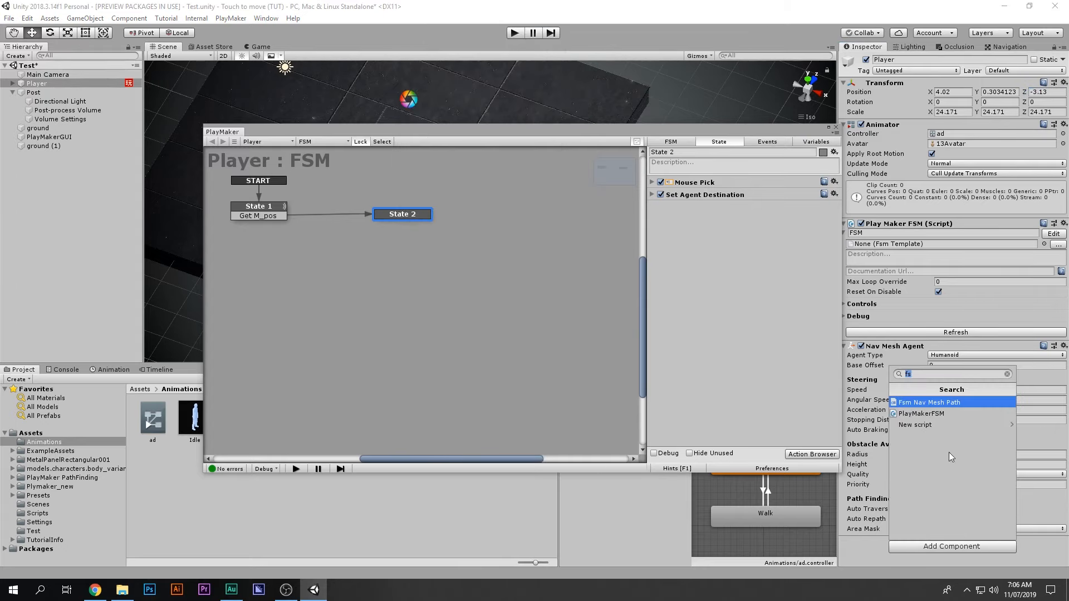
Step: Add a second PlayMaker FSM to the Player and name it Anim
click(936, 413)
scroll(1047, 484, down, 3)
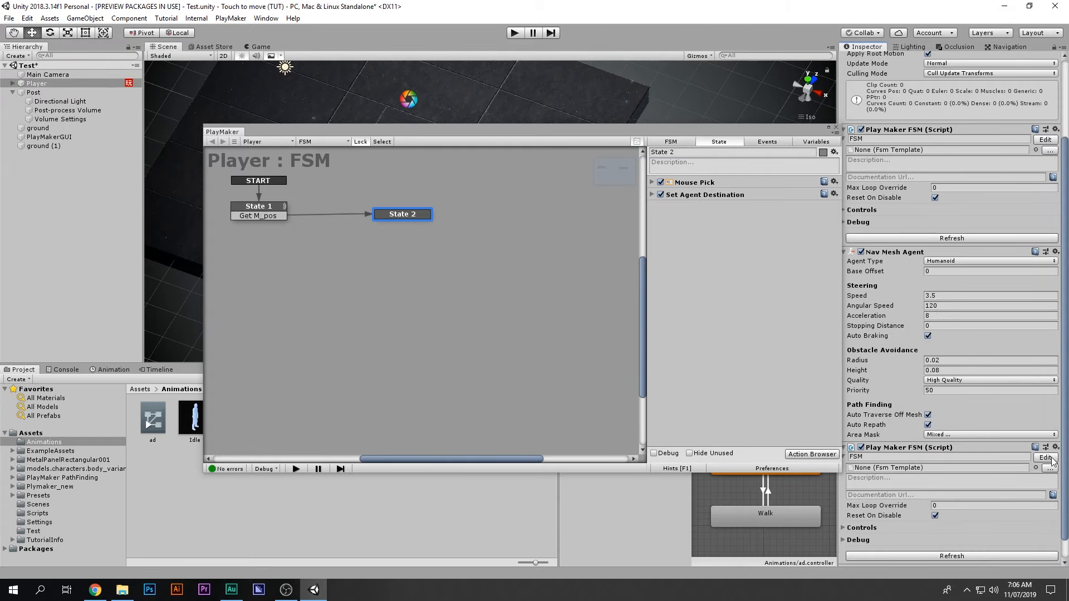
click(979, 454)
text(A)
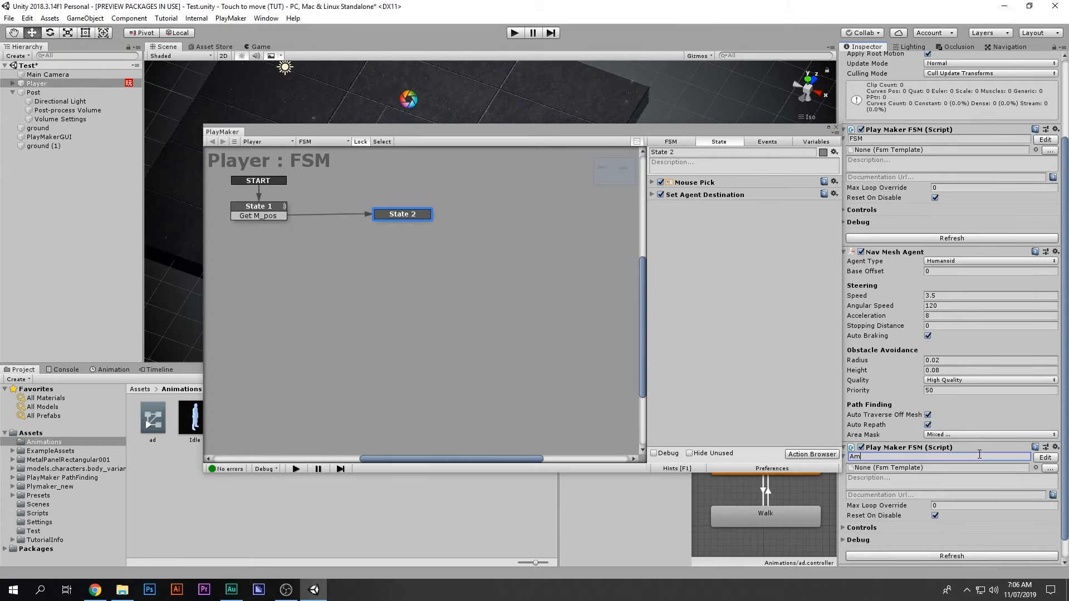
text(nim)
key(BackSpace)
key(BackSpace)
key(BackSpace)
Step: Open the Anim FSM and search State 1's Action Browser for 'get vel'
click(1043, 458)
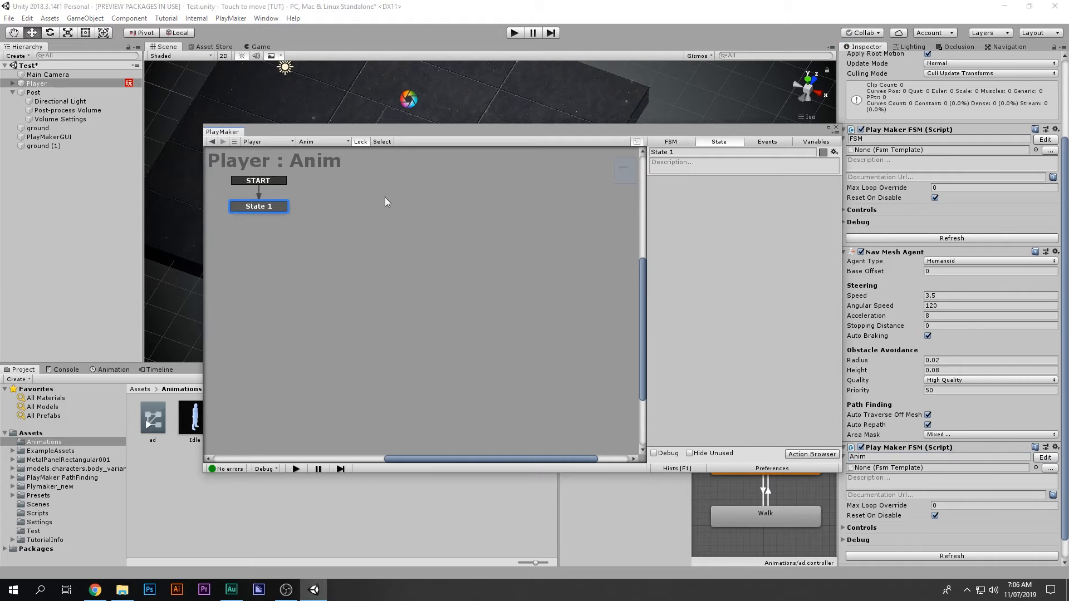
drag(303, 220, 445, 326)
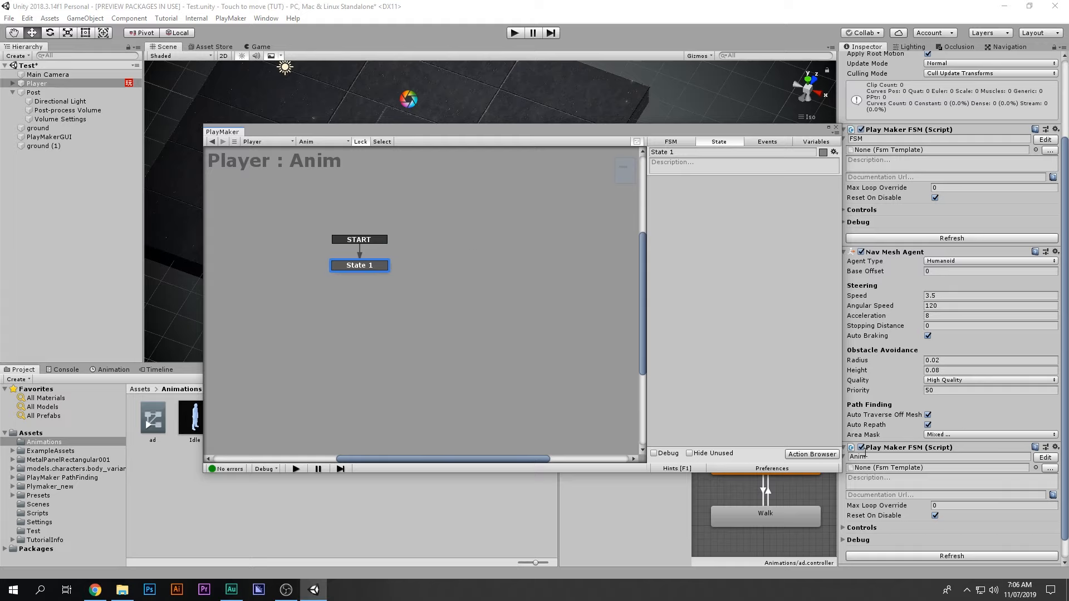
double_click(800, 315)
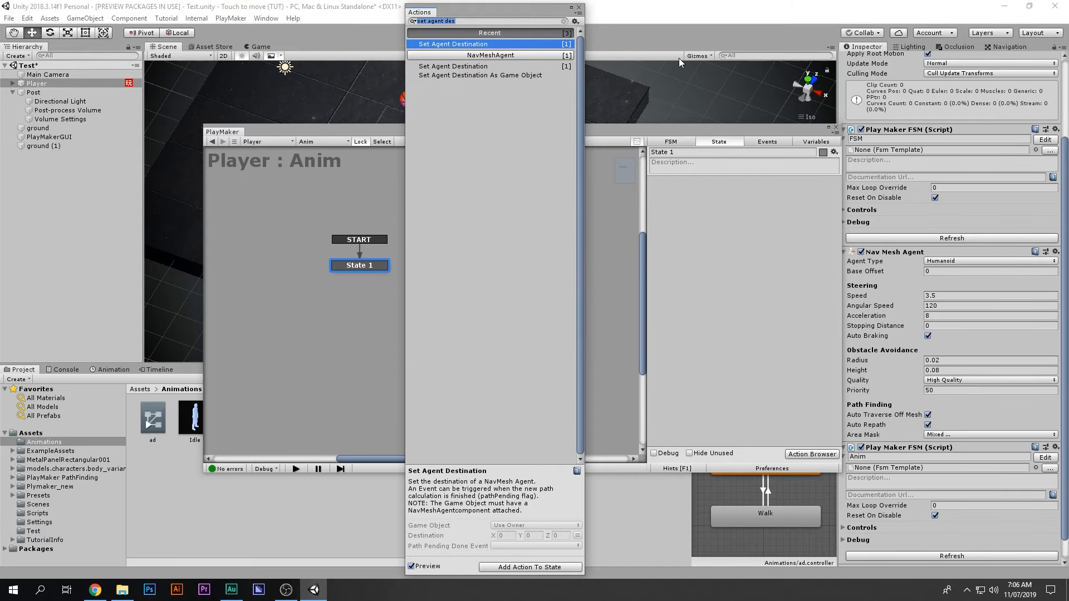
text(get ve)
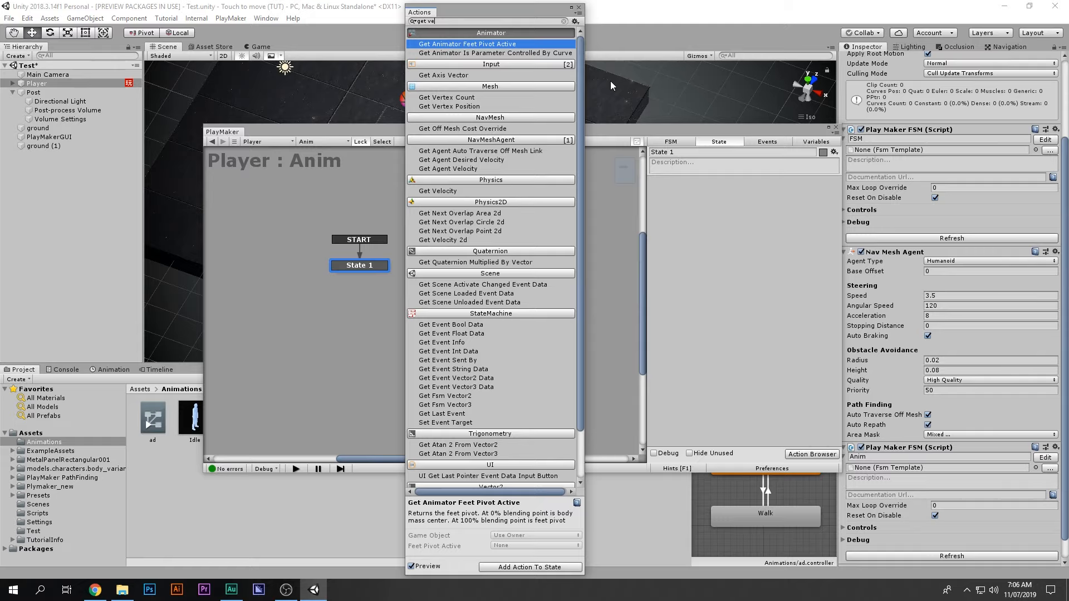
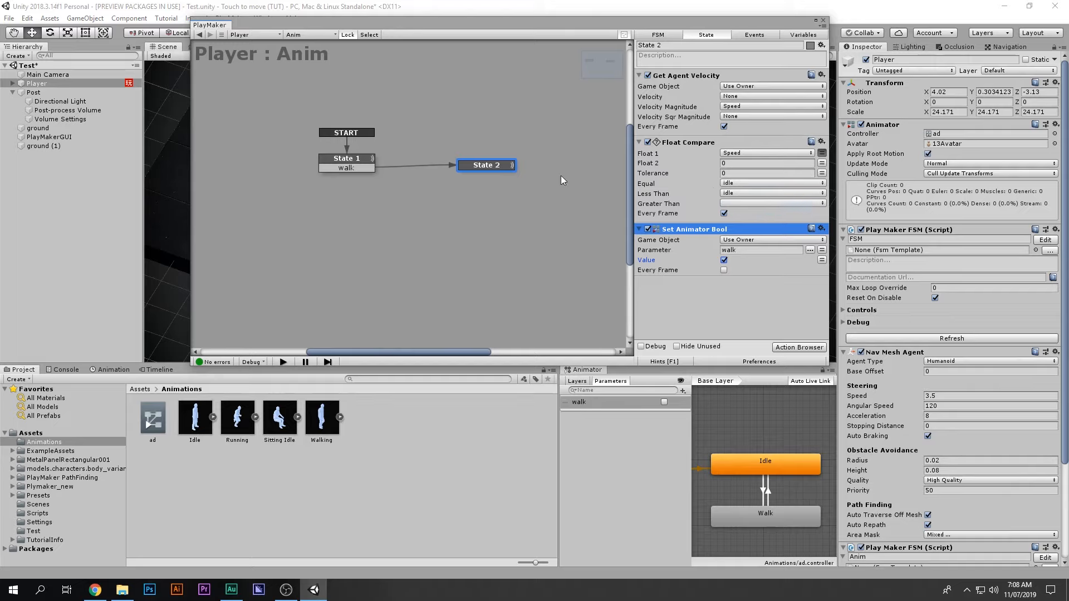
Step: Add an idle transition to State 2 and link it back to State 1
right_click(478, 166)
click(482, 166)
right_click(508, 167)
mouse_move(525, 174)
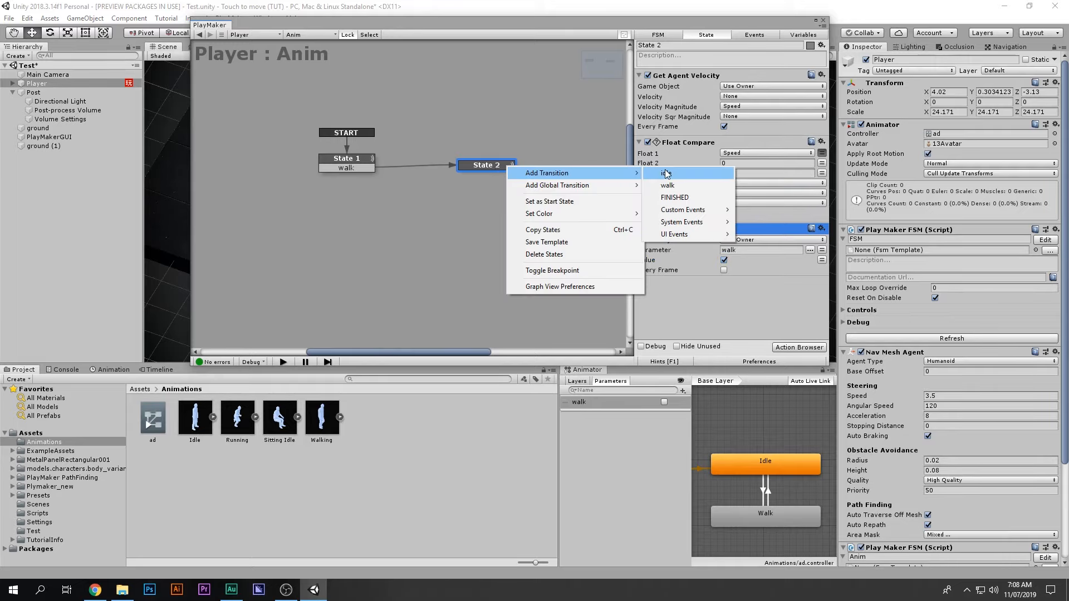
click(662, 173)
drag(512, 174, 361, 167)
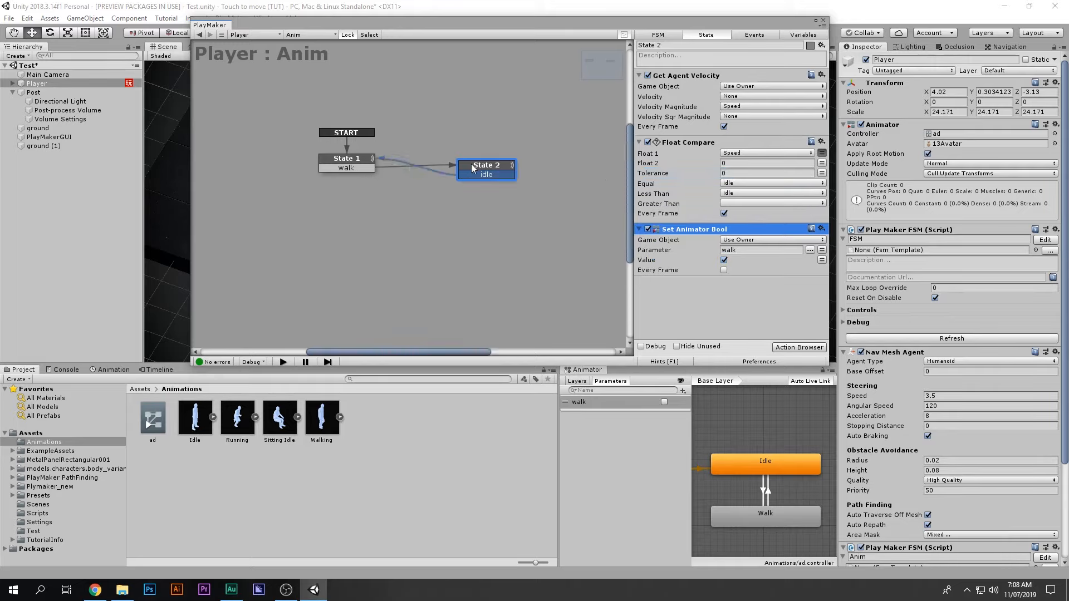
drag(474, 167, 484, 165)
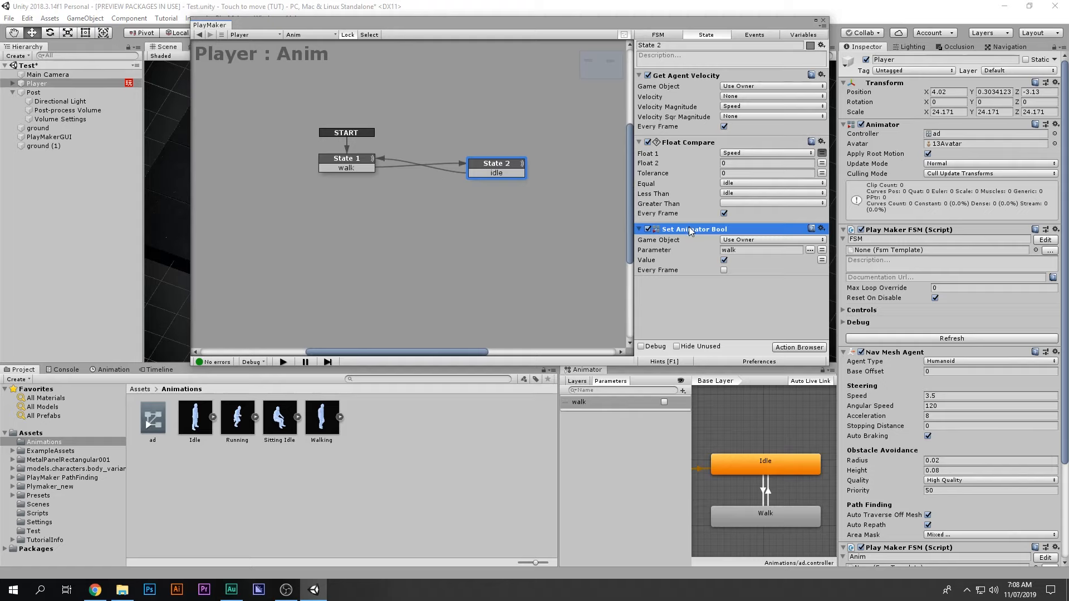
click(343, 160)
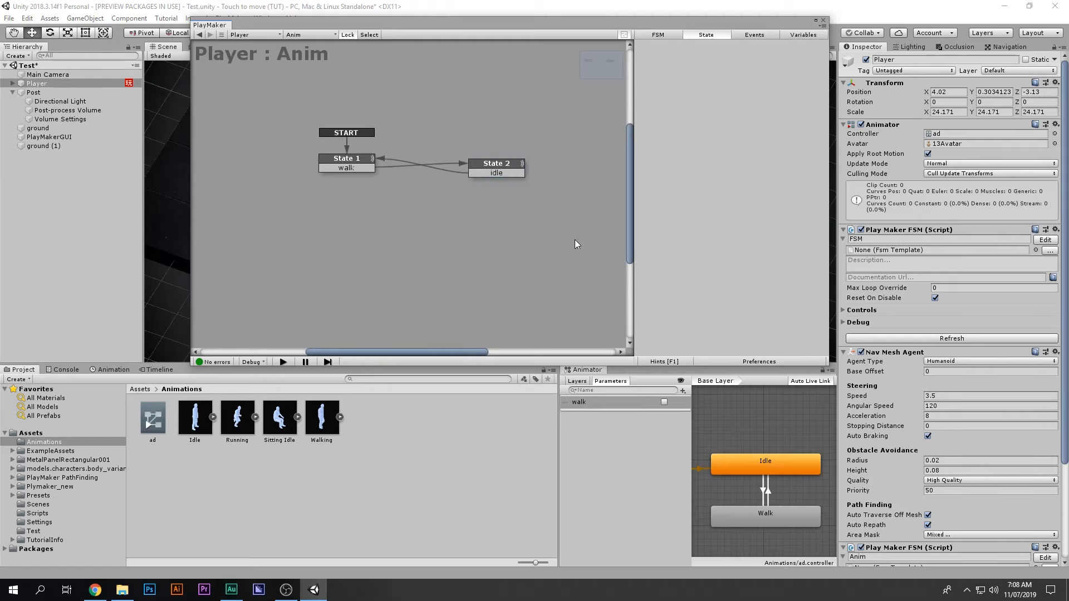
Step: Paste the walk Set Animator Bool into State 1 unchecked, and move both states' copies to the top
key(ctrl+v)
click(722, 259)
drag(697, 229, 708, 109)
click(494, 191)
click(521, 172)
drag(684, 229, 696, 84)
click(345, 160)
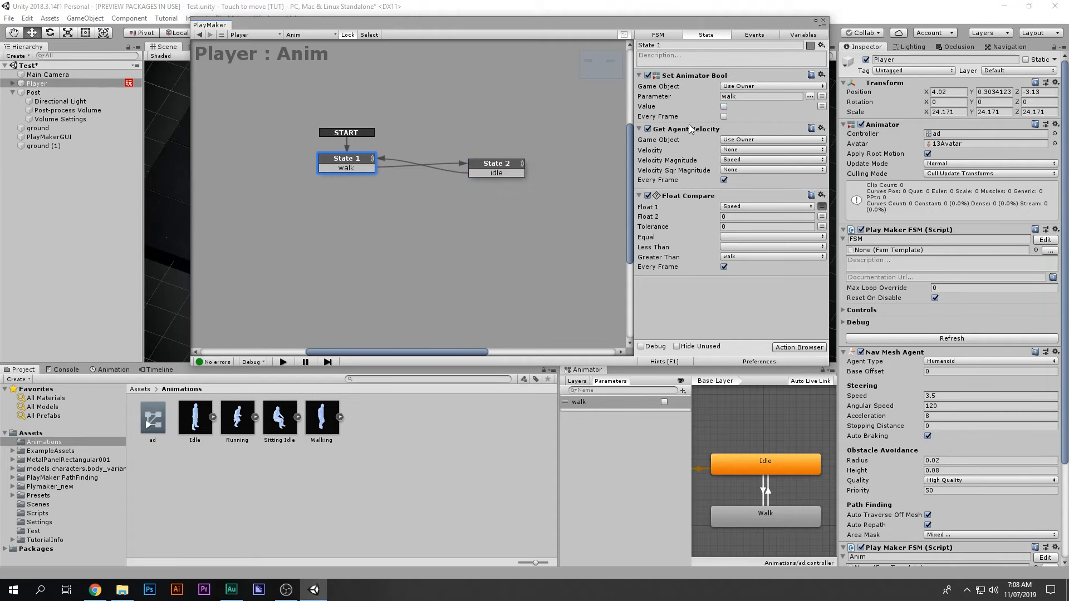
Step: Review both states' action lists and rearrange the state machine editor below the scene
drag(573, 21, 591, 141)
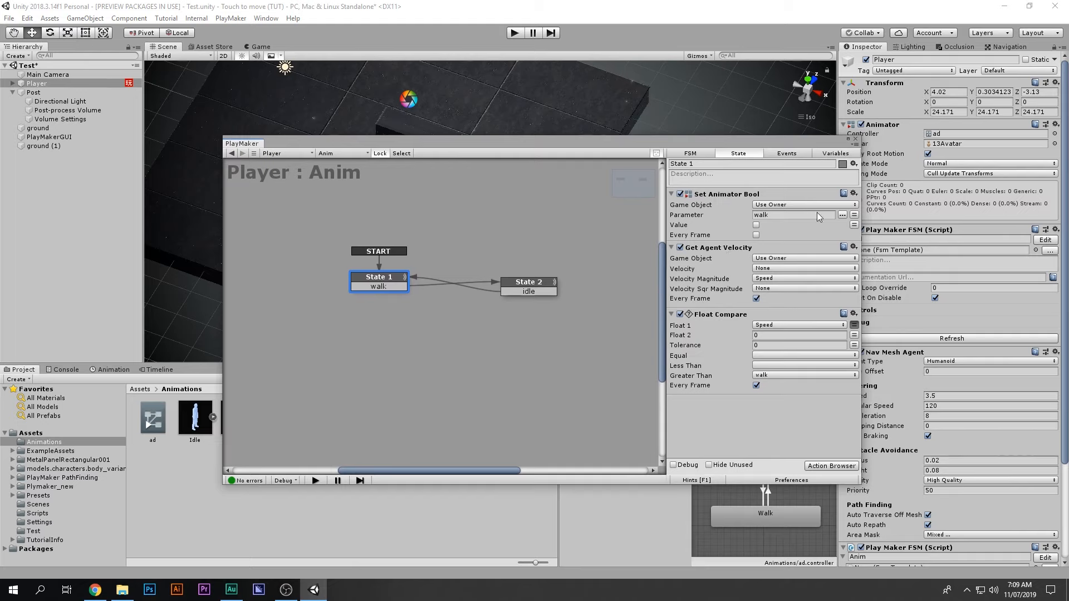
click(525, 284)
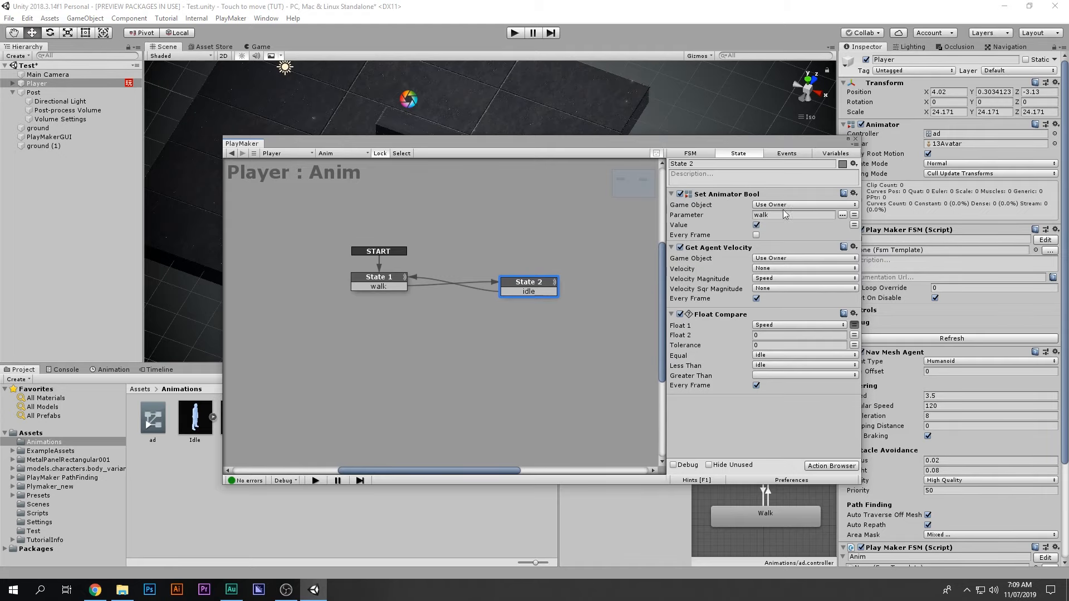
drag(730, 139, 640, 44)
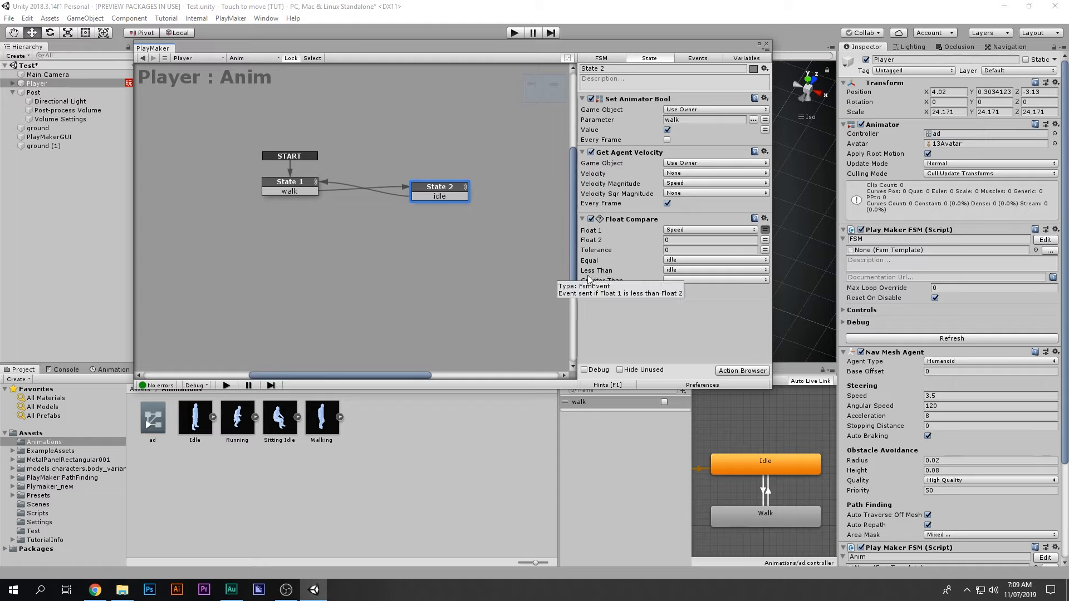
drag(440, 190, 444, 184)
click(313, 186)
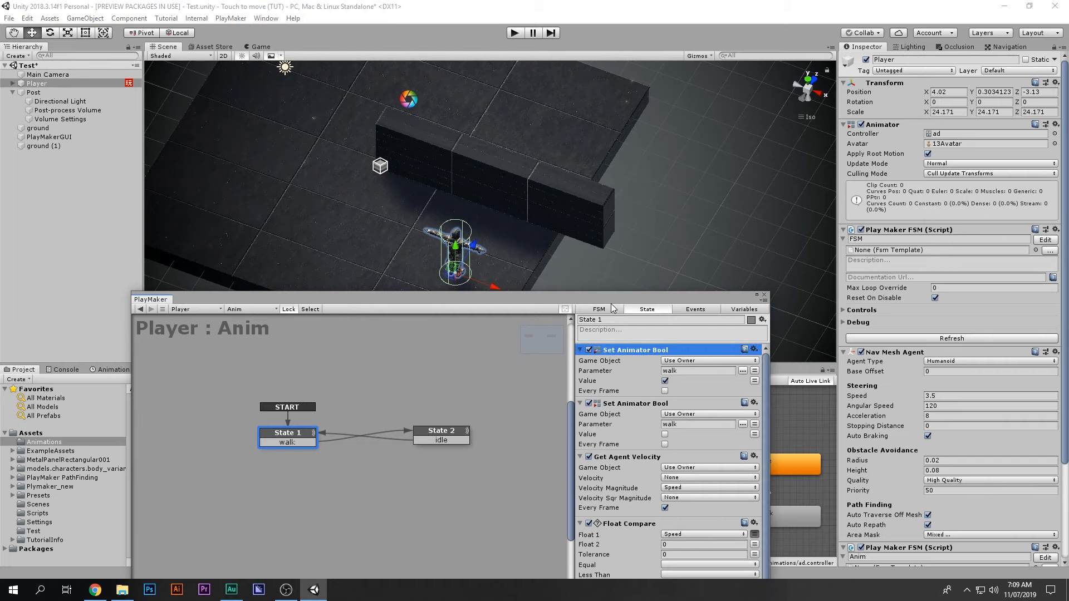
drag(611, 301, 592, 310)
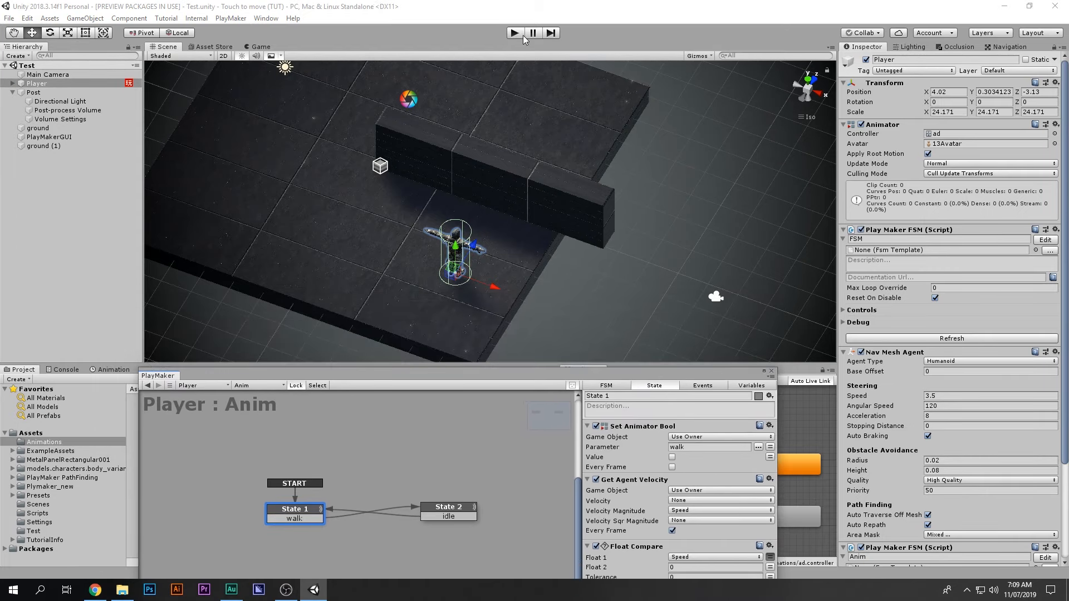
Step: Test-play by walking the character left of the wall, switch to the Player's FSM graph, and stop
click(522, 34)
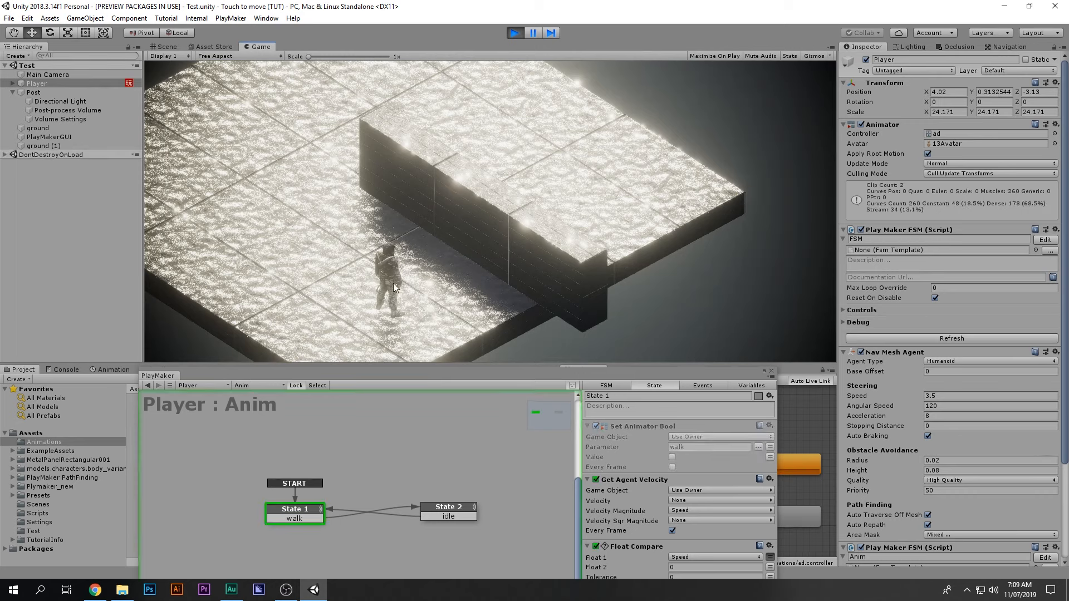
click(266, 235)
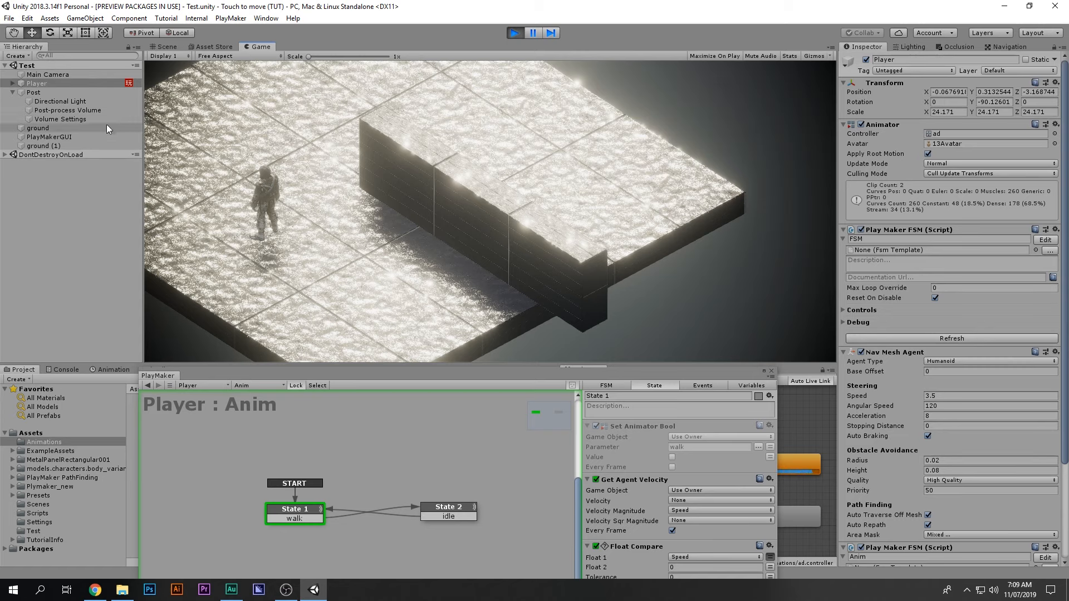
click(1045, 240)
drag(600, 371, 655, 265)
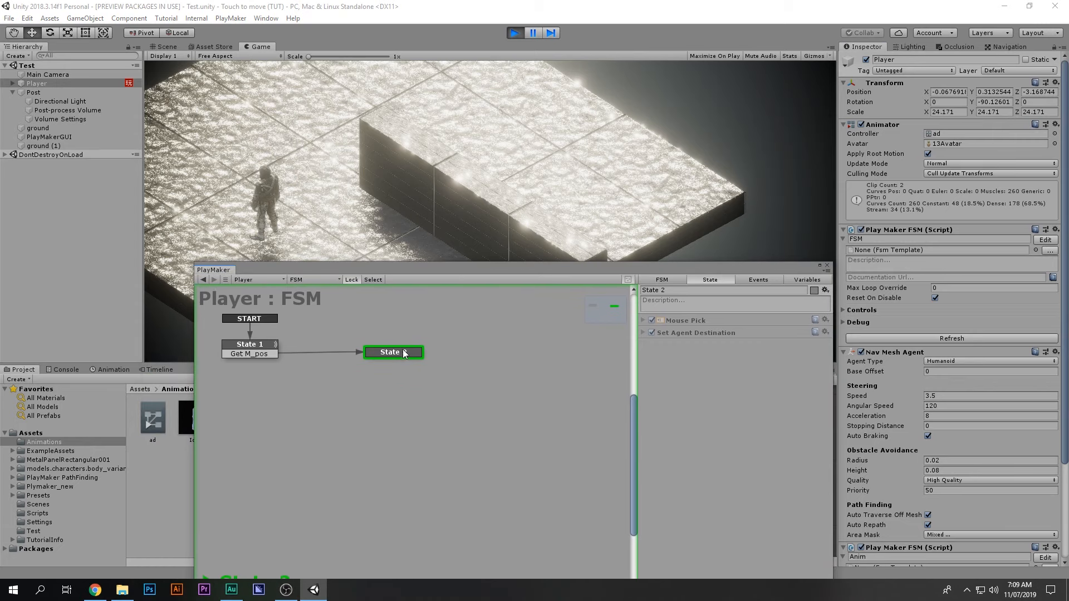
drag(400, 349, 420, 363)
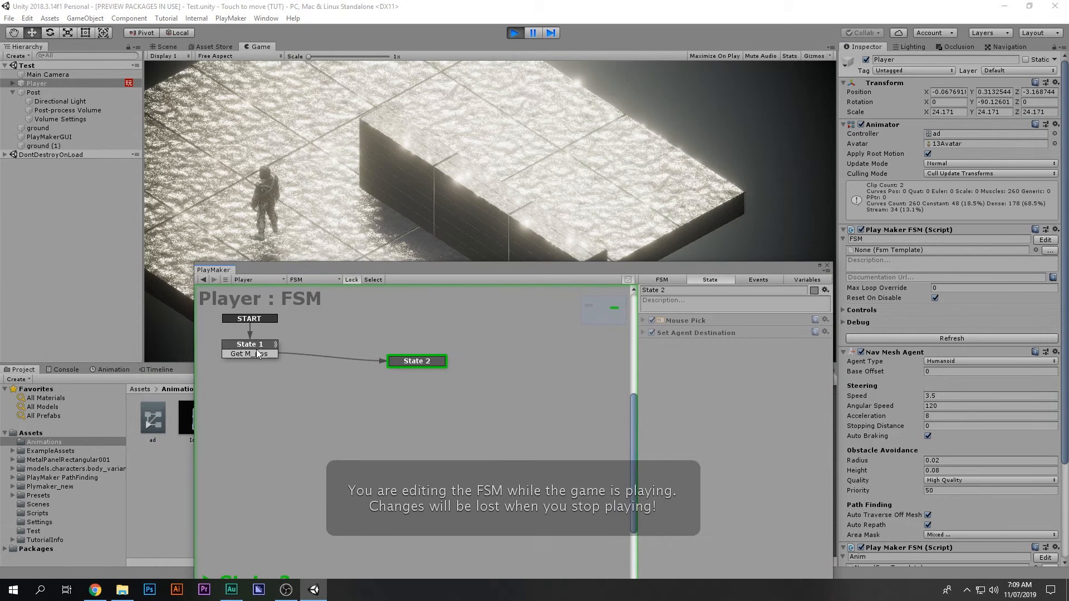
click(532, 33)
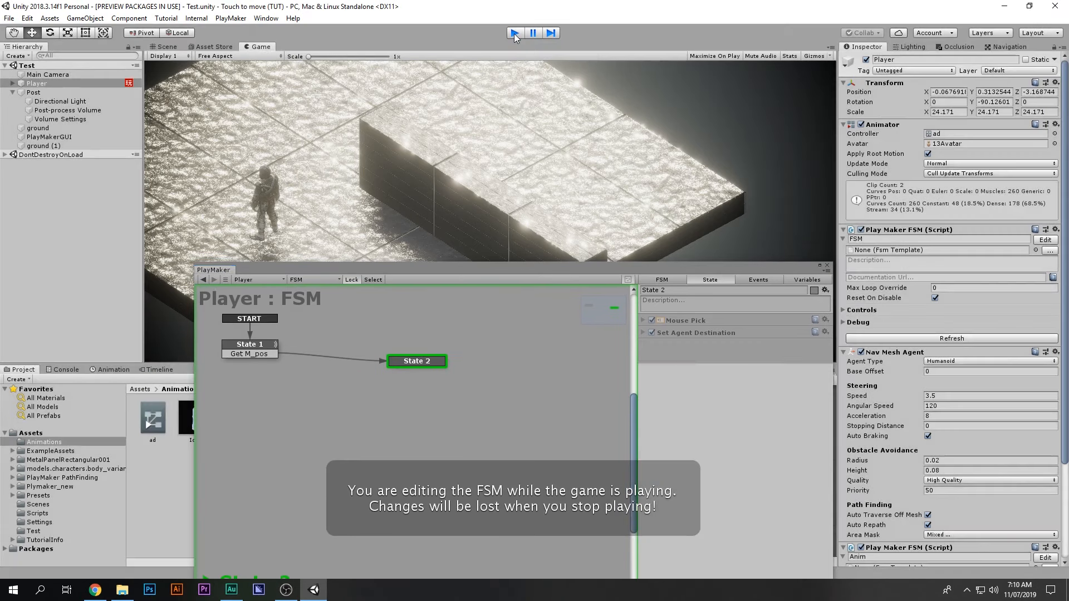
key(ctrl+p)
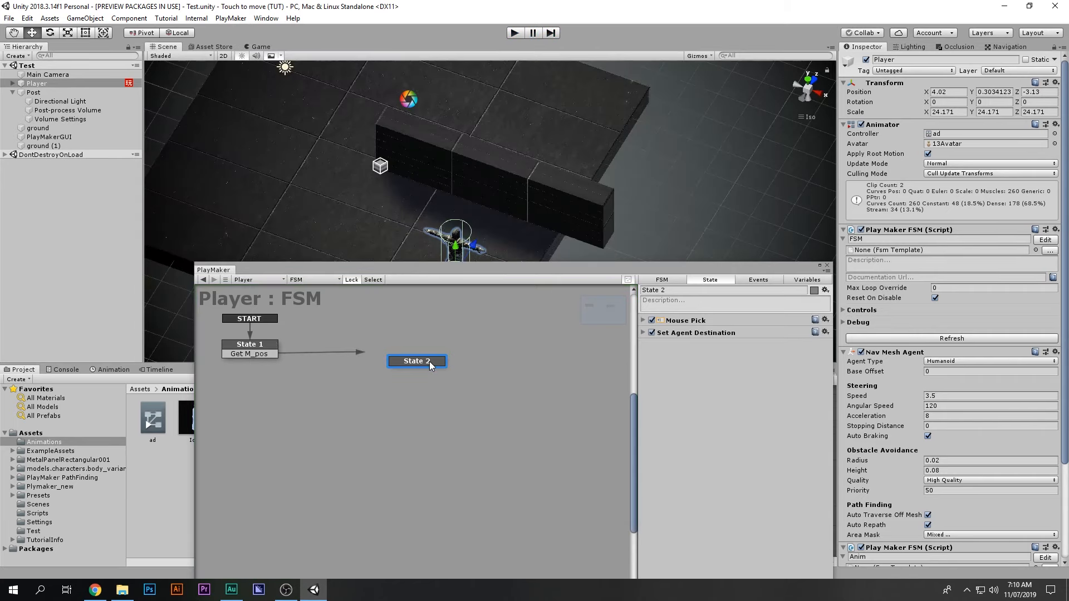
Step: Add a Wait action with a 0.5 time to State 2
click(643, 333)
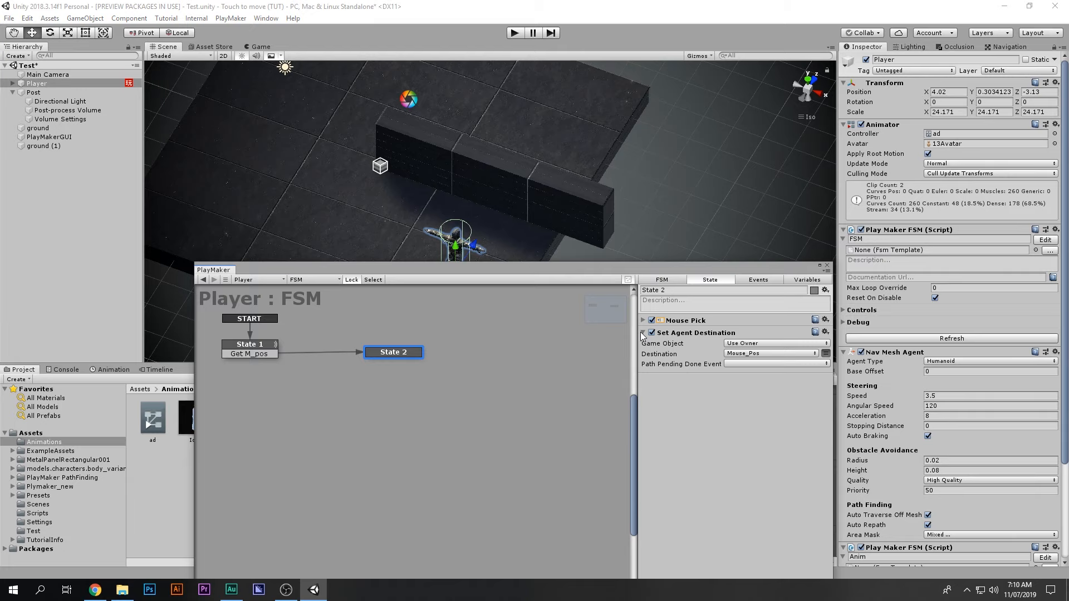
click(643, 333)
double_click(693, 410)
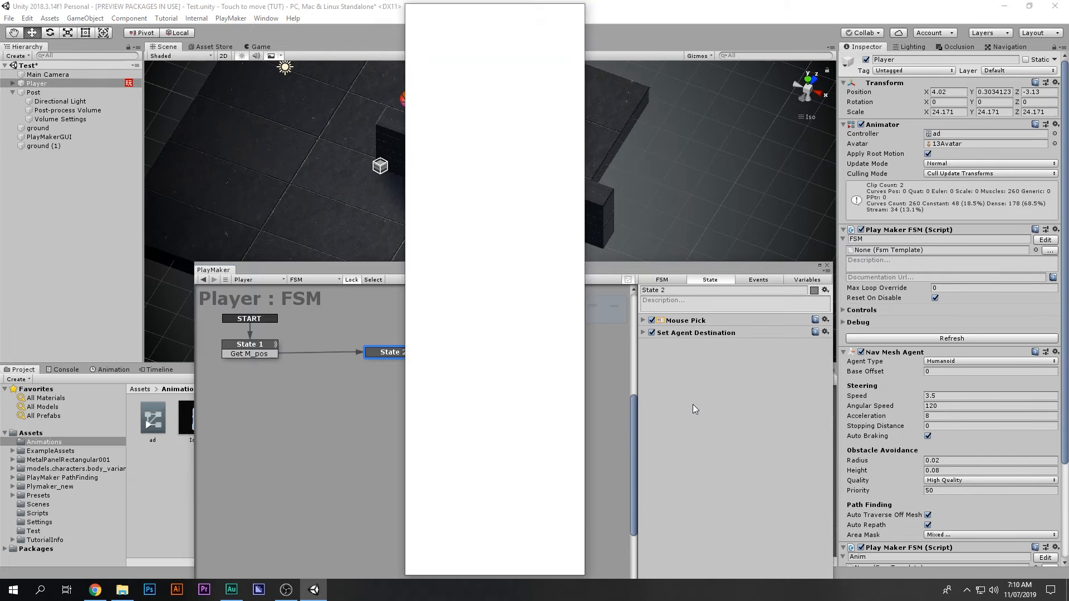
text(wa)
key(BackSpace)
key(BackSpace)
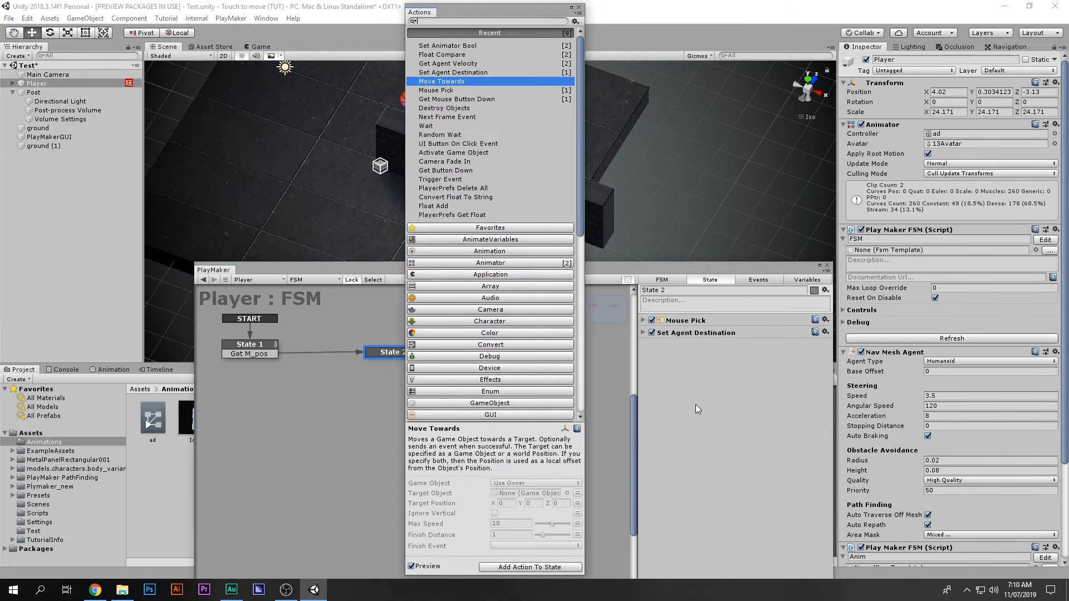
text(wa)
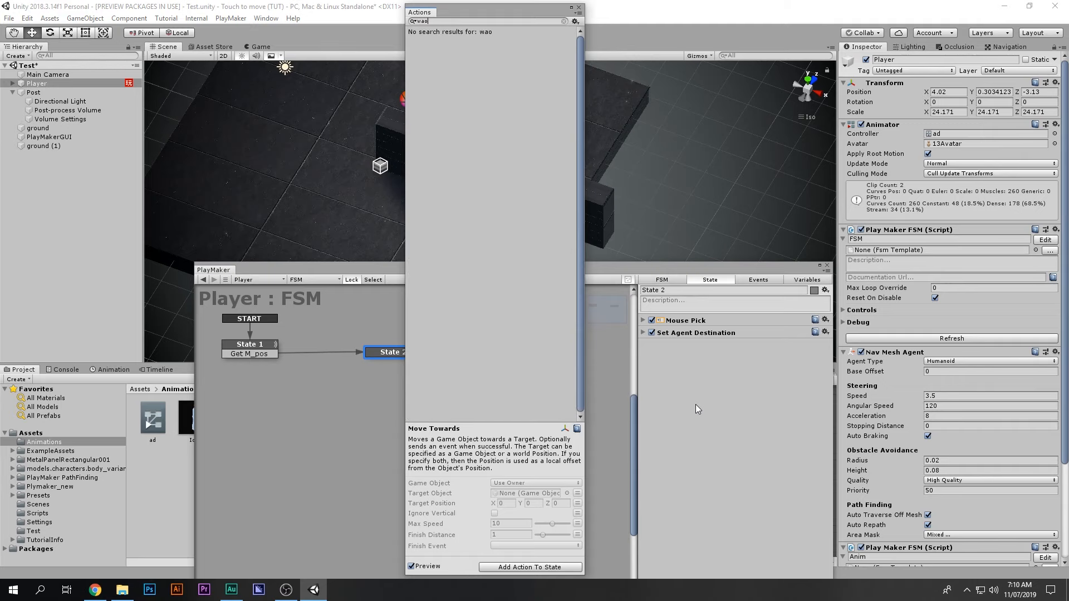
key(Down)
key(Return)
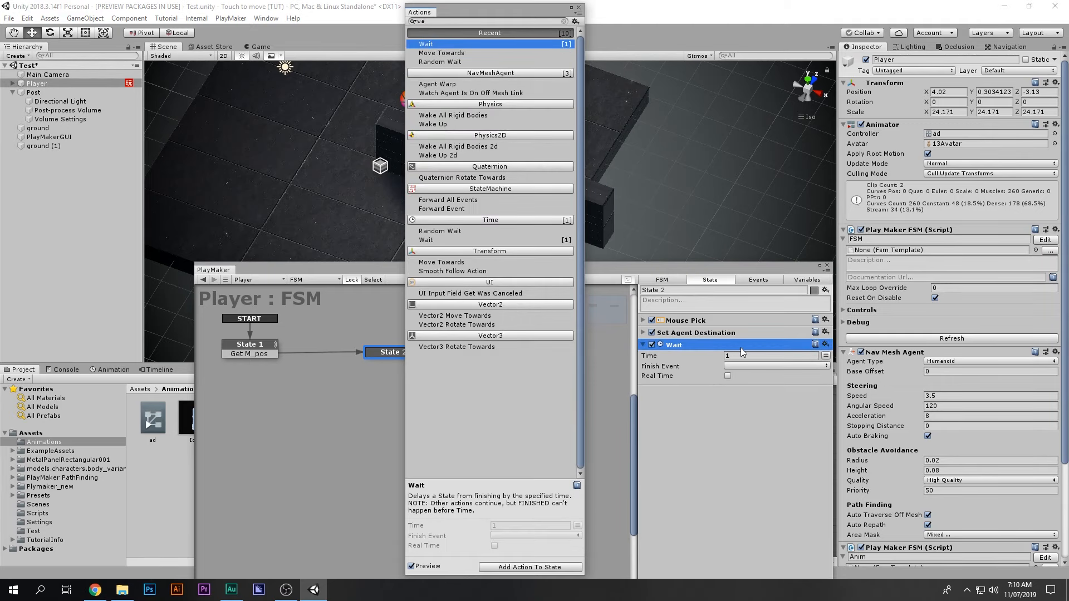
click(752, 356)
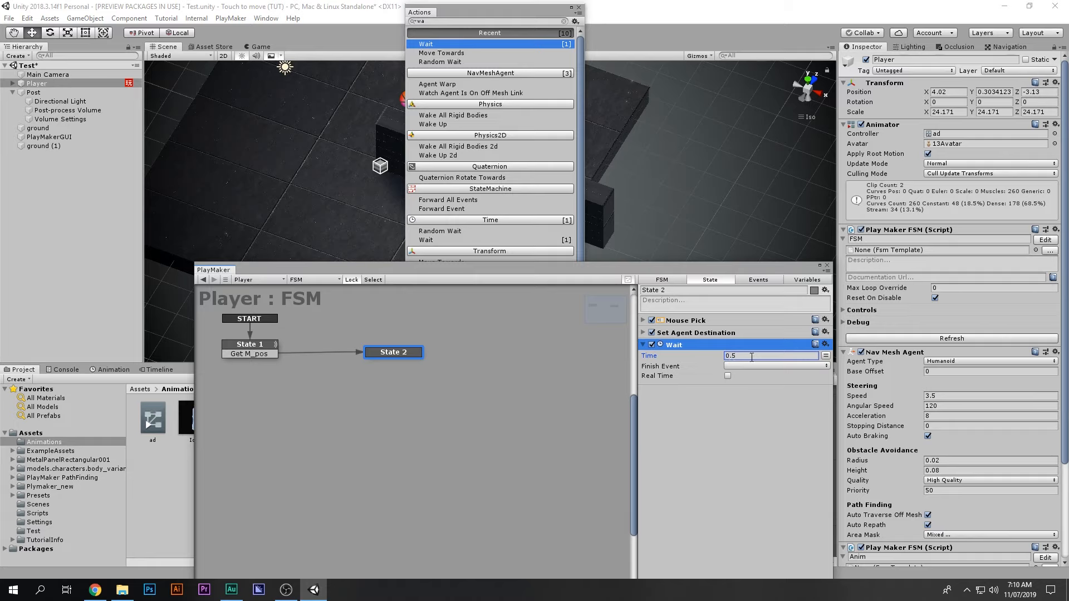
click(723, 365)
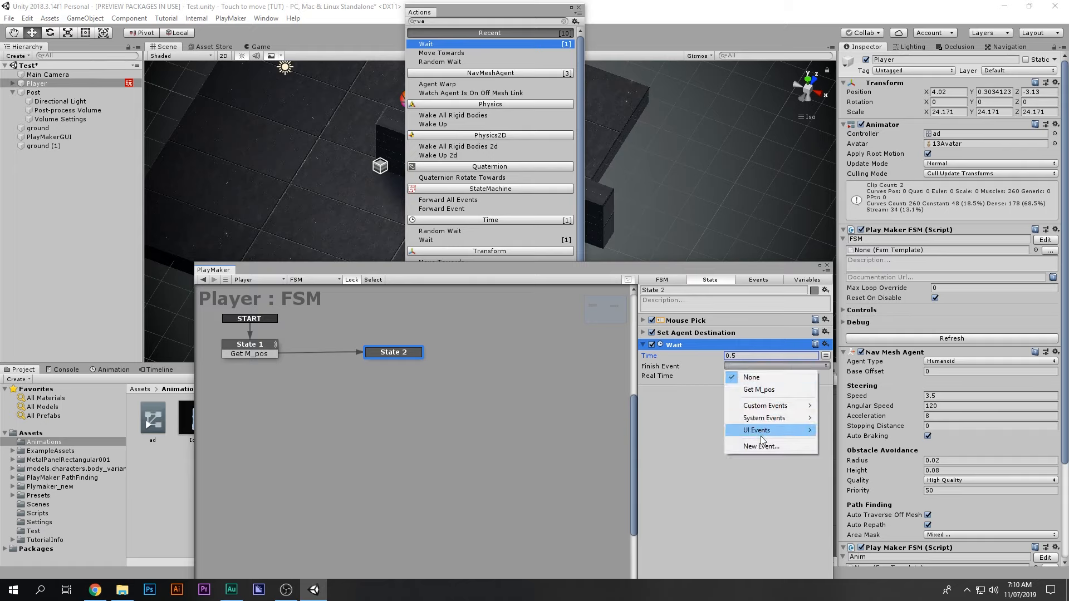
click(746, 447)
Step: Make the Wait send FINISHED and link that transition back to State 1
click(398, 354)
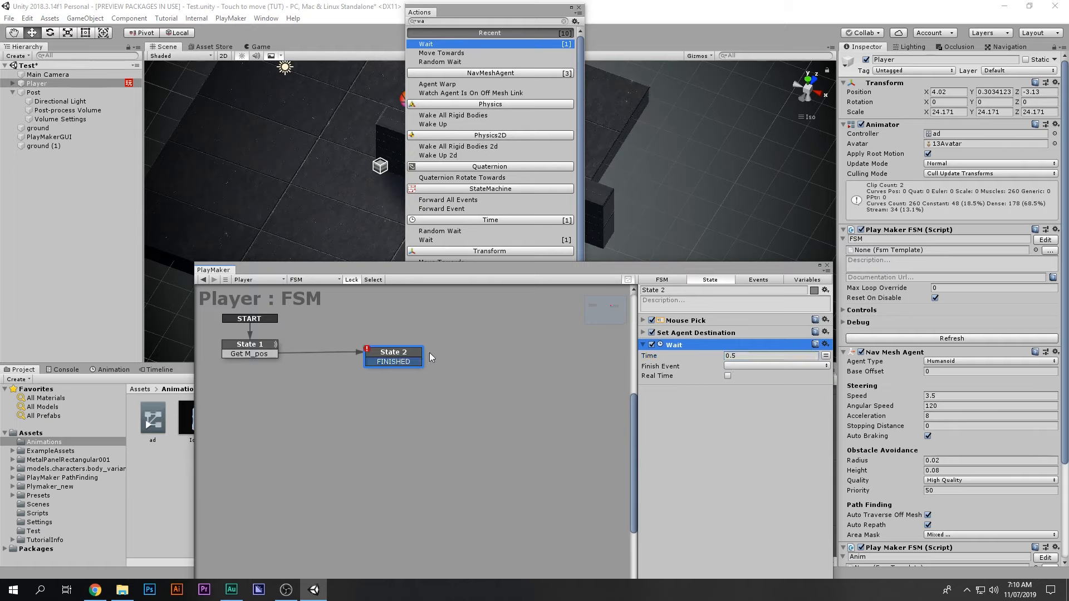
click(737, 366)
click(760, 392)
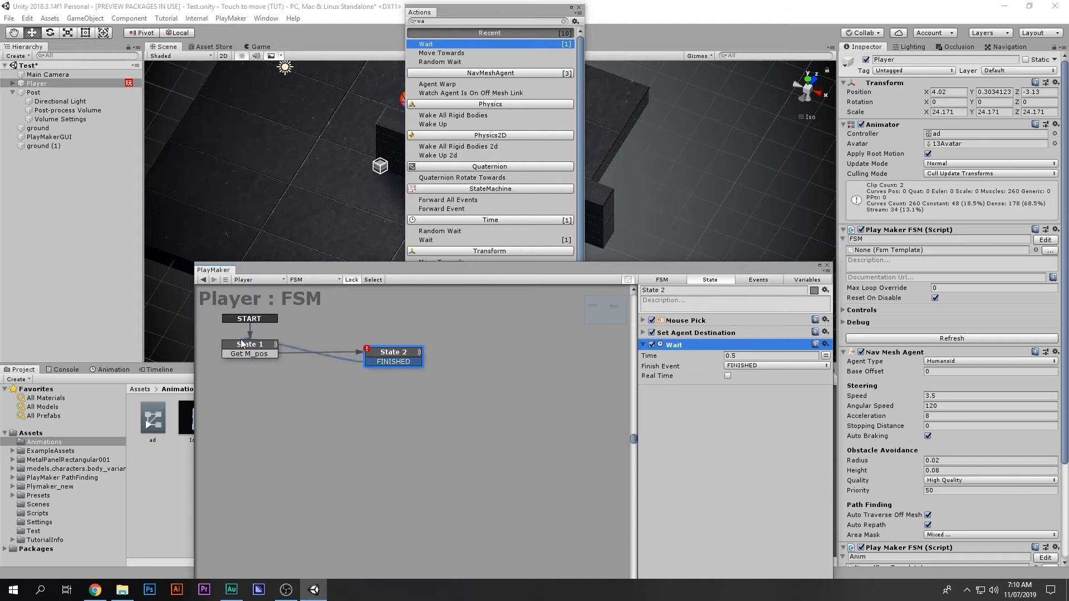
drag(393, 362, 240, 351)
drag(388, 358, 453, 345)
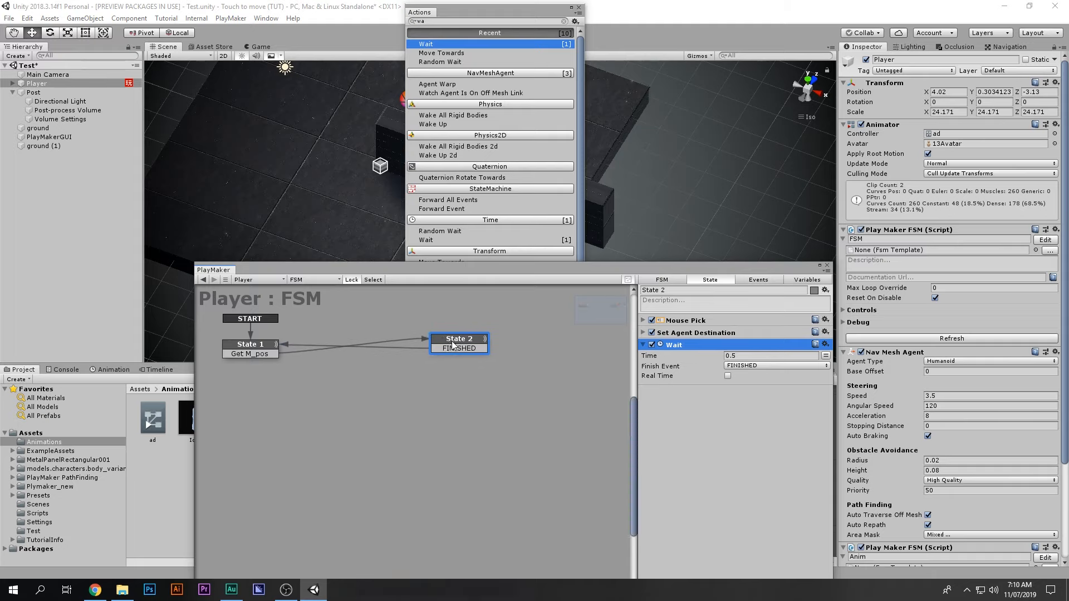
right_click(457, 345)
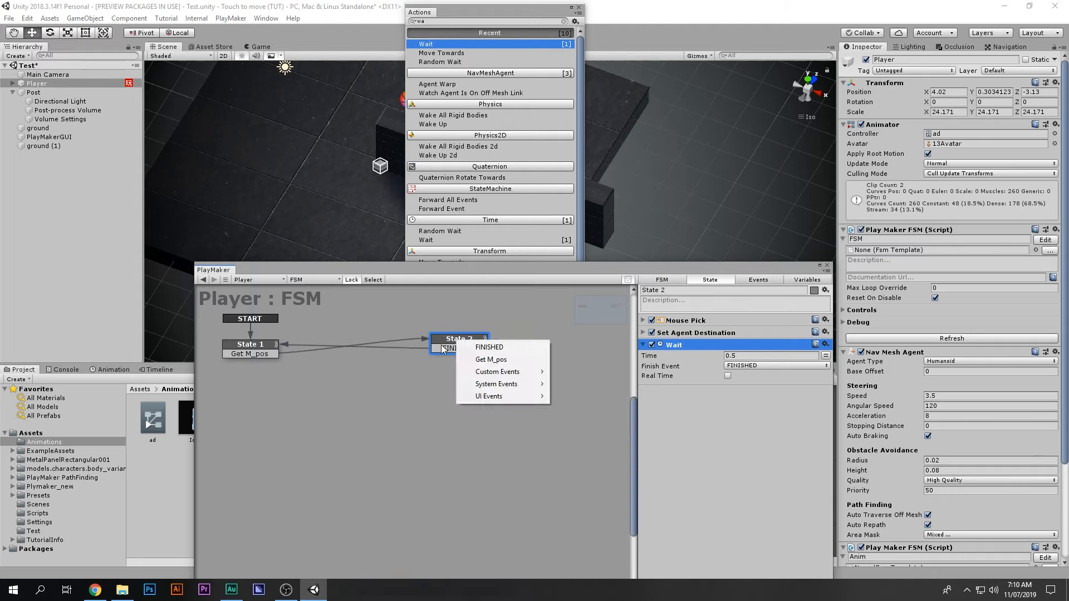
click(470, 350)
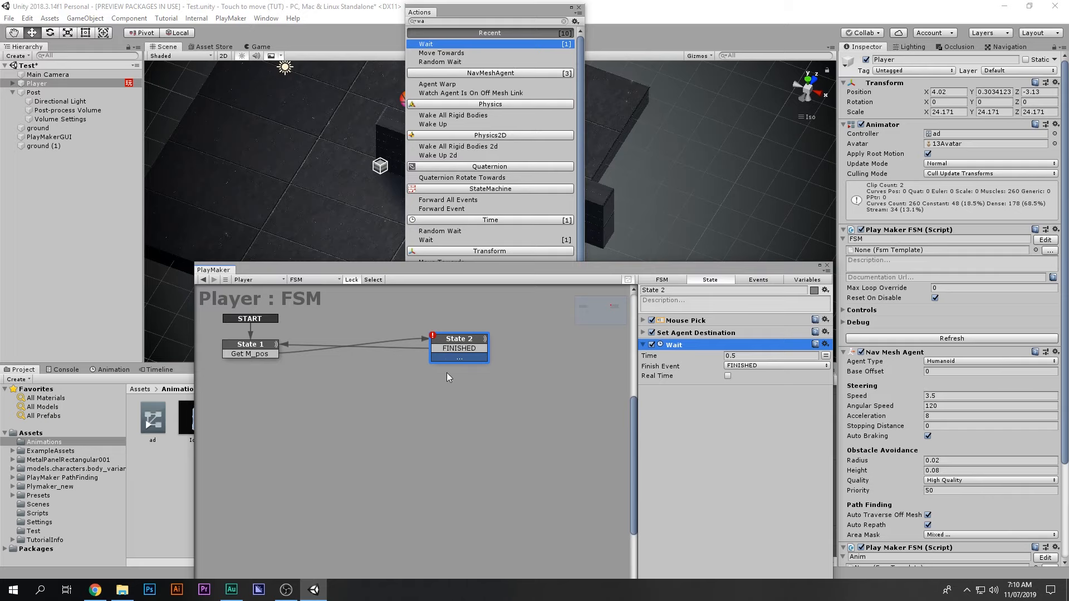
Step: Delete the stray State 3, recheck both states' actions, and close the actions browser
right_click(282, 392)
ctrl+click(479, 383)
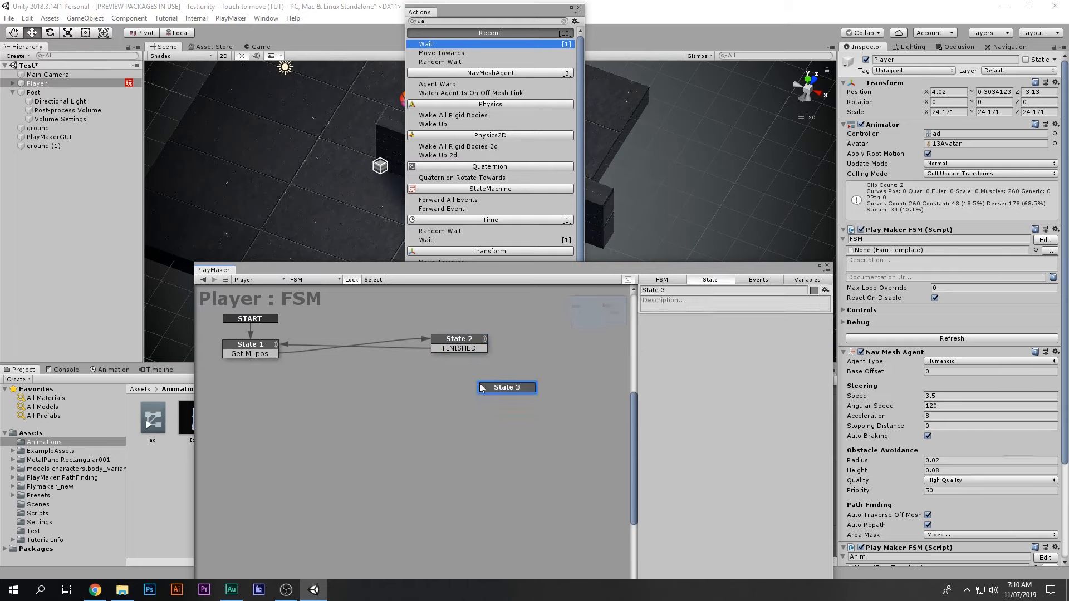
ctrl+click(501, 390)
key(Delete)
drag(458, 340, 445, 348)
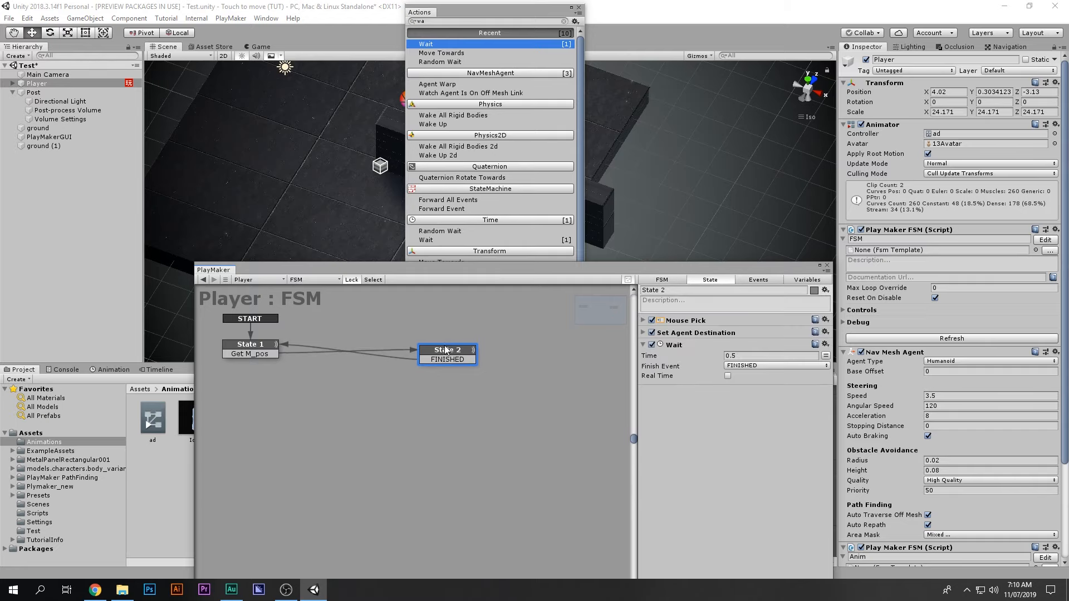
click(753, 356)
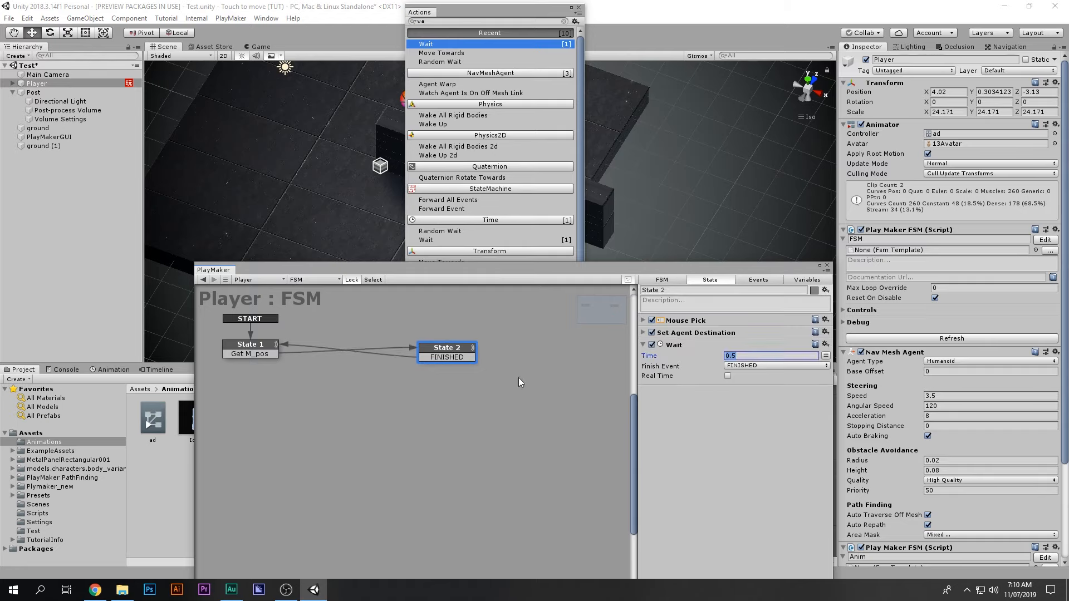
click(261, 350)
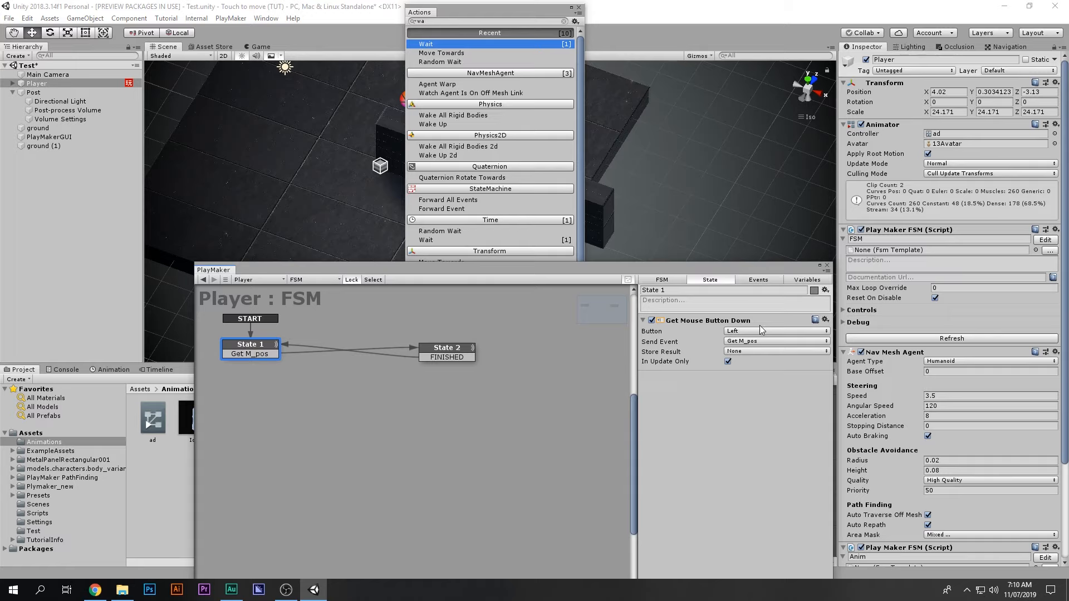
click(452, 350)
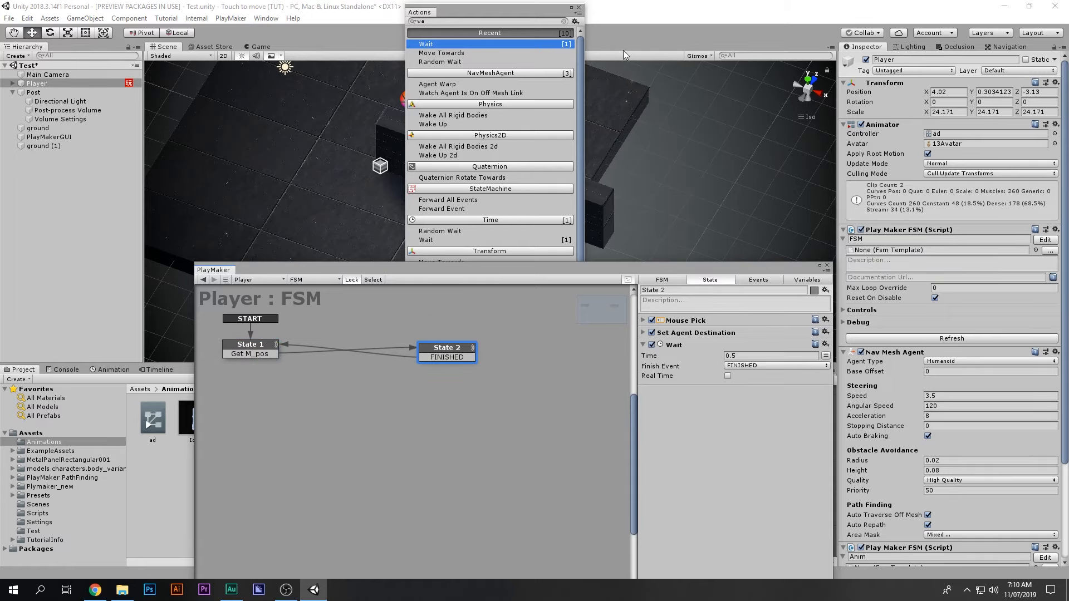
click(579, 8)
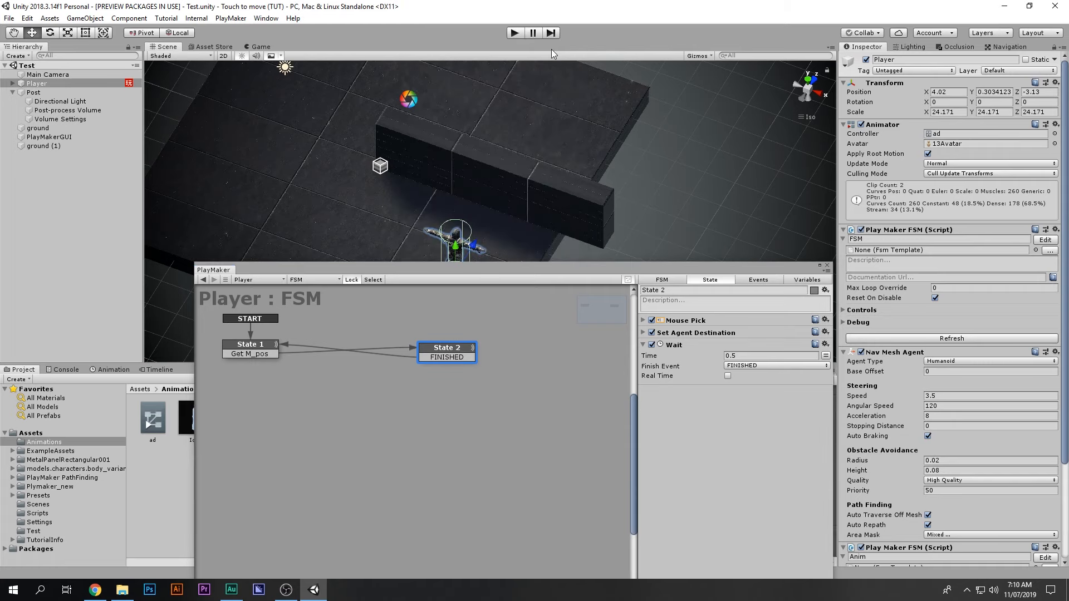
Step: Play the scene, walk the character to six floor spots around the wall, then stop
click(519, 37)
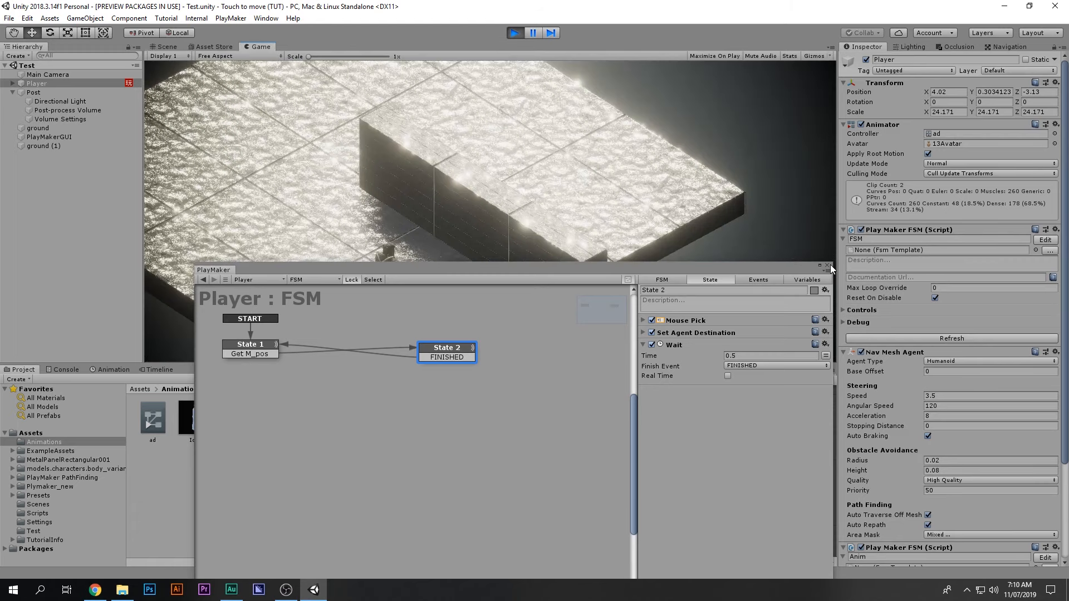
drag(545, 273, 526, 393)
click(283, 214)
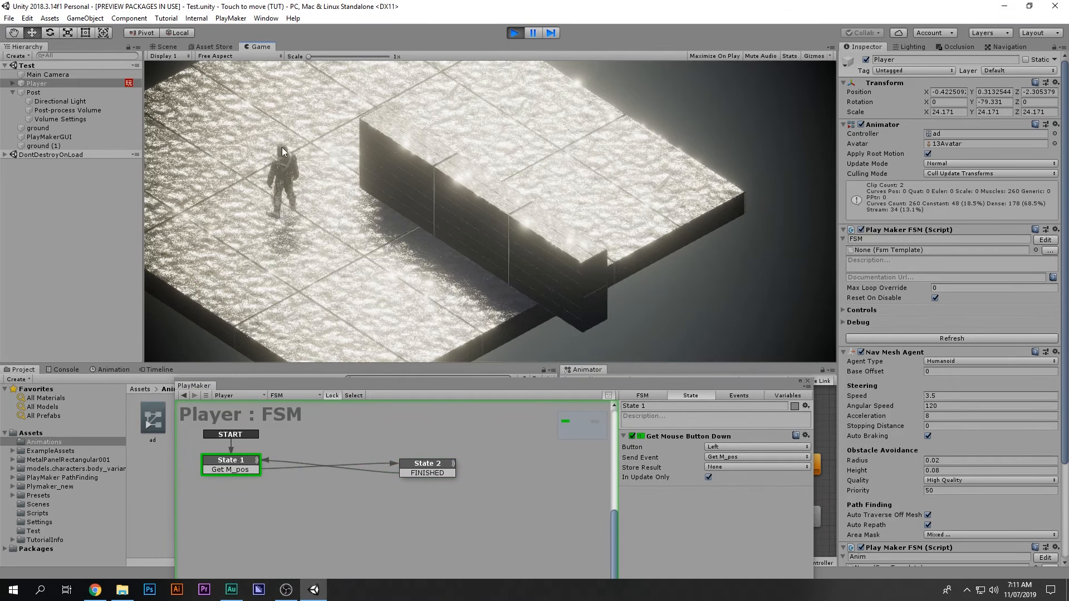
click(368, 71)
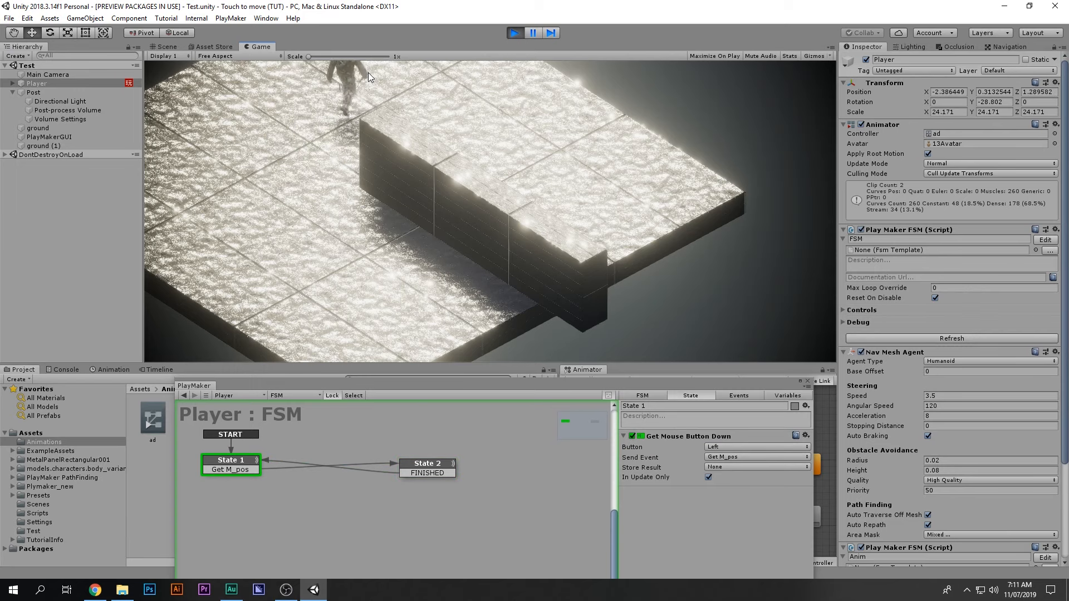
click(604, 195)
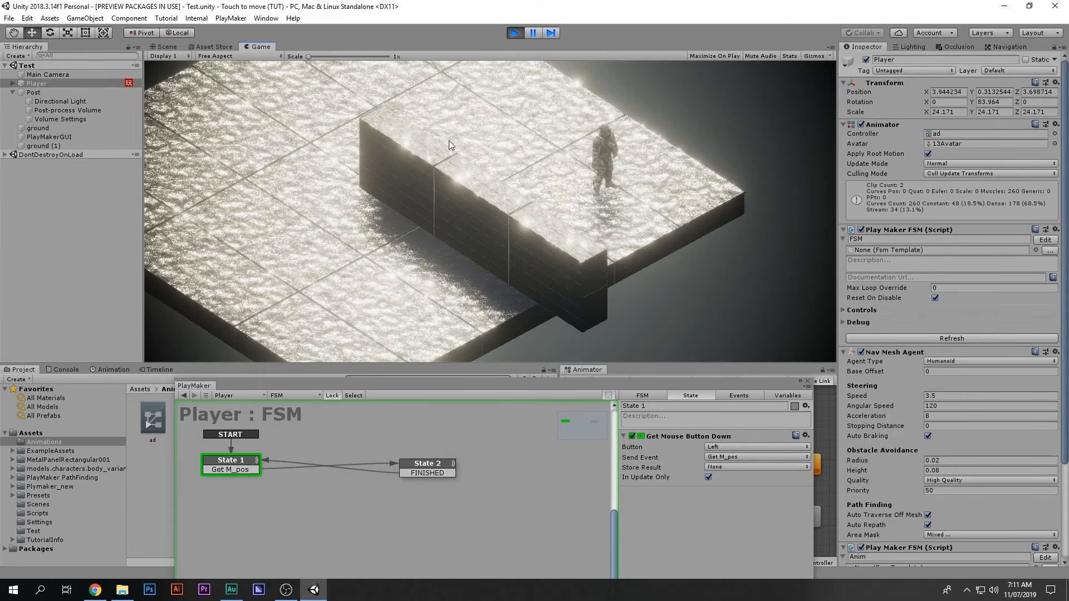
click(439, 110)
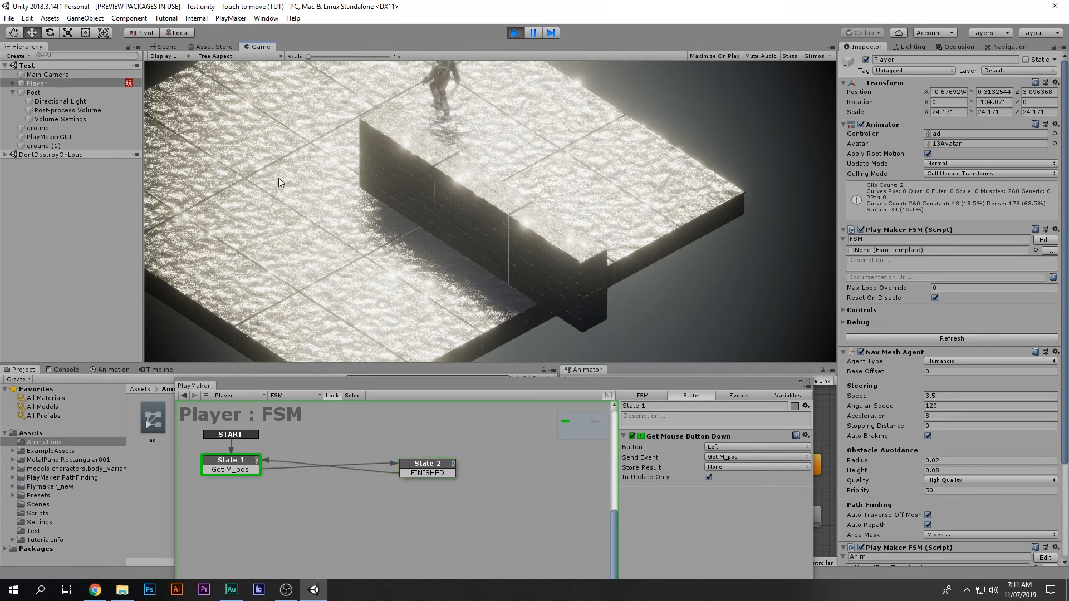
click(252, 201)
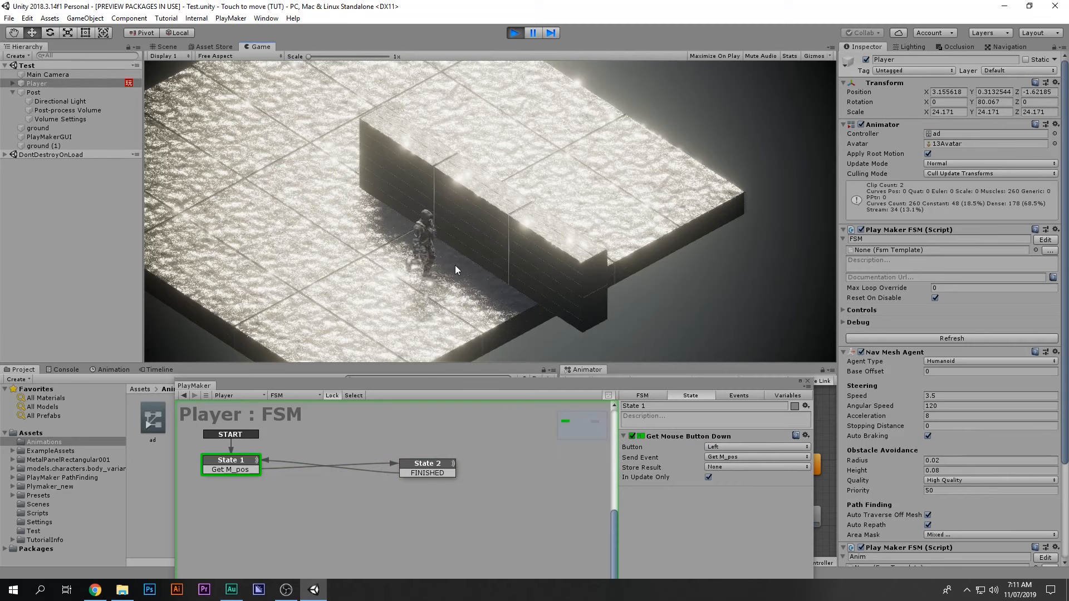
click(603, 156)
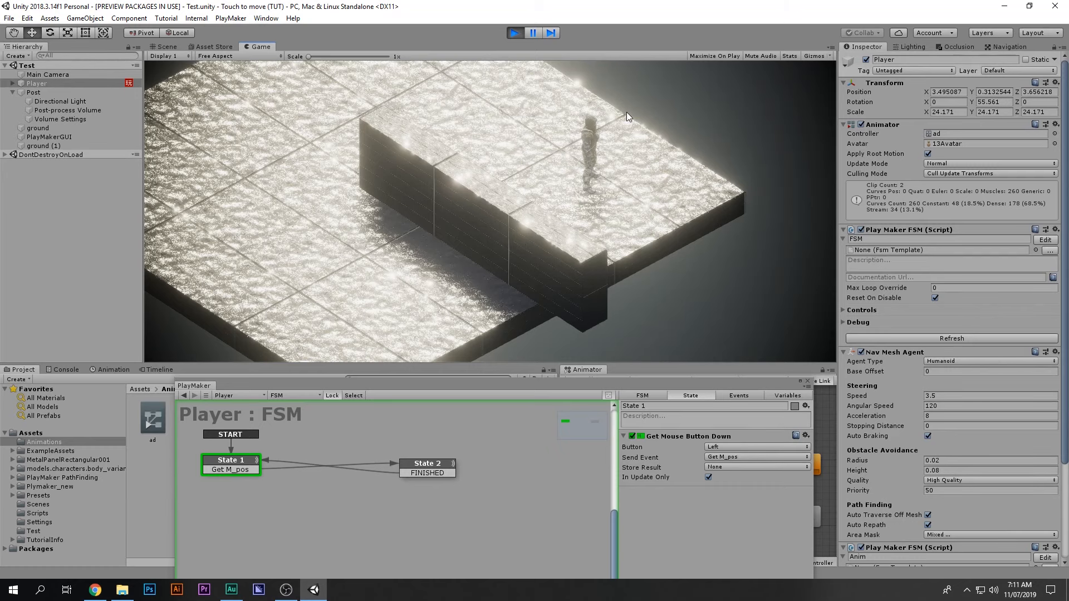
click(514, 33)
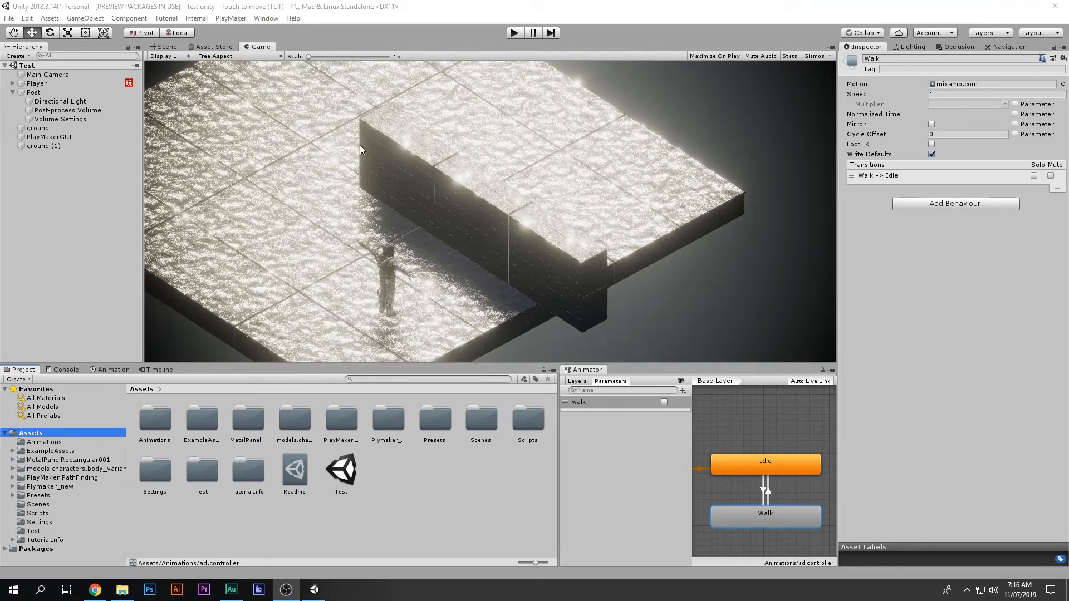
Step: Select the Player, enter Play mode, and test walking with Nav Mesh Agent Speed 1
click(412, 123)
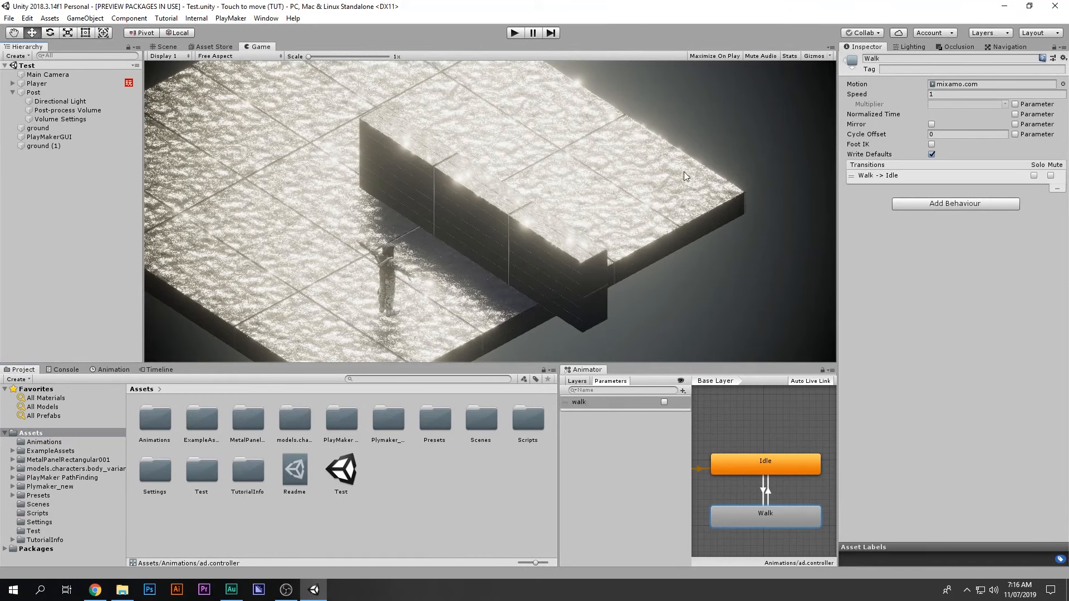
click(36, 84)
scroll(1005, 365, down, 10)
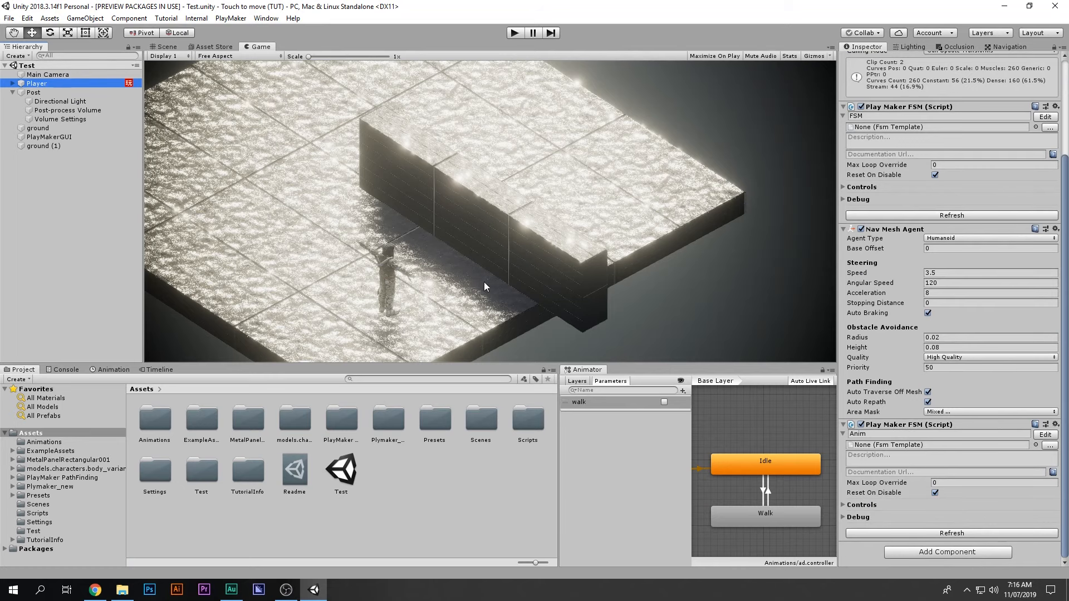
click(513, 32)
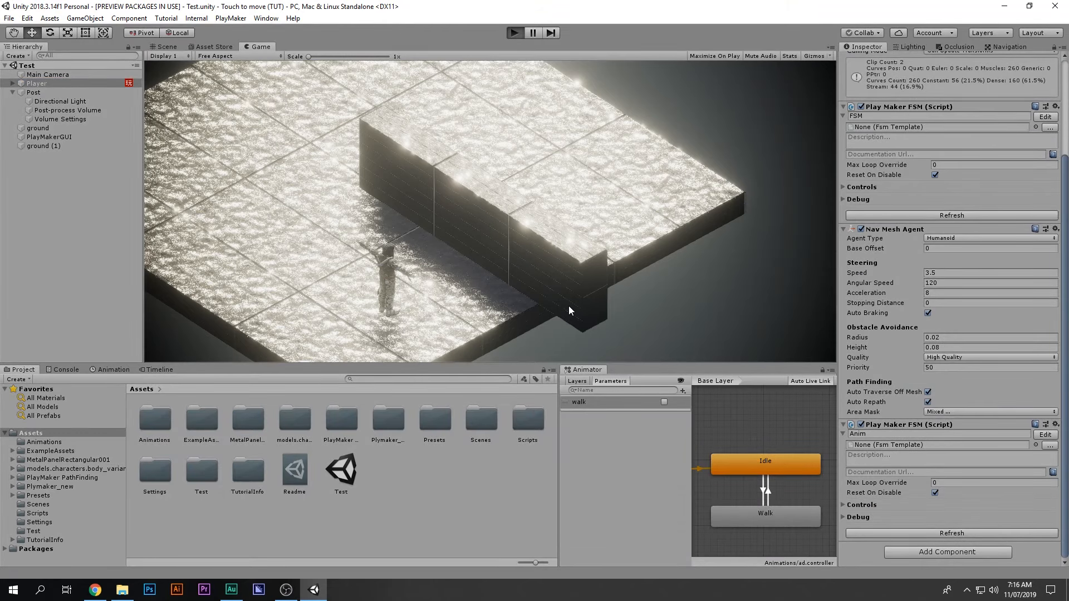
click(943, 272)
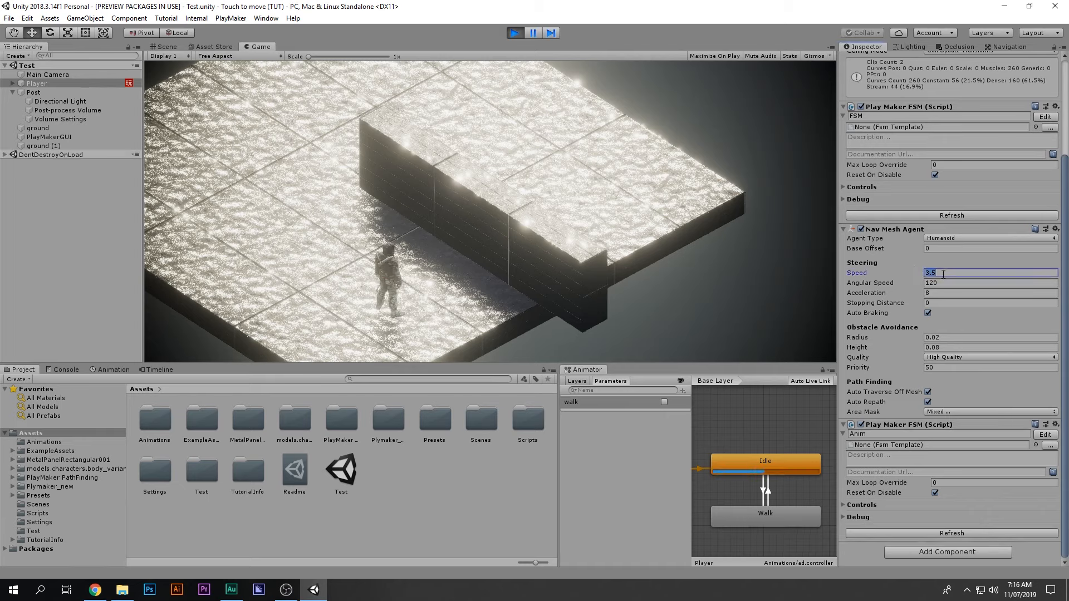
text(1)
click(298, 263)
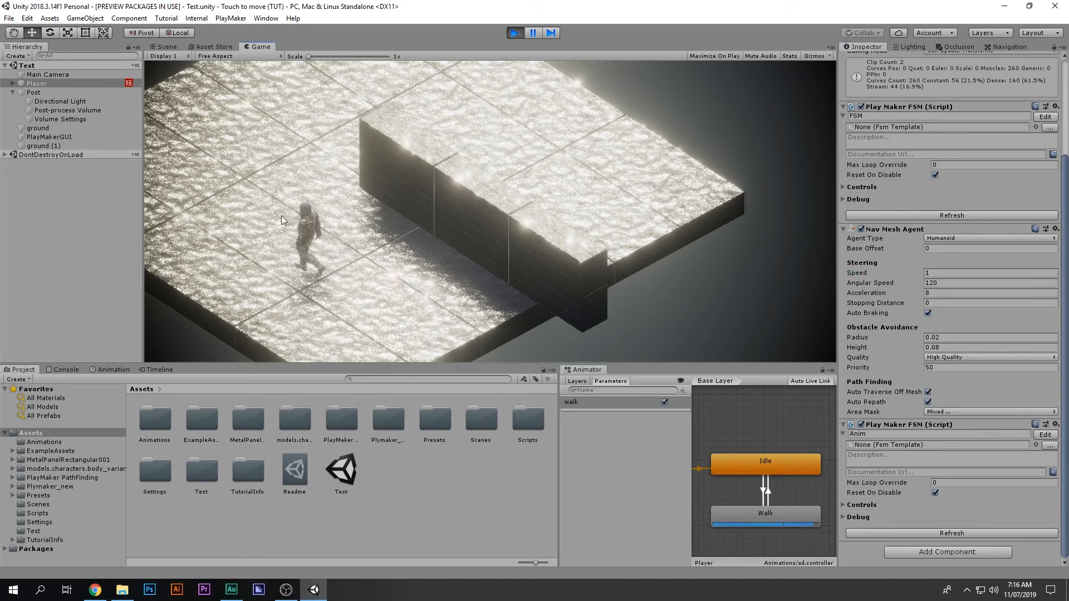
click(257, 148)
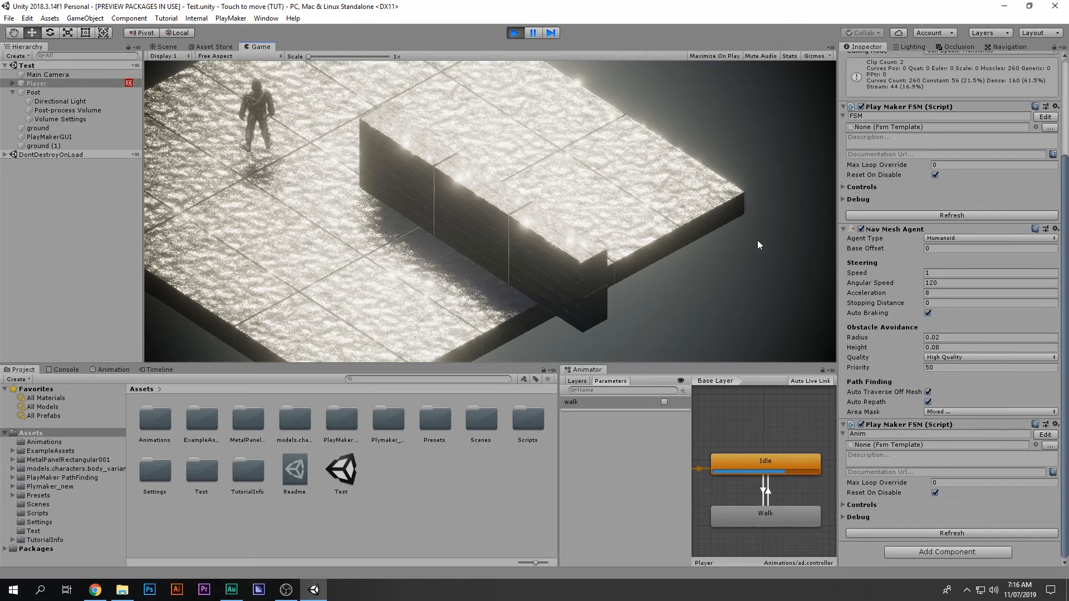
Step: Raise the agent Speed to 2, test two walks, then start changing it to 1.5
click(944, 272)
text(2)
key(Return)
click(363, 255)
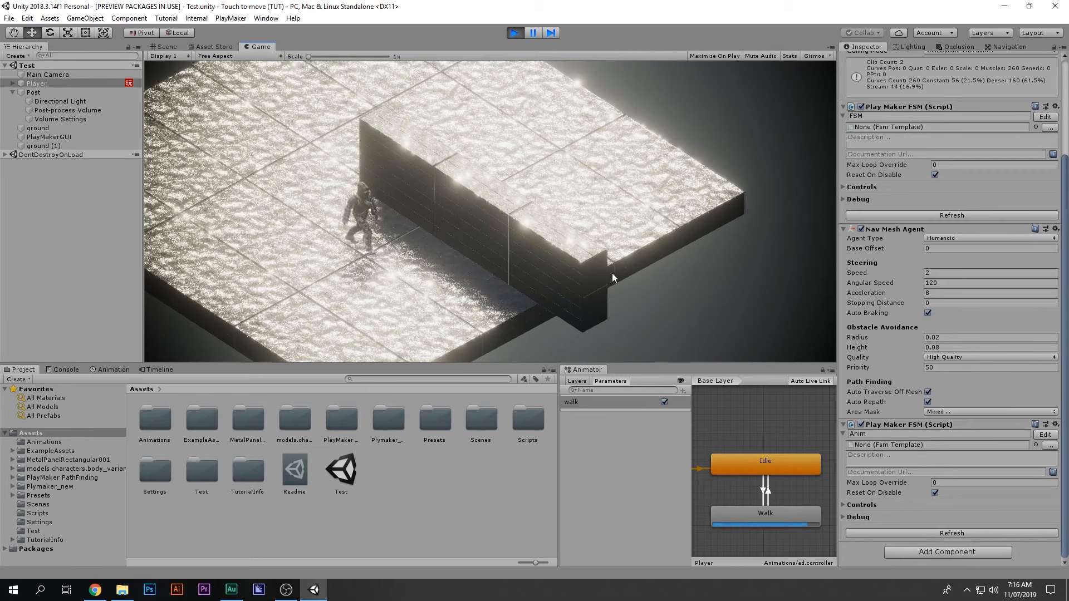
click(181, 79)
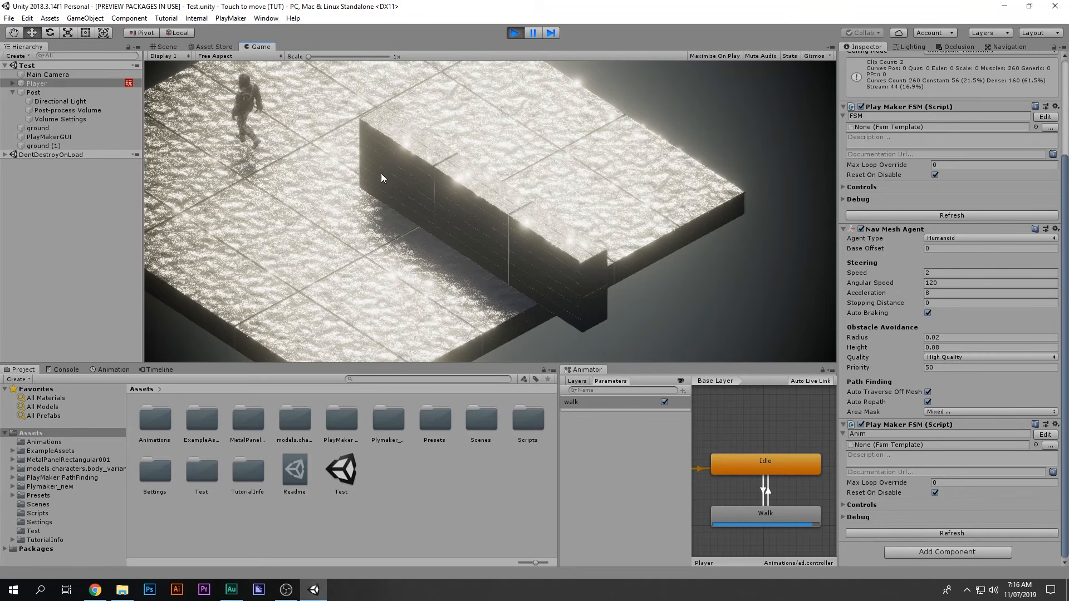
click(970, 273)
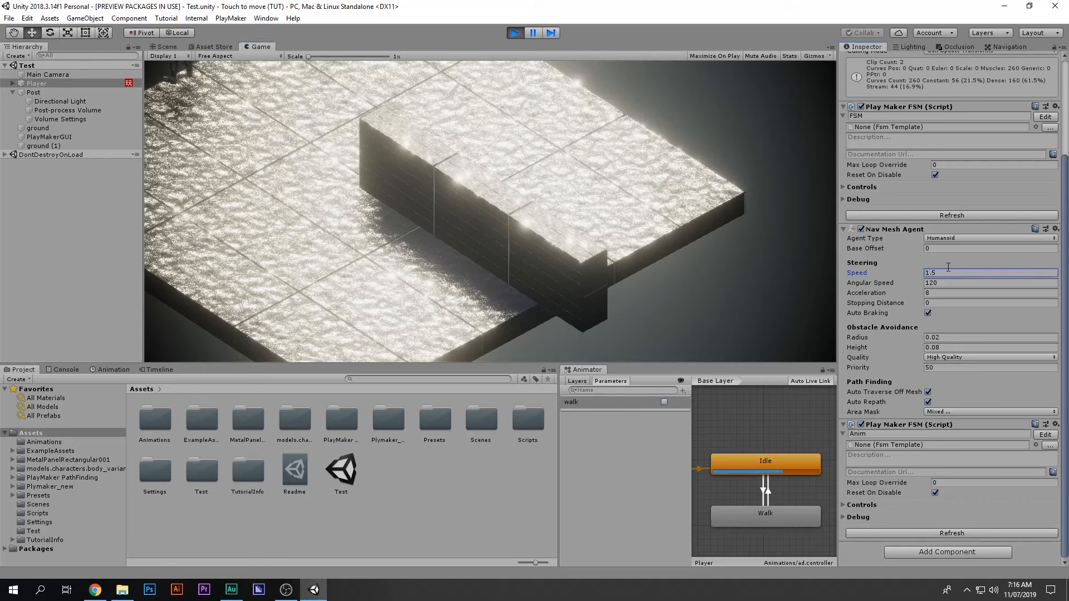
Step: Set Angular Speed to 1.2e+10 and walk the character to floor spots including the wall's base
click(446, 243)
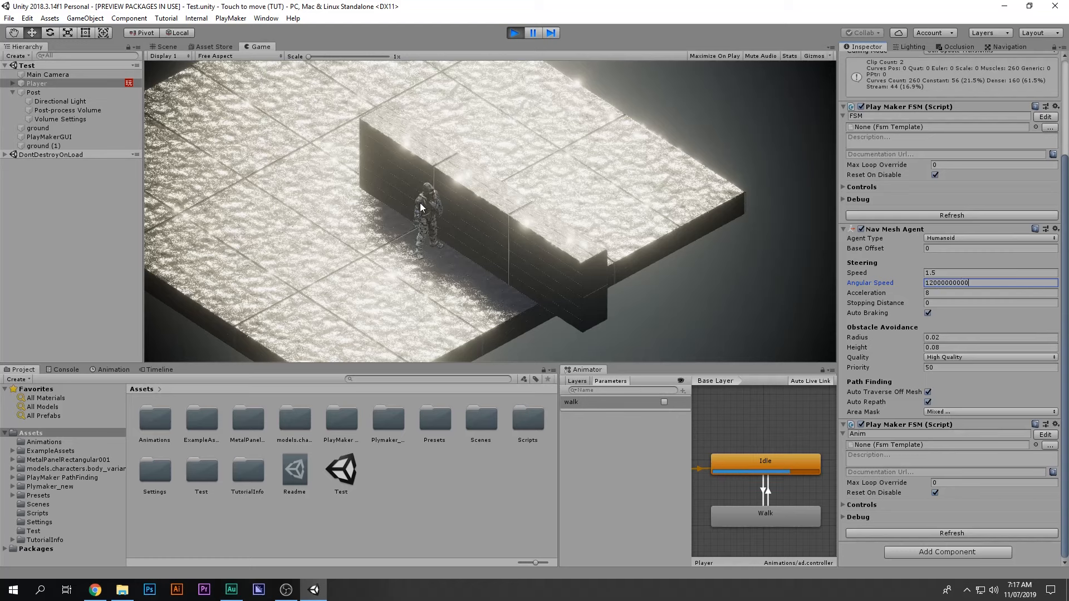
click(241, 205)
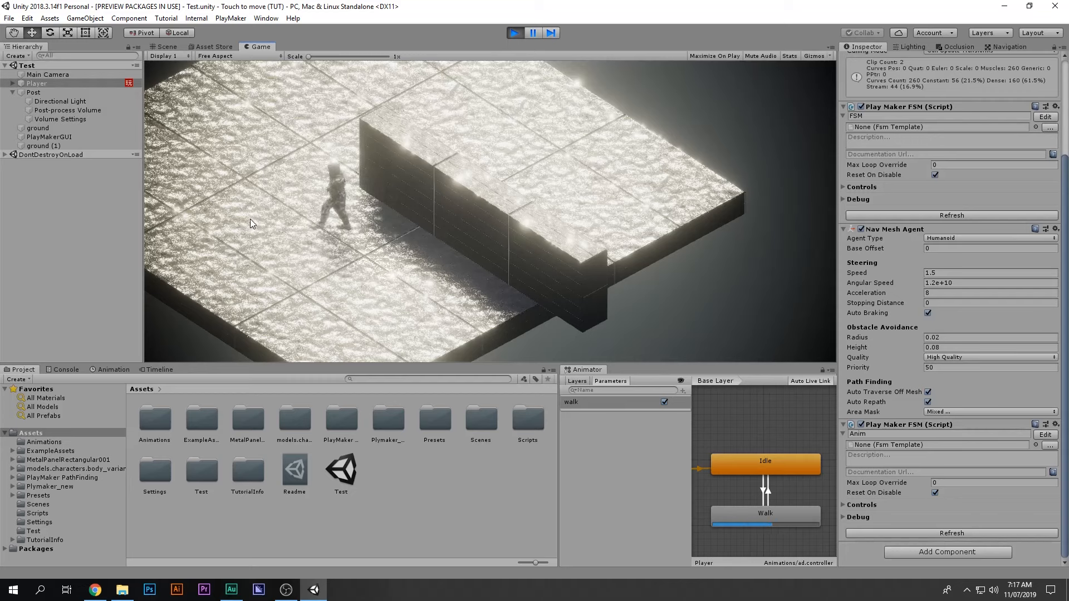
click(522, 268)
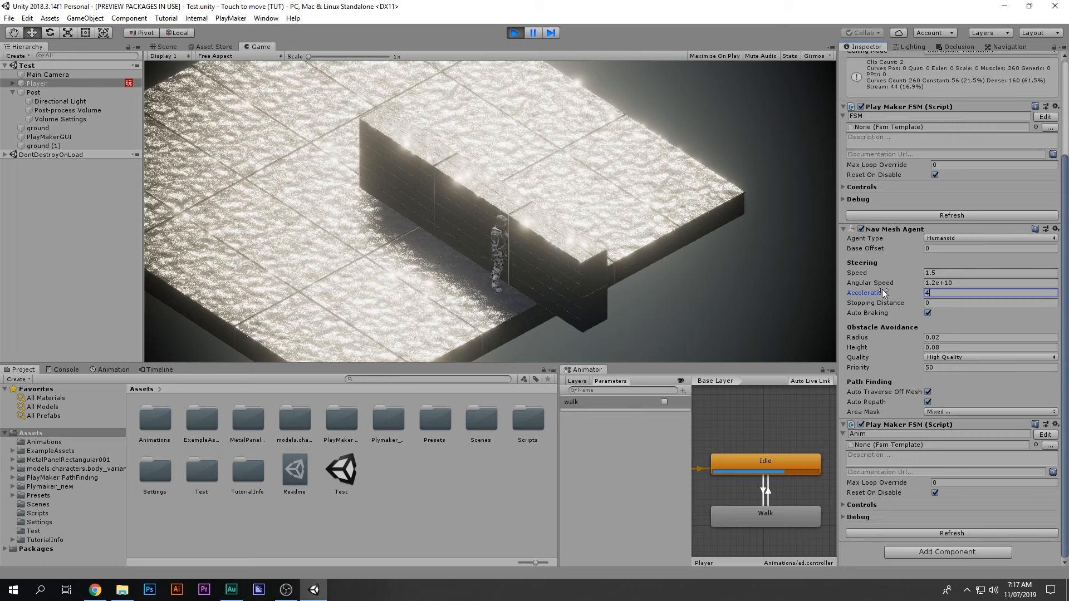
Step: Set Acceleration to 44444 and Stopping Distance to 1, walking the character between edits
click(279, 240)
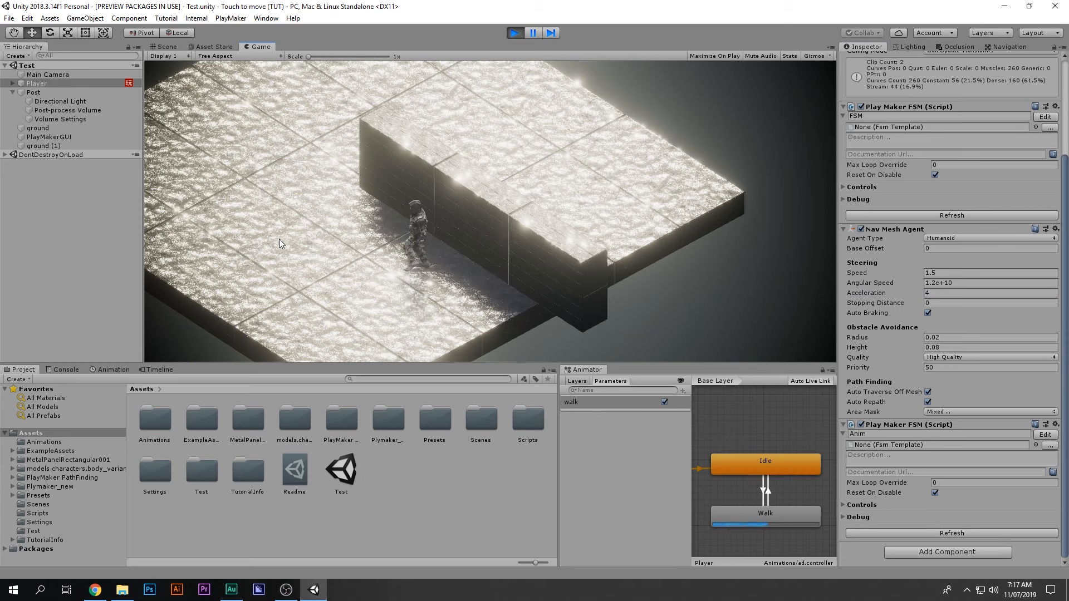
click(935, 292)
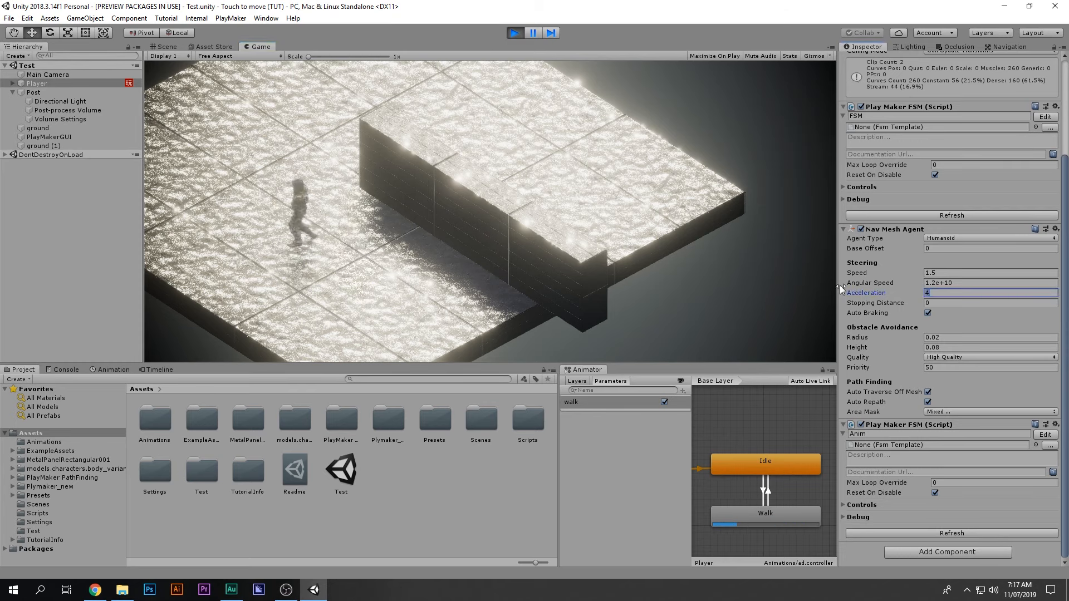
text(1)
click(296, 134)
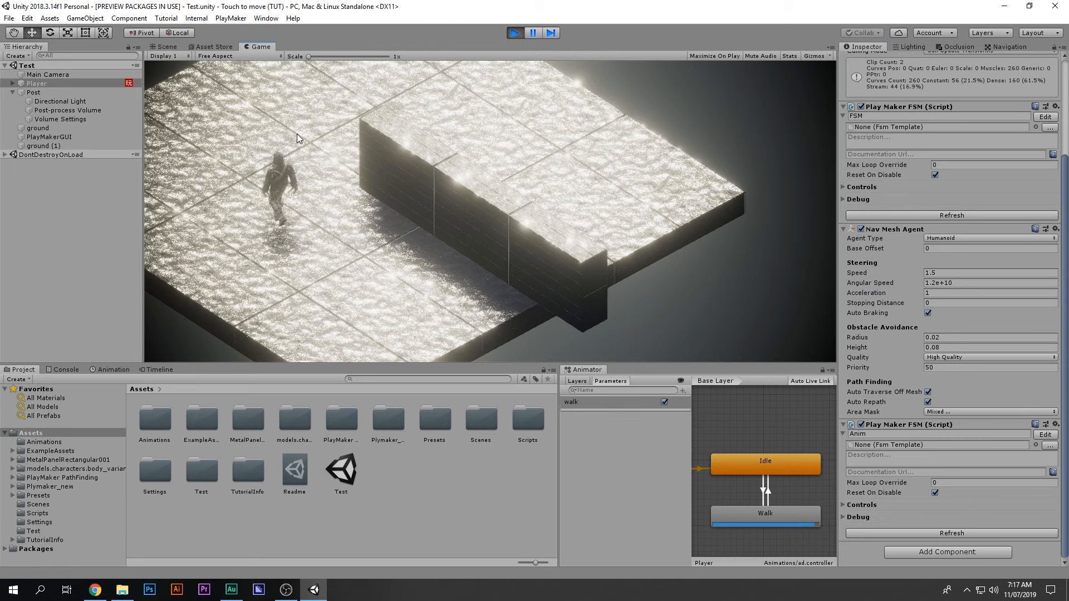
click(959, 283)
text(5)
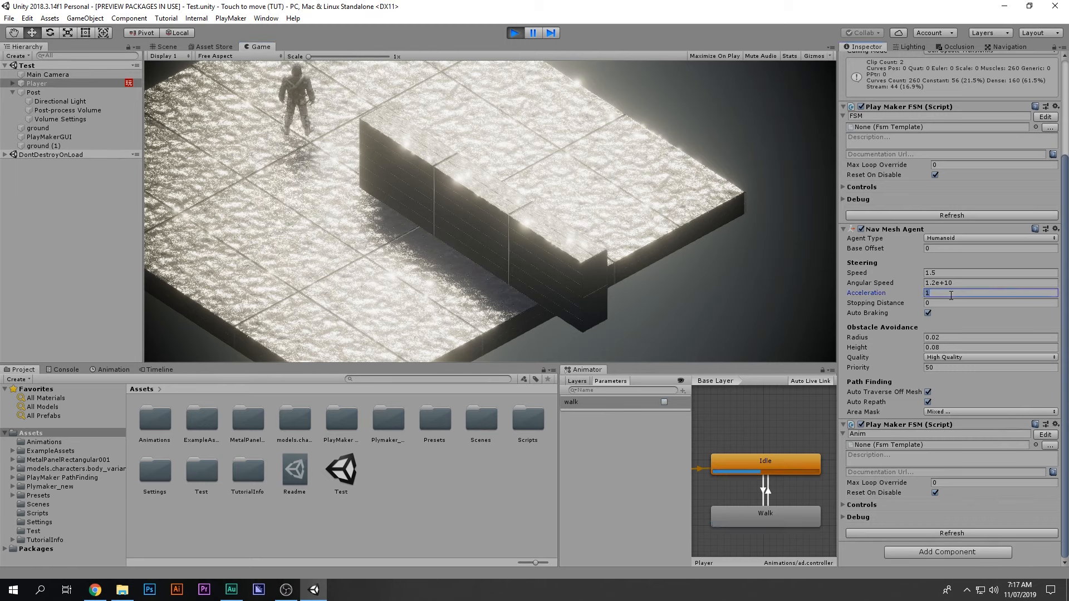
click(322, 300)
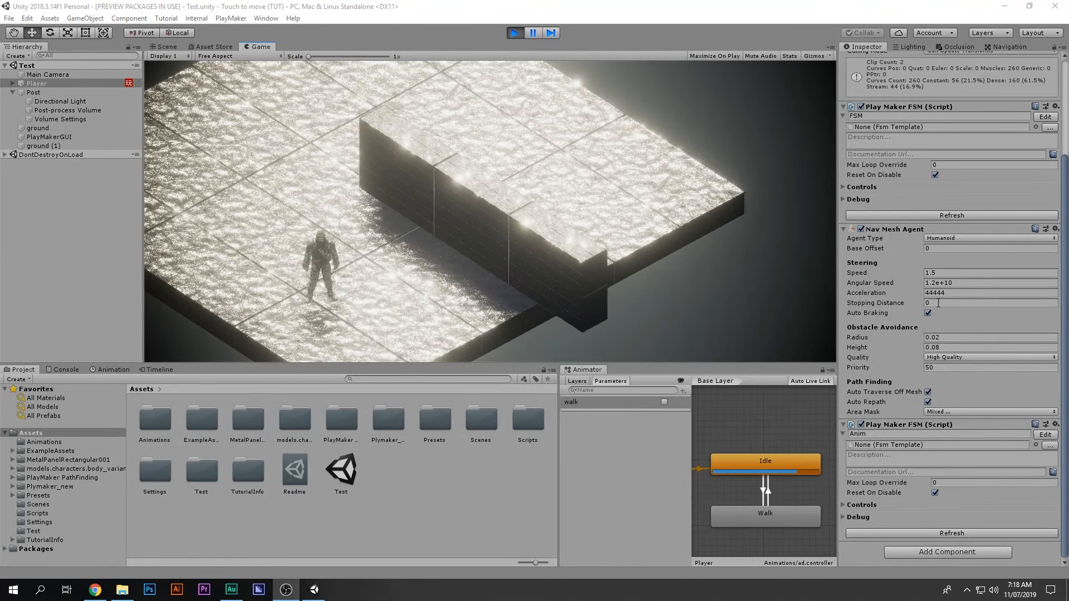
click(940, 302)
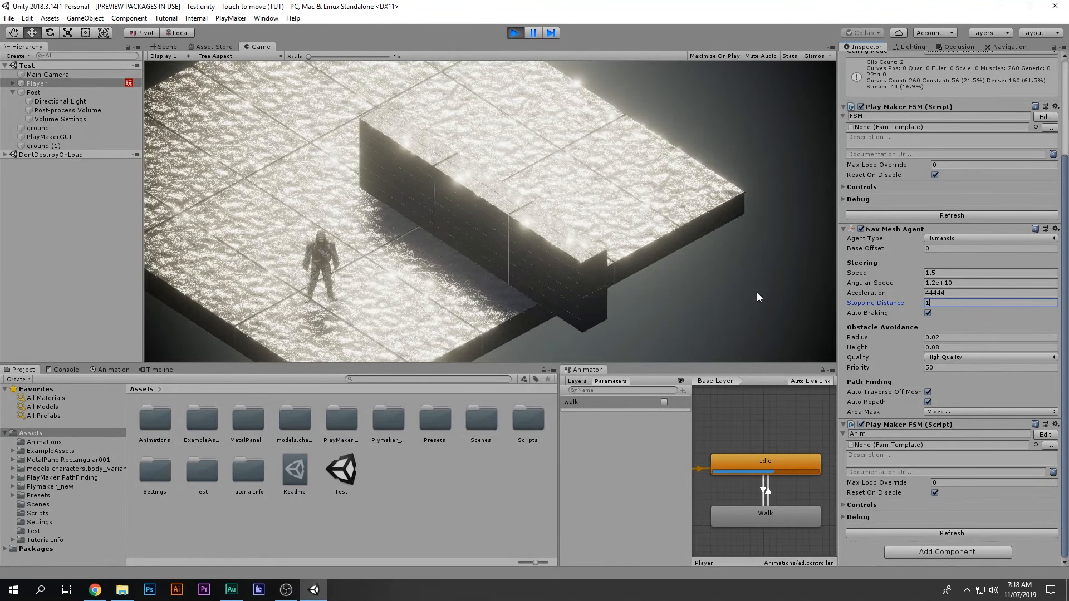
click(258, 198)
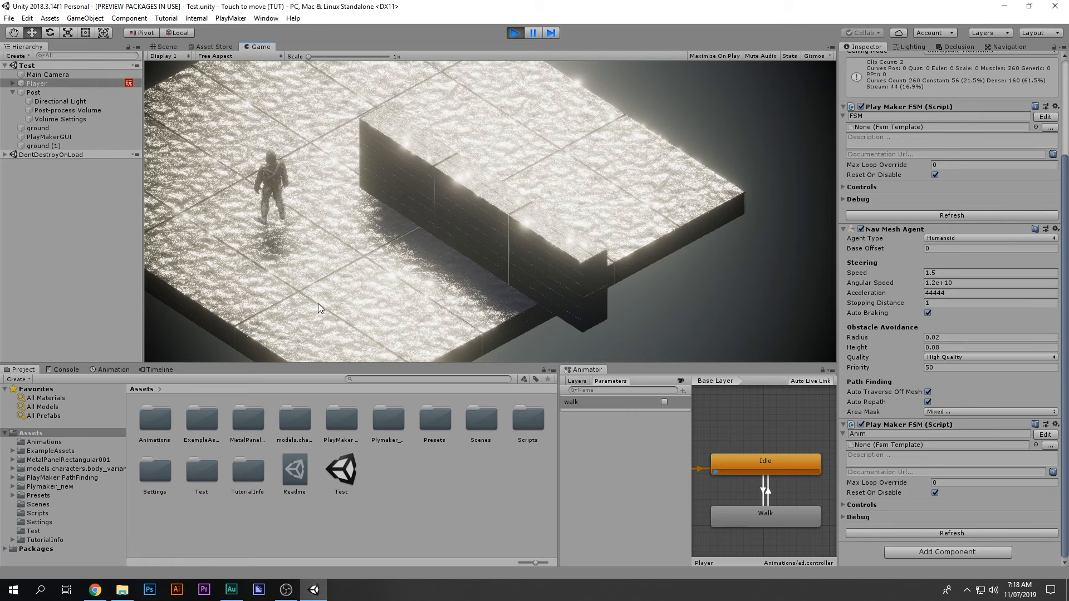
Step: Set Angular Speed to 100000 and walk the character around the raised block and wall
click(379, 306)
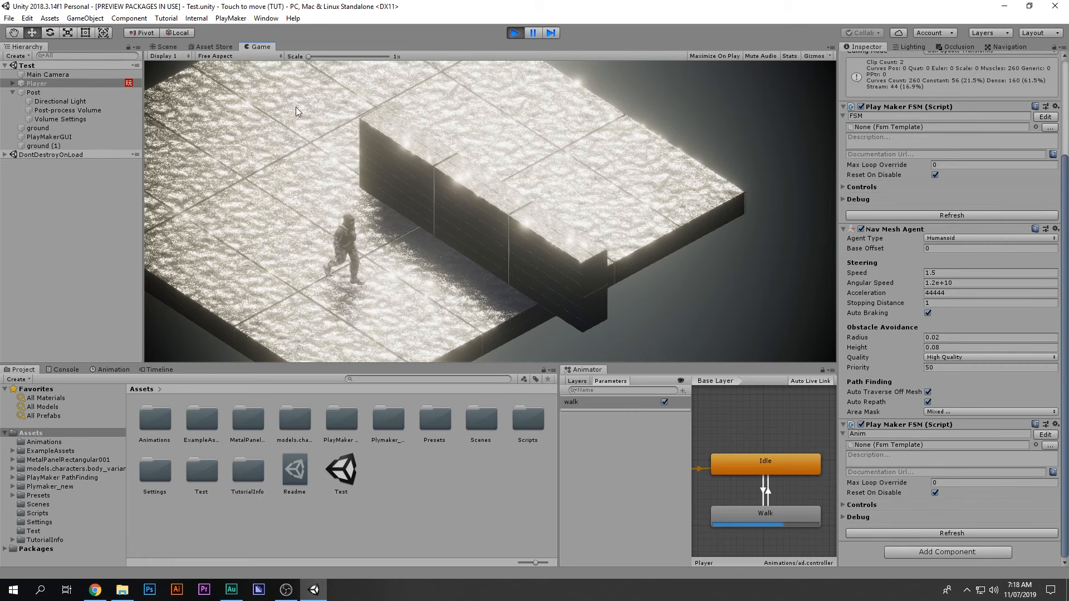
click(589, 203)
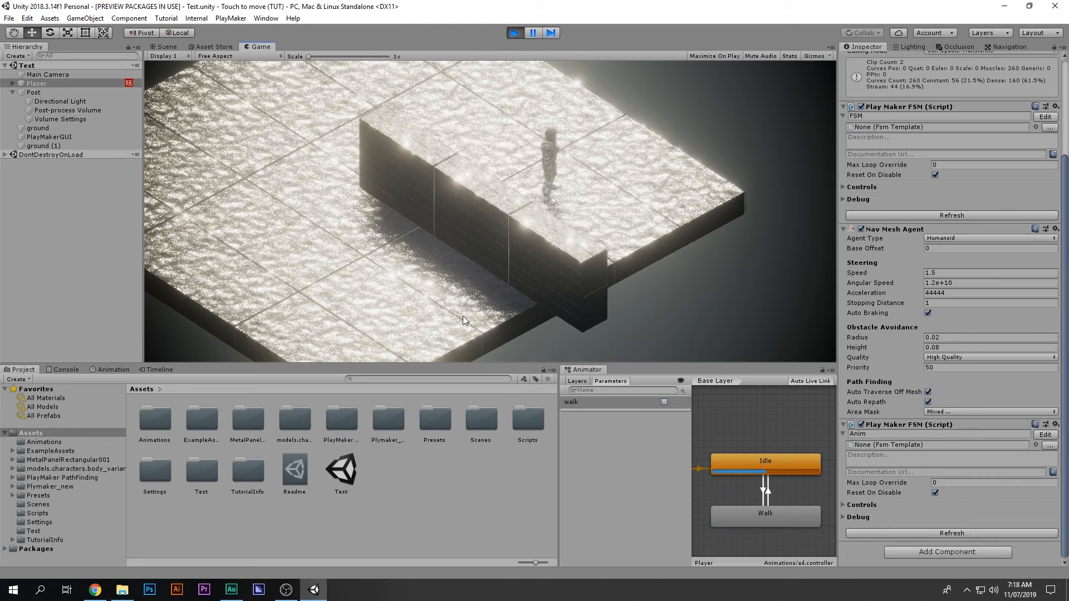
click(479, 335)
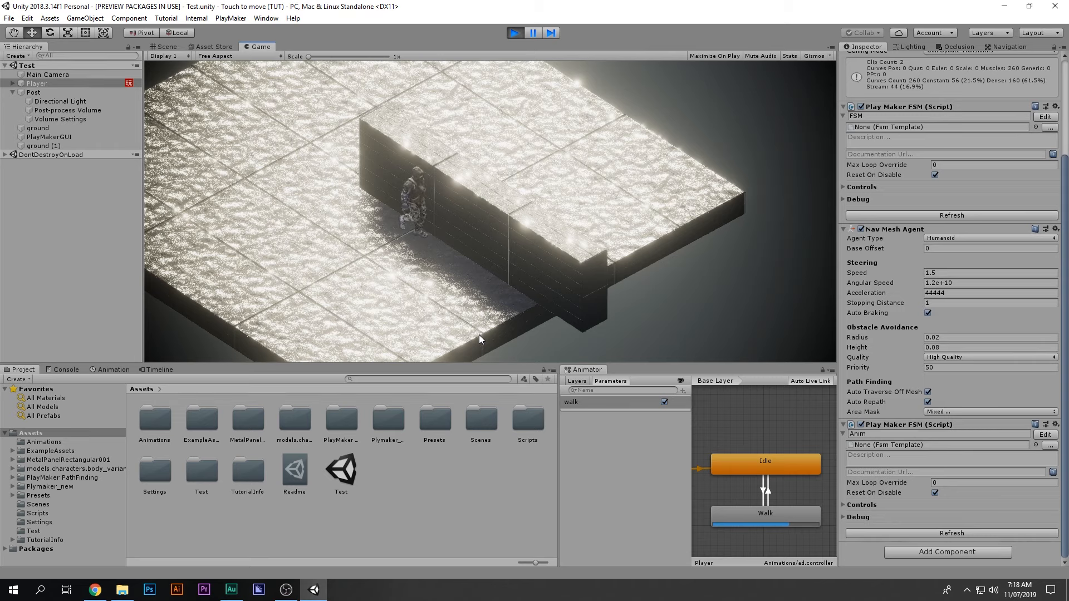
click(974, 283)
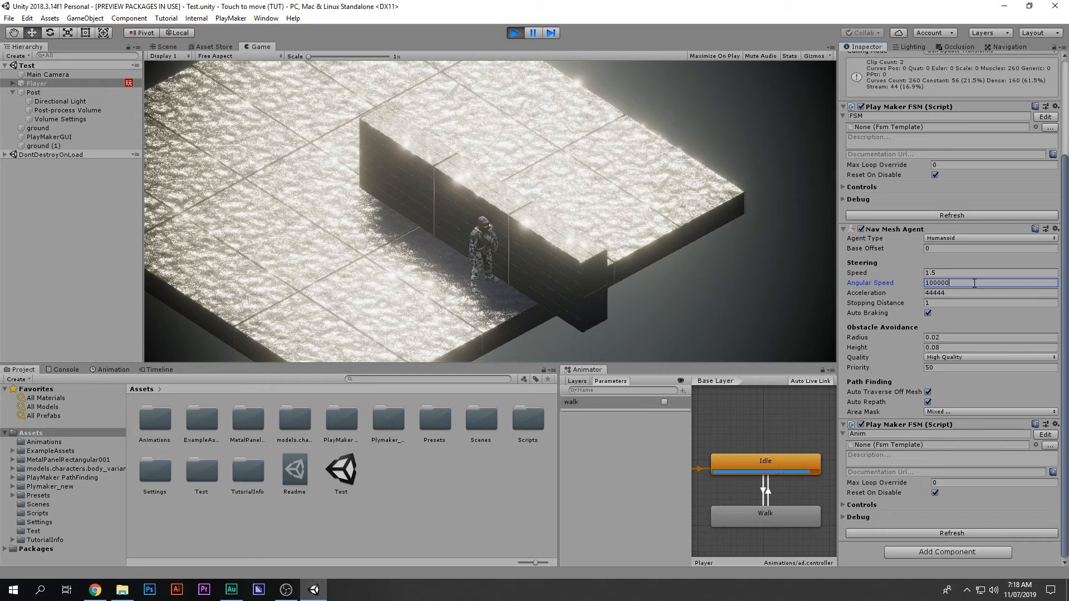
click(629, 211)
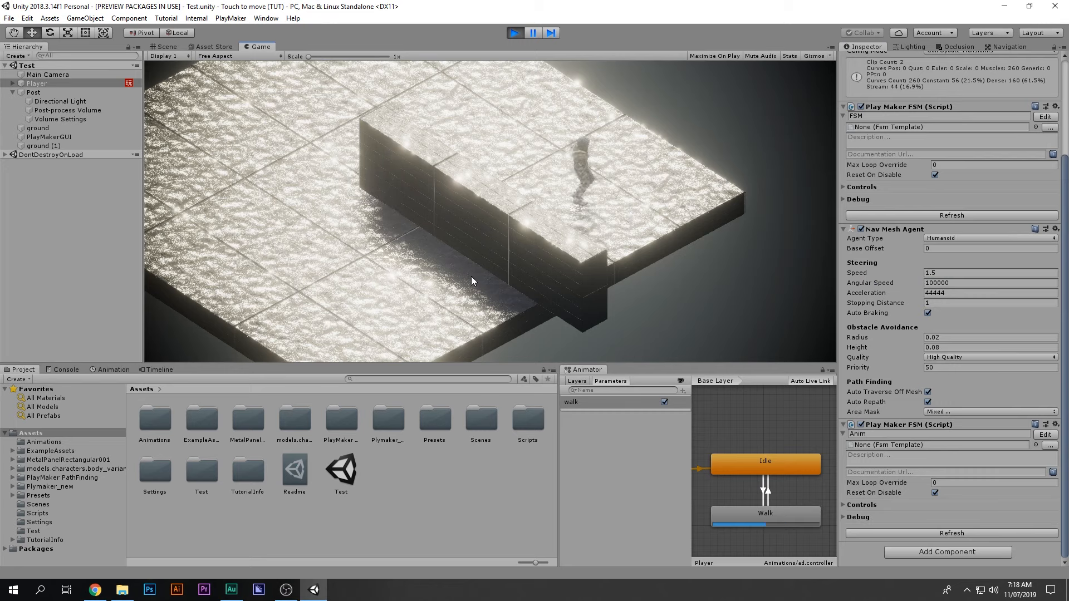
click(425, 76)
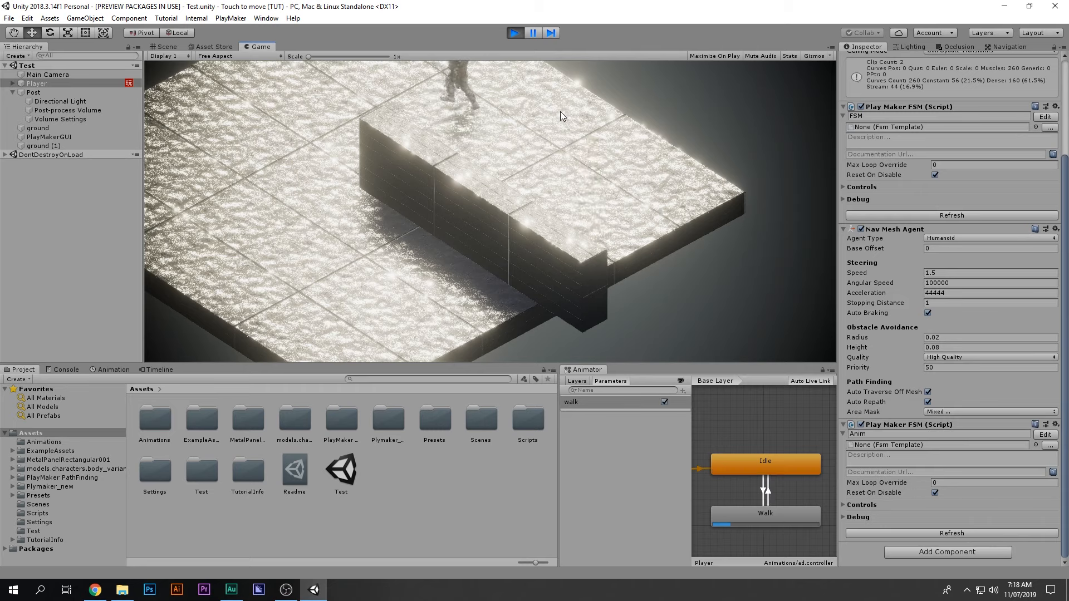
click(360, 278)
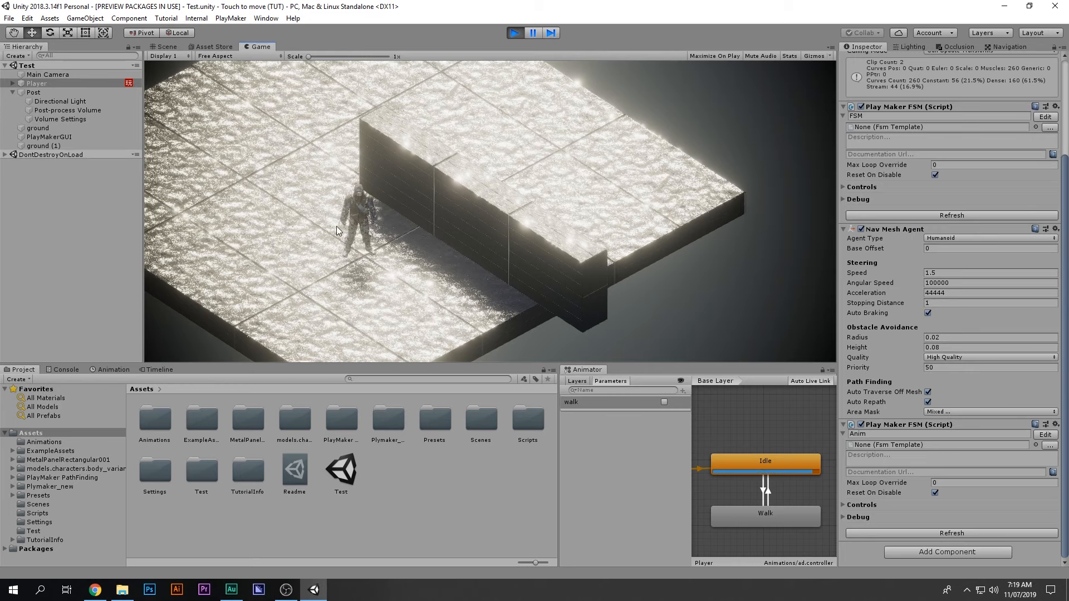
click(245, 187)
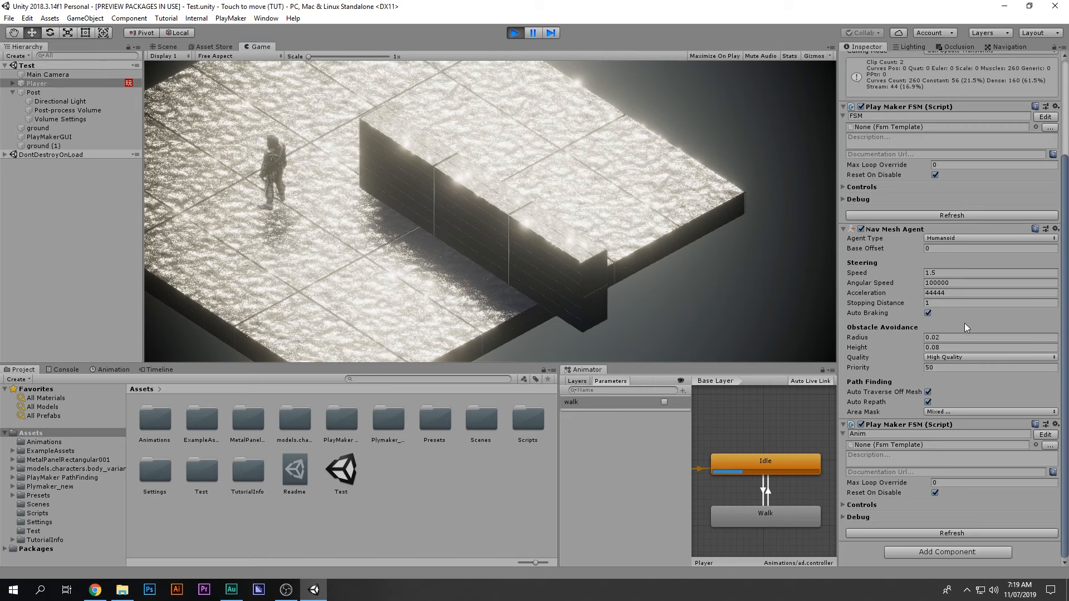
click(1055, 233)
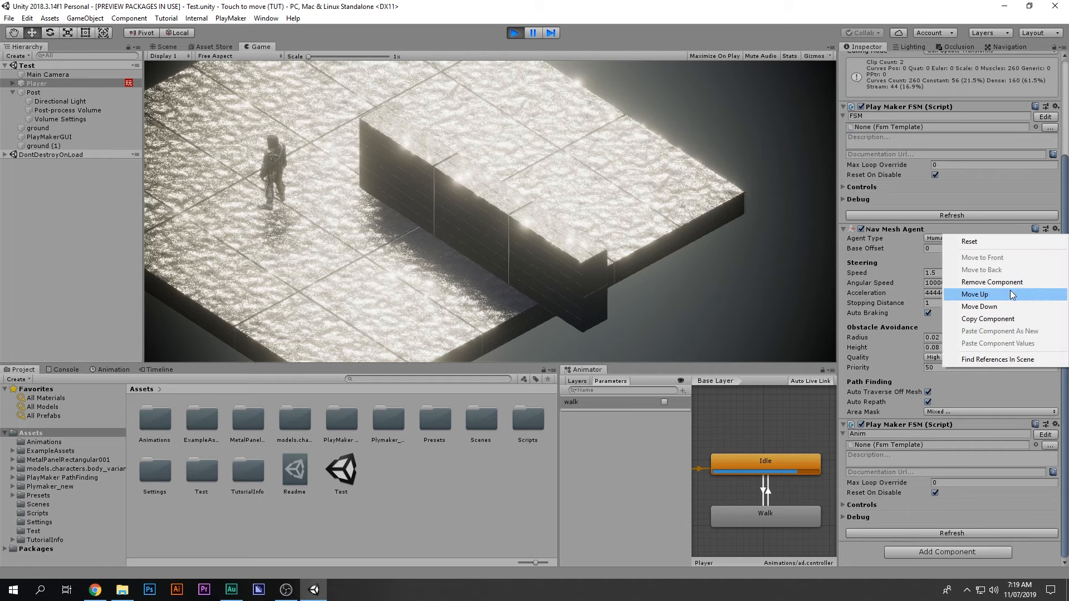
Step: Copy the tuned Nav Mesh Agent component, stop Play mode, and paste its values back
click(969, 319)
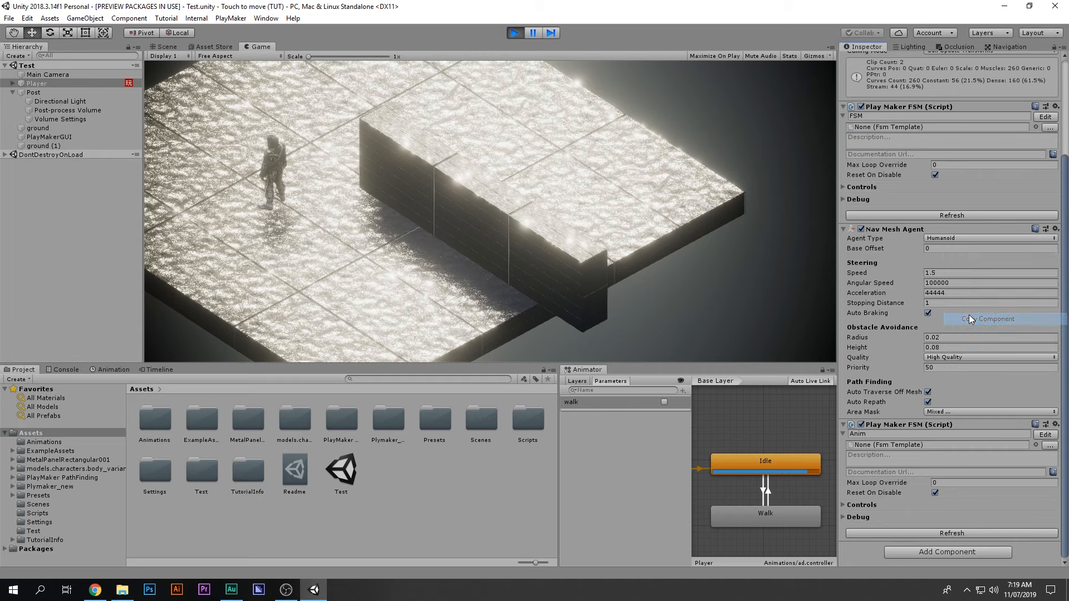
click(514, 34)
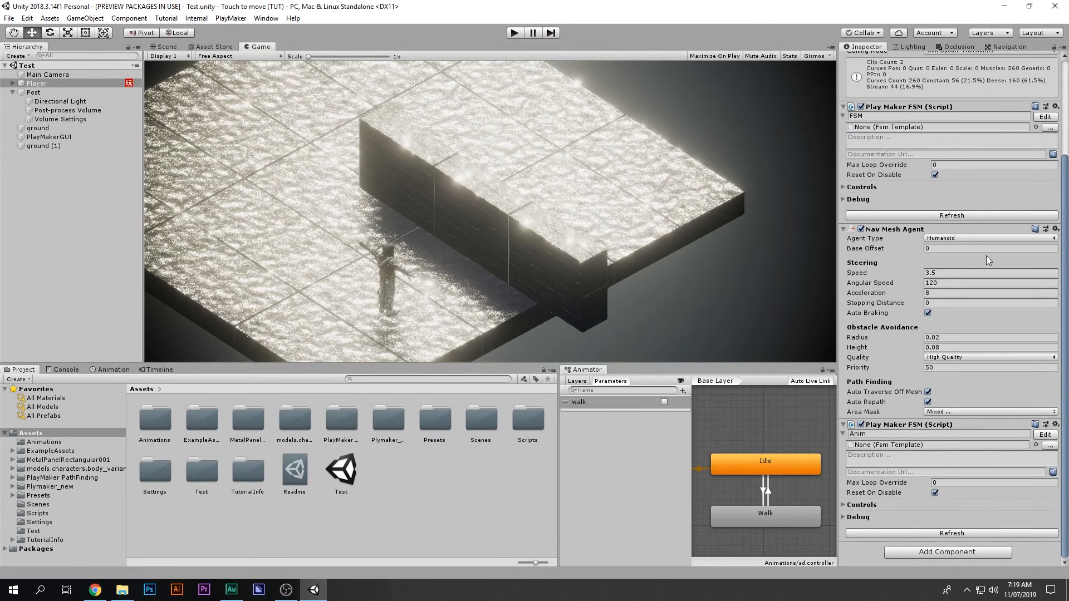
click(1055, 230)
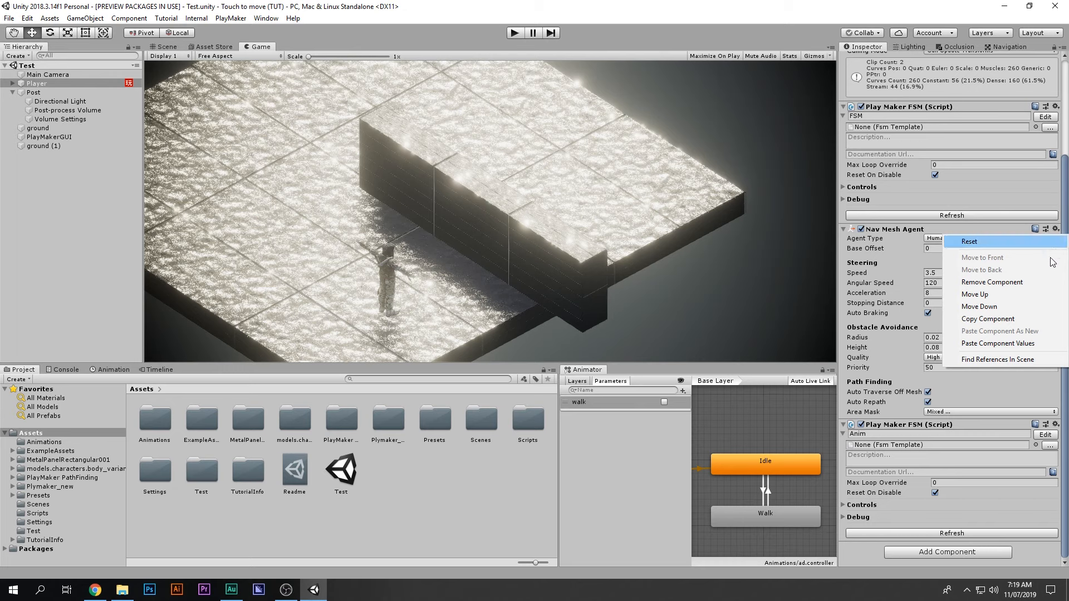
click(1020, 344)
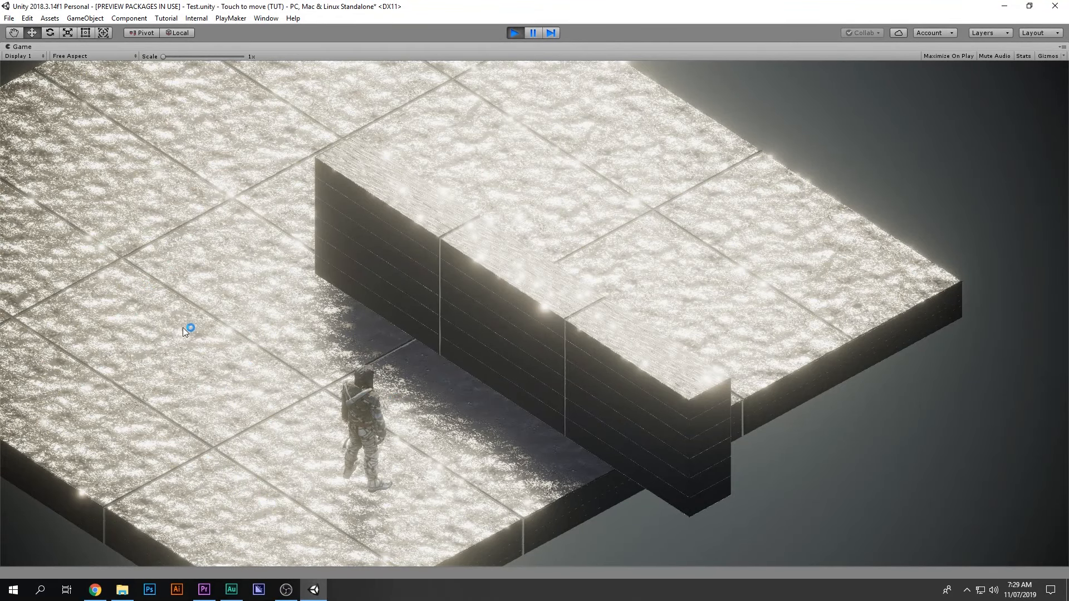
Step: Walk the character to six spots on and around the raised block, then exit Play mode
click(150, 278)
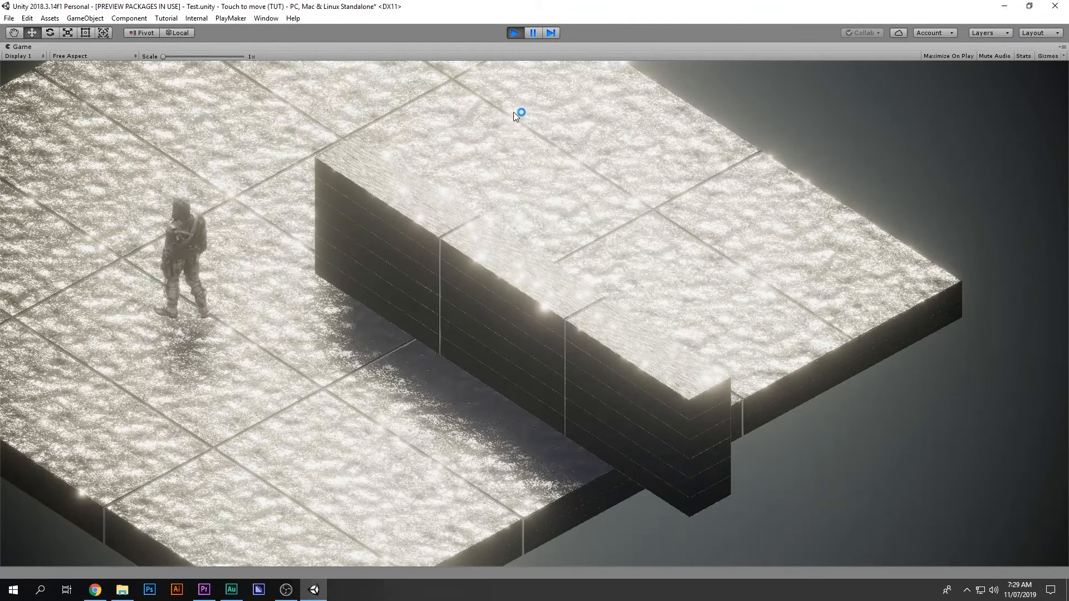
click(535, 115)
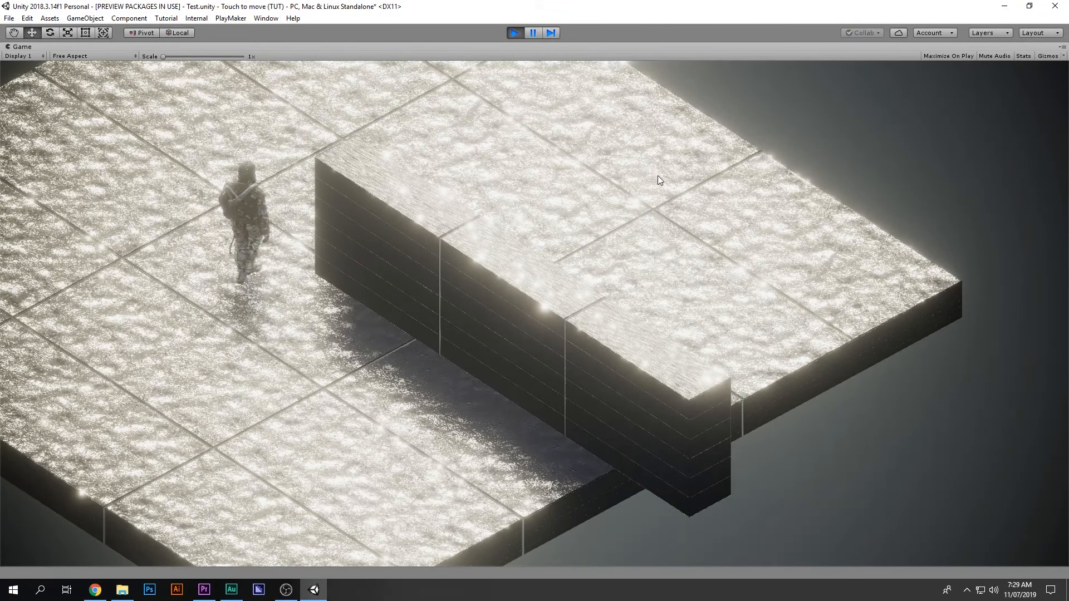
click(684, 287)
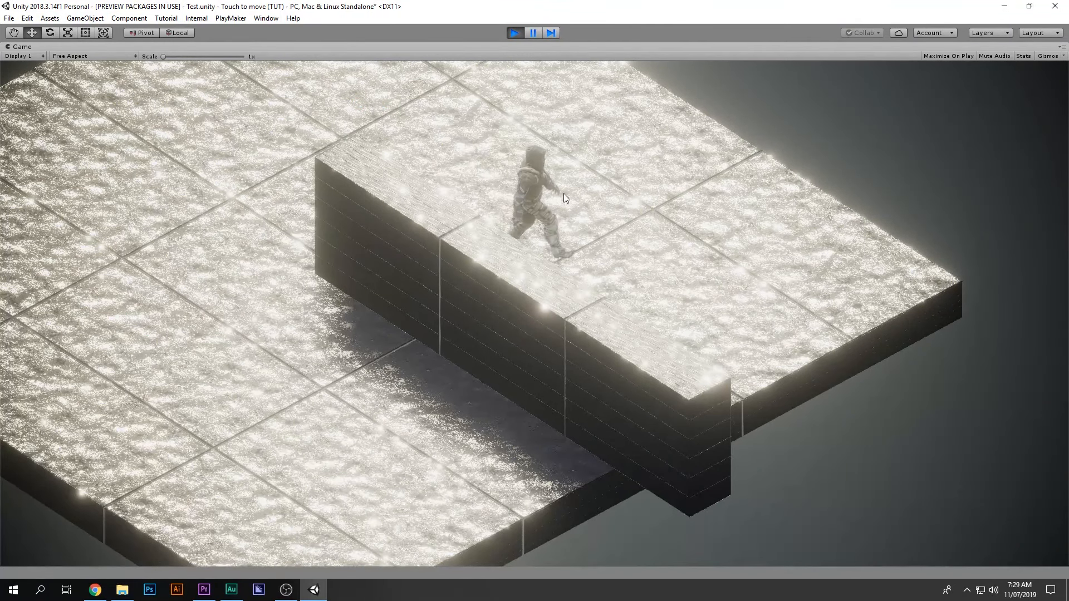
click(249, 335)
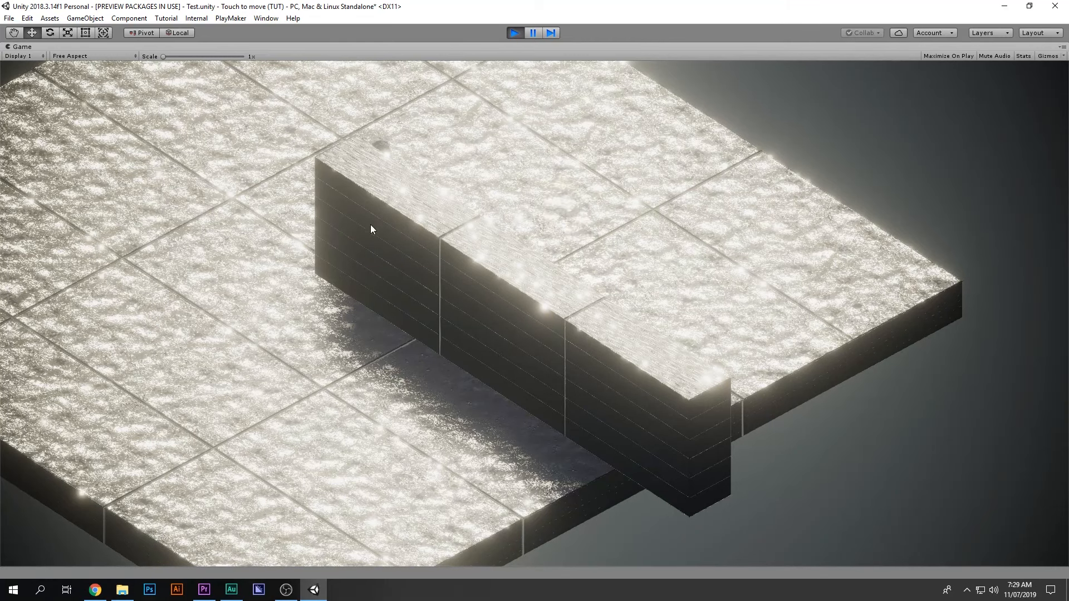
click(406, 346)
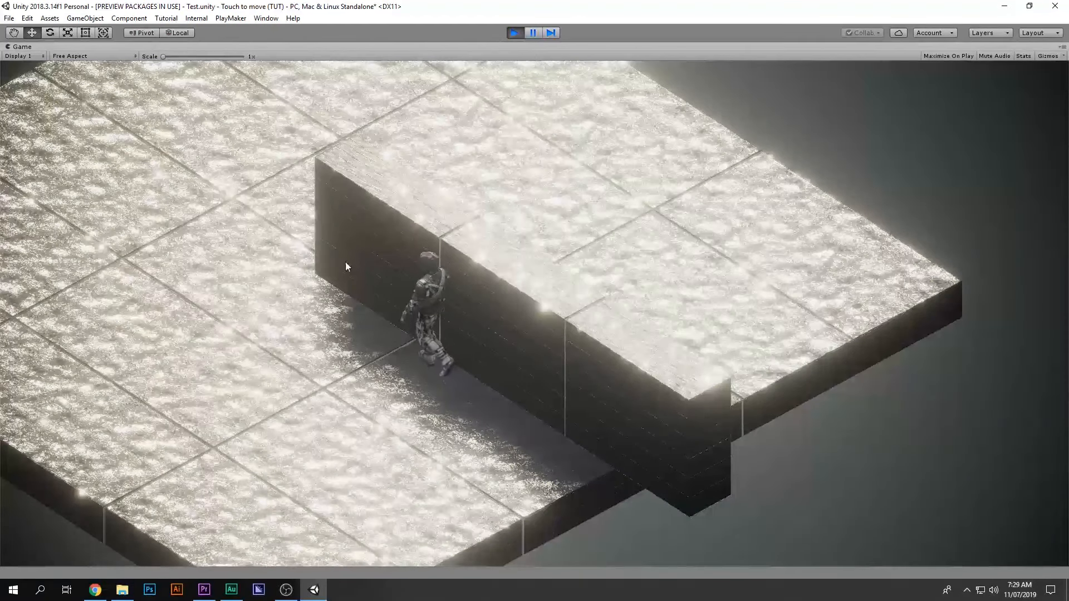
click(315, 137)
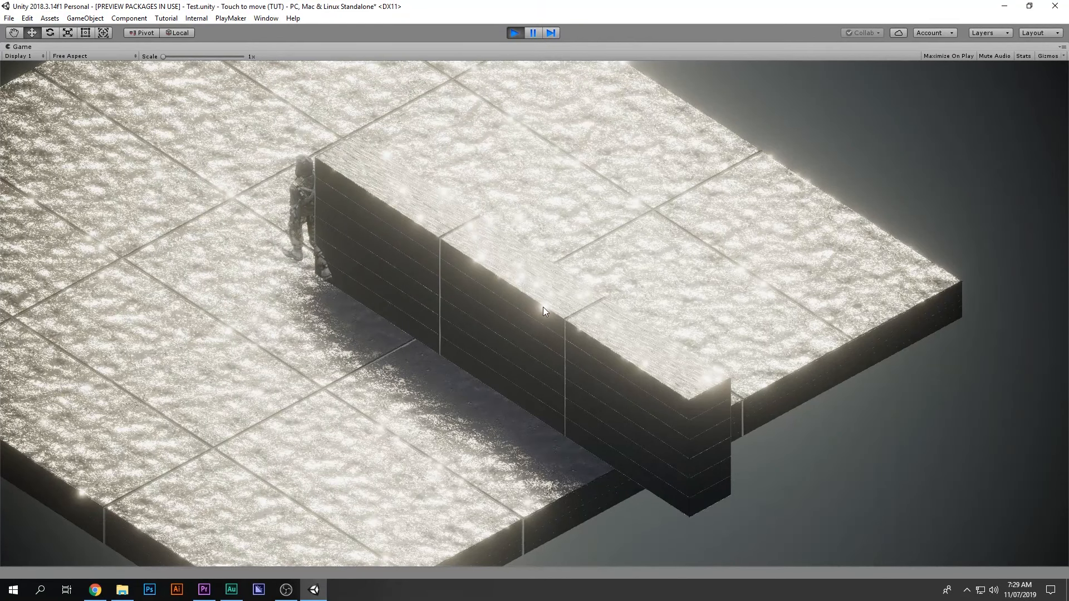
click(519, 34)
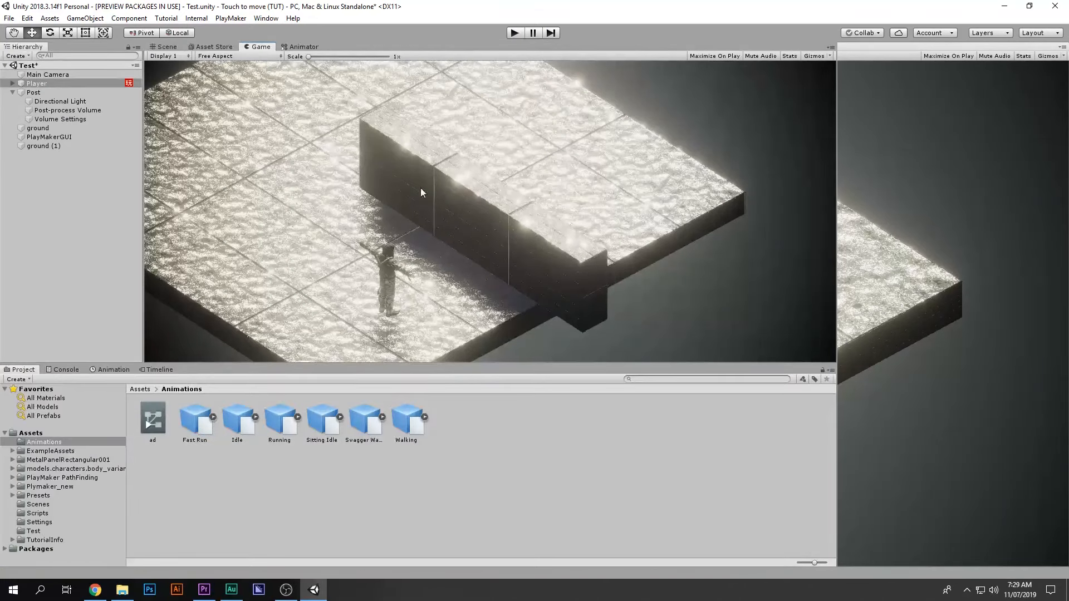
click(169, 49)
Step: Duplicate wall ground (1), move the copy up-left and shorten it in Top view
click(513, 203)
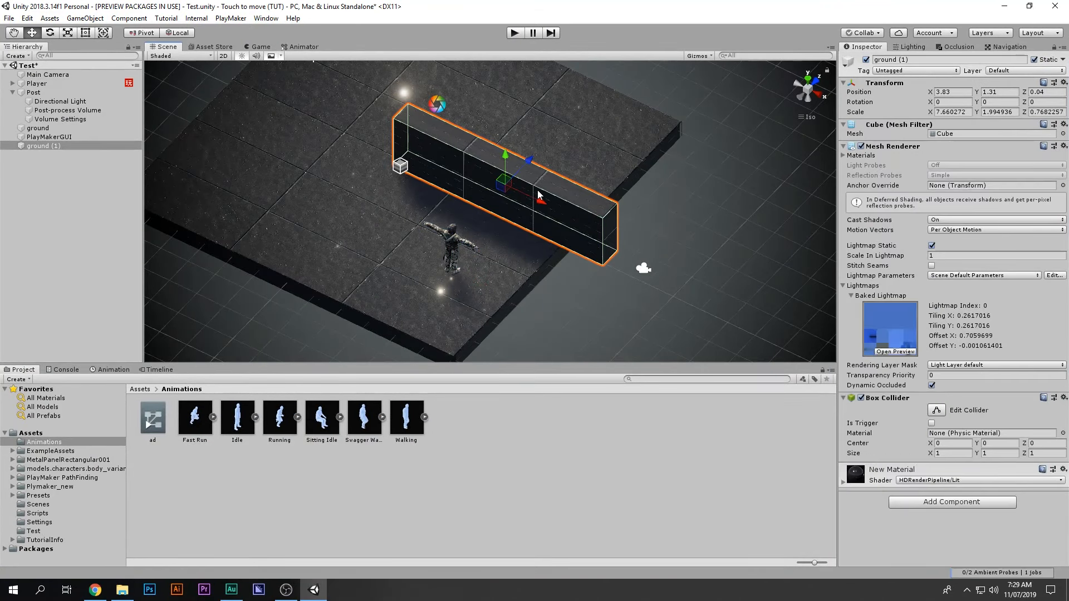
key(ctrl+d)
drag(537, 198, 391, 144)
key(e)
key(w)
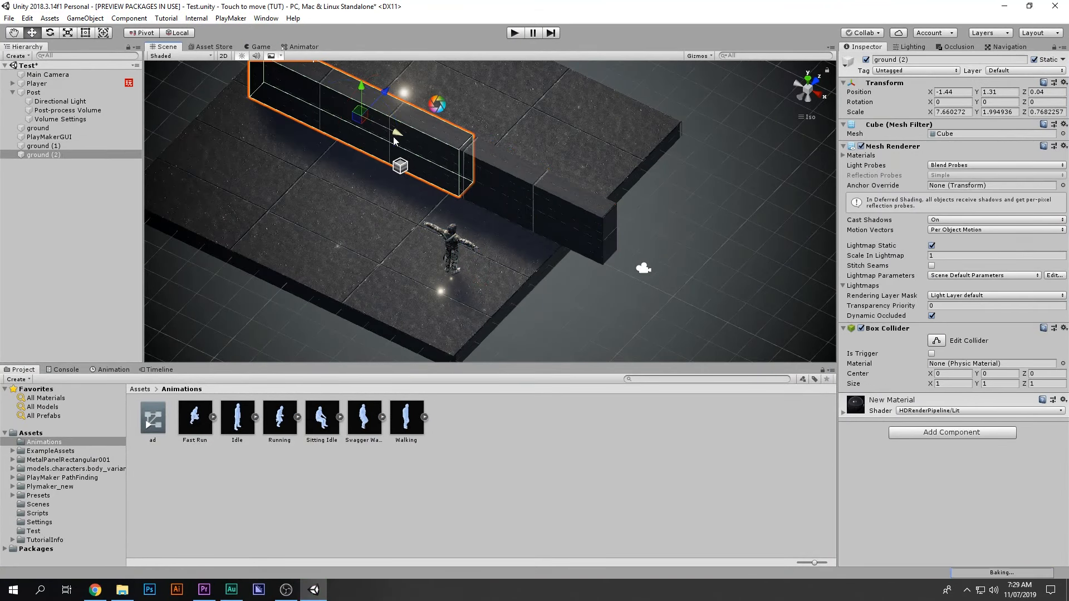
click(808, 82)
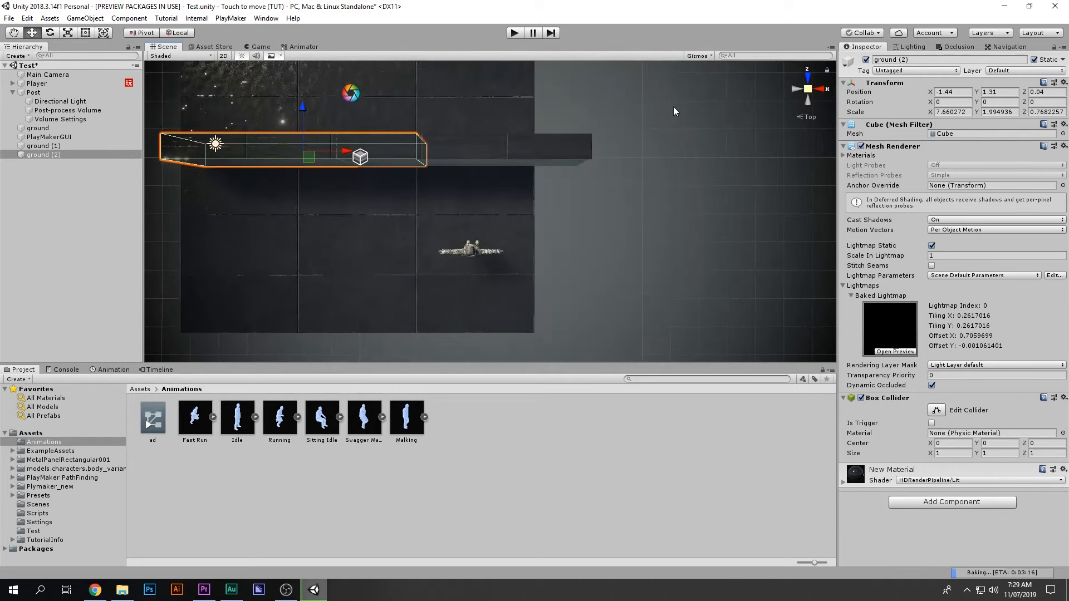
key(r)
drag(494, 153, 582, 103)
key(w)
Step: Duplicate the shortened wall and place the copy to the left near the floor's top edge
key(ctrl+d)
Step: Copy the short wall again, rotate it about 88° upright, and fit it beside the long wall
key(ctrl+d)
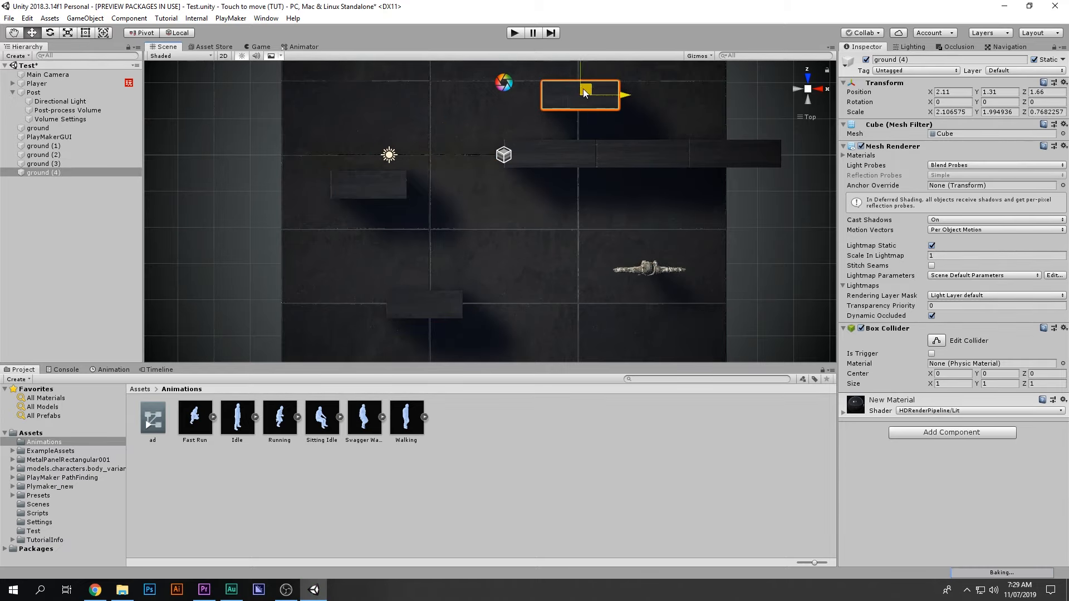
middle_drag(584, 102, 584, 170)
drag(584, 169, 513, 269)
key(ctrl+d)
key(e)
key(w)
drag(430, 174, 504, 224)
key(r)
key(t)
key(w)
drag(540, 171, 574, 171)
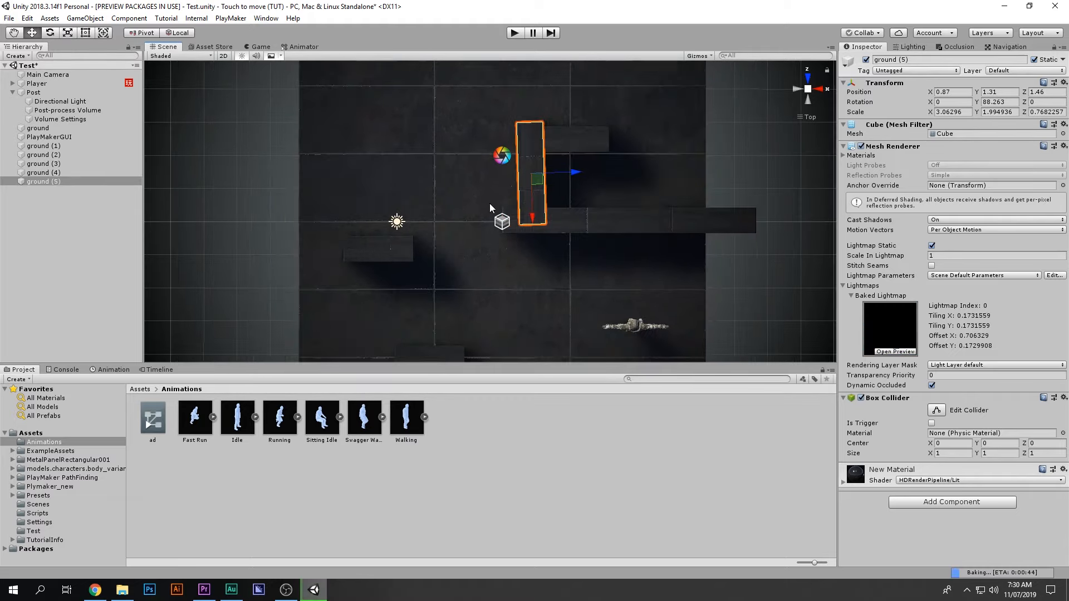
scroll(492, 194, down, 2)
Step: Rebake the navmesh in the Navigation window's Bake tab, then start the game in the Game view
click(1005, 46)
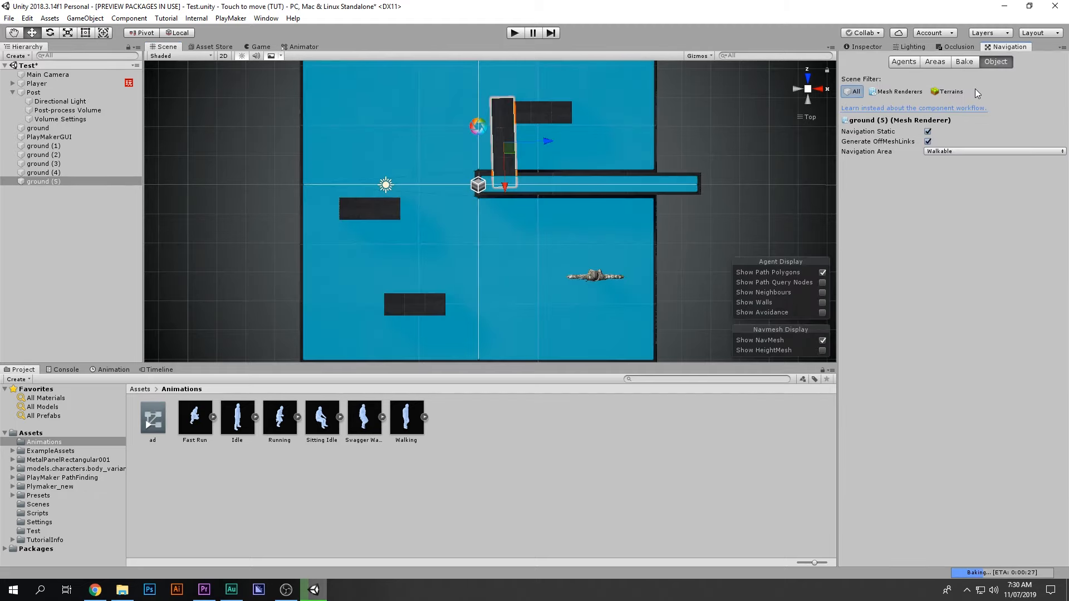
click(962, 62)
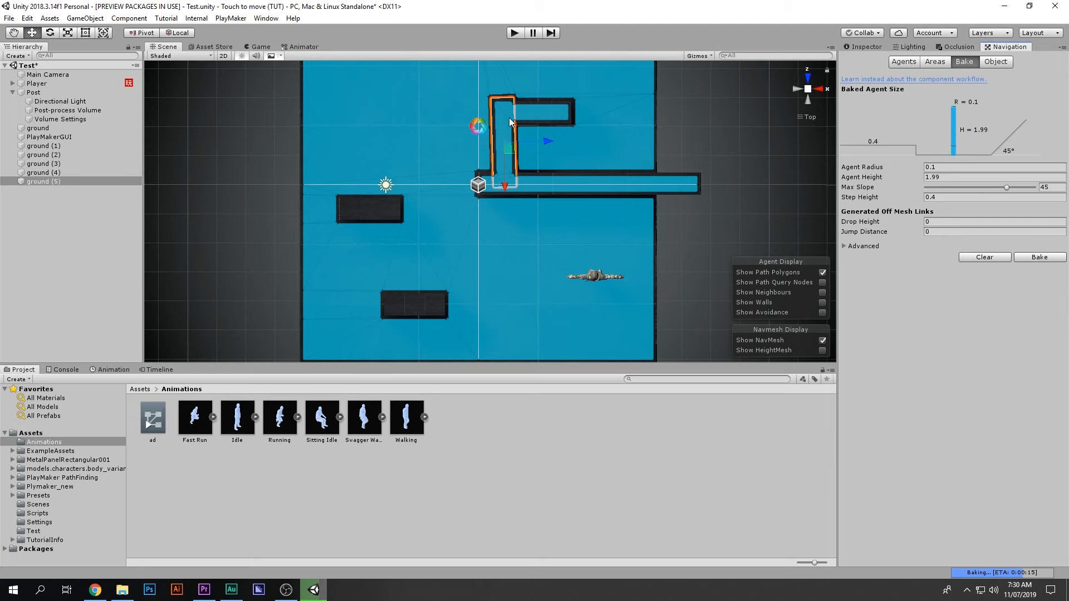
click(260, 47)
click(515, 32)
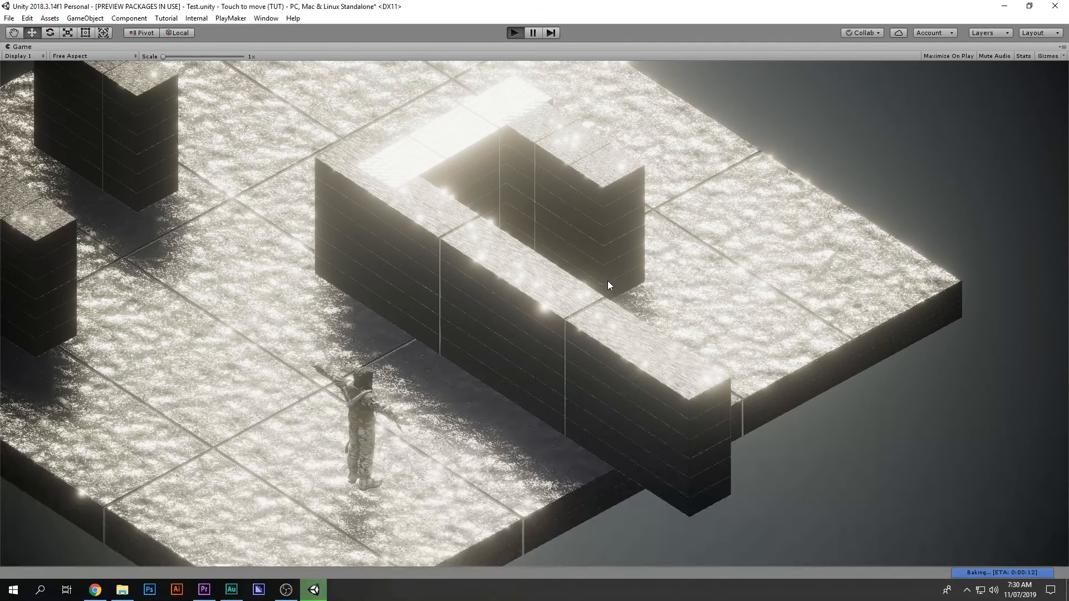
Step: Pause the game and rotate Main Camera in the Scene view so it frames the U-shaped walls
click(532, 33)
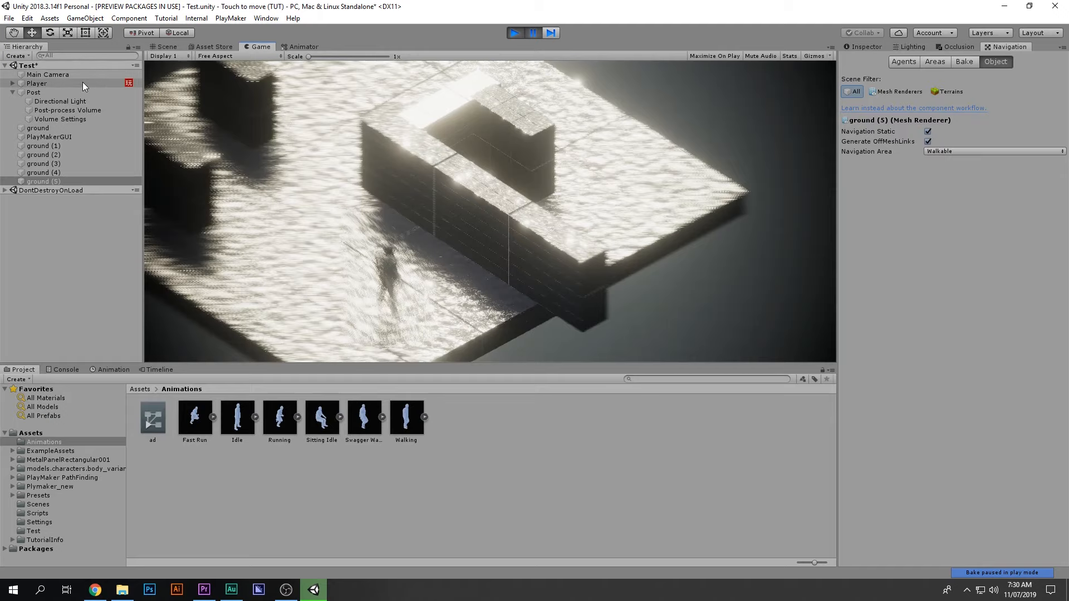
click(83, 76)
click(163, 47)
scroll(420, 160, down, 5)
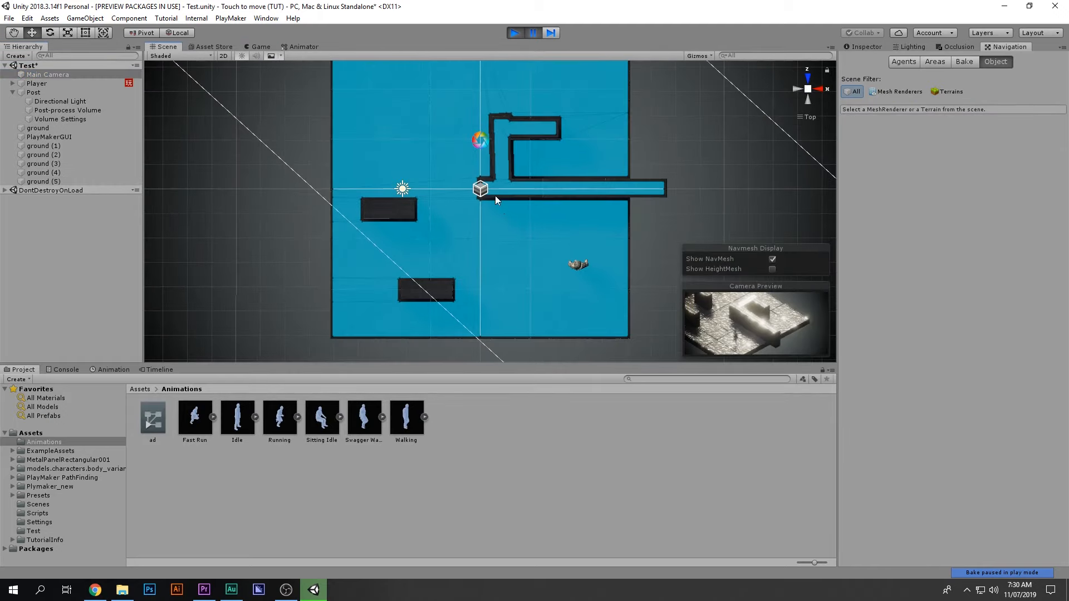
key(e)
drag(586, 297, 729, 169)
click(804, 102)
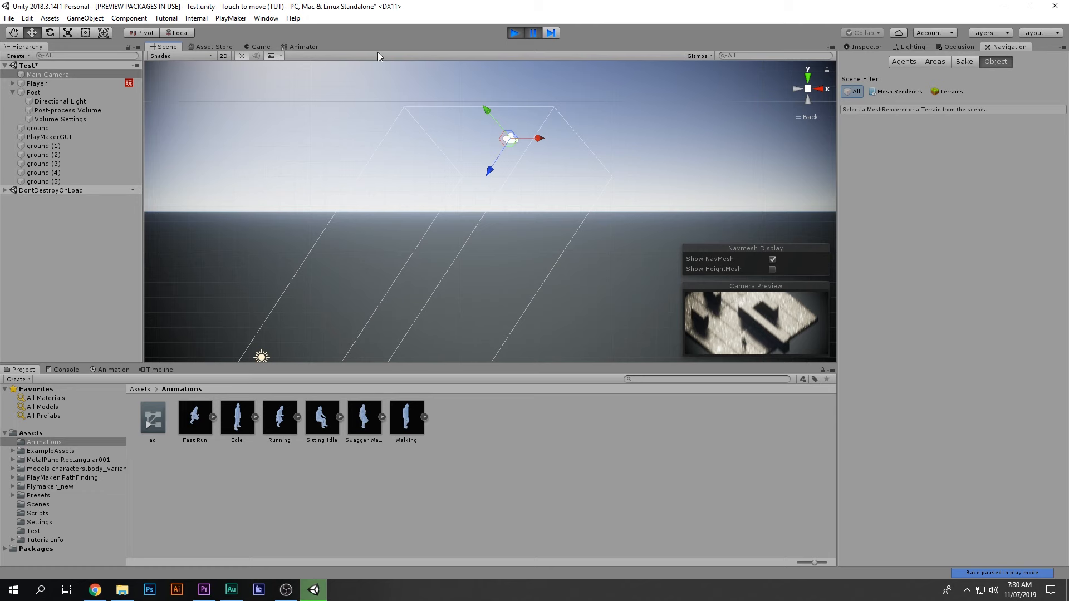
click(260, 47)
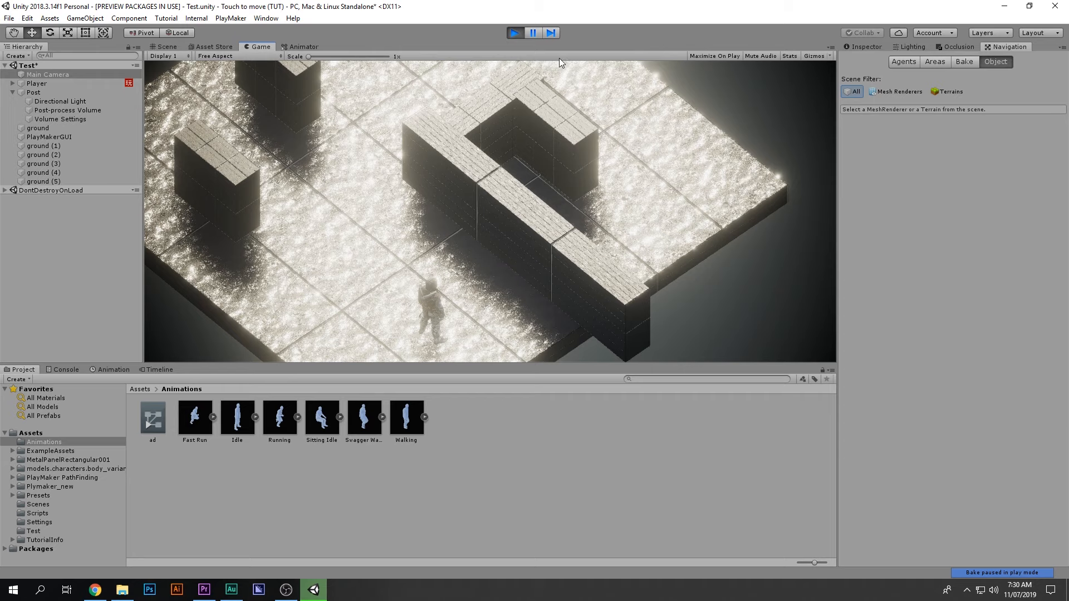
Step: Send the character to seven floor spots, in and out of the U-shaped courtyard and along the top
click(523, 164)
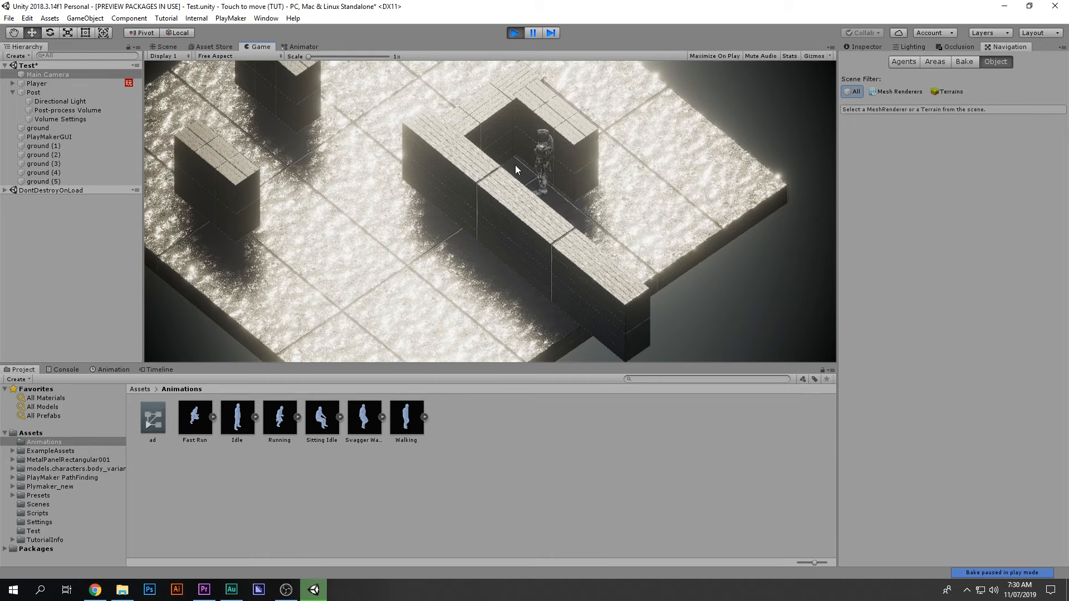
click(533, 309)
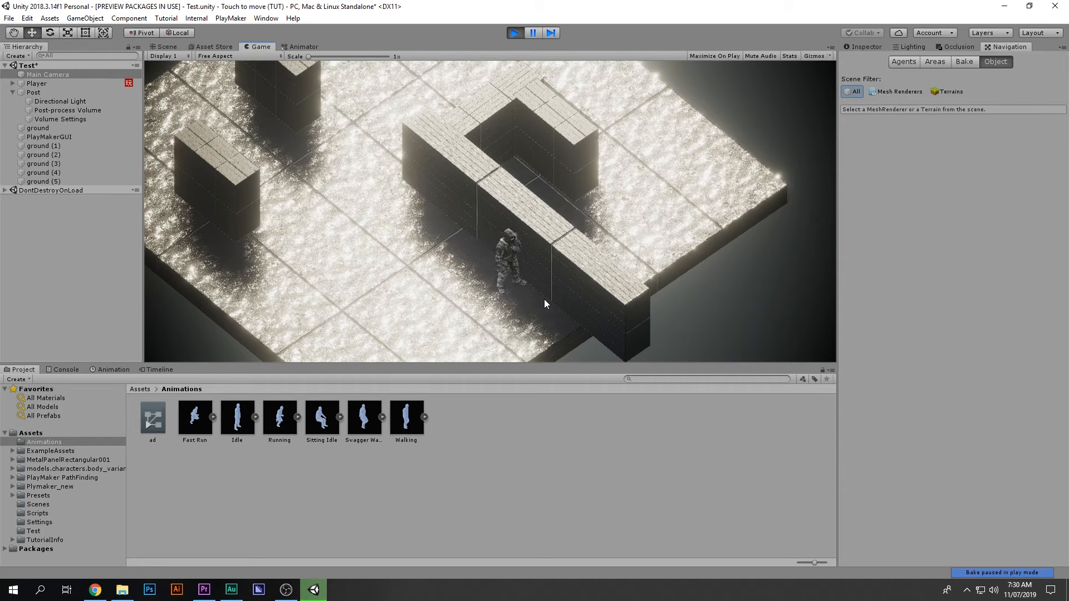
click(275, 110)
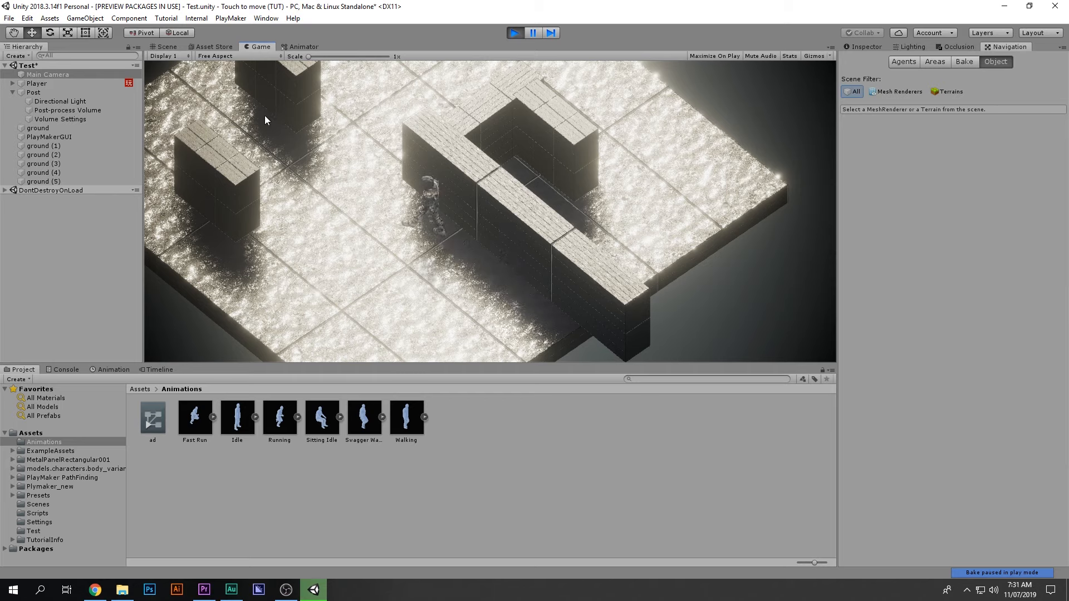
click(476, 103)
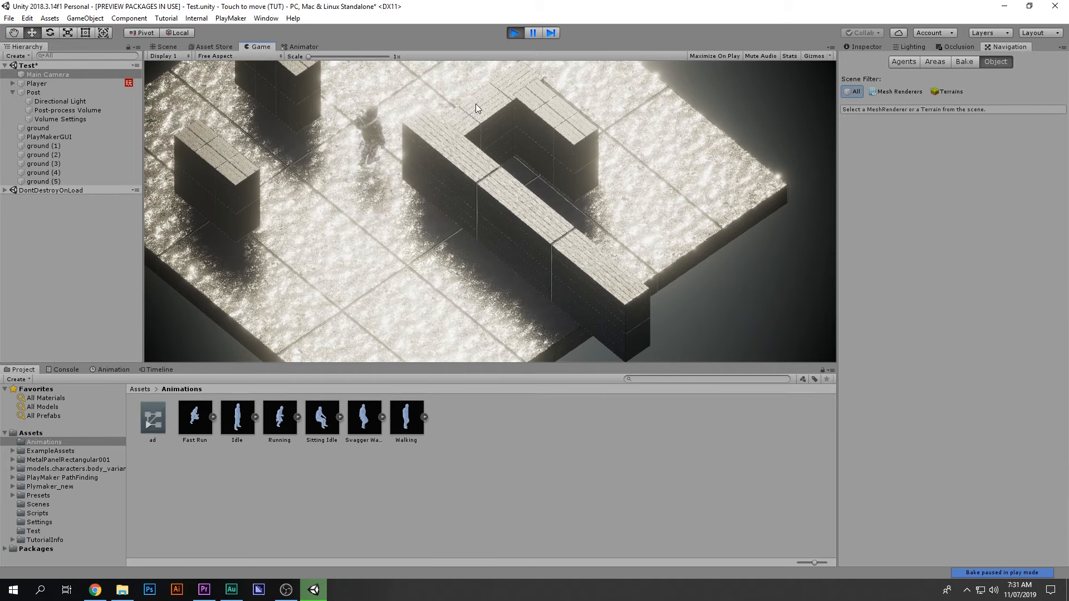
click(530, 170)
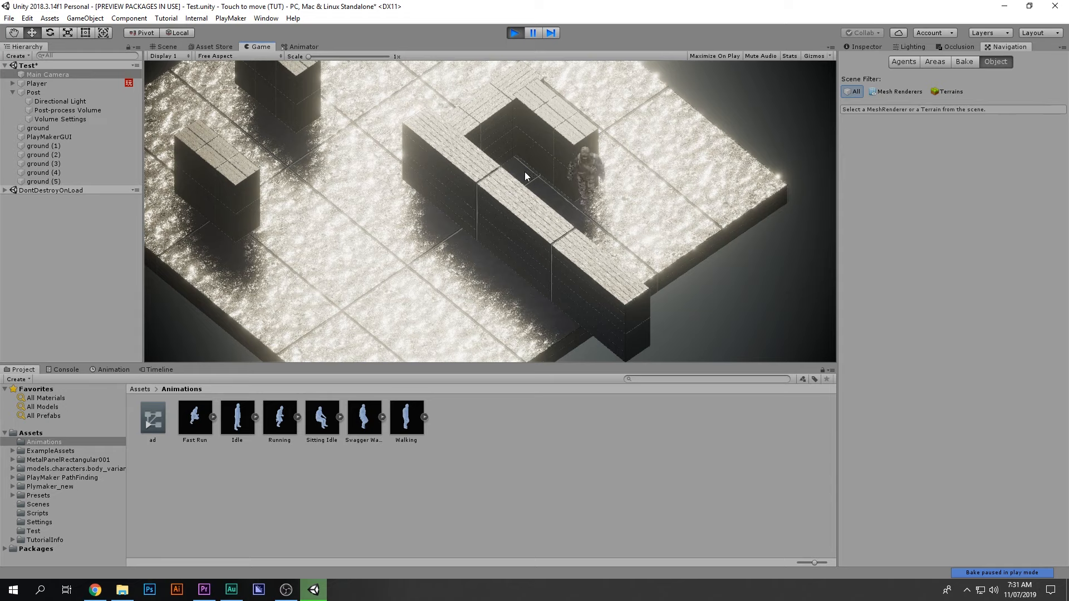
click(535, 333)
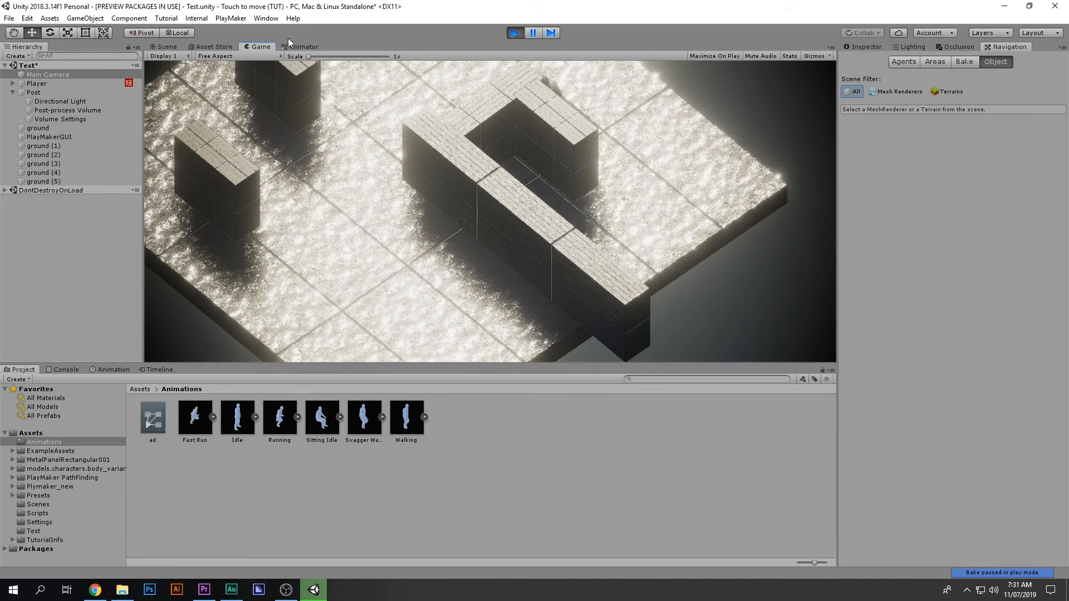
click(438, 99)
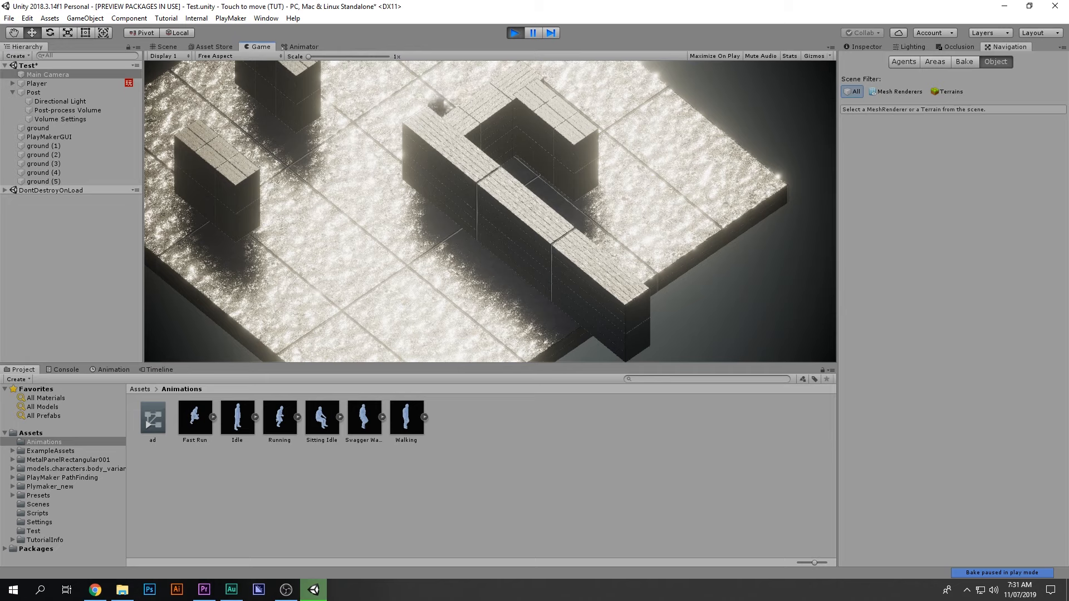